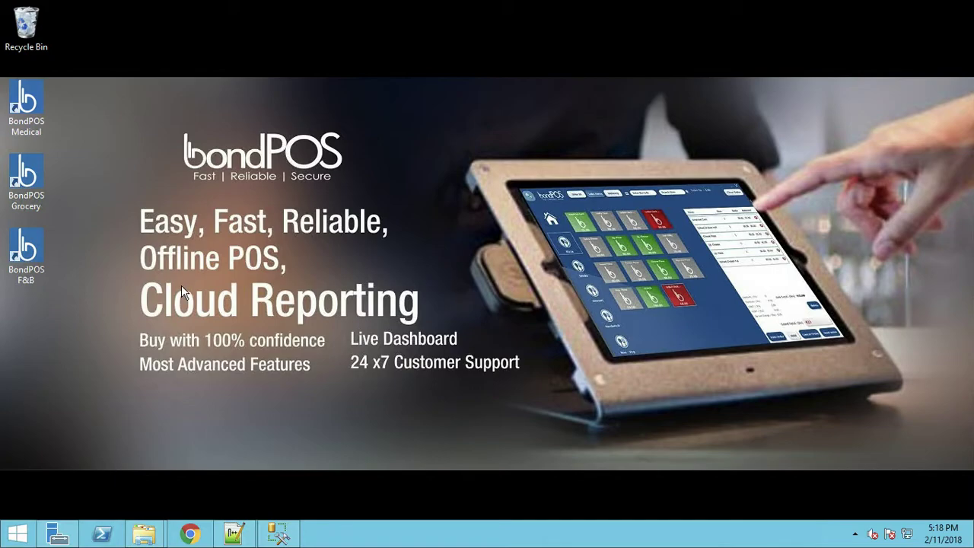
Launch and log in to BondPOS F&B, then pick the Silver plan in Register ProductKey and proceed to payment
click(30, 251)
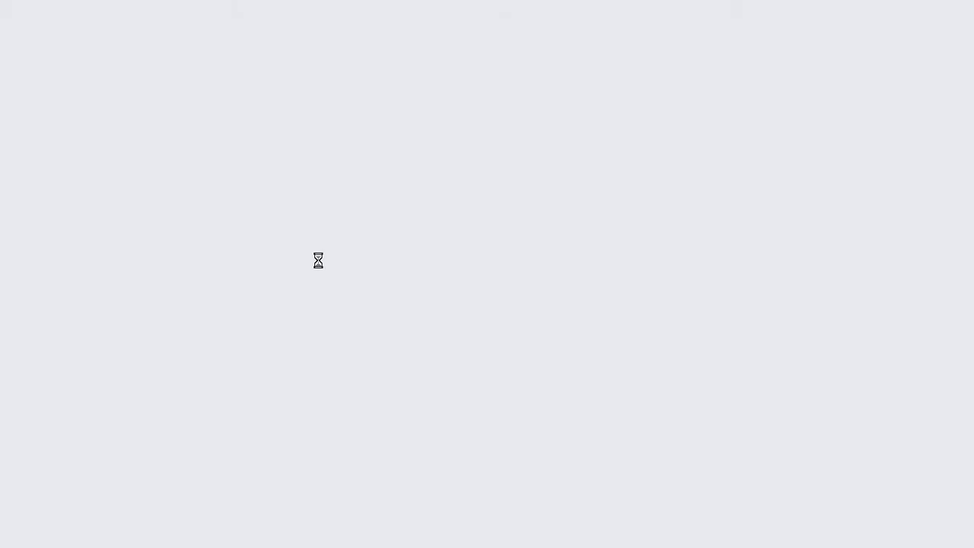
key(Tab)
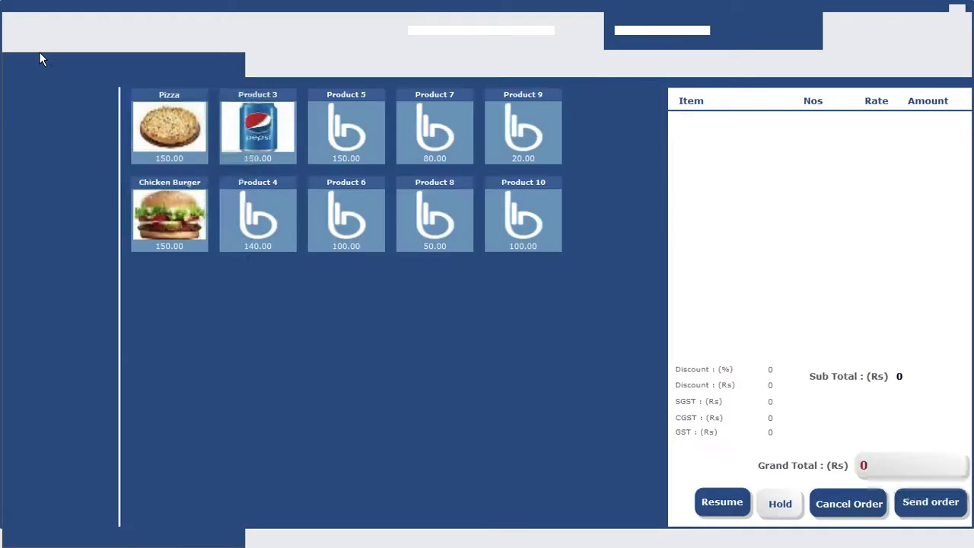
click(23, 28)
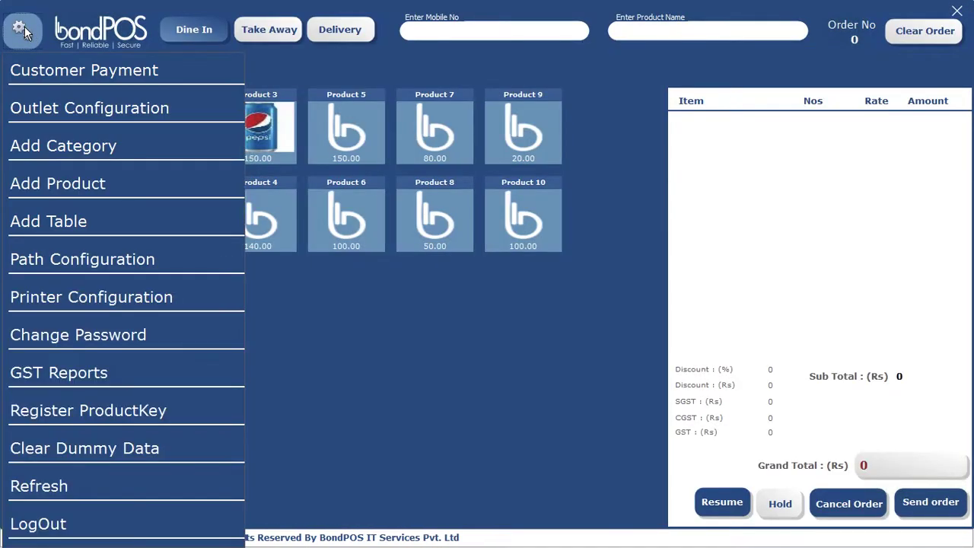
click(63, 411)
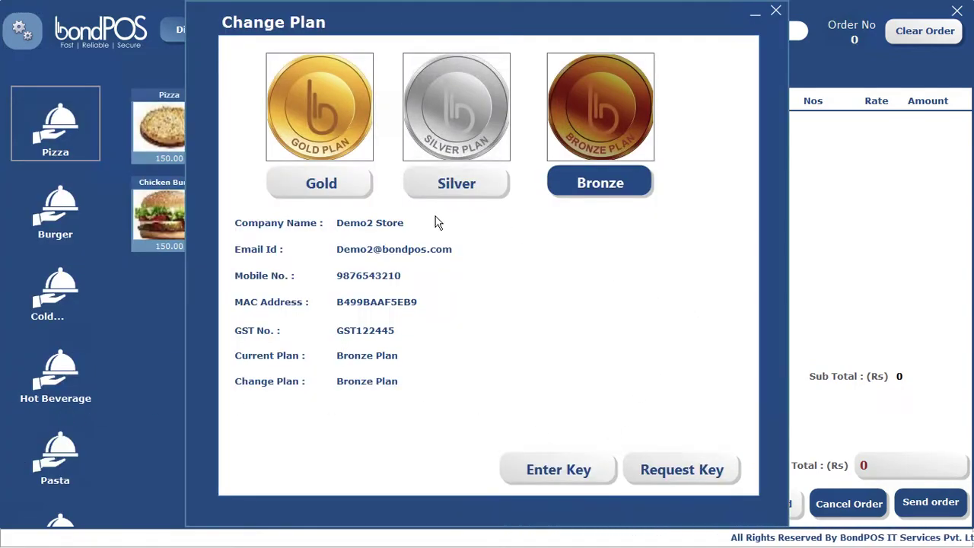
click(464, 180)
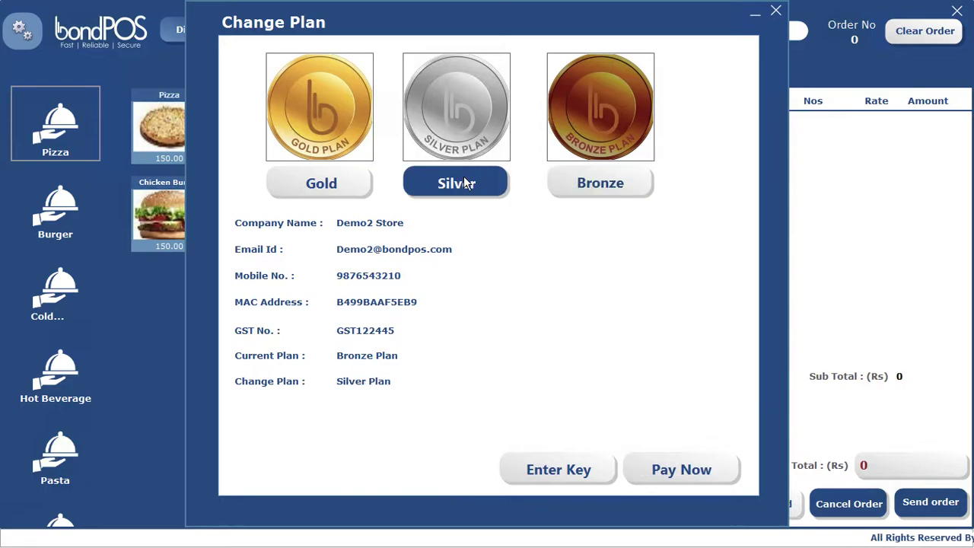
click(691, 475)
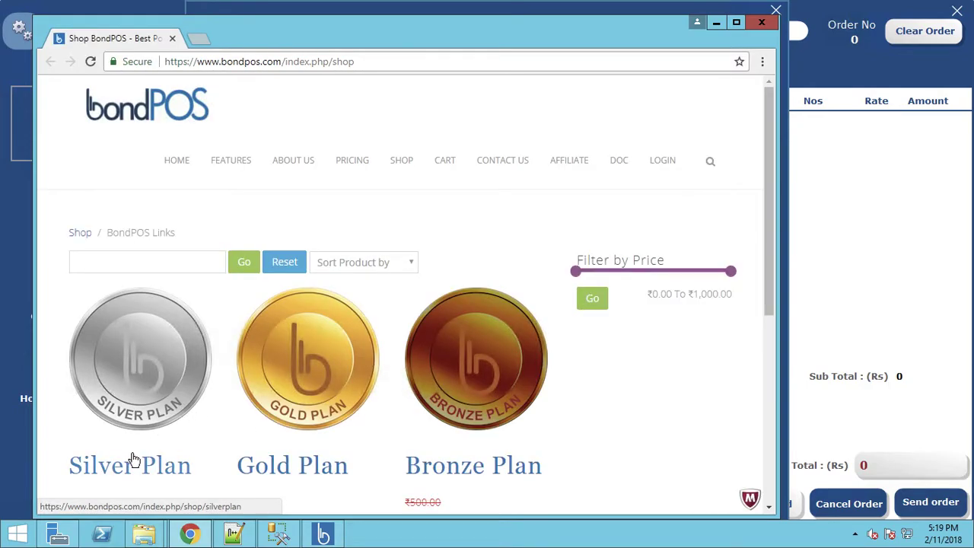
scroll(133, 456, down, 2)
scroll(133, 456, down, 1)
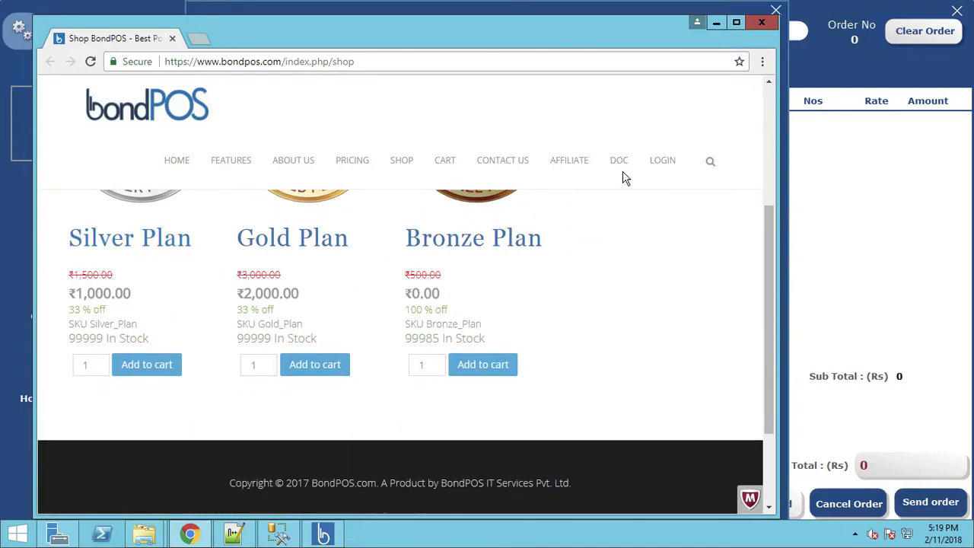
click(718, 24)
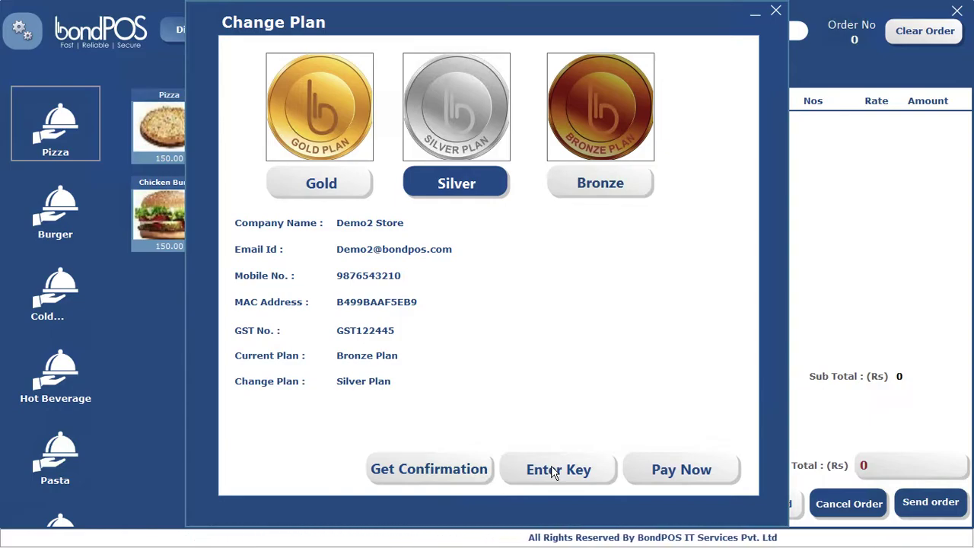
Paste and verify the product key to activate the Silver plan
click(557, 472)
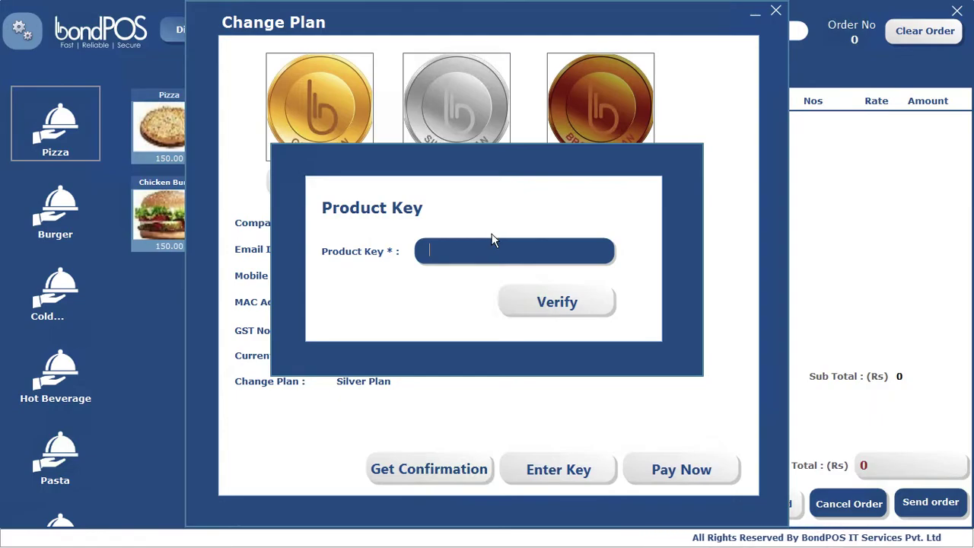
key(ctrl+v)
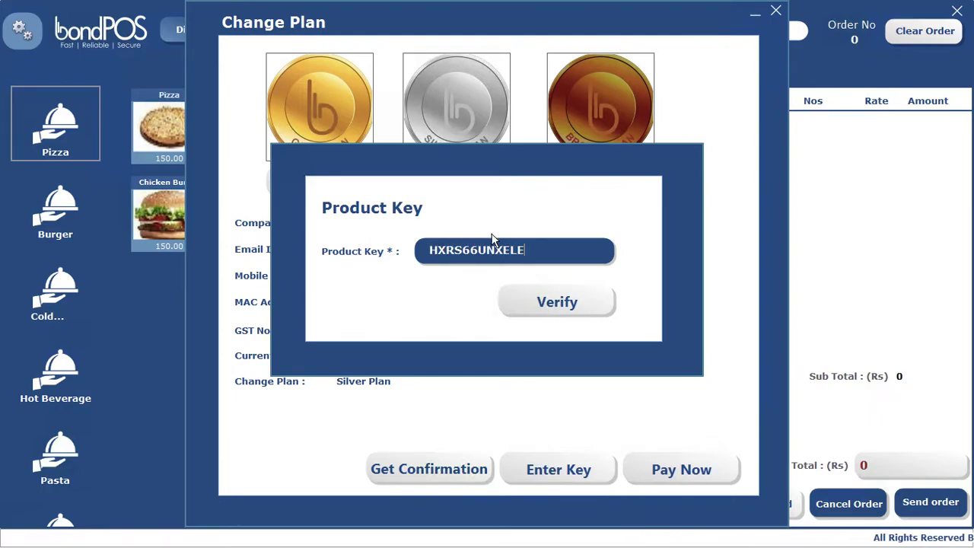
click(552, 302)
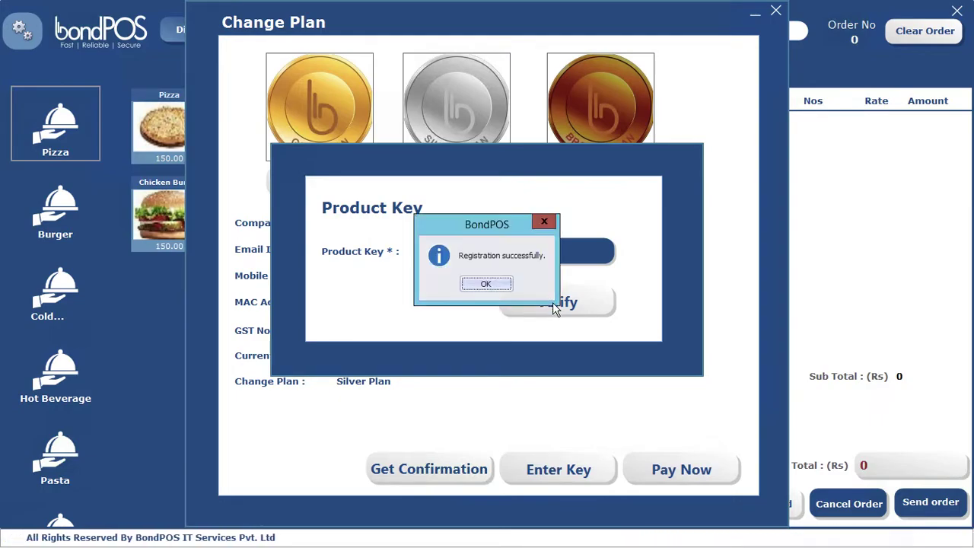
click(491, 284)
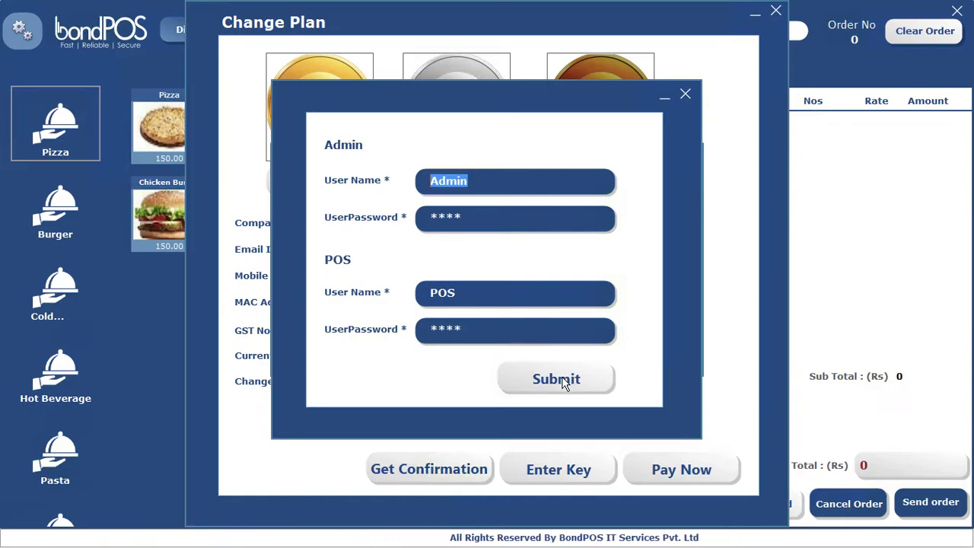
Submit the Admin and POS logins and acknowledge the restart notice
click(563, 383)
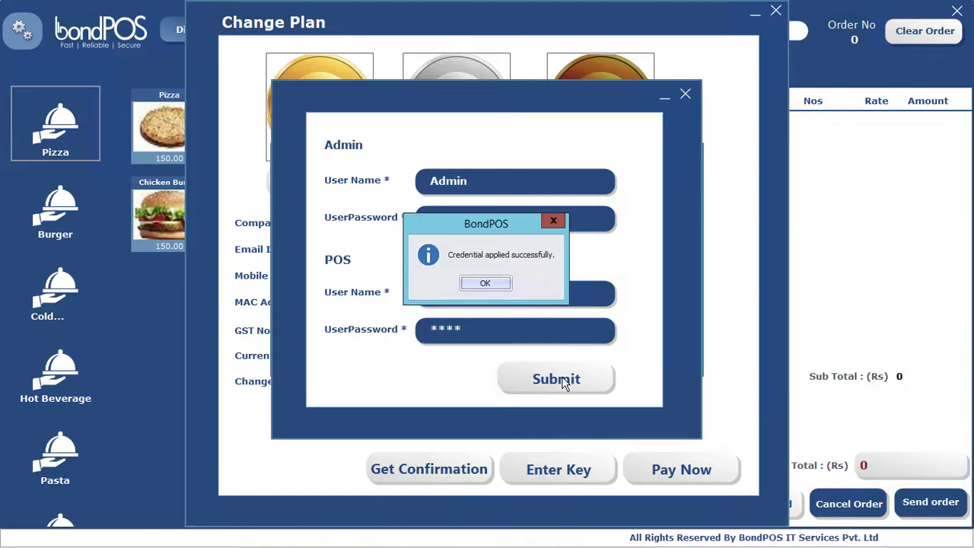
click(486, 284)
click(485, 284)
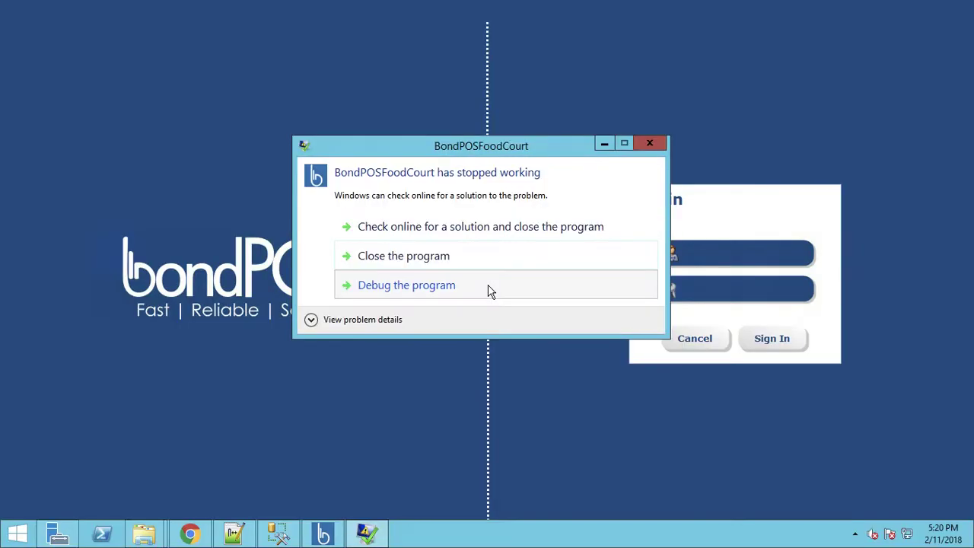
Close the crashed instance, run the new one, and sign in as the POS user
click(405, 256)
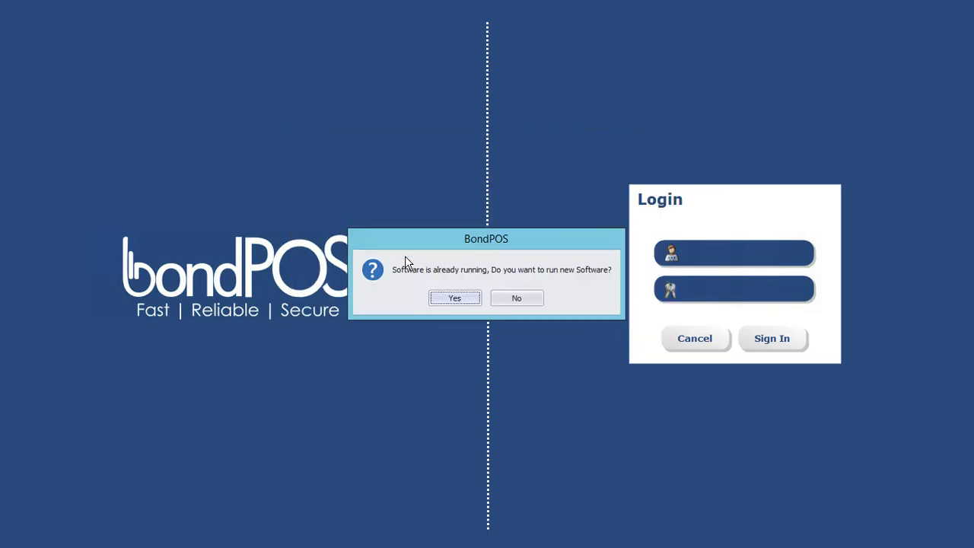
click(453, 298)
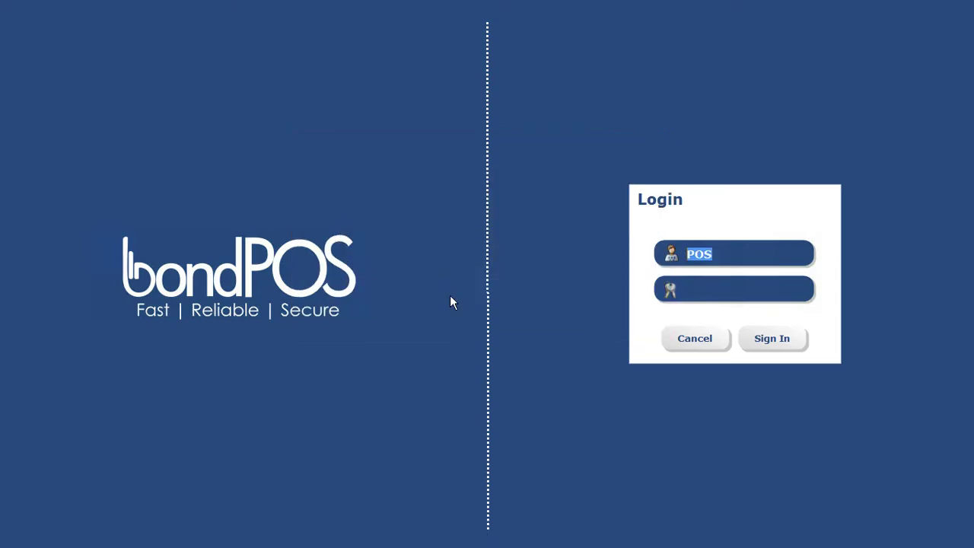
key(Tab)
key(Return)
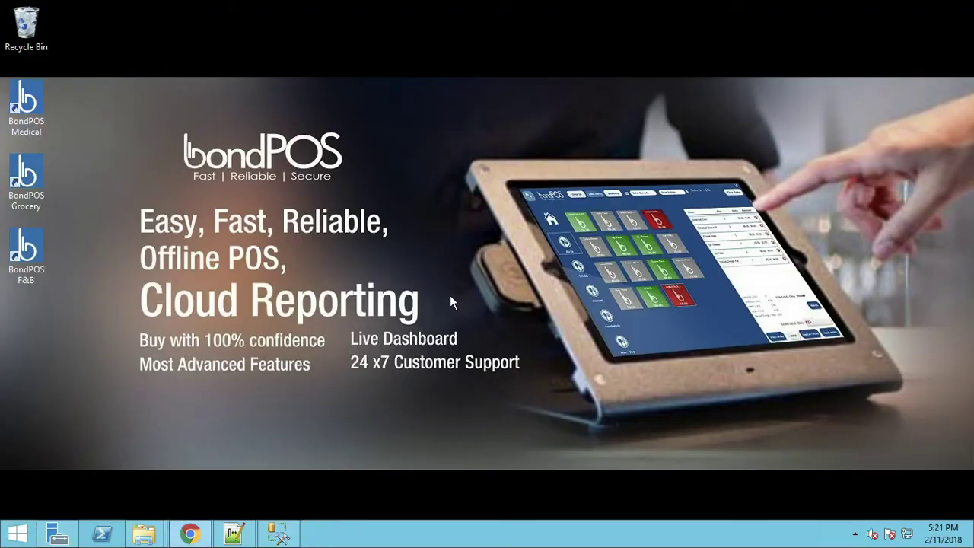
Enter 1 as the opening cash and go to the sale window
click(450, 303)
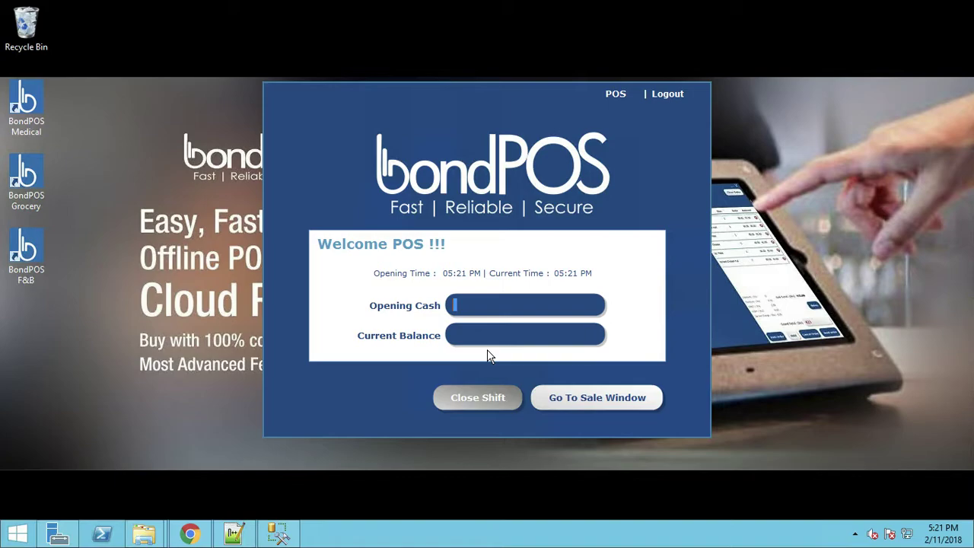
text(1500)
click(578, 397)
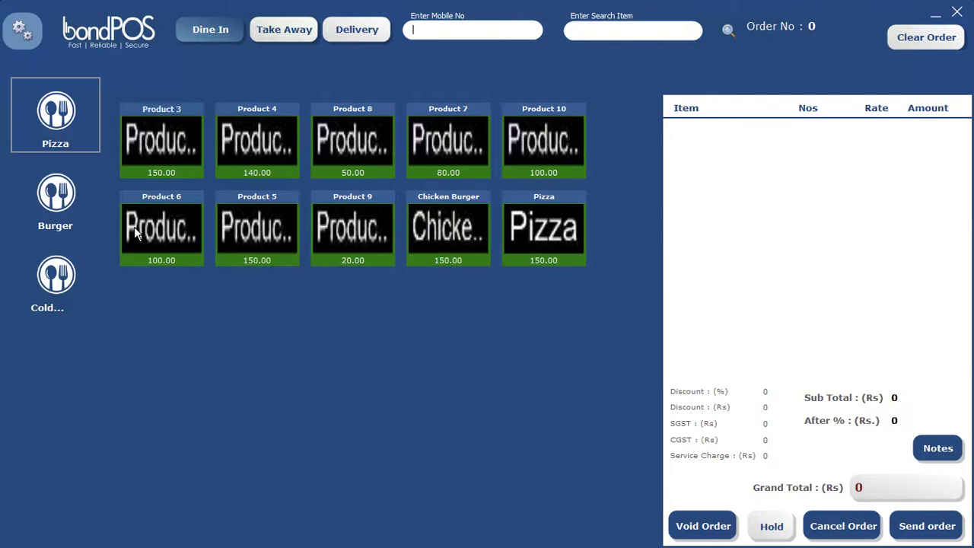
Browse the Burger, Cold Beverage and Pizza products, then minimize and relaunch BondPOS F&B from the desktop
click(65, 210)
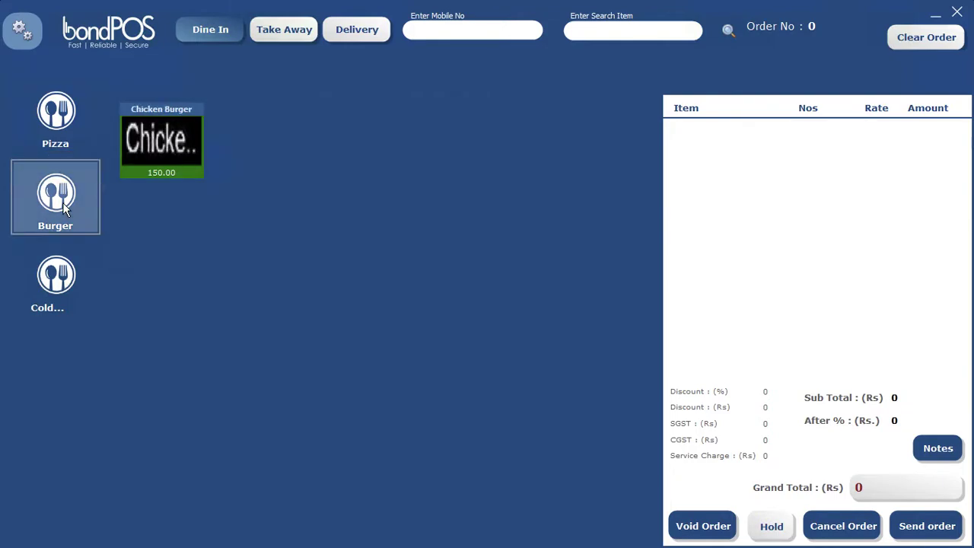
click(62, 281)
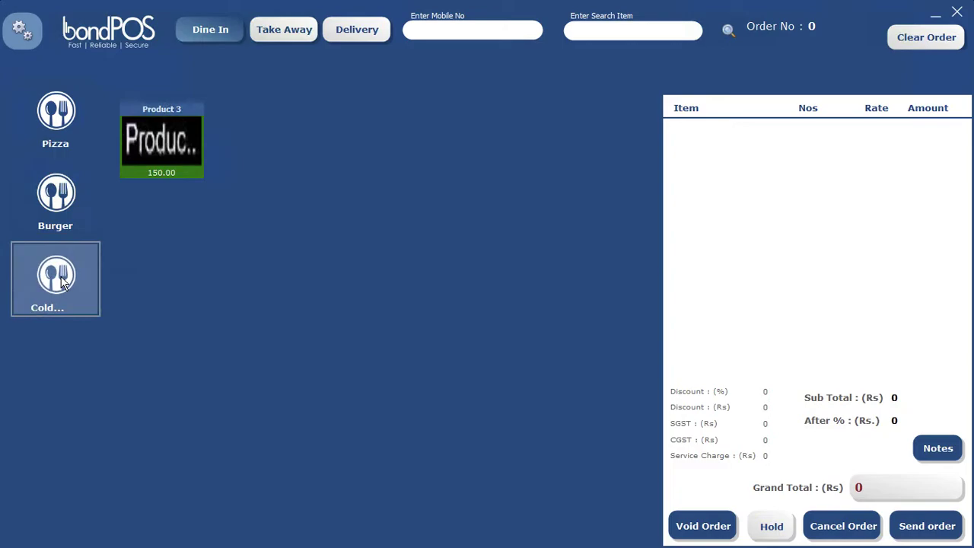
click(44, 124)
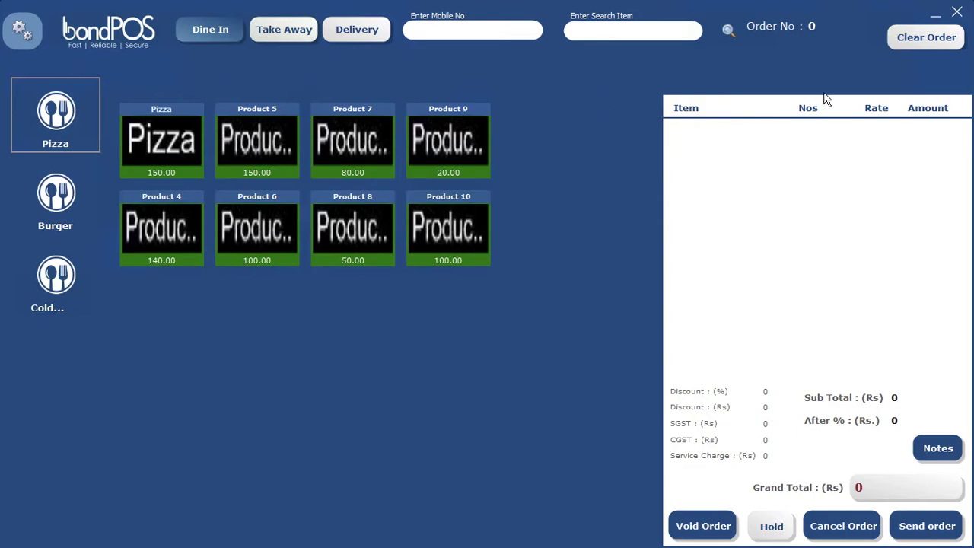
click(936, 16)
click(38, 258)
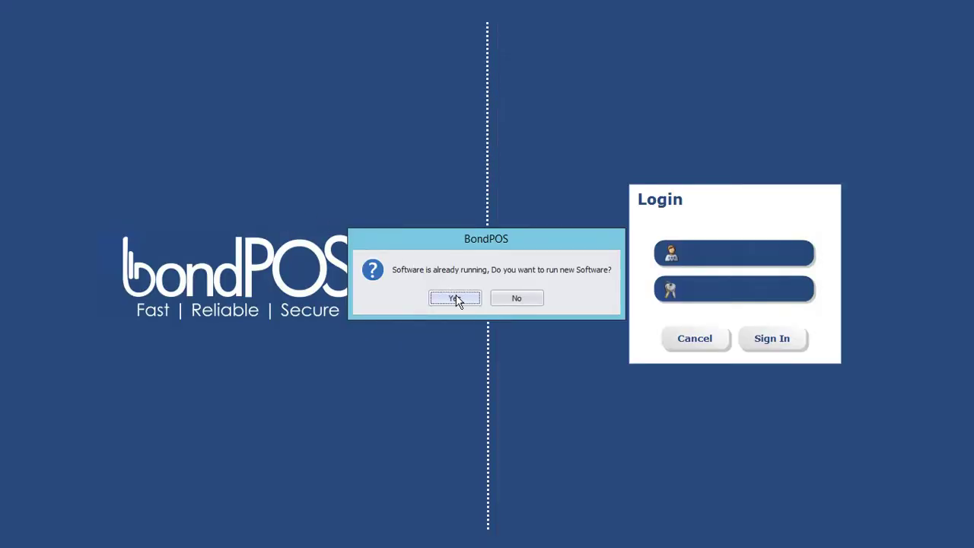
Confirm the new instance, sign in with the Admin credentials, and review the dashboard charts
click(455, 298)
text(Admin•••)
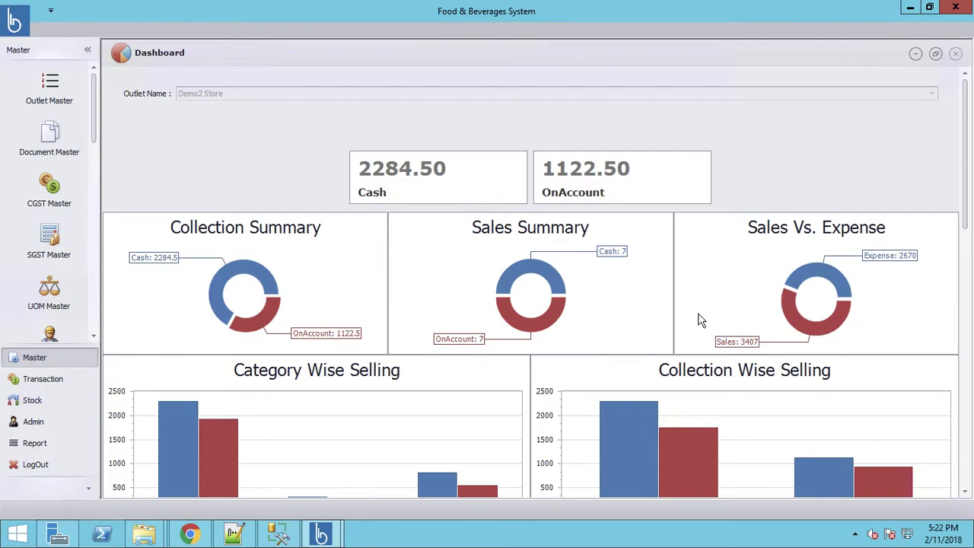
drag(968, 202, 968, 307)
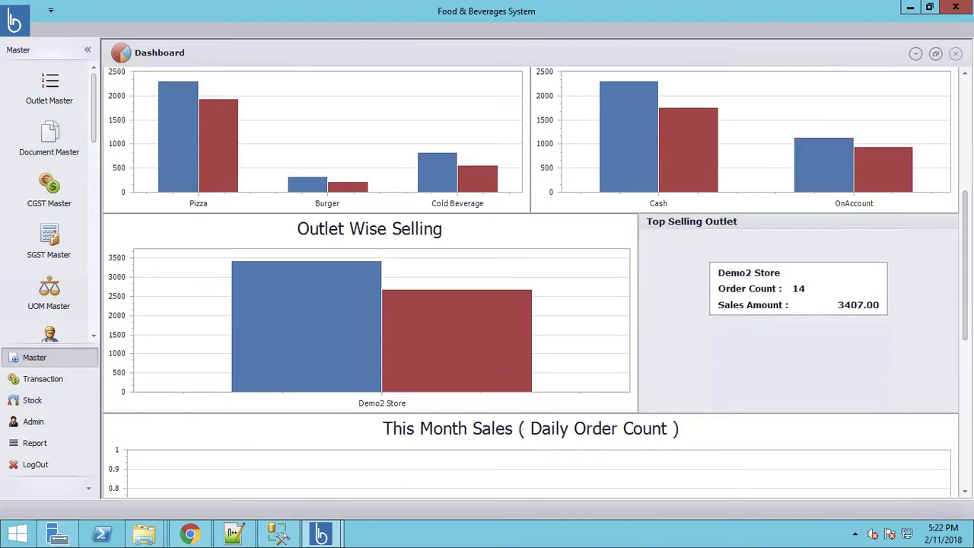
drag(971, 344, 970, 179)
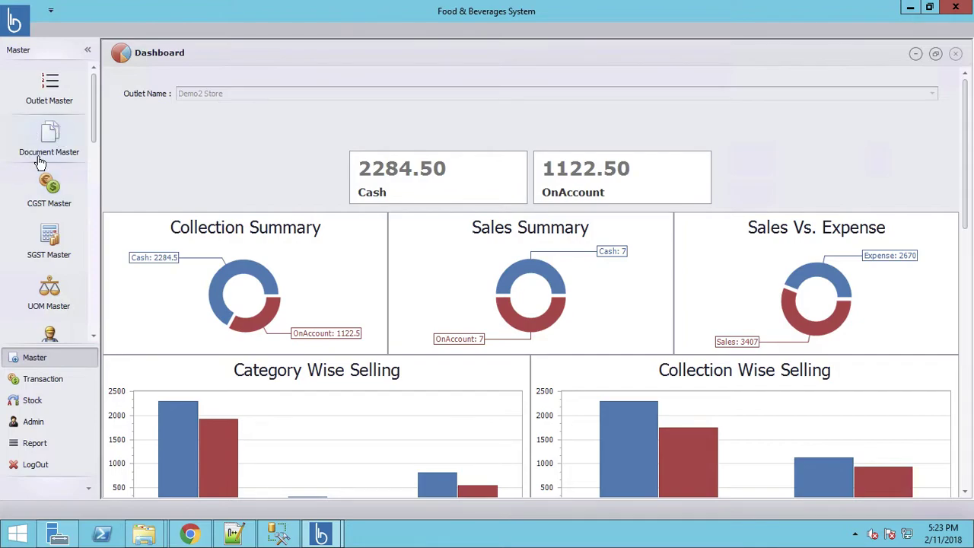
Look through the CGST and SGST masters, then save Kg in the UOM Master
click(58, 198)
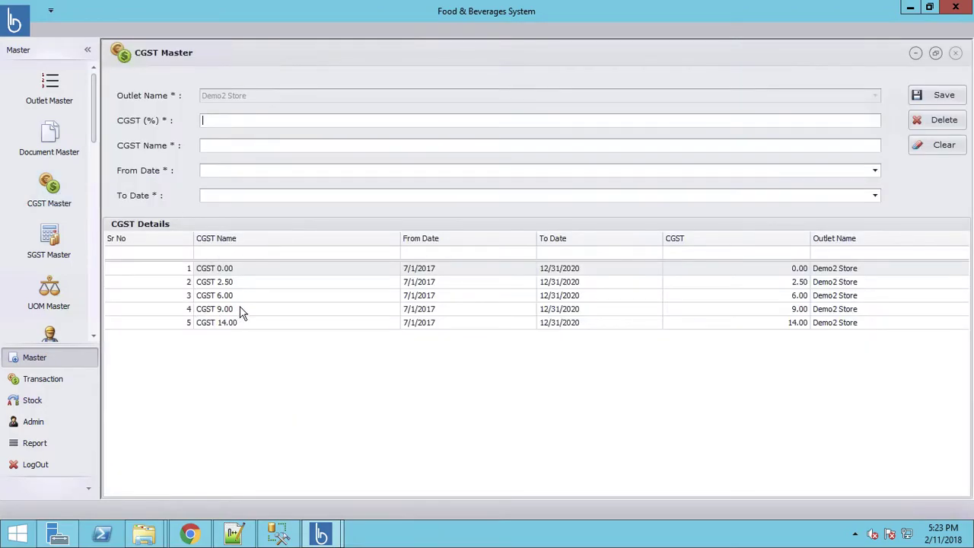
click(53, 249)
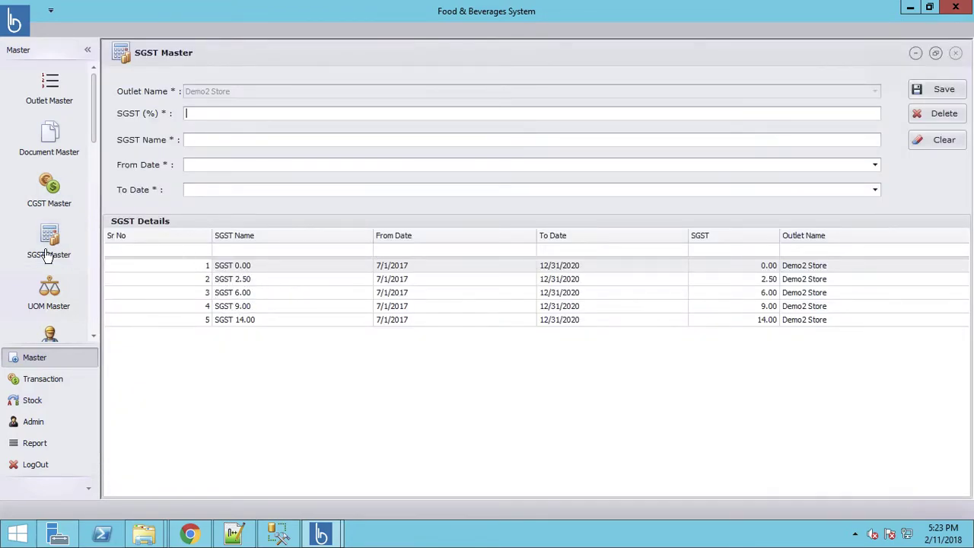
click(52, 304)
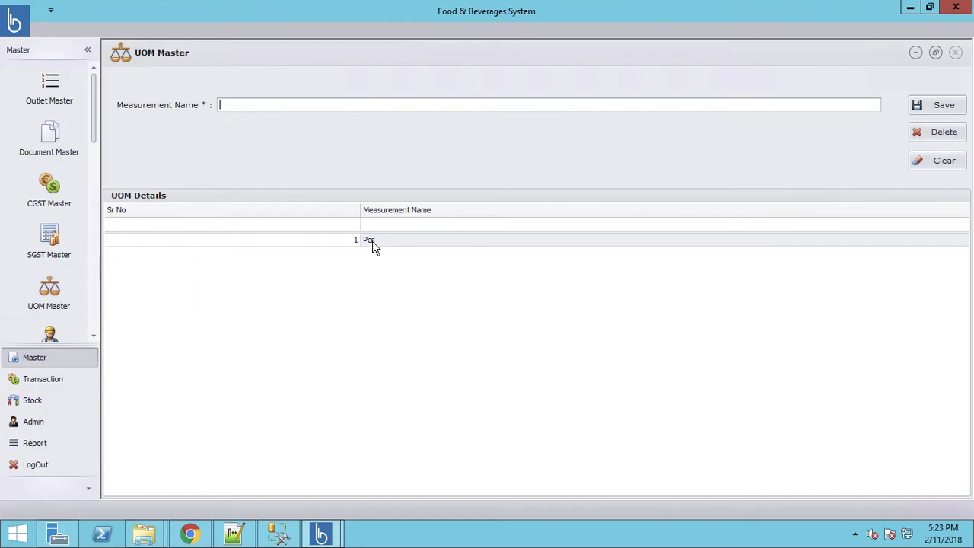
click(940, 105)
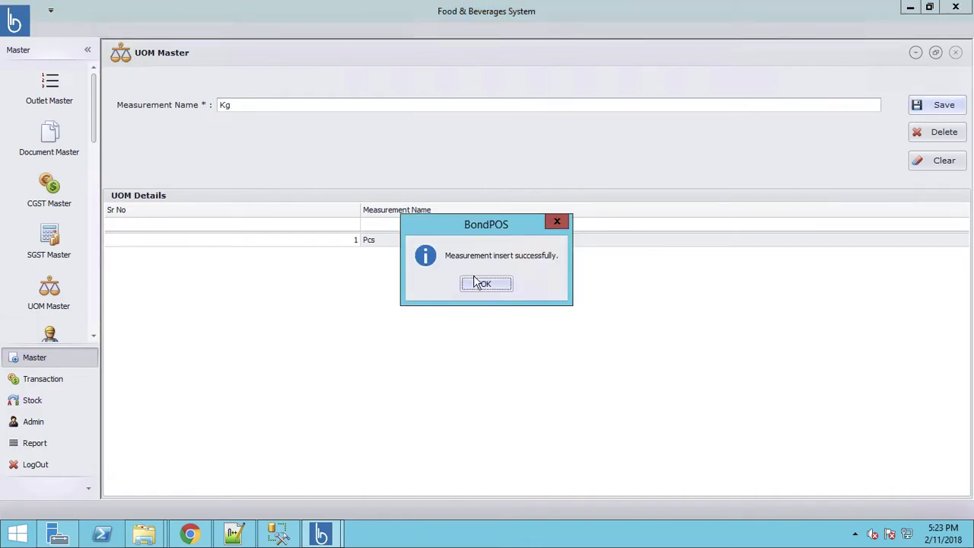
click(486, 286)
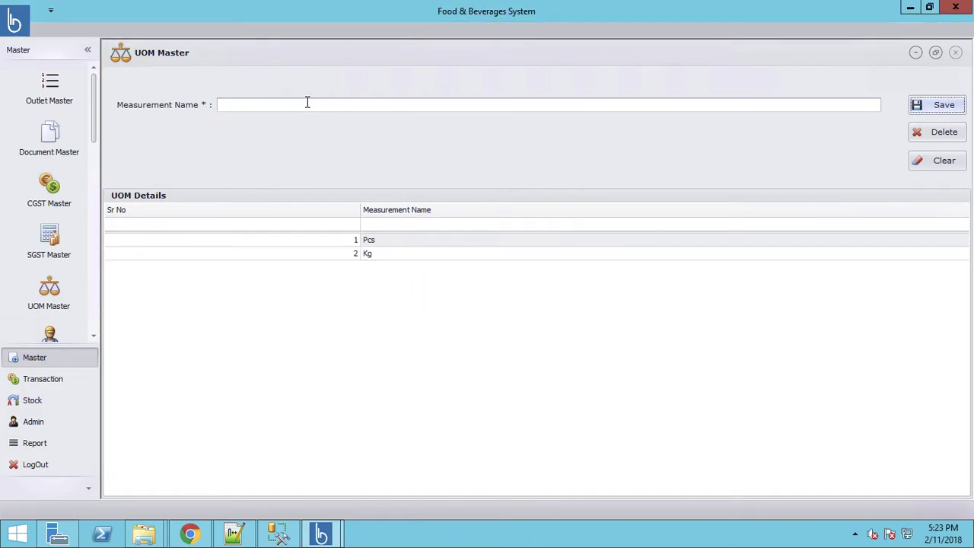
Add Plate as a new measurement unit
click(308, 103)
text(Plate)
click(939, 106)
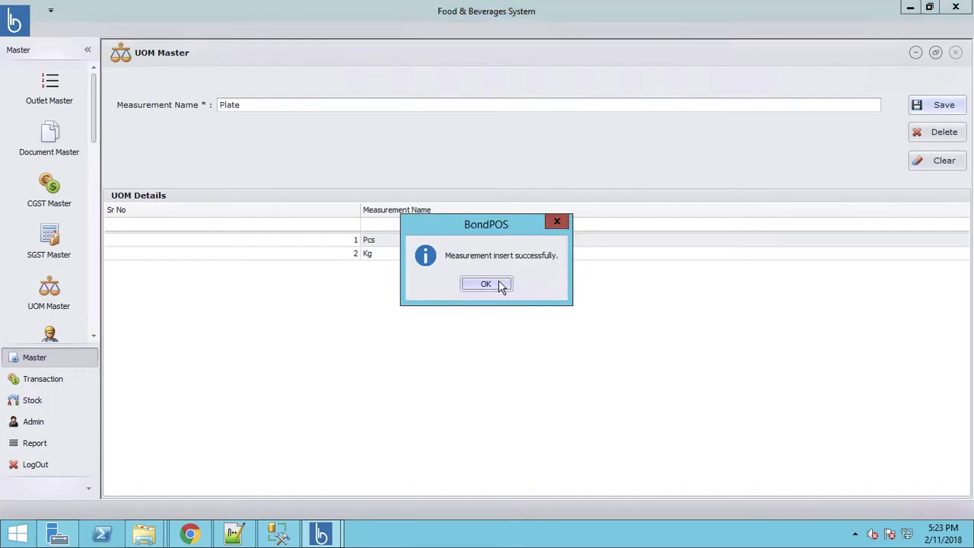
click(486, 284)
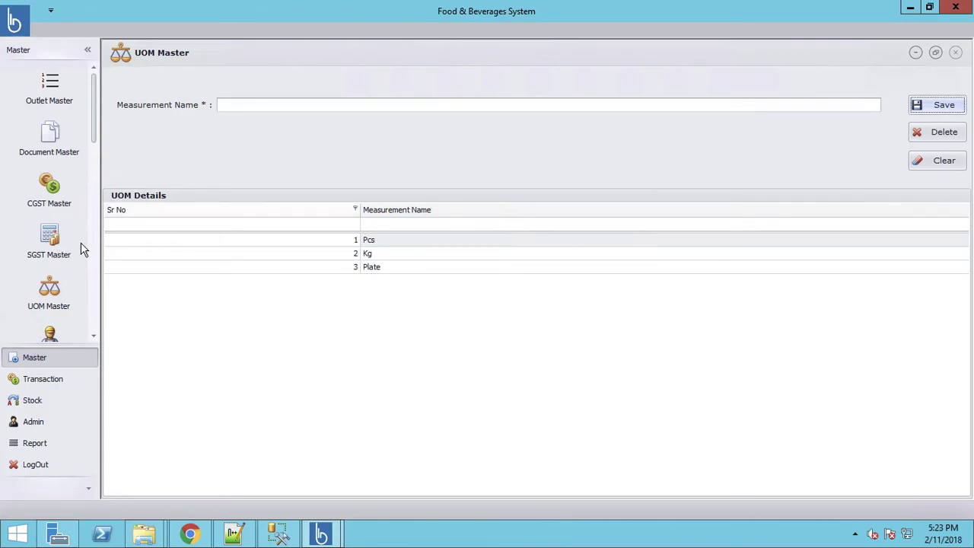
drag(91, 130, 94, 202)
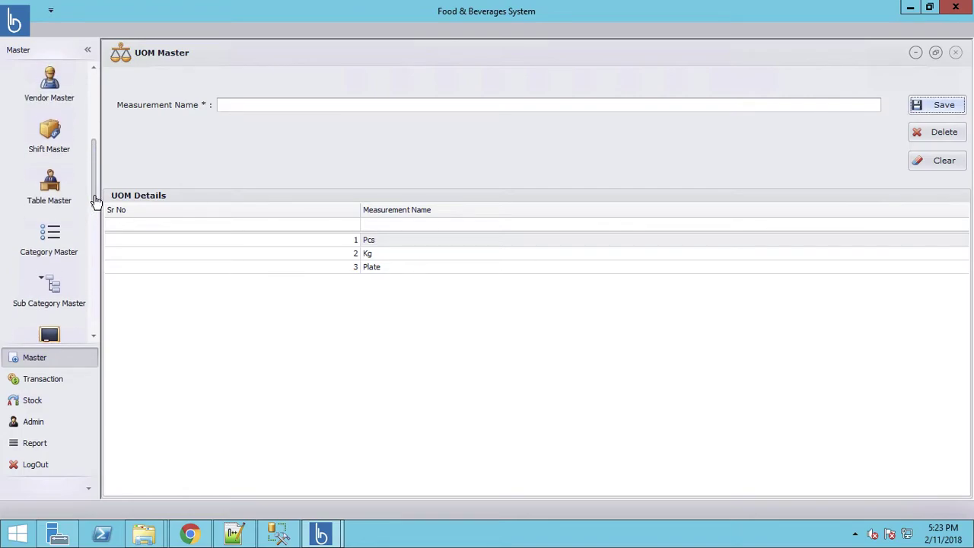
Create vendor Vendor1 with its street address, phone number and e-mail, and save it
click(48, 87)
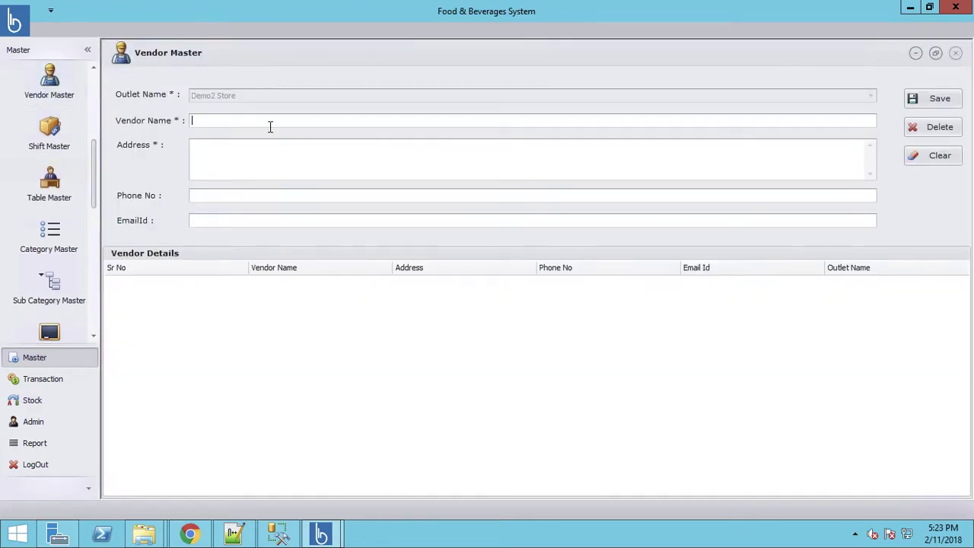
text(De)
key(BackSpace)
key(BackSpace)
text(Vendor)
text(1)
text(Demo )
text(Dtree)
key(BackSpace)
key(BackSpace)
key(BackSpace)
key(BackSpace)
key(BackSpace)
text(Street098)
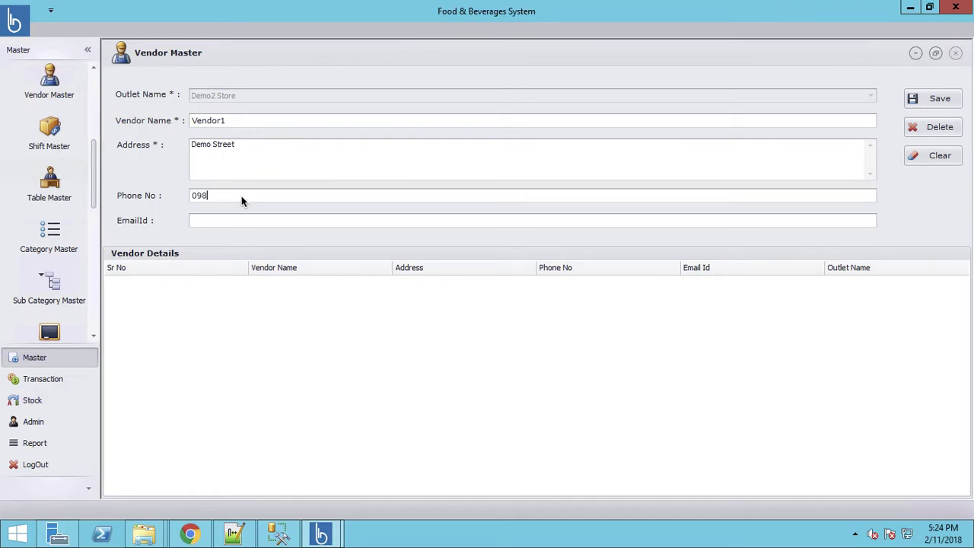
text(7654321)
click(259, 221)
click(937, 100)
click(482, 284)
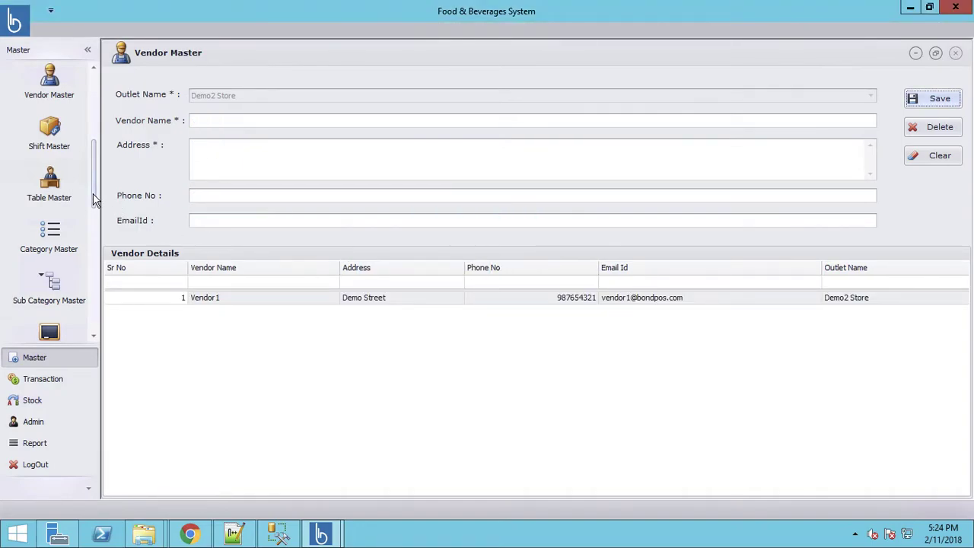
Load Table 6 into the Table Master form
click(45, 137)
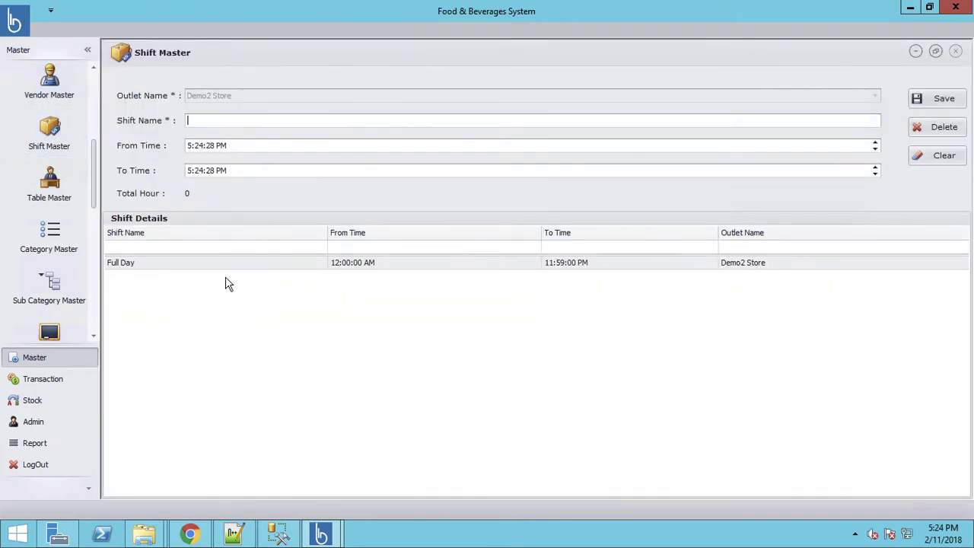
click(55, 247)
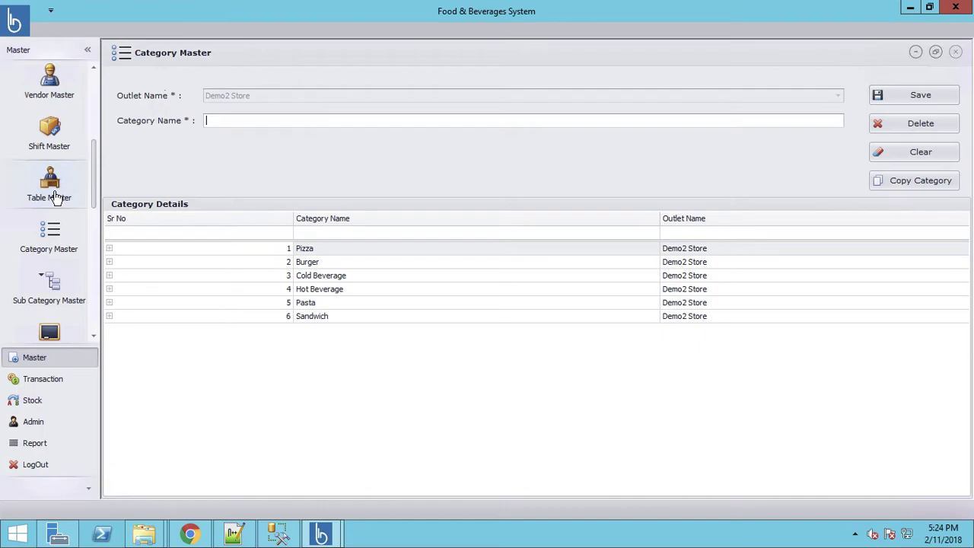
click(55, 197)
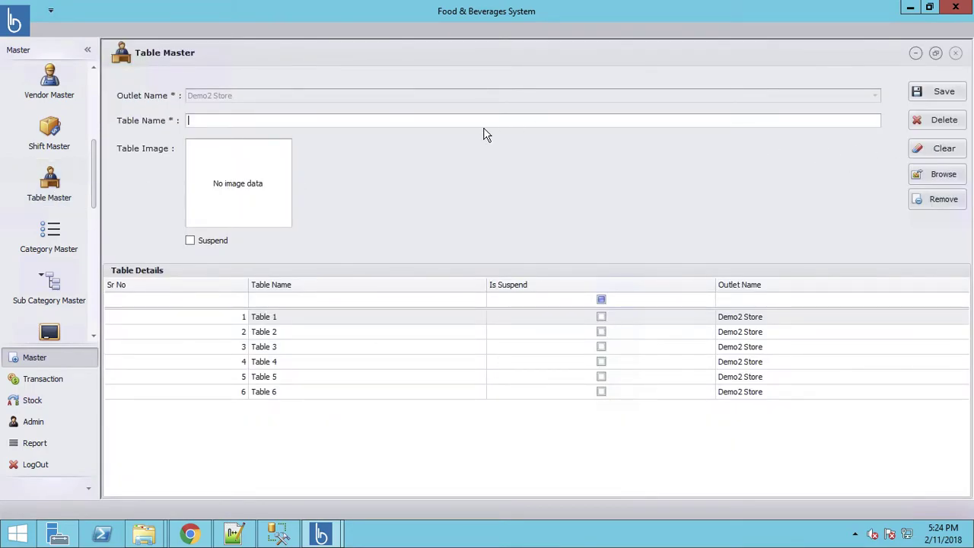
click(270, 393)
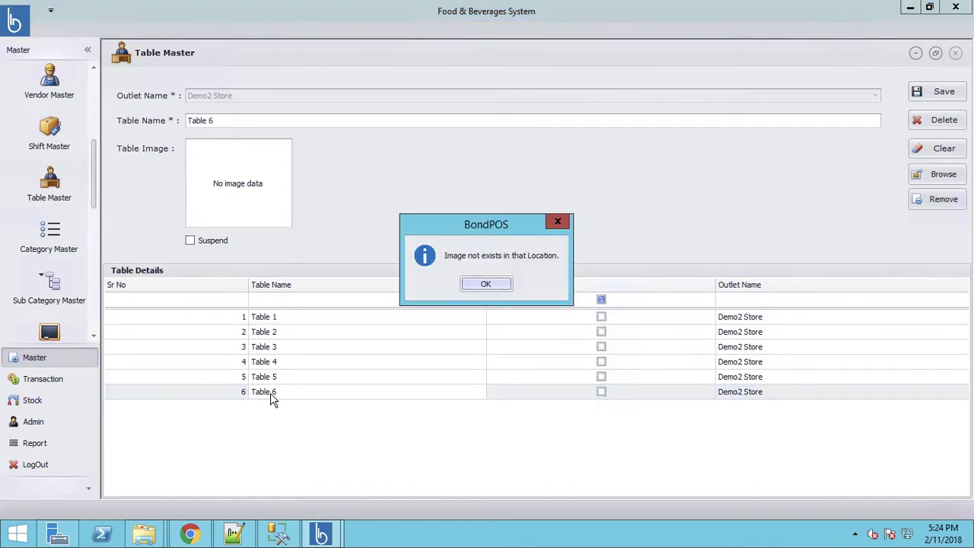
click(486, 284)
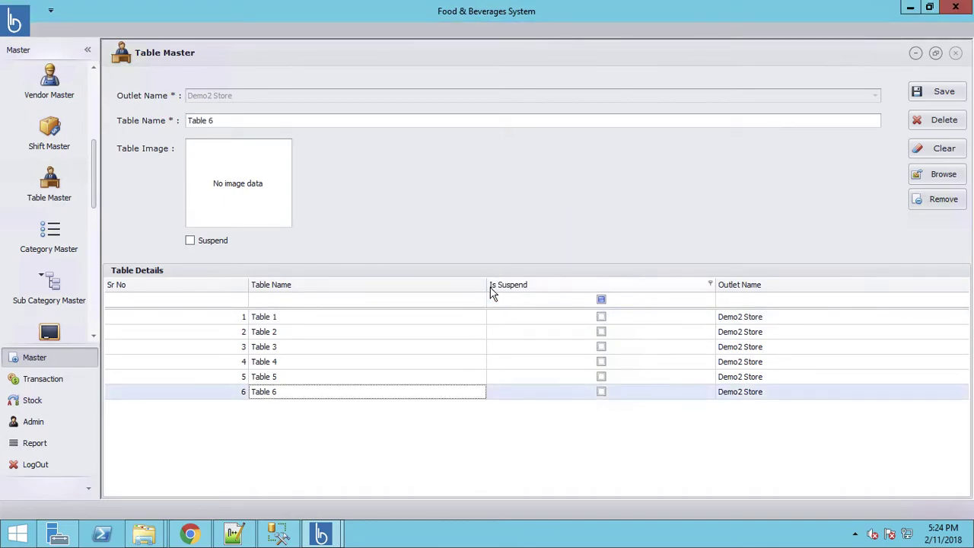
Set pizza2 as Table 6's image and save, dismissing the resulting GDI+ error
click(929, 177)
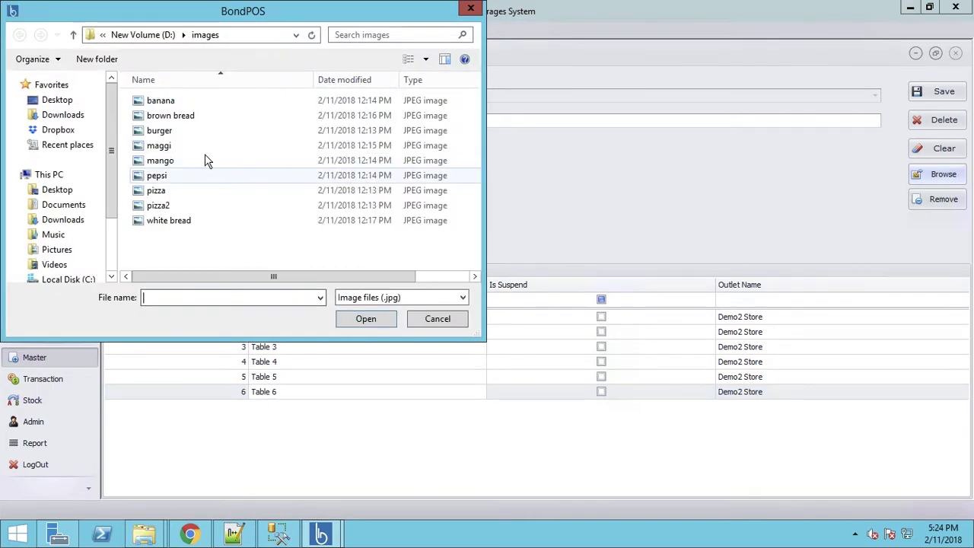
click(161, 205)
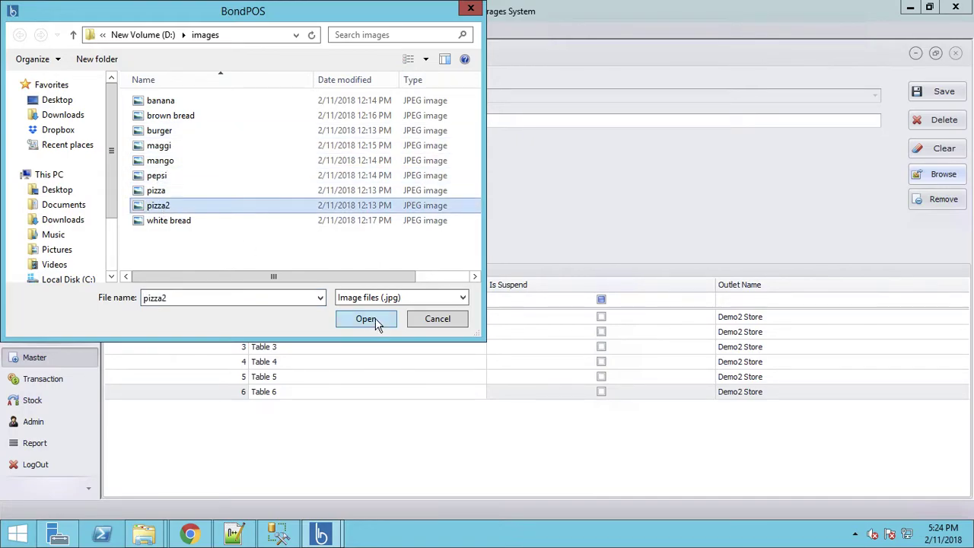
click(375, 320)
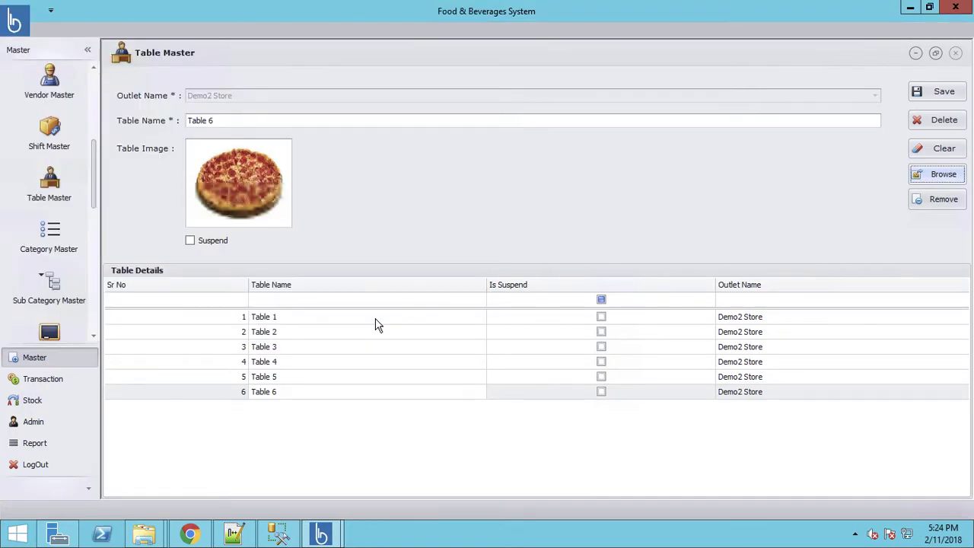
click(944, 92)
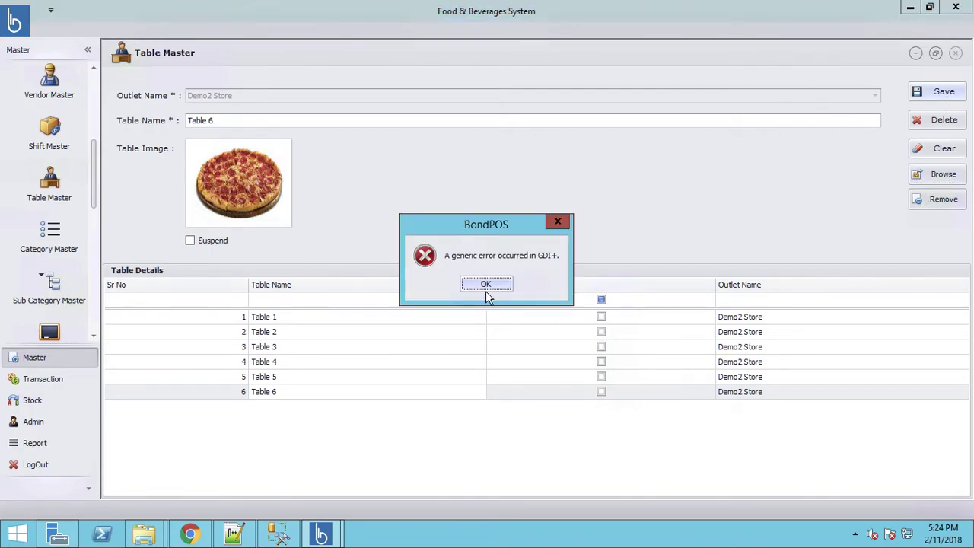
click(487, 285)
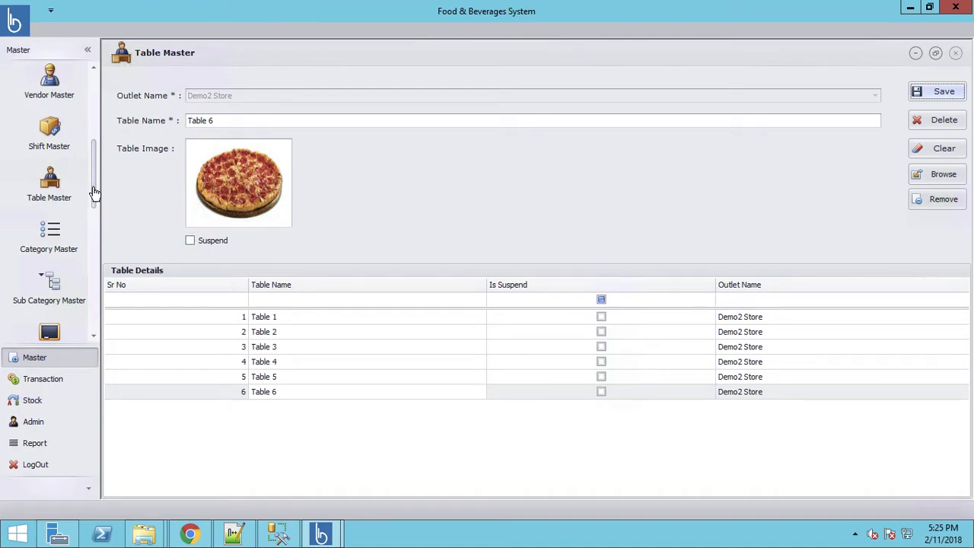
Open the SubCategory Master showing the Pizza through Sandwich subcategories
scroll(93, 209, down, 1)
scroll(93, 209, down, 1)
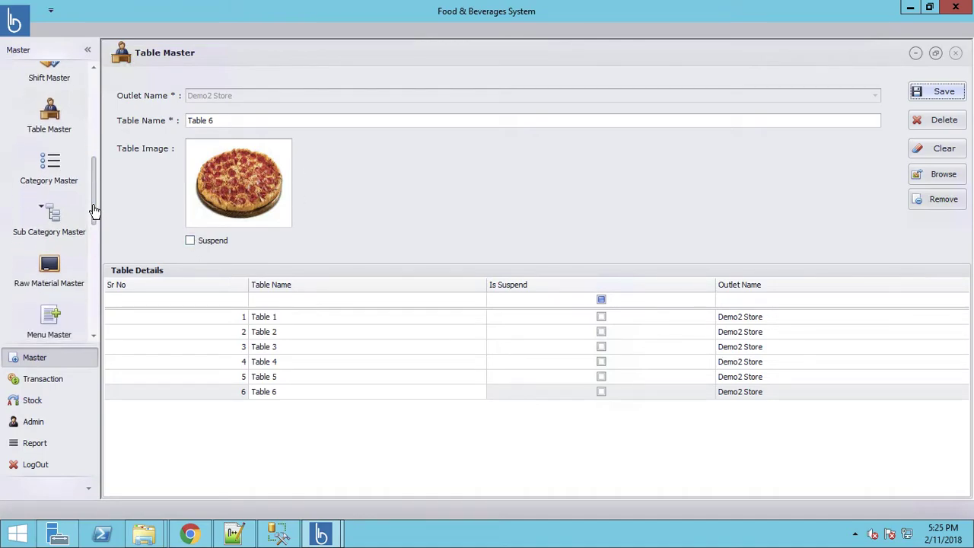
click(51, 173)
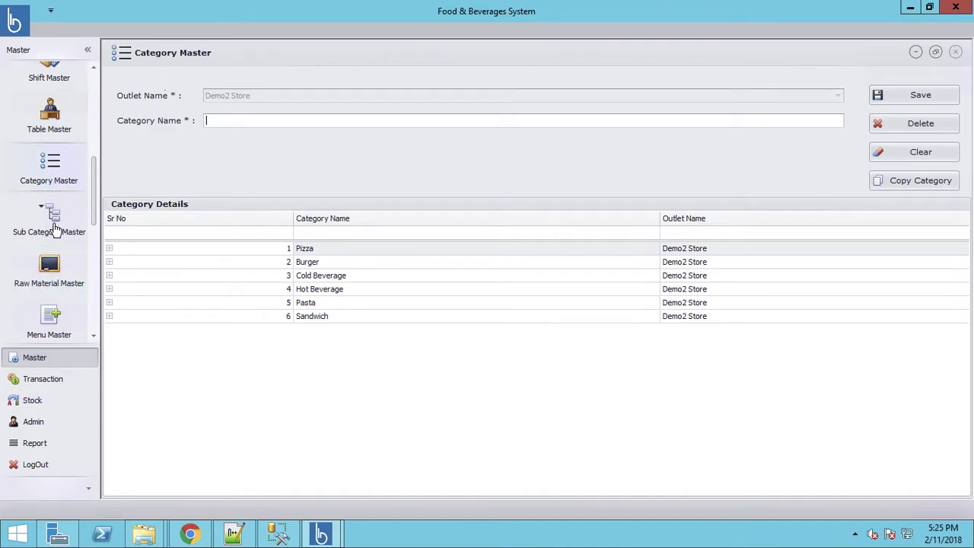
click(55, 227)
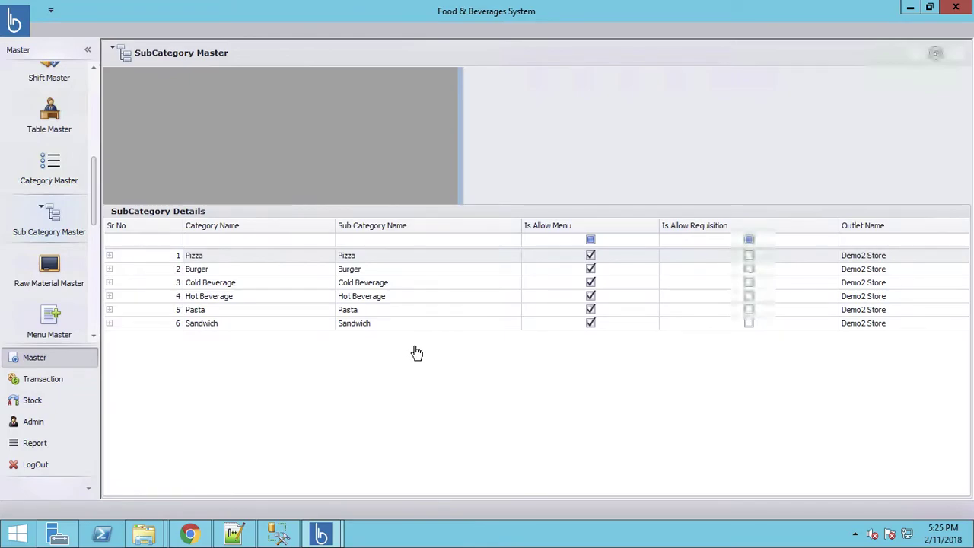
Rename the Pizza sub category to Personal Pizza
double_click(192, 257)
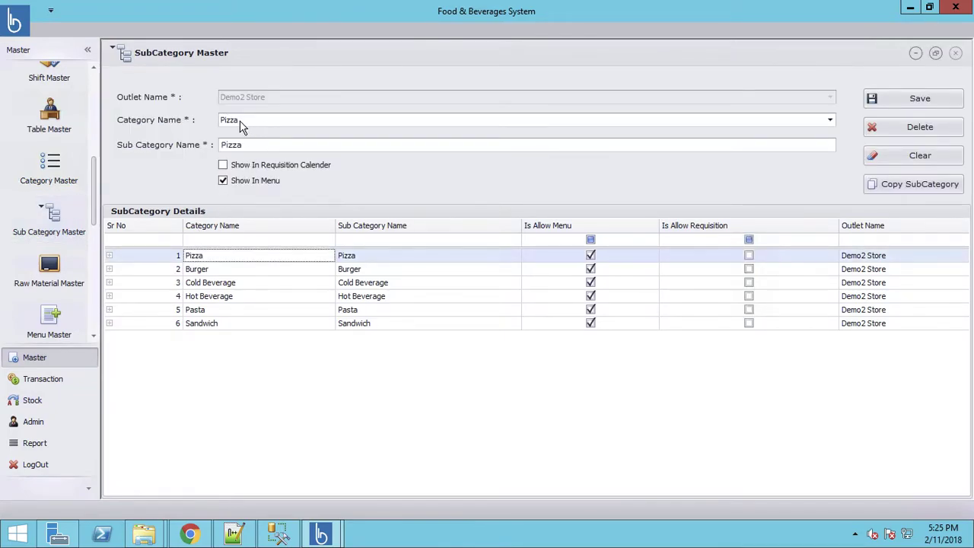
click(221, 145)
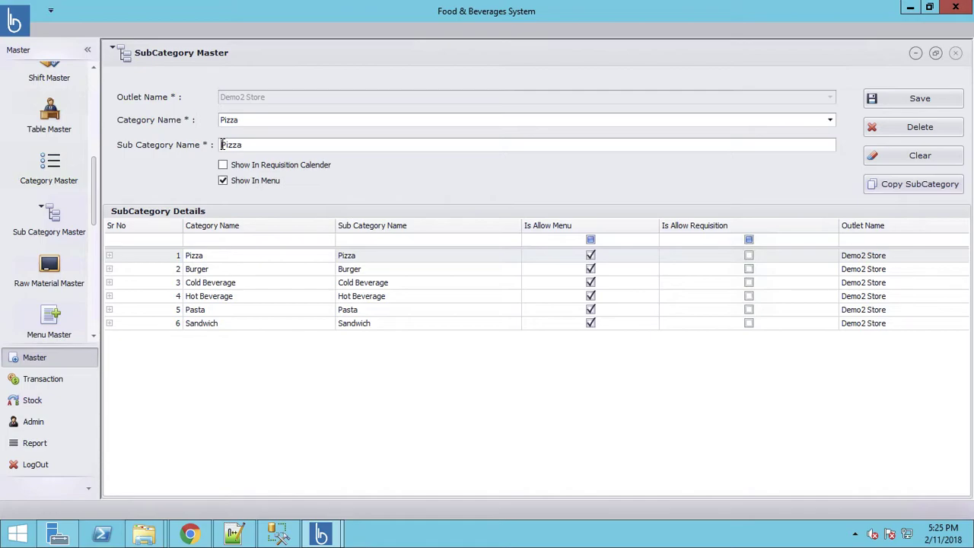
text(Personal)
click(920, 102)
click(491, 287)
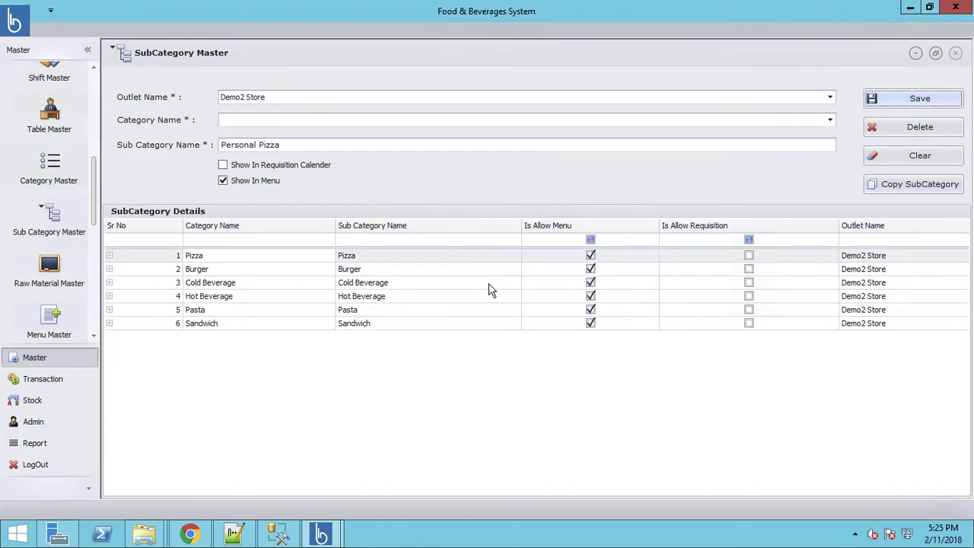
Add a Medium Pizza sub category under Pizza, hidden from the requisition calendar
click(256, 122)
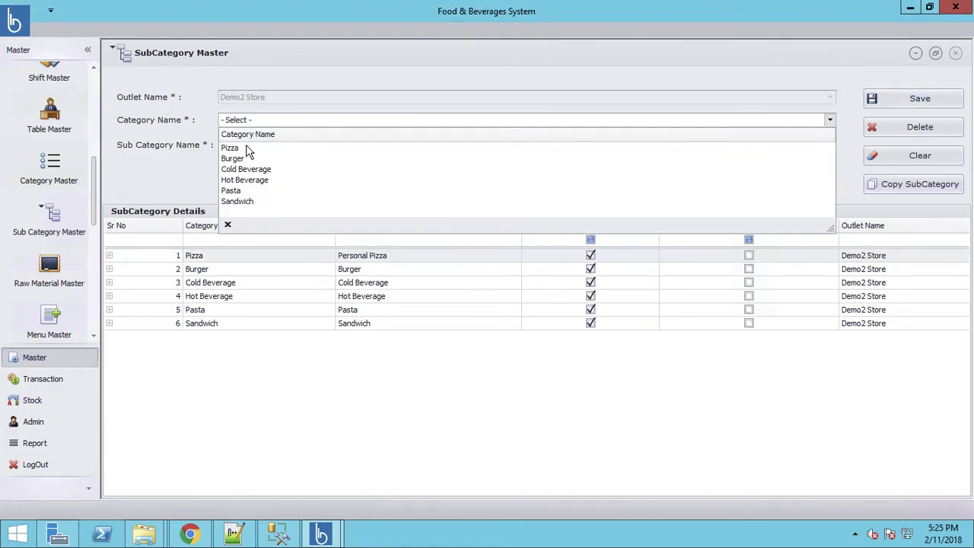
click(251, 146)
click(254, 145)
text(Me)
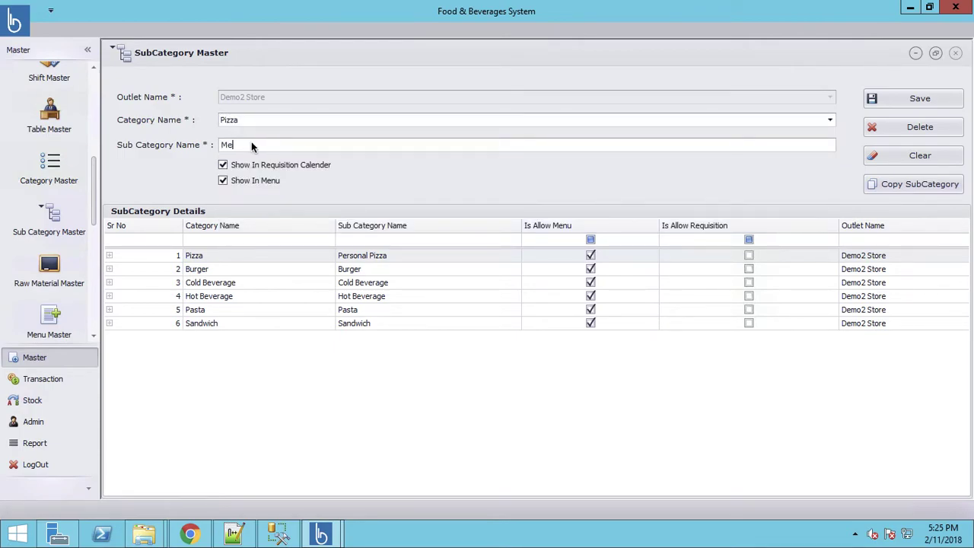
text(dium Pizza)
click(222, 165)
click(906, 102)
click(487, 285)
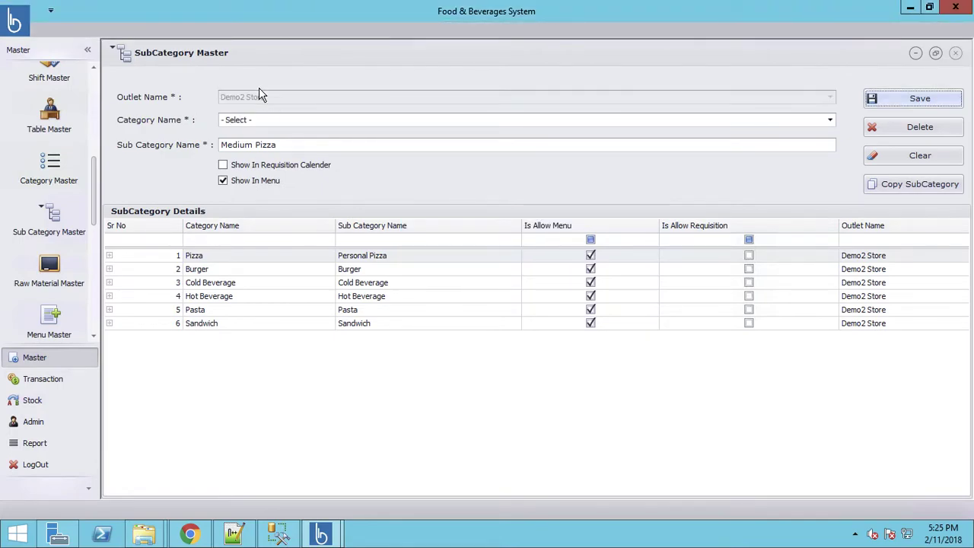
Add a Large Pizza sub category under Pizza, also kept off the requisition calendar
click(249, 119)
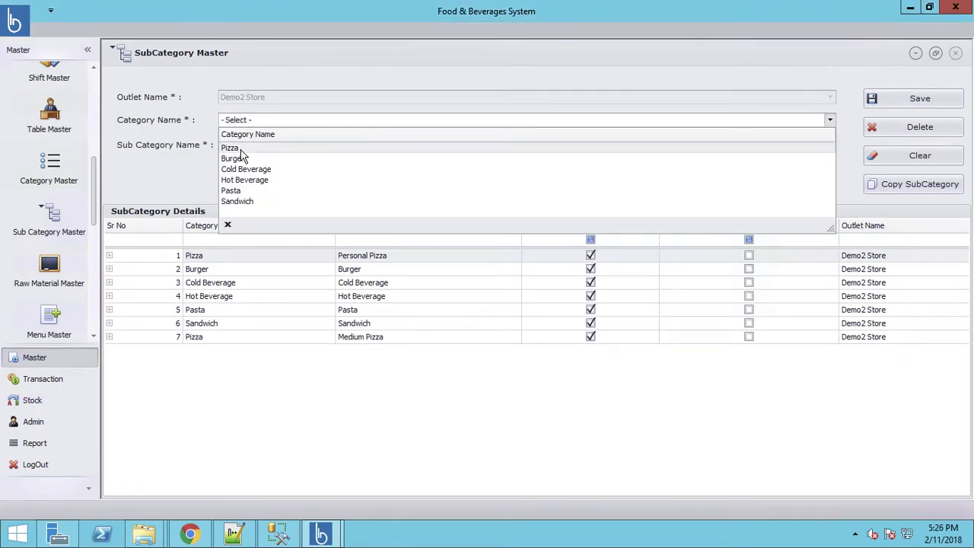
click(245, 149)
click(261, 146)
text(Lar)
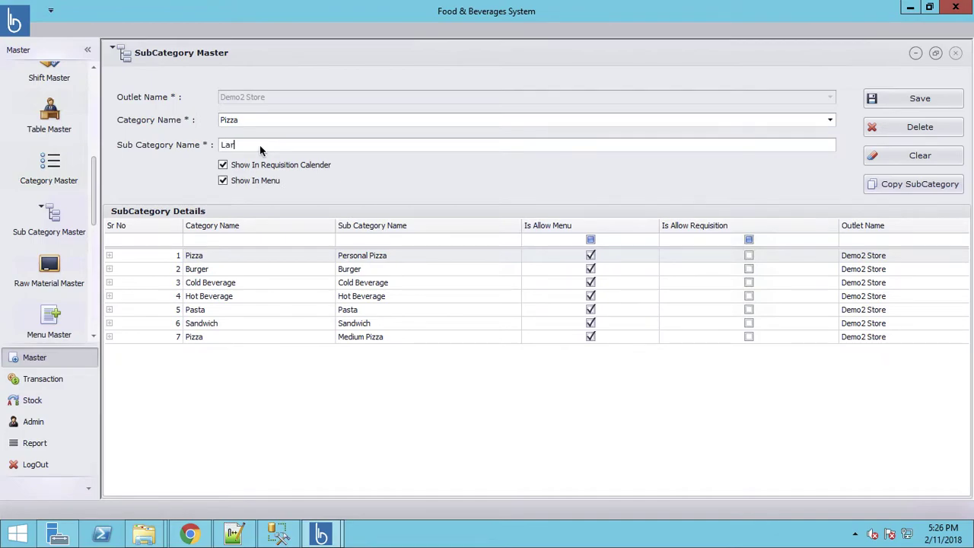
text(ge Pizza)
click(223, 165)
click(920, 98)
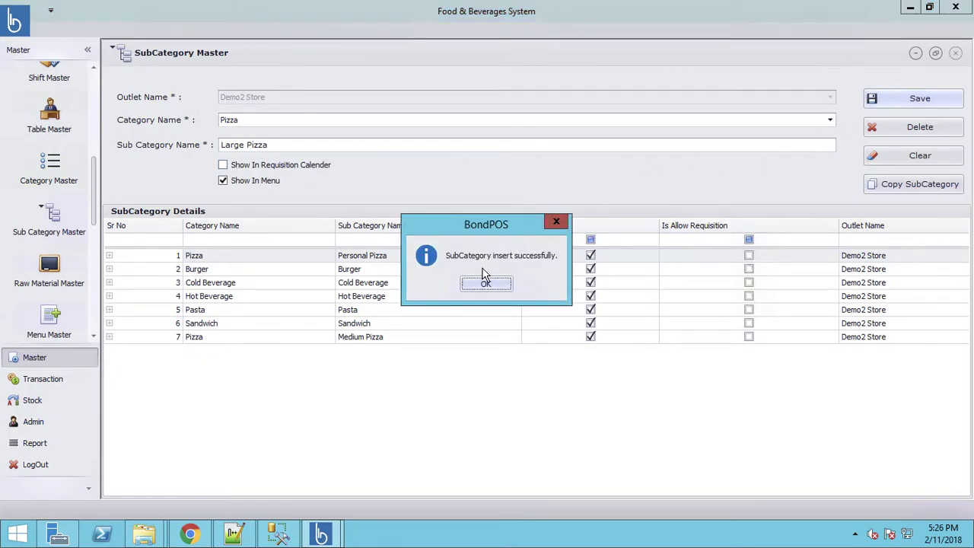
click(482, 285)
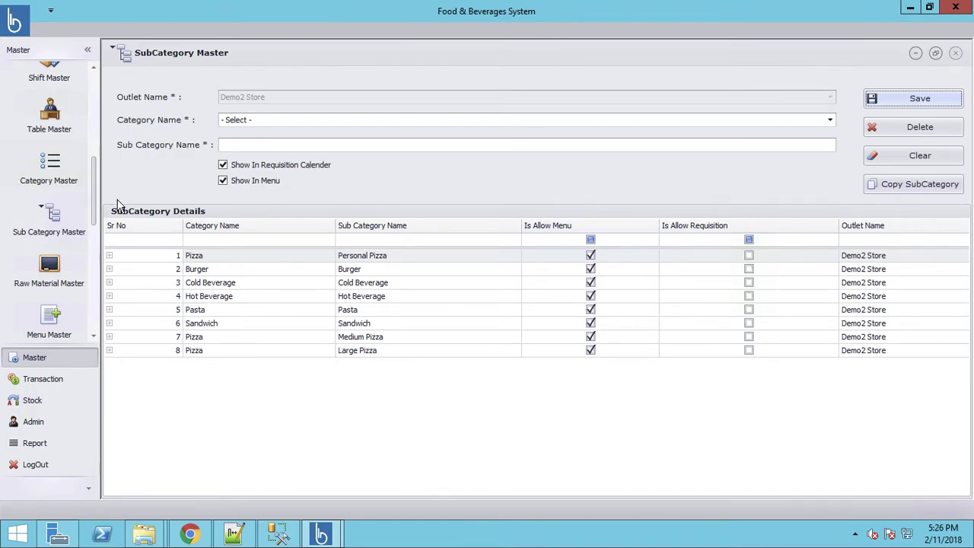
drag(95, 202, 96, 251)
Open Raw Material Master from the Master sidebar and check its Sub Category Name choices
scroll(92, 243, down, 3)
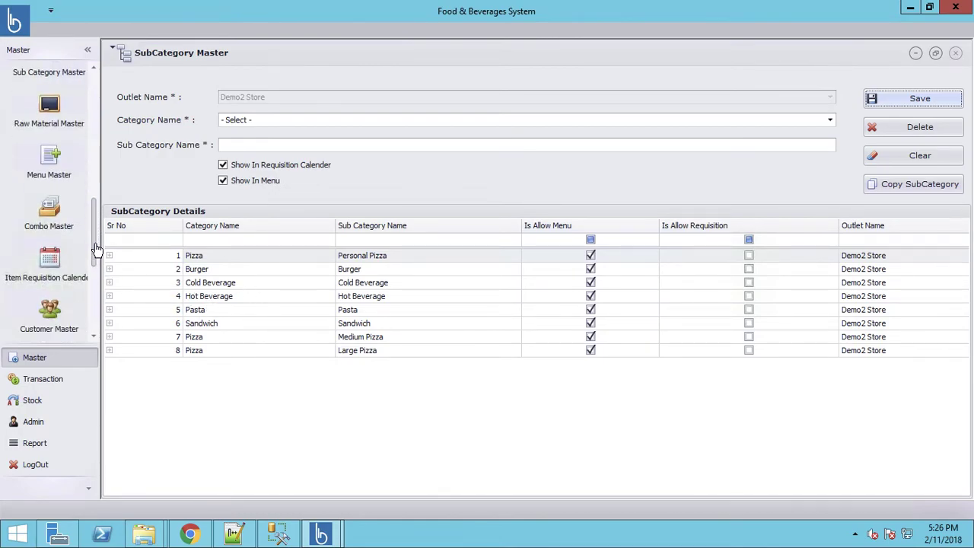
click(48, 86)
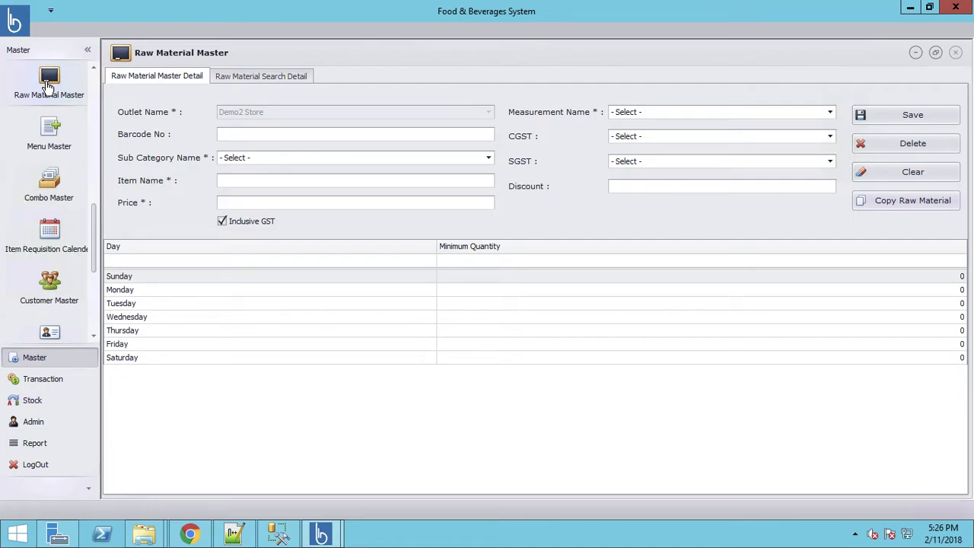
click(489, 160)
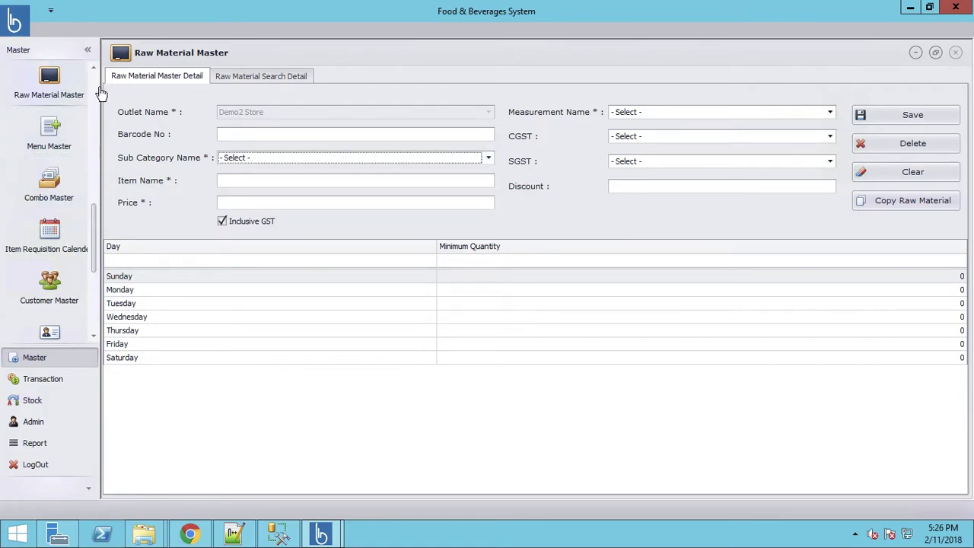
scroll(98, 194, up, 2)
scroll(98, 189, up, 1)
Return to the SubCategory Master and choose Pizza as the category
click(48, 233)
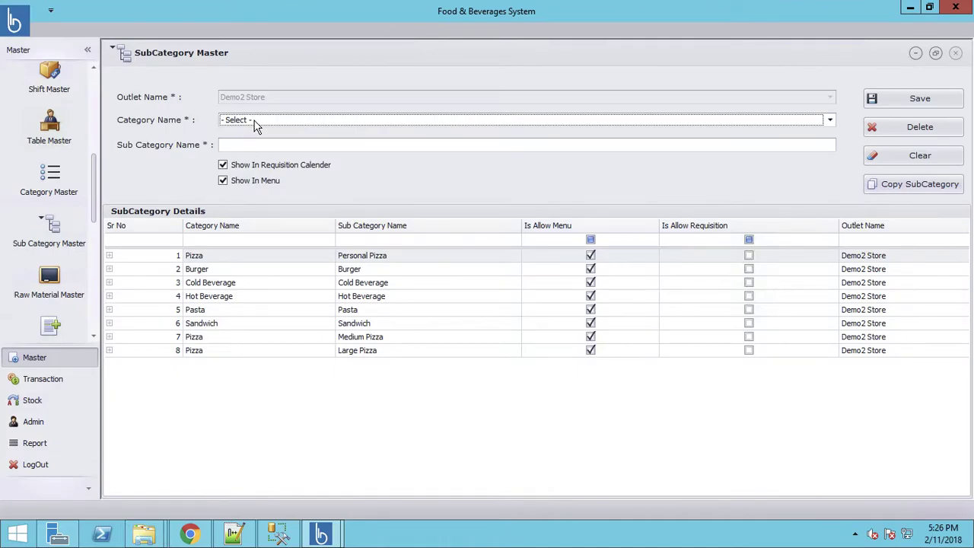
click(256, 122)
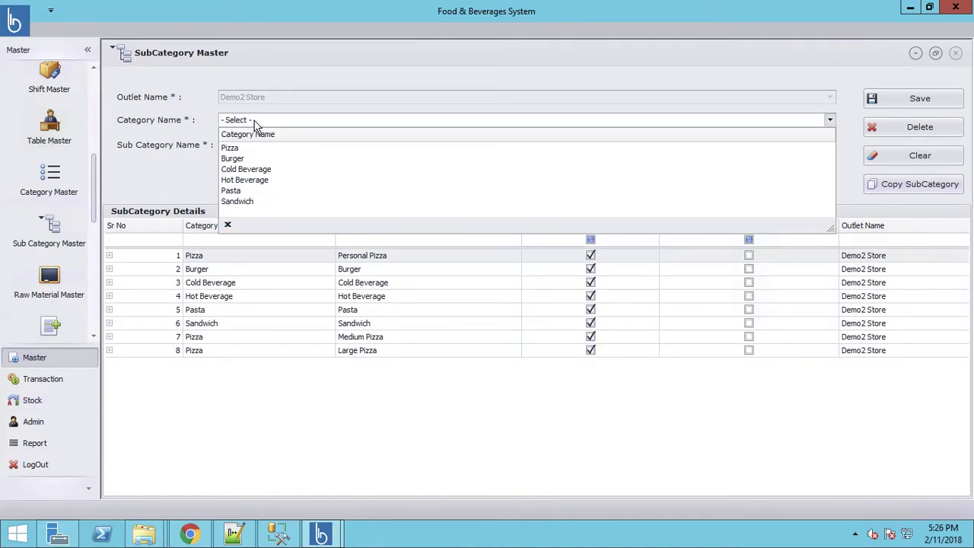
click(257, 122)
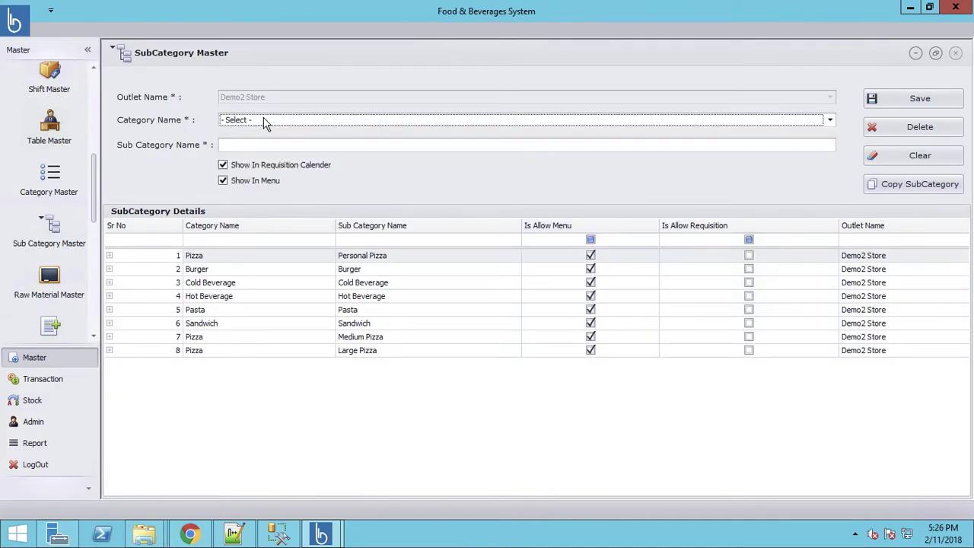
click(265, 122)
click(204, 131)
click(266, 122)
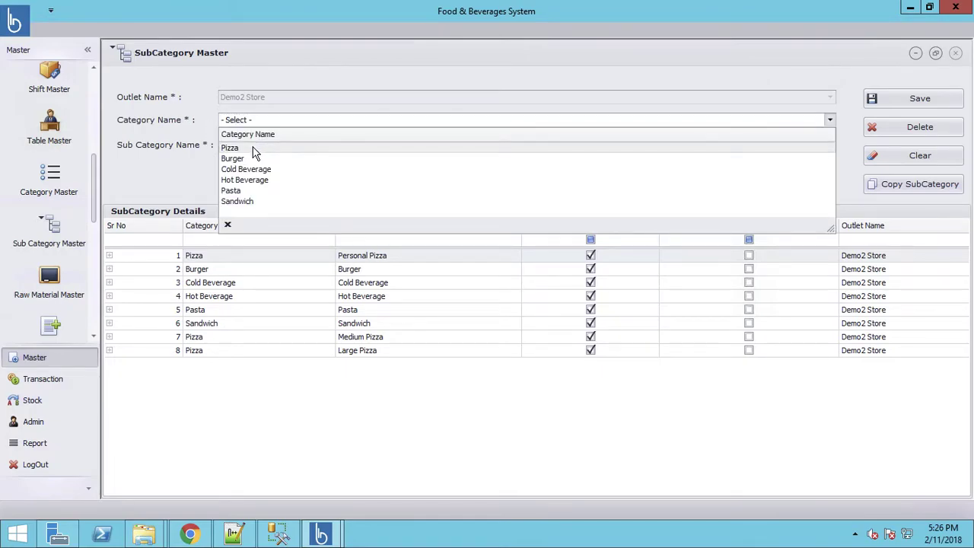
click(267, 147)
Name the sub category 'Vegetables', exclude it from the menu, and save it
click(268, 147)
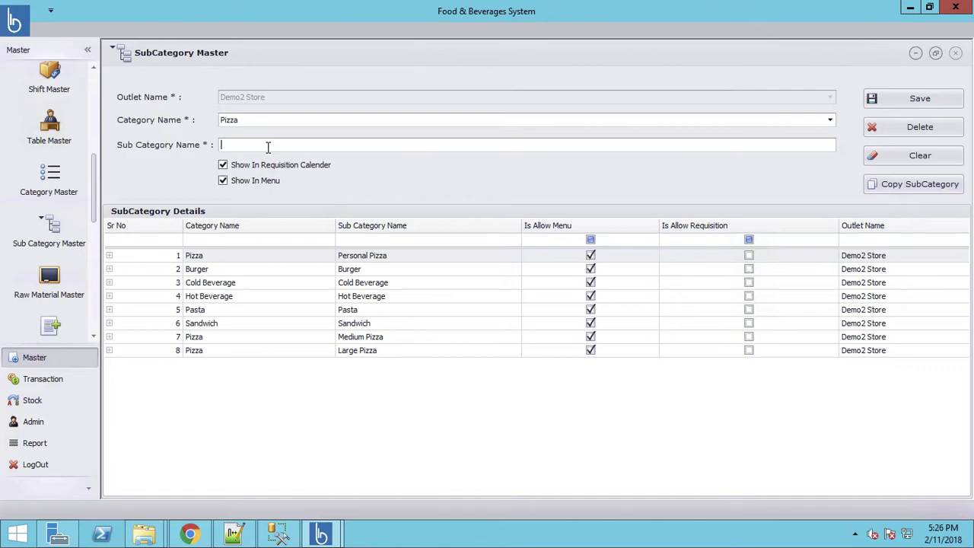
text(Dough)
key(ctrl+a)
text(Vegetables)
click(263, 187)
click(915, 107)
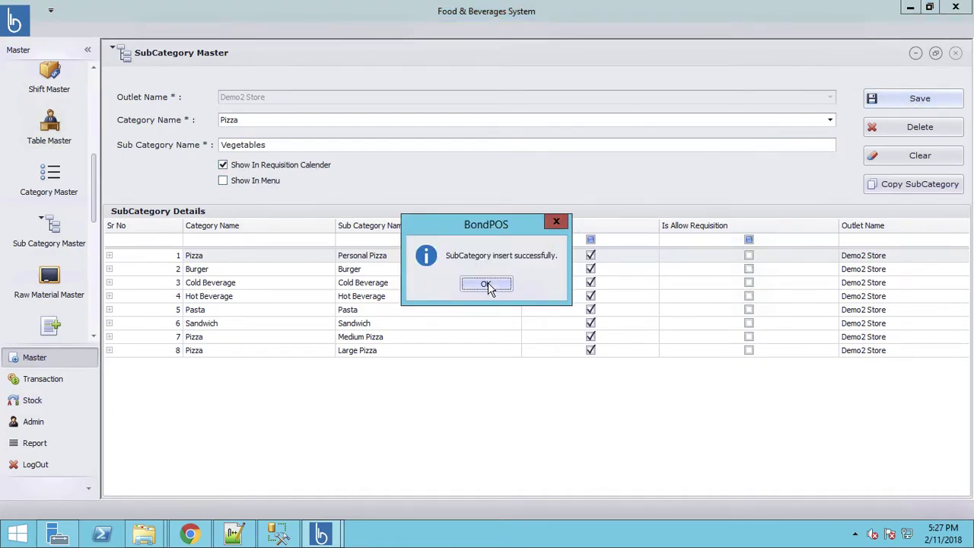
click(489, 286)
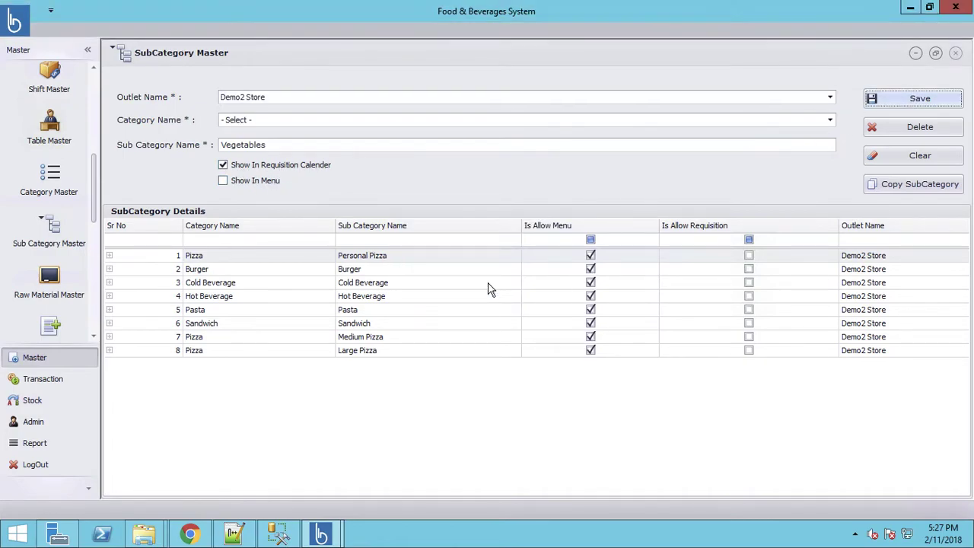
In Raw Material Master, choose the Vegetables sub category and enter Tomato priced 20
click(47, 283)
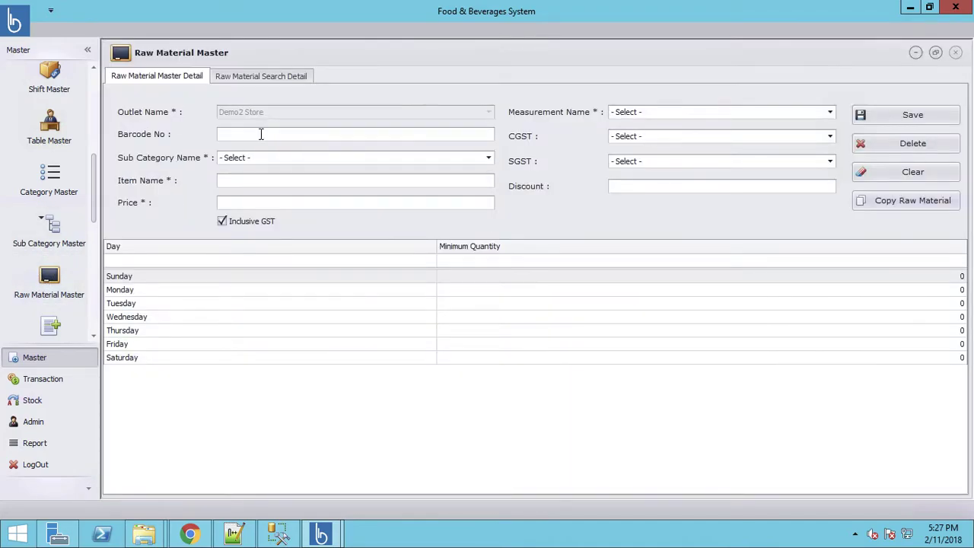
click(257, 159)
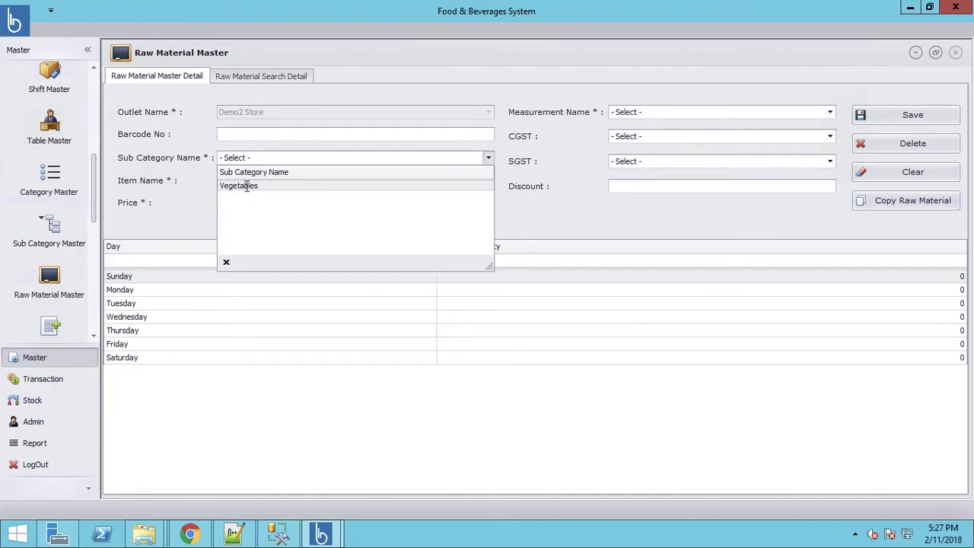
click(246, 185)
click(246, 186)
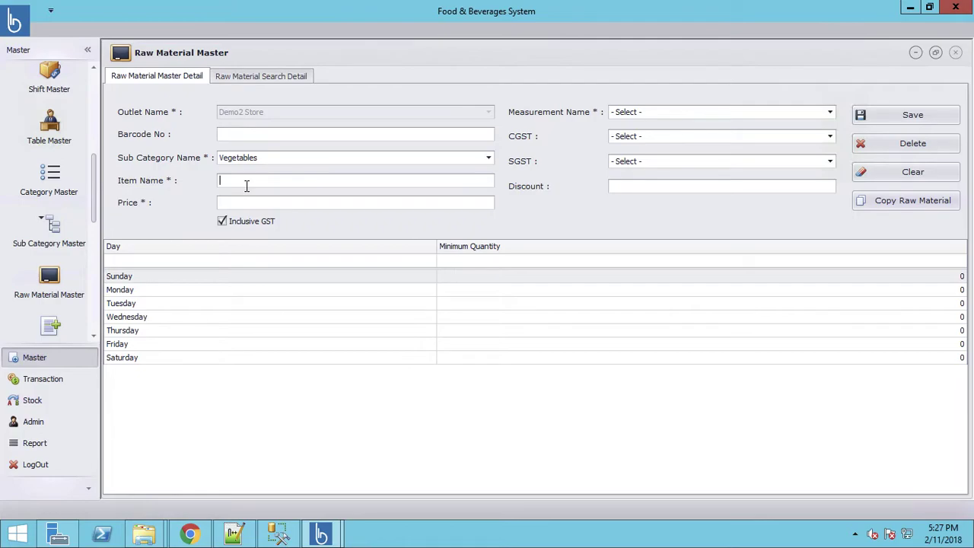
text(L)
key(BackSpace)
text(Tomato)
text(20)
Set unit Kg, CGST and SGST 0.00, barcode 999, and save the Tomato item
click(742, 116)
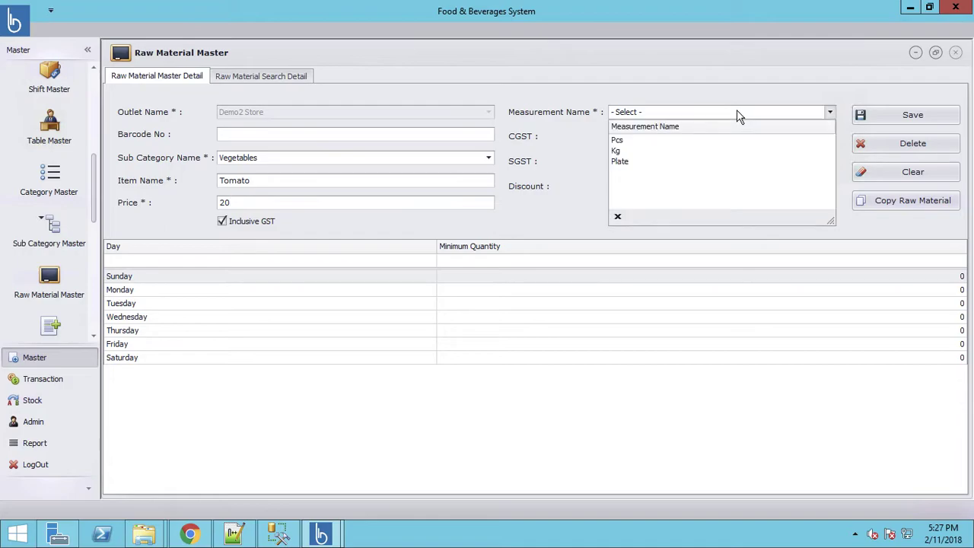
click(617, 151)
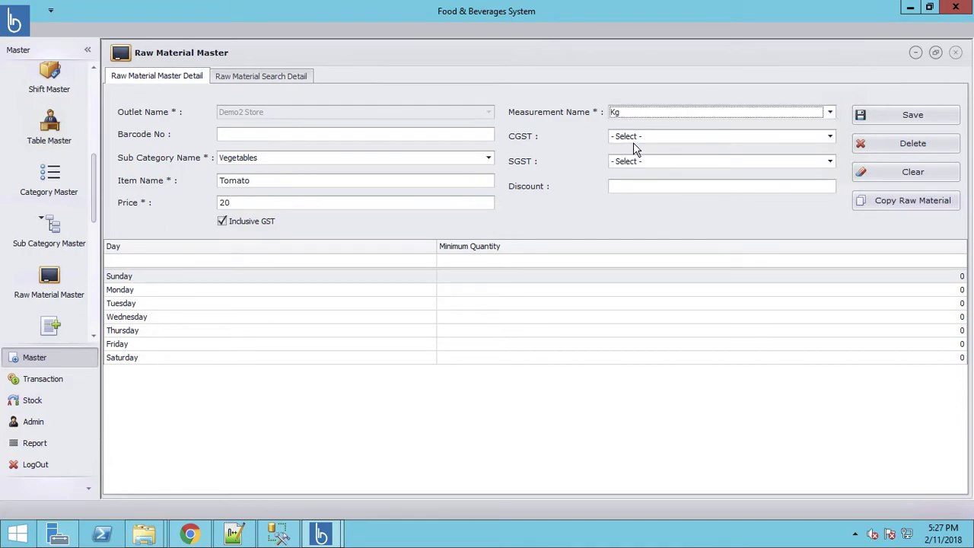
click(646, 140)
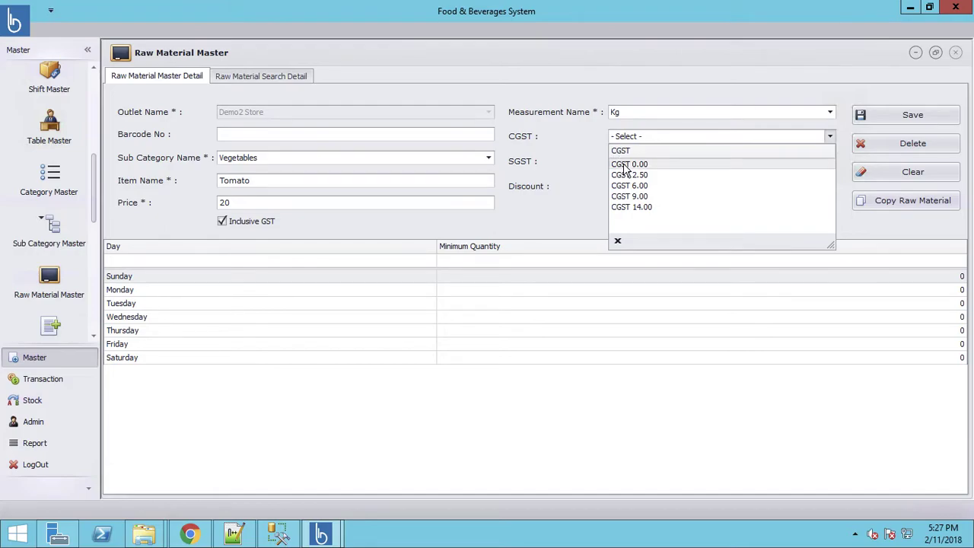
click(617, 165)
click(630, 165)
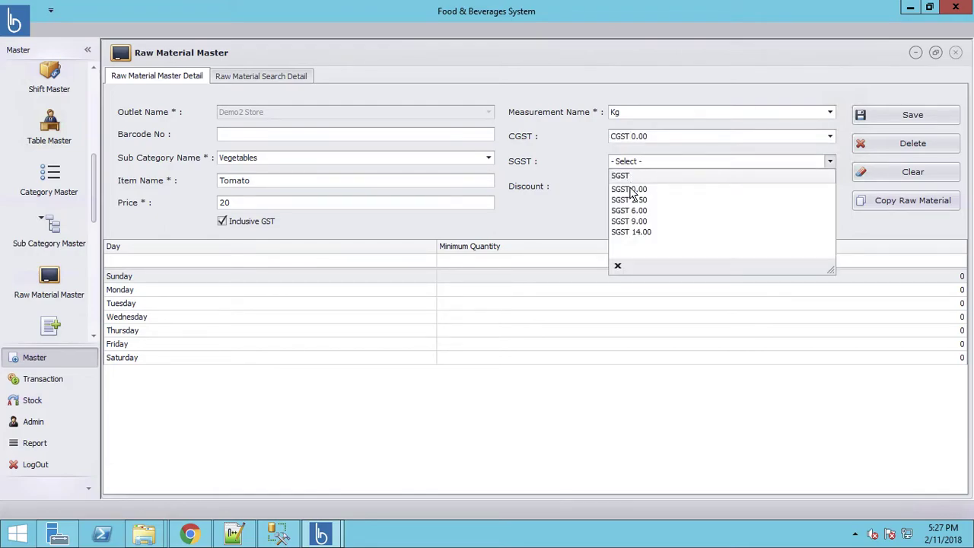
click(646, 188)
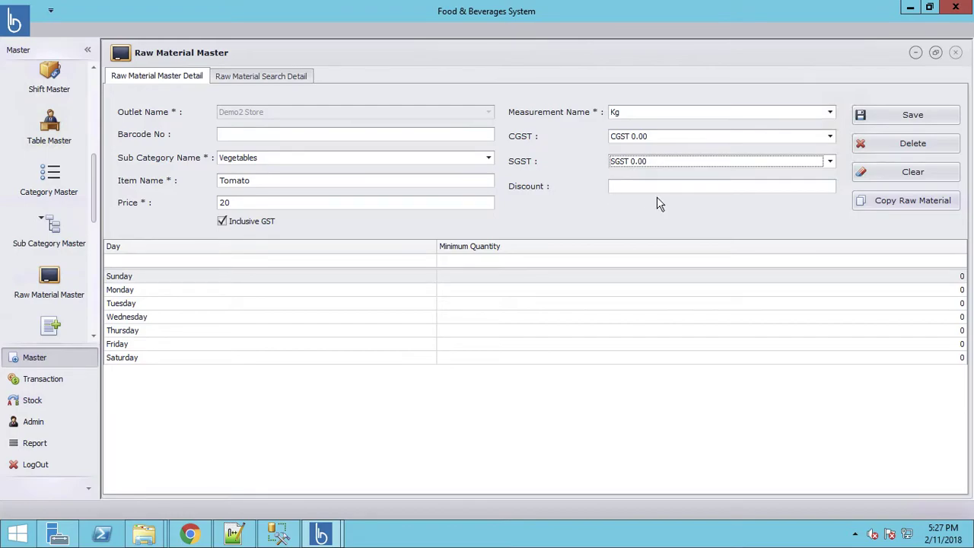
click(299, 133)
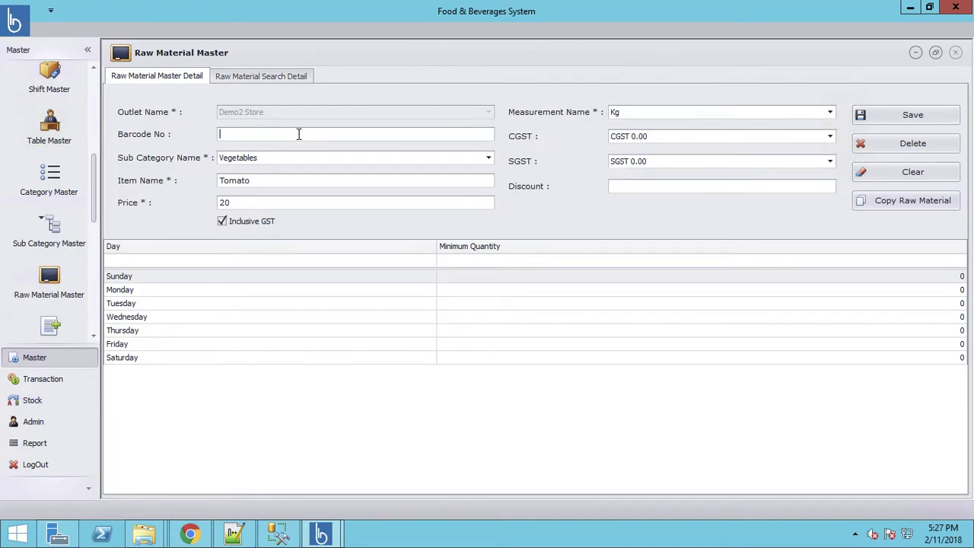
text(999)
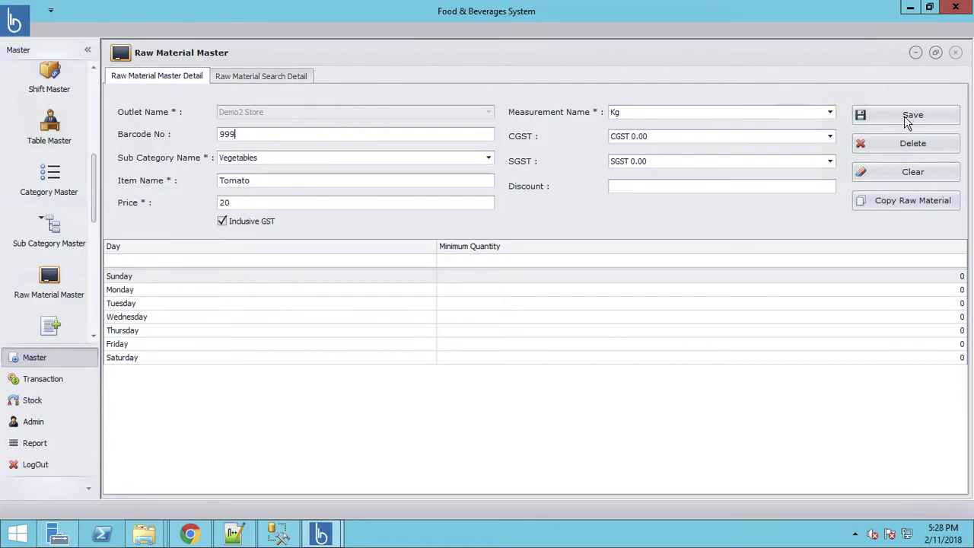
click(906, 124)
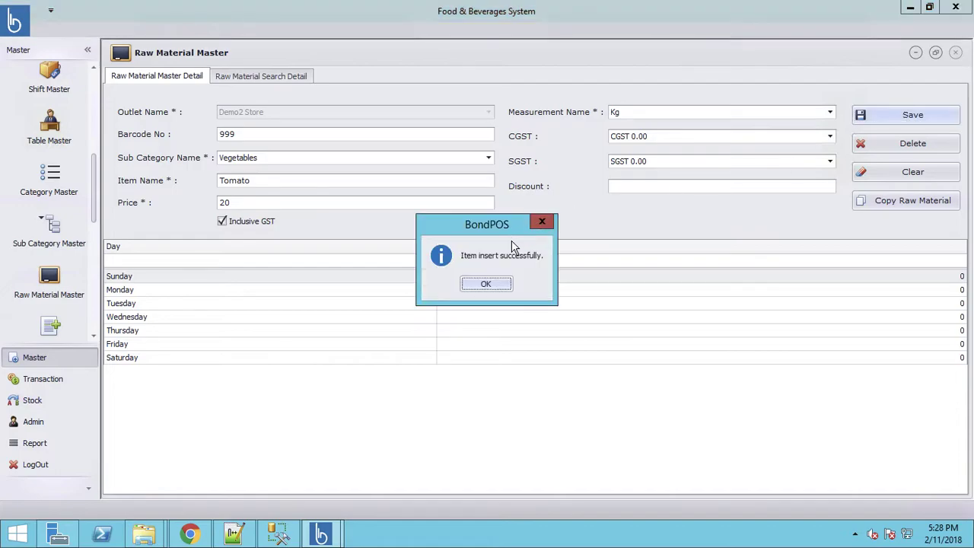
click(487, 285)
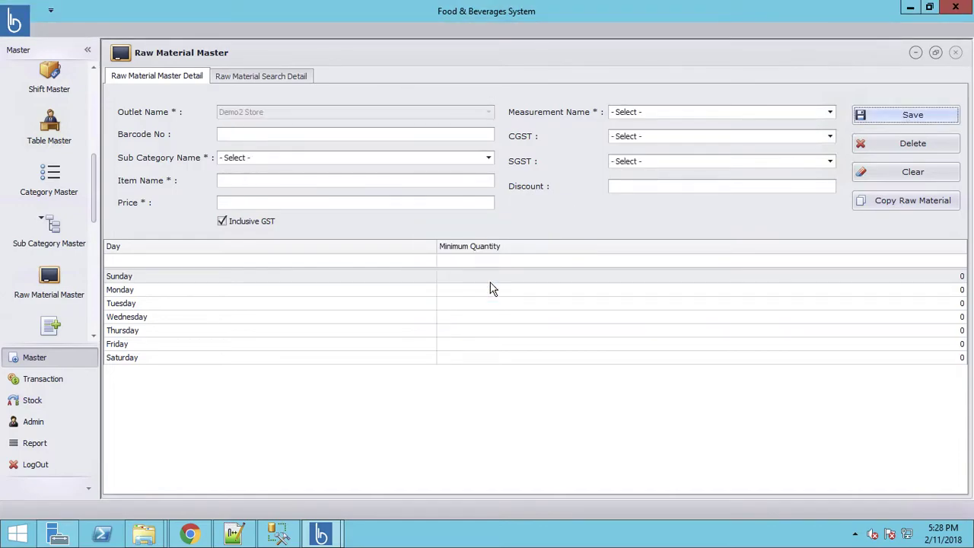
Open the saved Tomato record and set Friday and Monday minimum quantities to 20
click(258, 77)
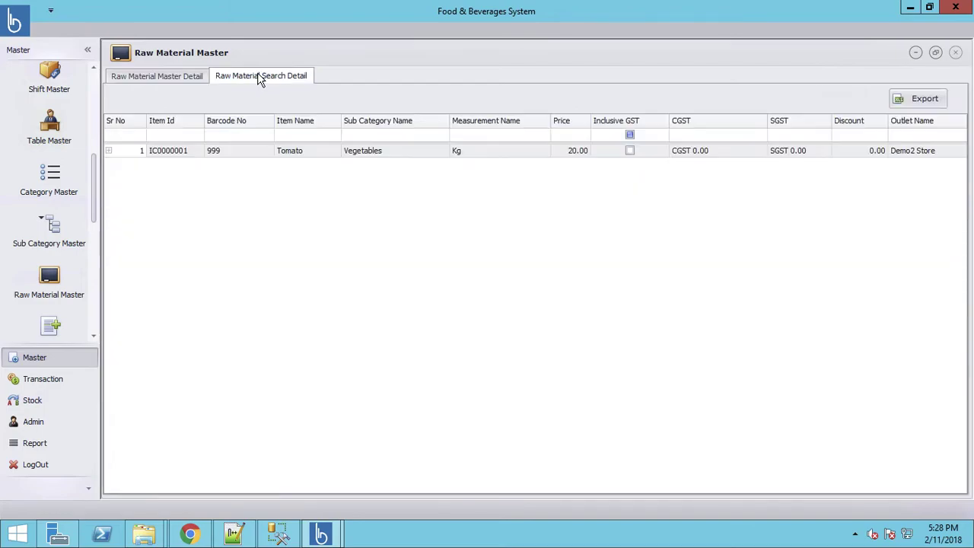
double_click(175, 152)
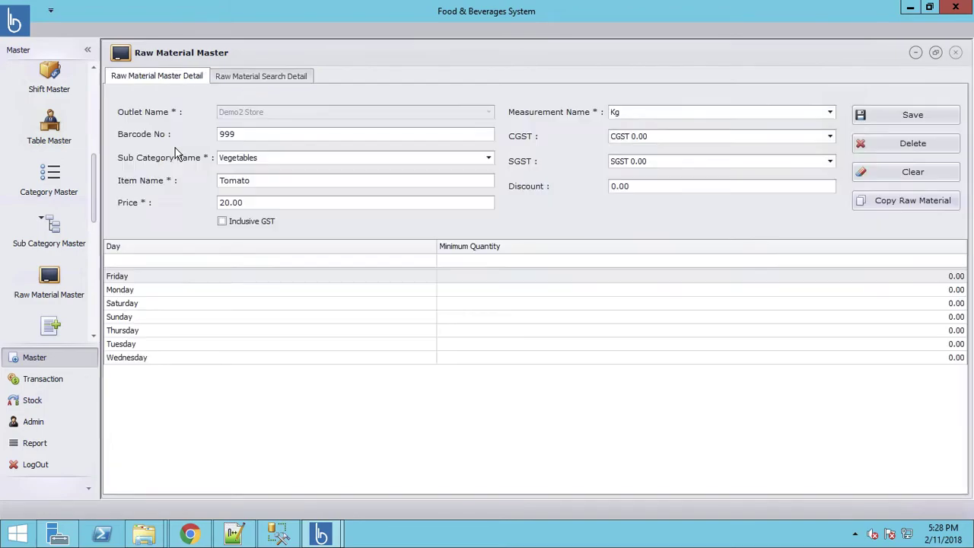
click(476, 279)
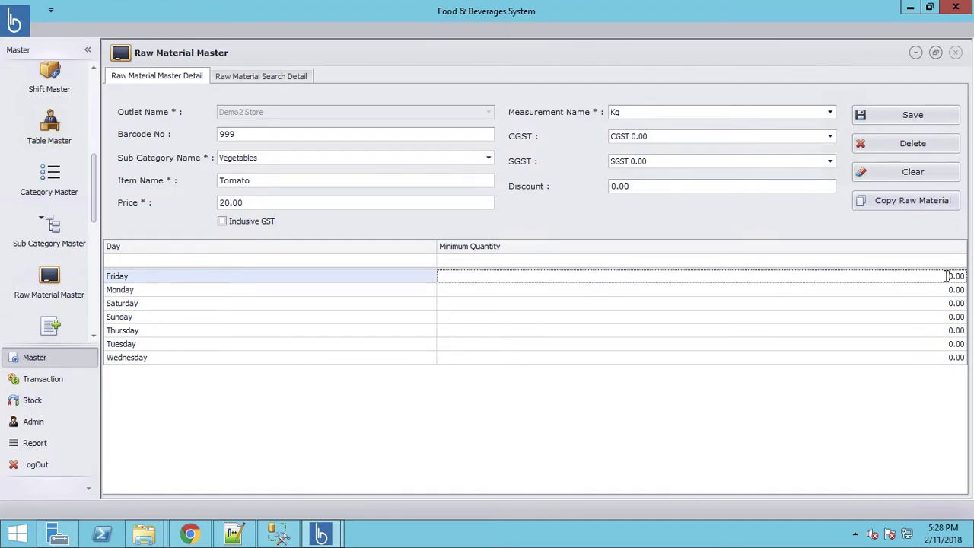
double_click(952, 275)
text(20)
key(Down)
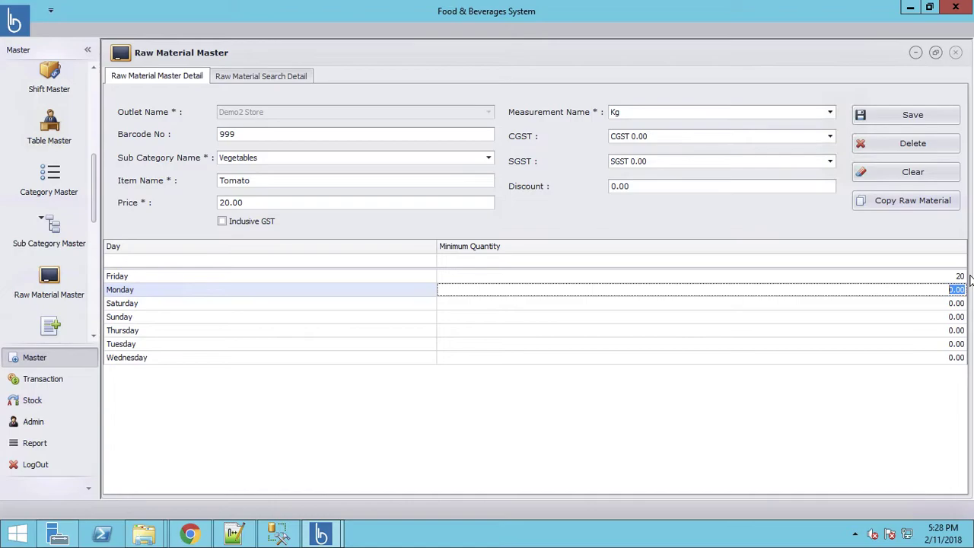
text(20)
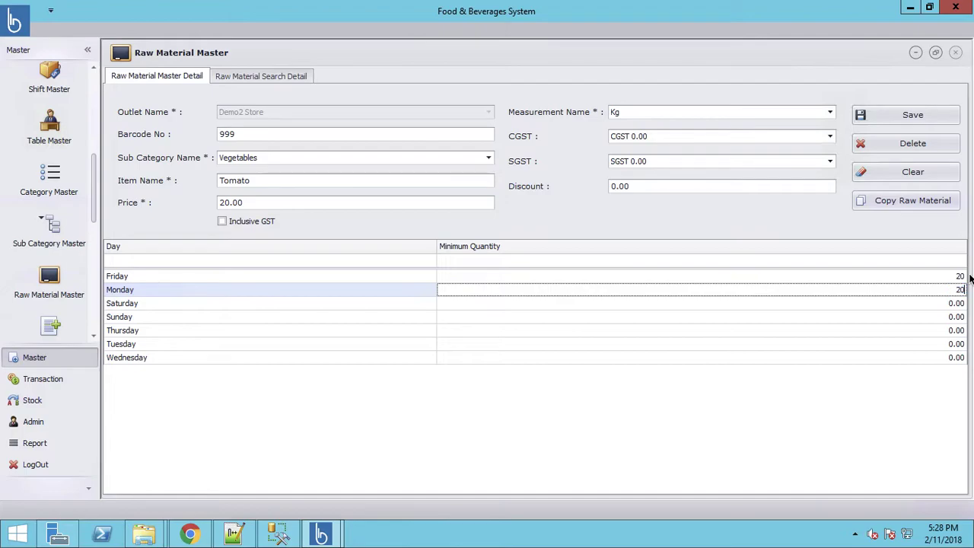
key(Down)
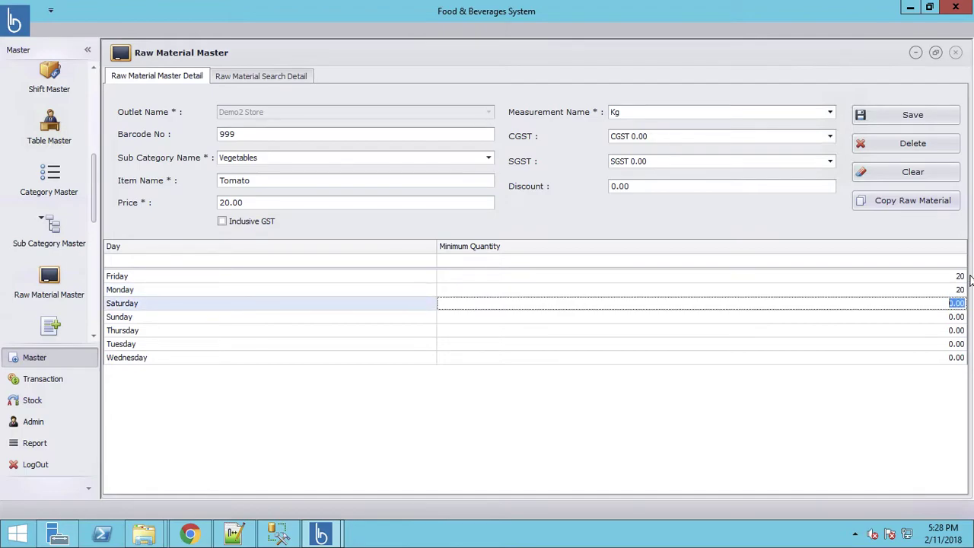
Enter minimum quantities: Saturday 30, Sunday 50, Thursday 20, Tuesday 30, Wednesday 20
text(30)
key(Down)
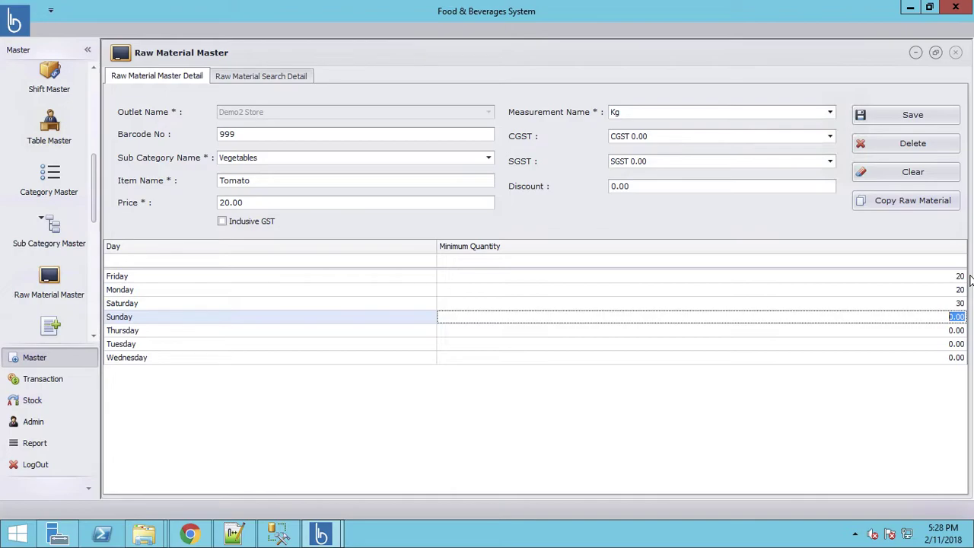
text(50)
key(Return)
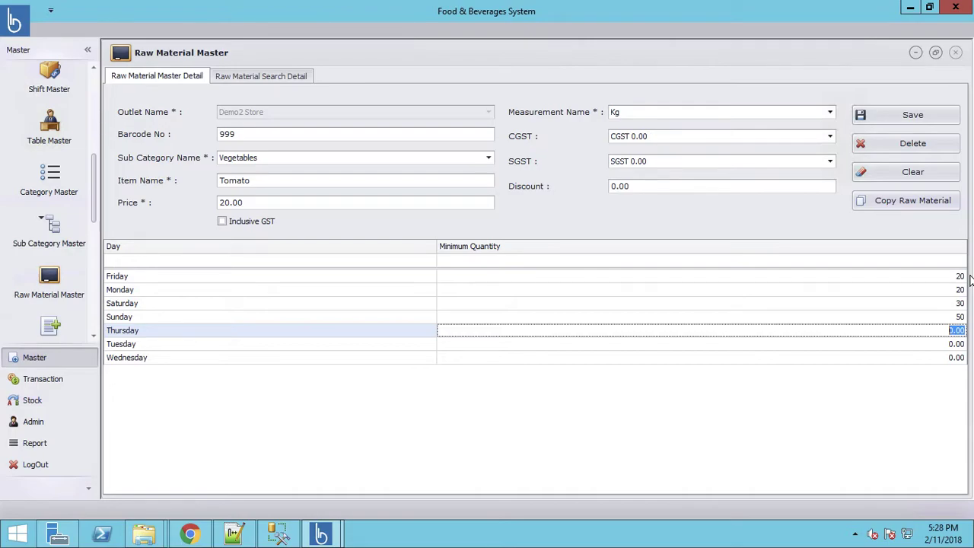
text(20)
key(Return)
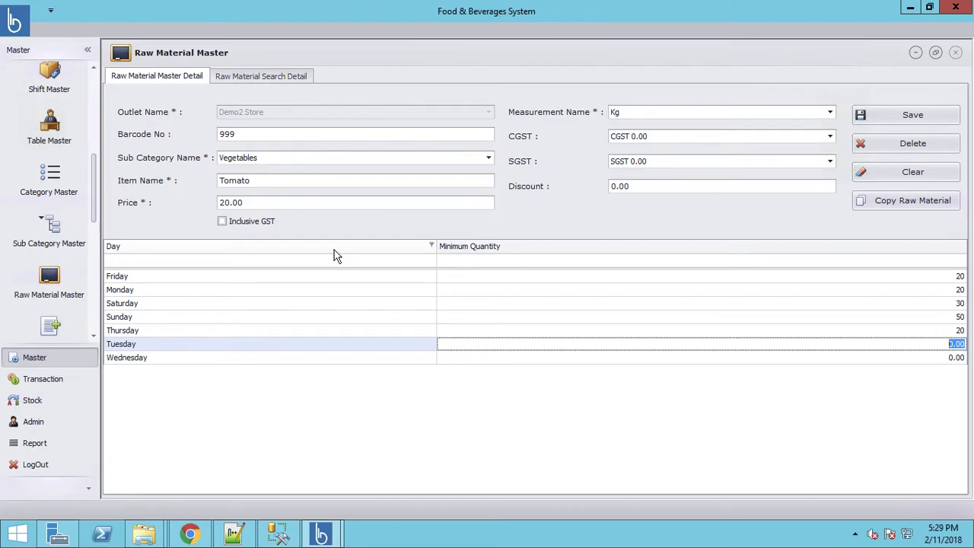
text(30)
key(Return)
text(20)
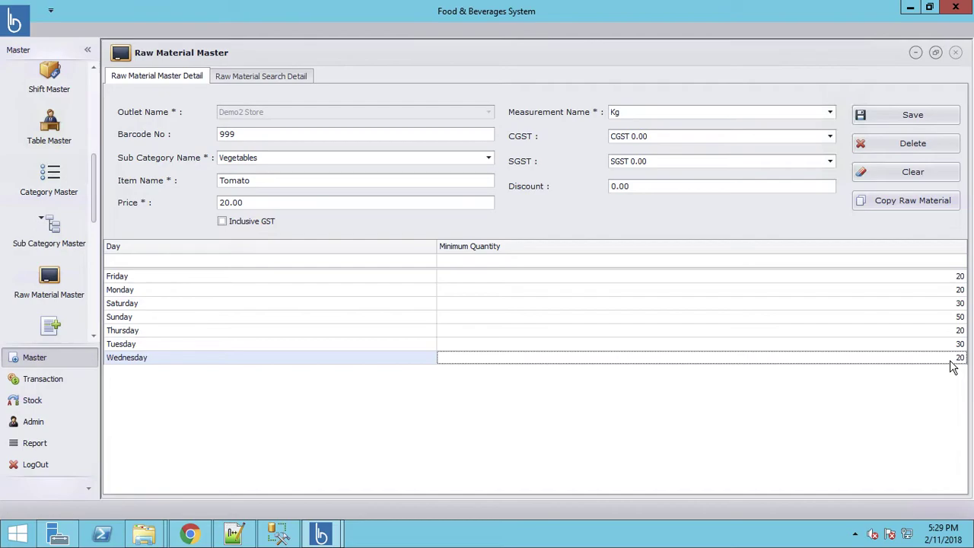
Make Tomato's price GST-inclusive and save the update
click(223, 224)
click(922, 118)
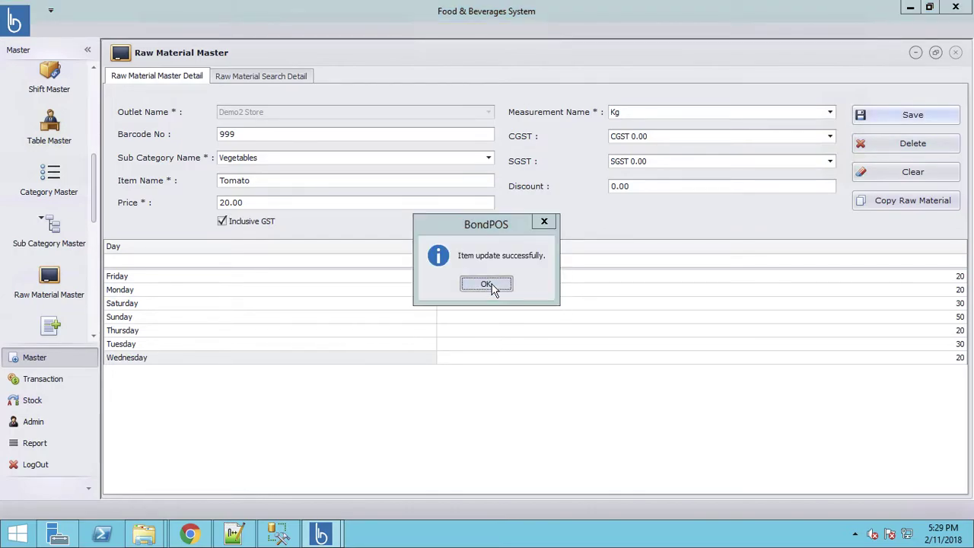
click(491, 286)
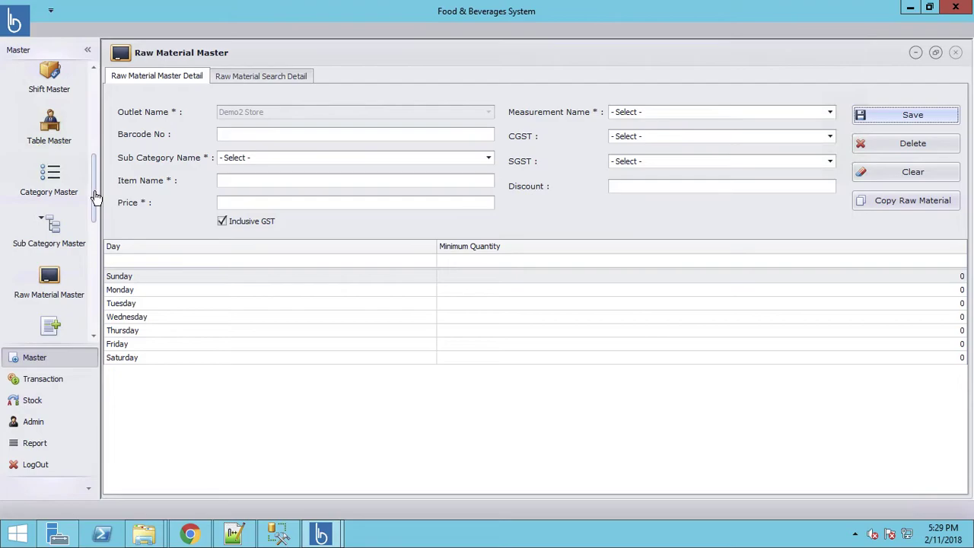
Open Menu Master and load Product 5 from the Menu Search Detail list
drag(94, 197, 94, 247)
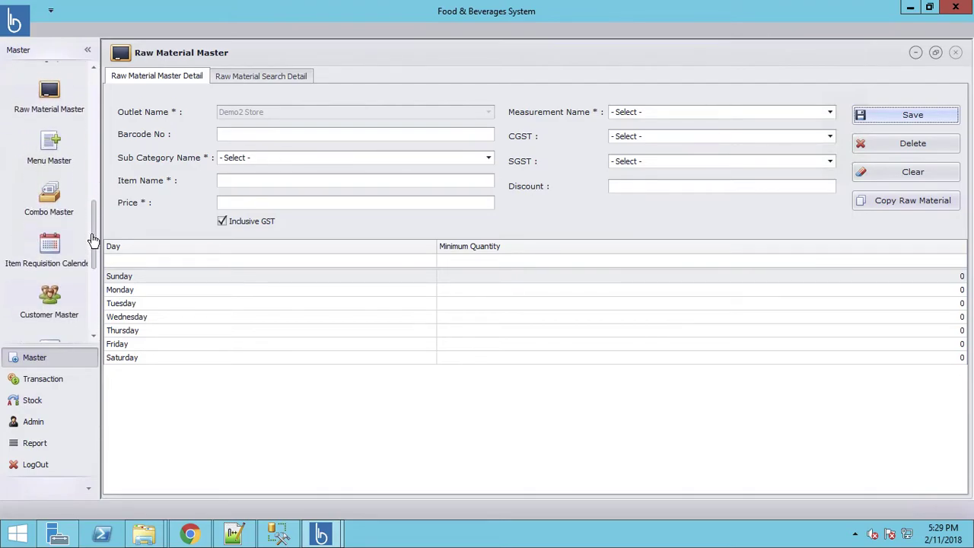
click(52, 155)
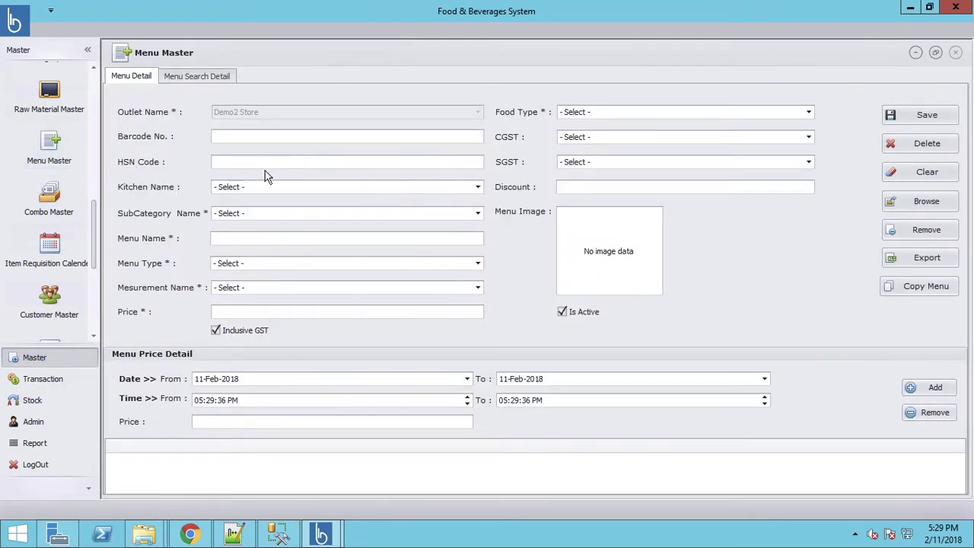
click(201, 76)
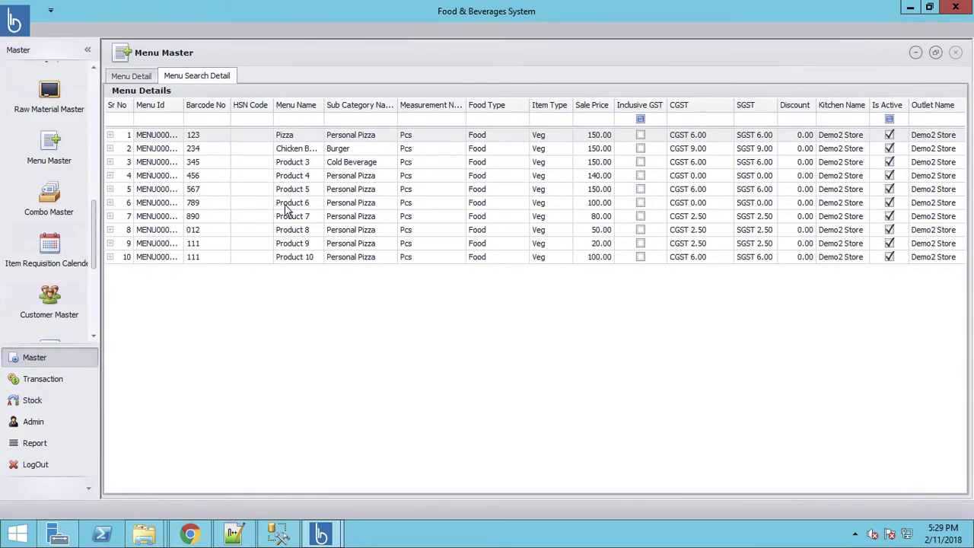
double_click(152, 189)
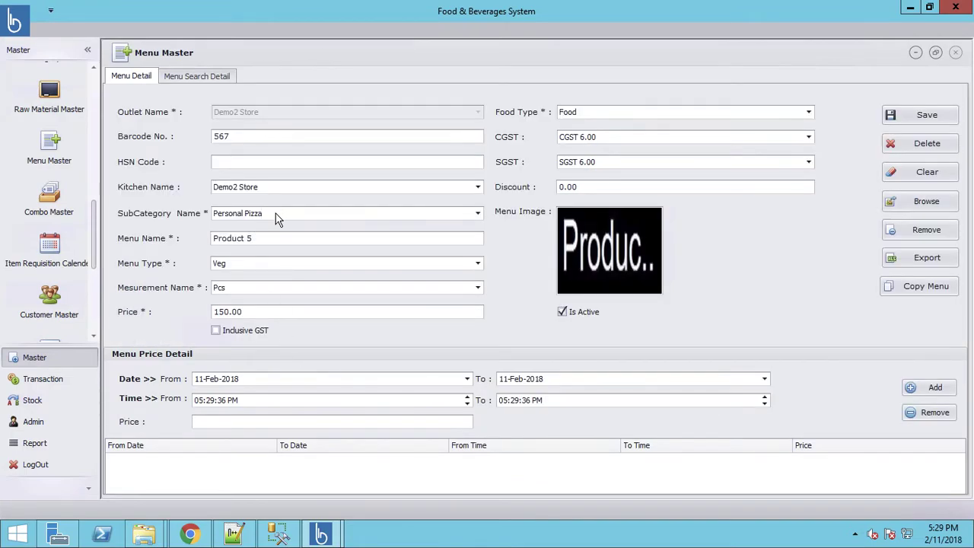
Replace Product 5's image with the pizza picture and save it
click(918, 233)
click(917, 204)
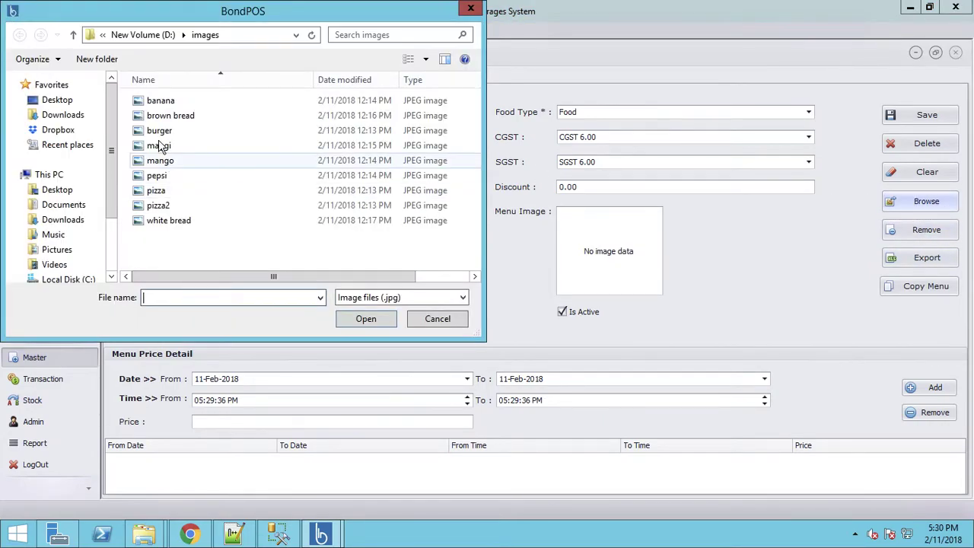
double_click(141, 193)
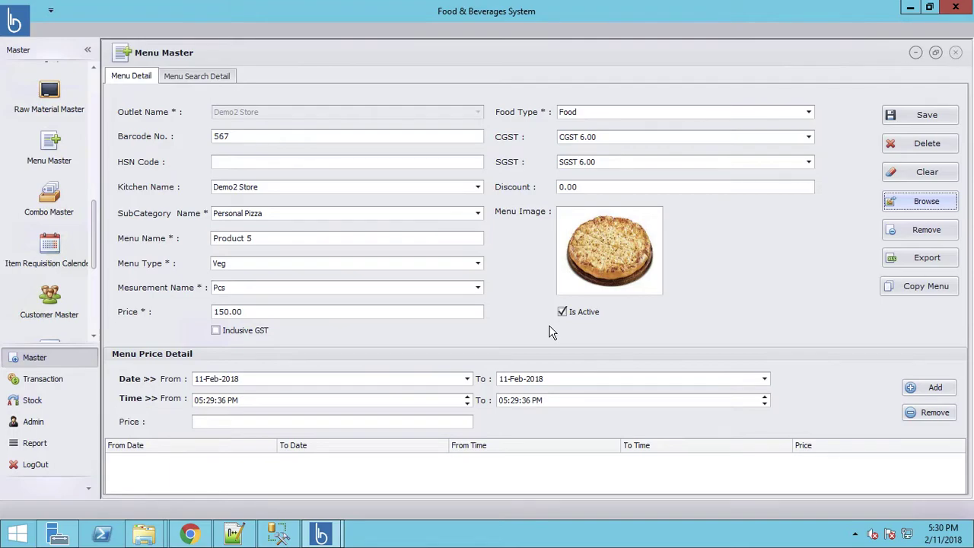
click(926, 118)
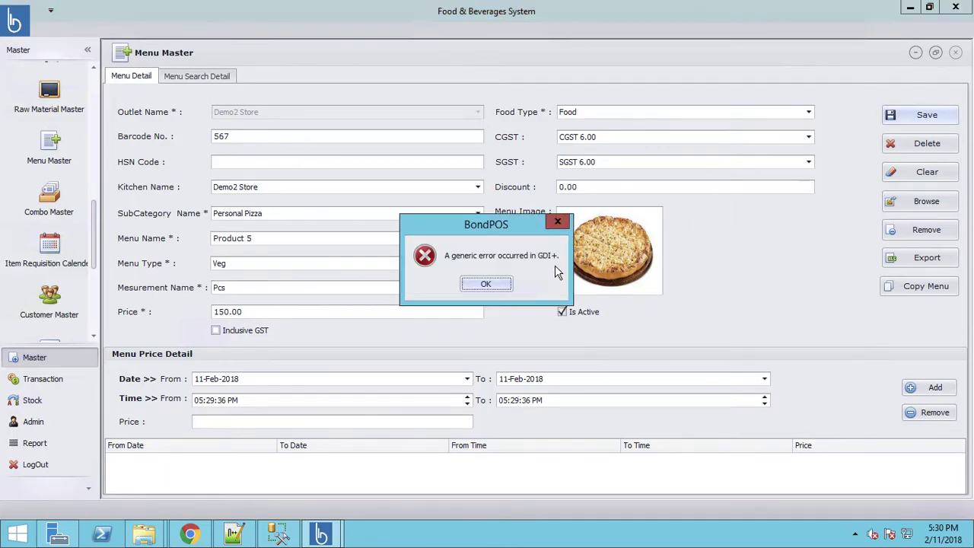
Dismiss the GDI+ error and retry saving Product 5, which fails again
click(486, 285)
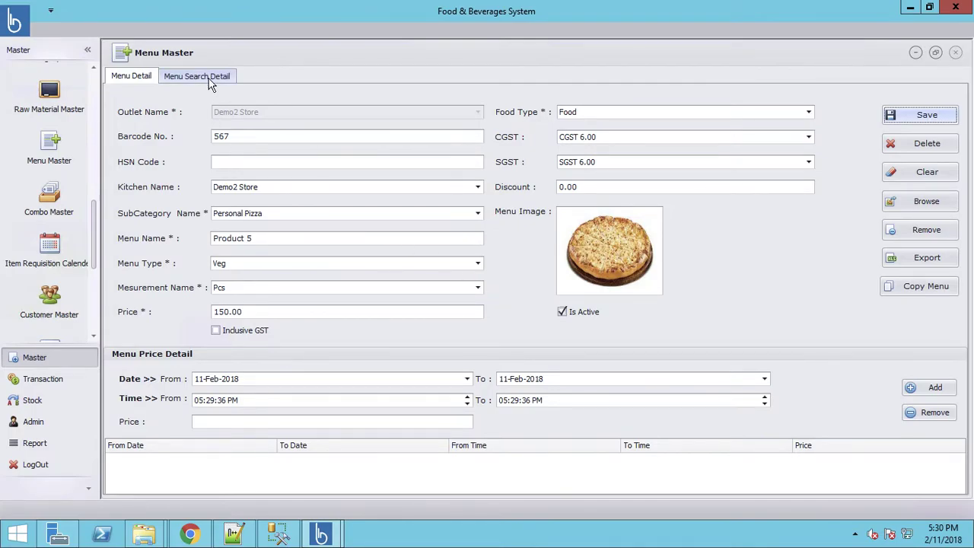
click(929, 115)
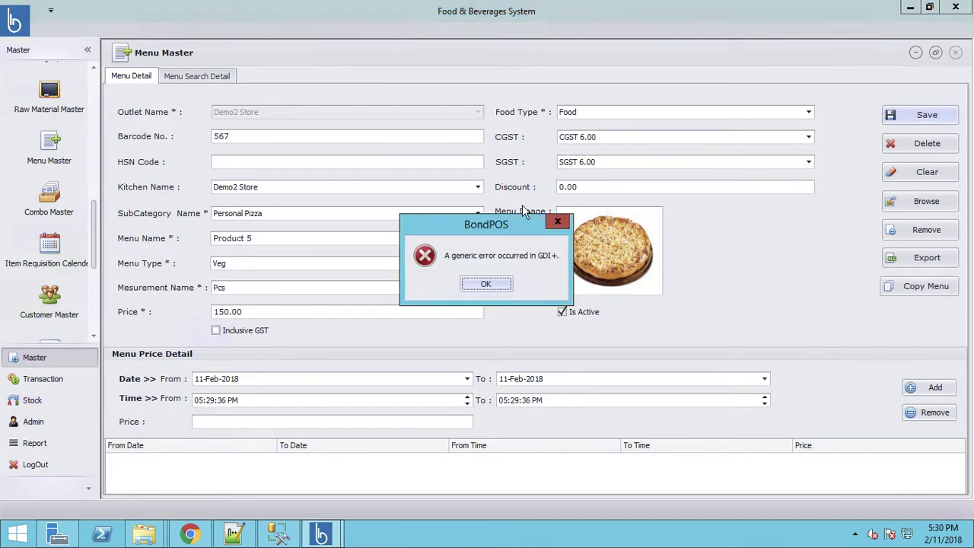
click(488, 284)
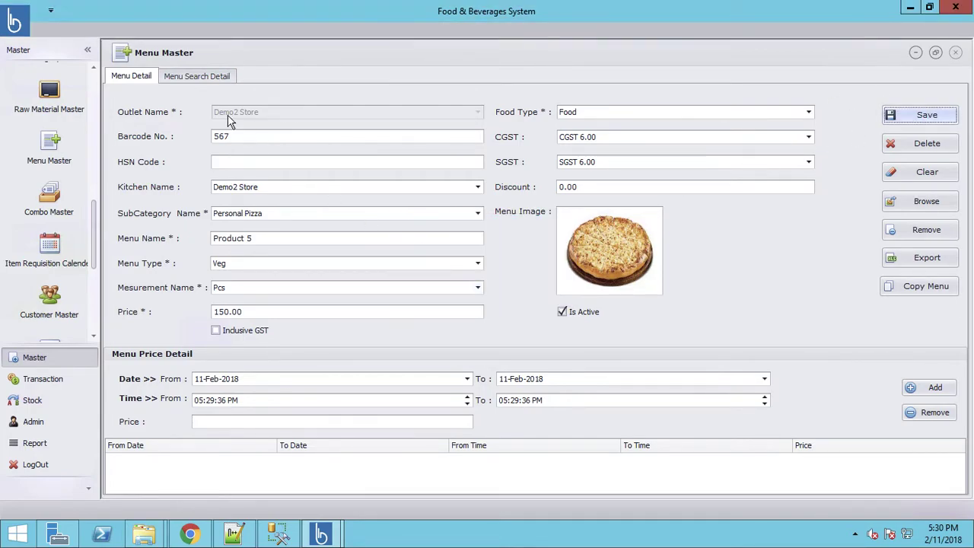
Load Product 6 from the Menu Search Detail list for editing
click(213, 79)
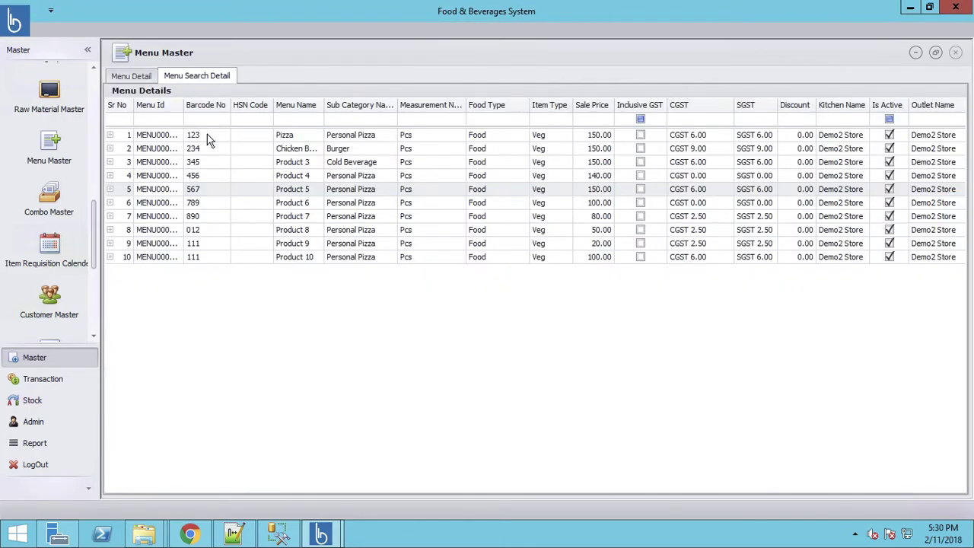
double_click(201, 204)
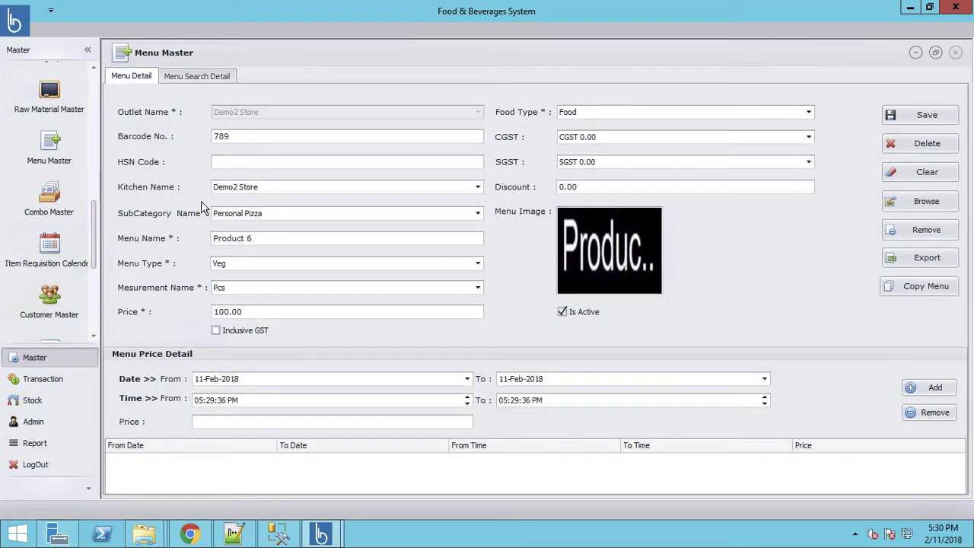
drag(95, 242, 92, 107)
scroll(91, 176, down, 8)
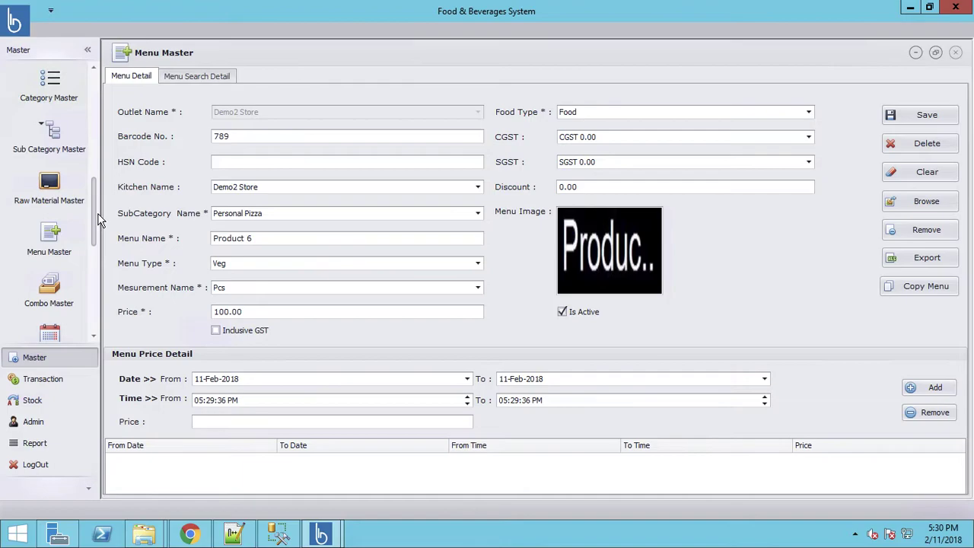
drag(97, 222, 98, 321)
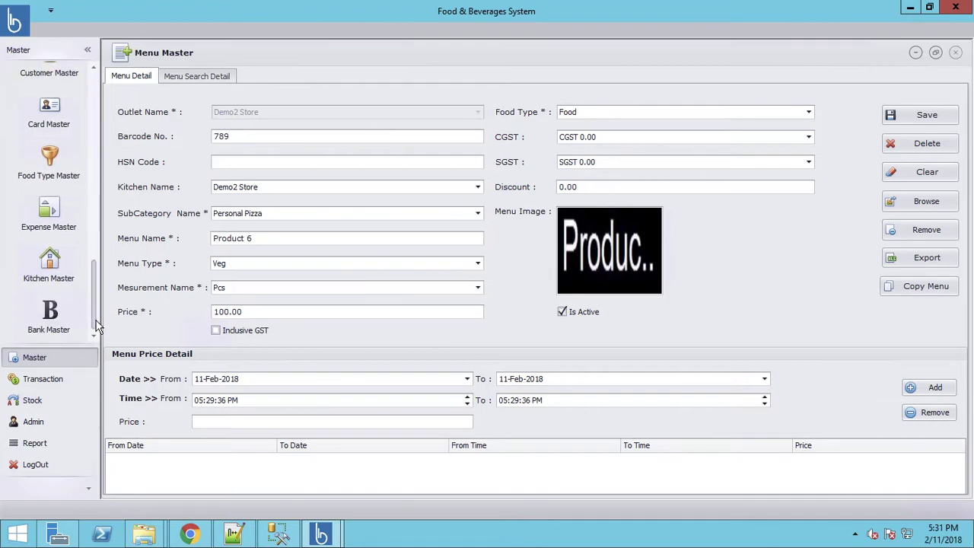
Open the path configuration settings and load the POS Screen Image Path record
click(26, 423)
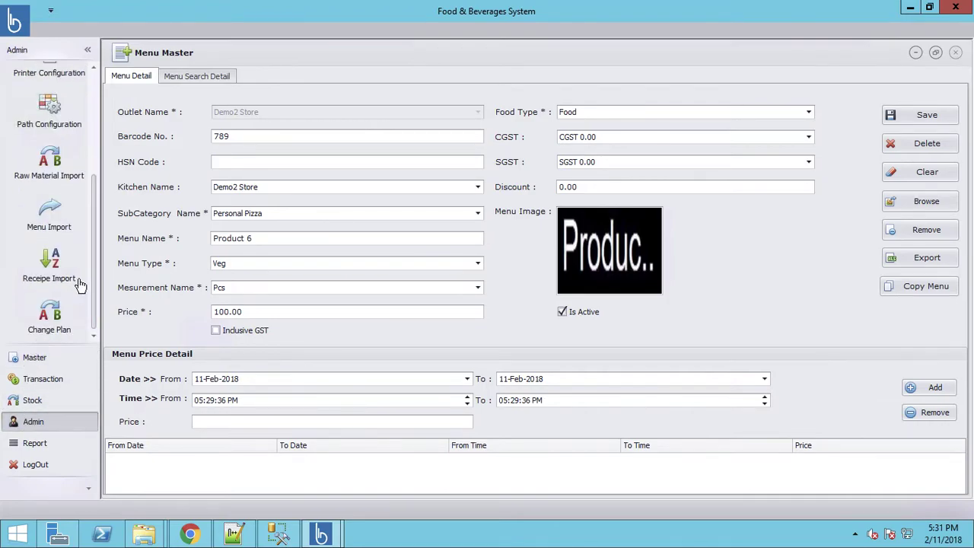
drag(98, 238, 96, 164)
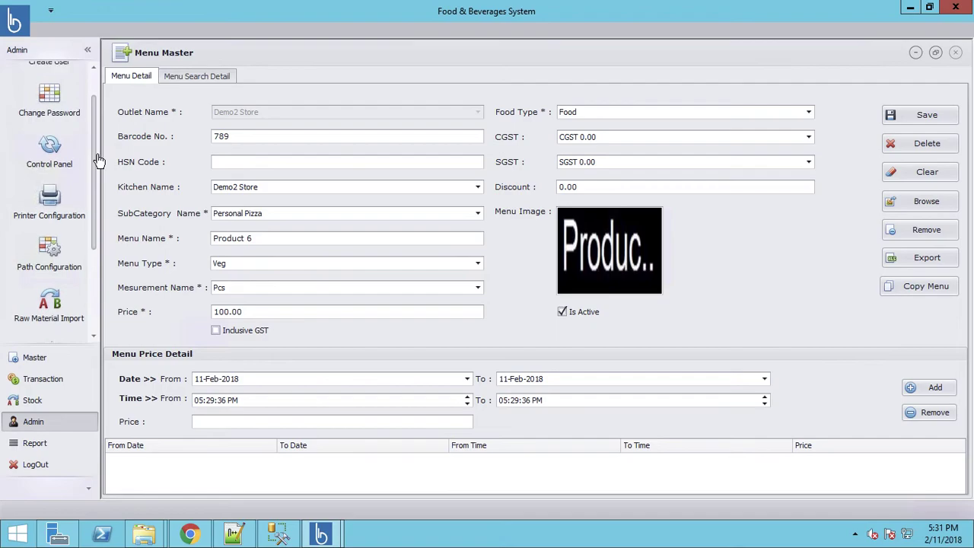
click(49, 262)
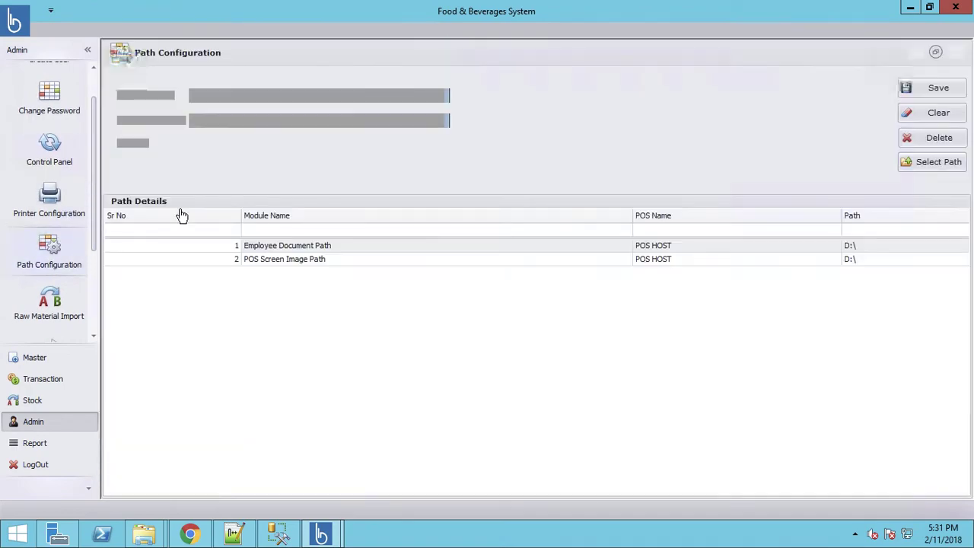
click(285, 247)
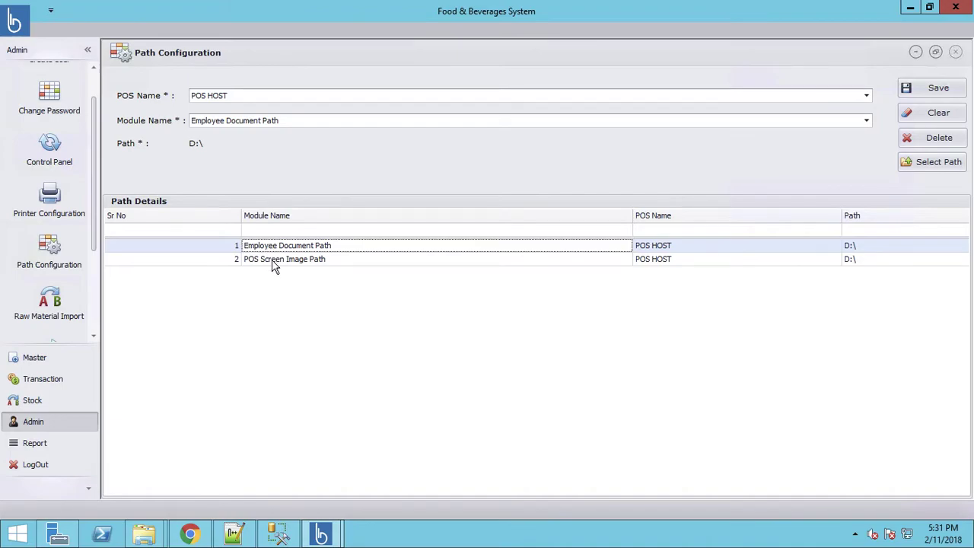
click(276, 261)
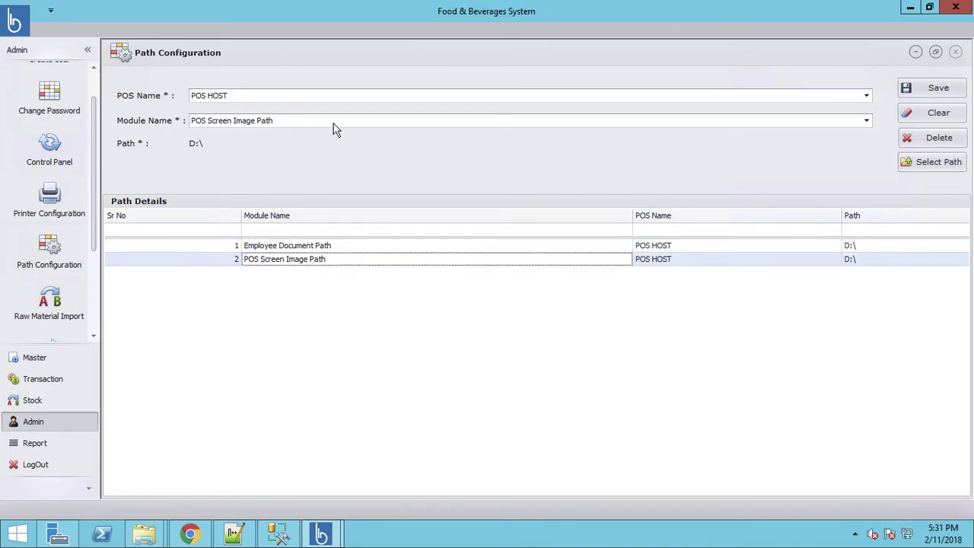
Set the POS HOST image path to C:\Users\Administrator\Documents and save it
click(928, 161)
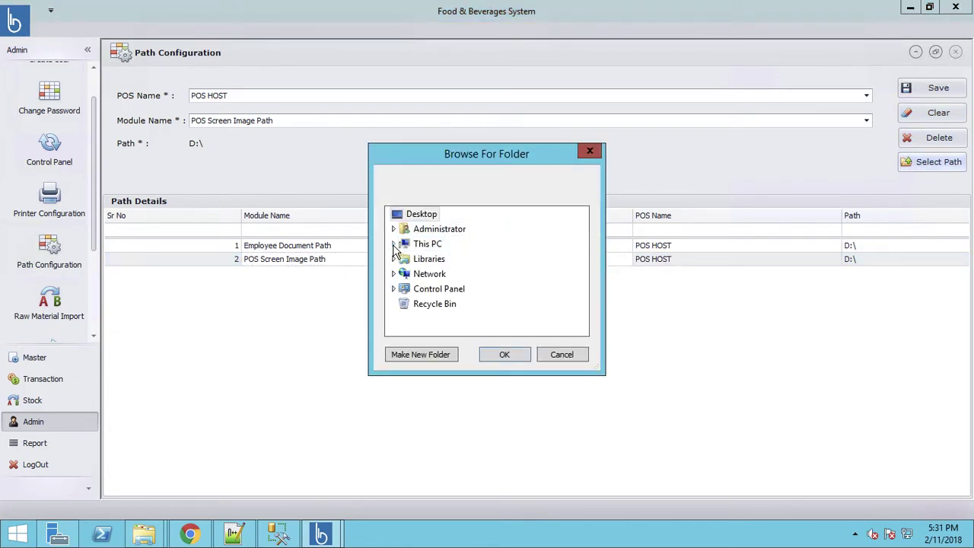
click(393, 244)
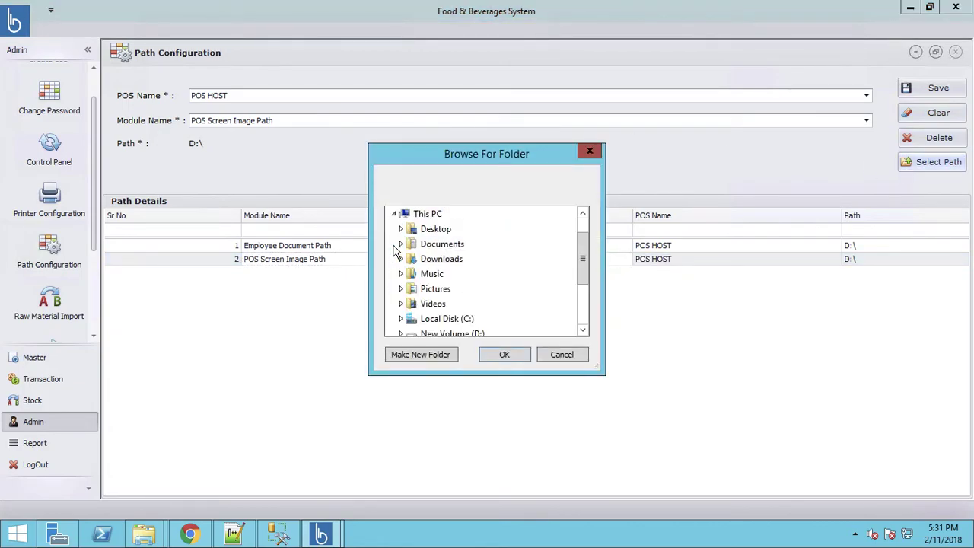
click(437, 262)
double_click(438, 262)
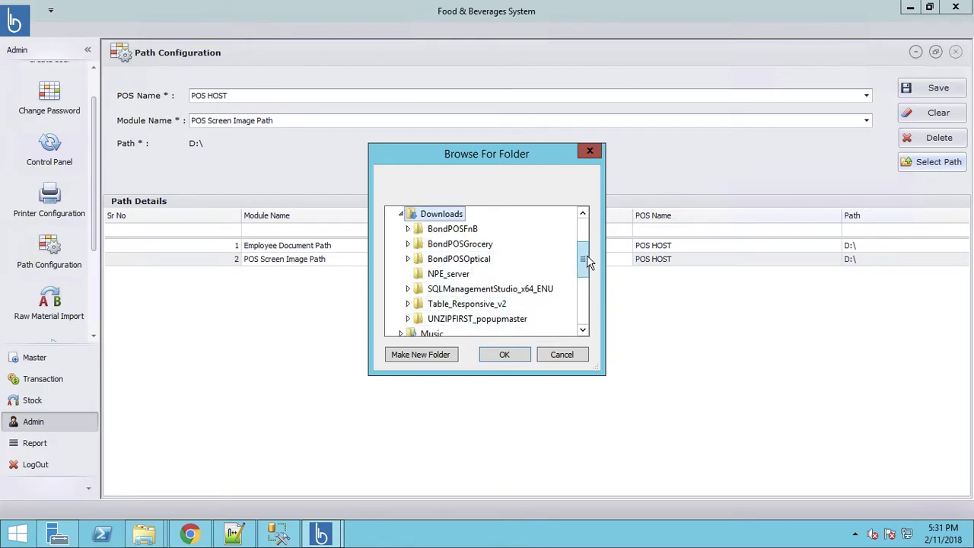
click(586, 232)
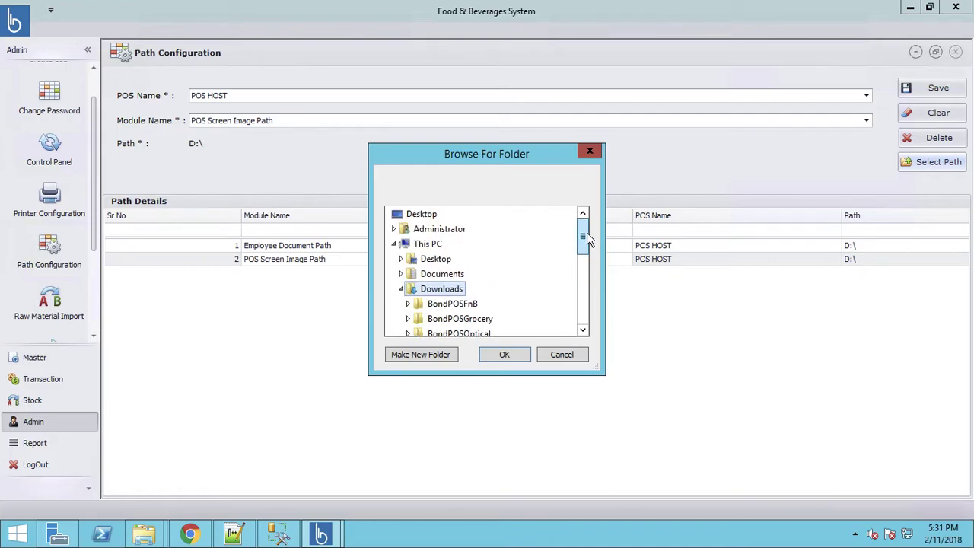
click(425, 275)
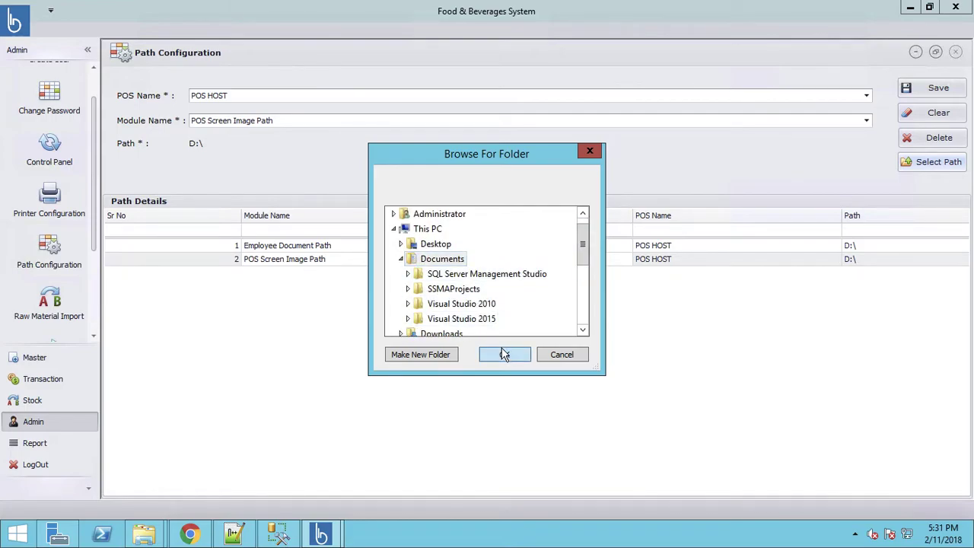
click(504, 354)
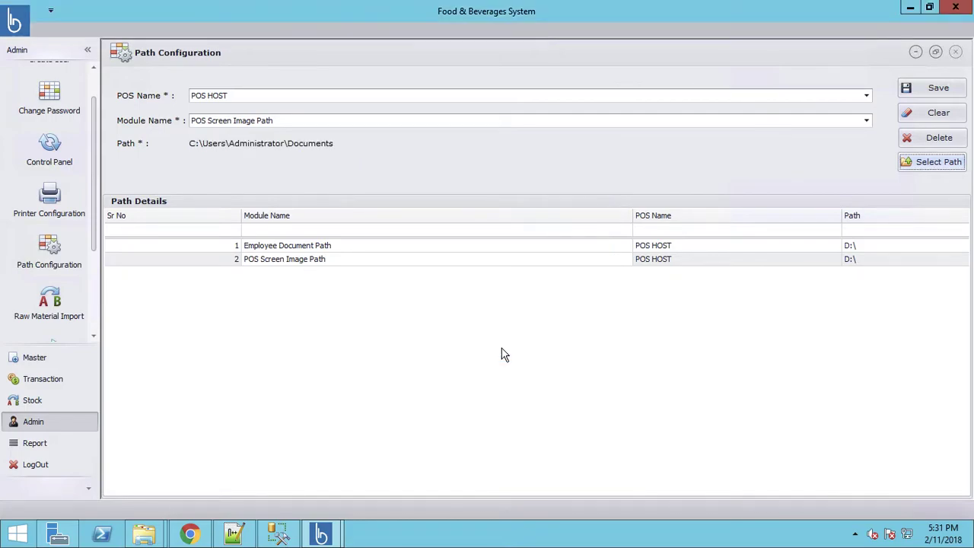
click(943, 89)
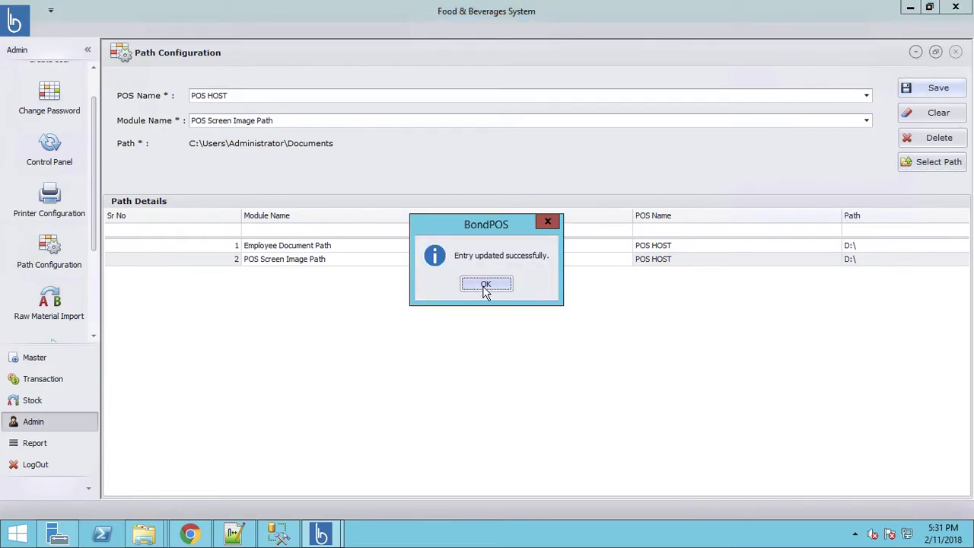
click(485, 285)
click(34, 362)
Reopen Menu Master and load Product 5 from the Menu Search Detail list
drag(94, 135, 92, 235)
click(61, 223)
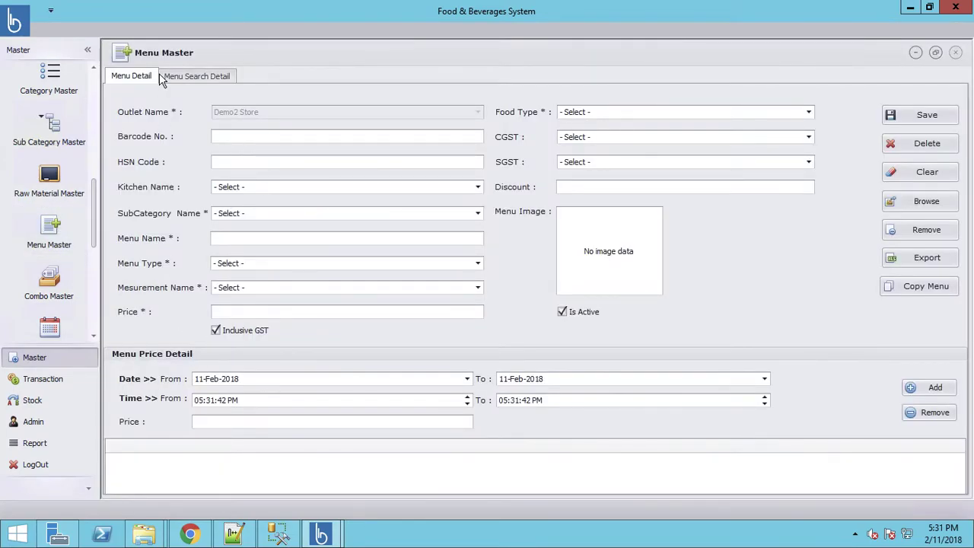
click(190, 76)
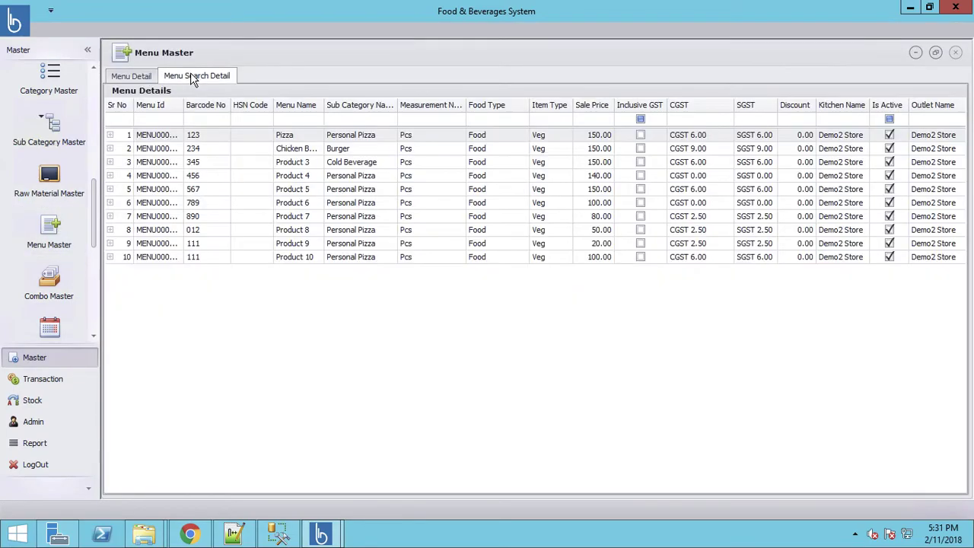
double_click(149, 190)
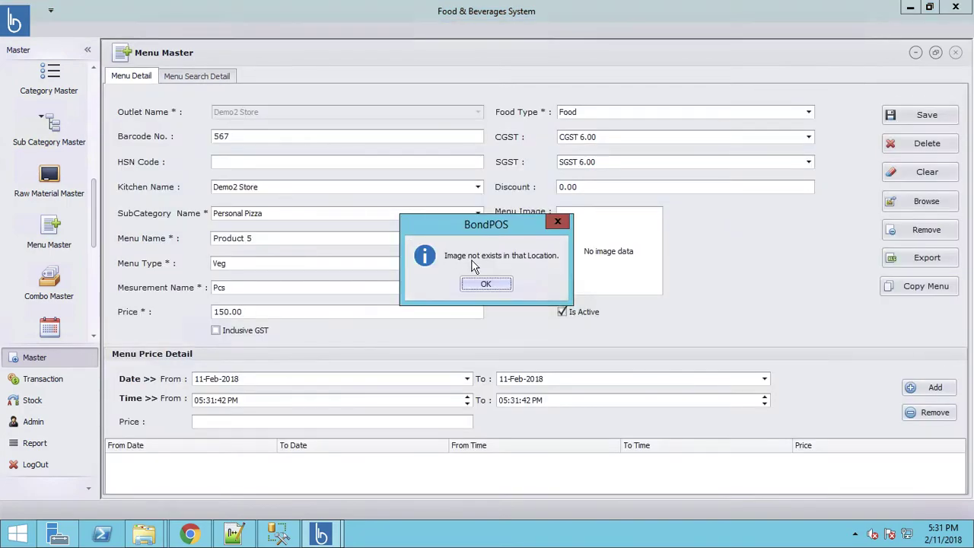
Dismiss the missing-image warning and move Product 5 into the Medium Pizza subcategory
click(485, 285)
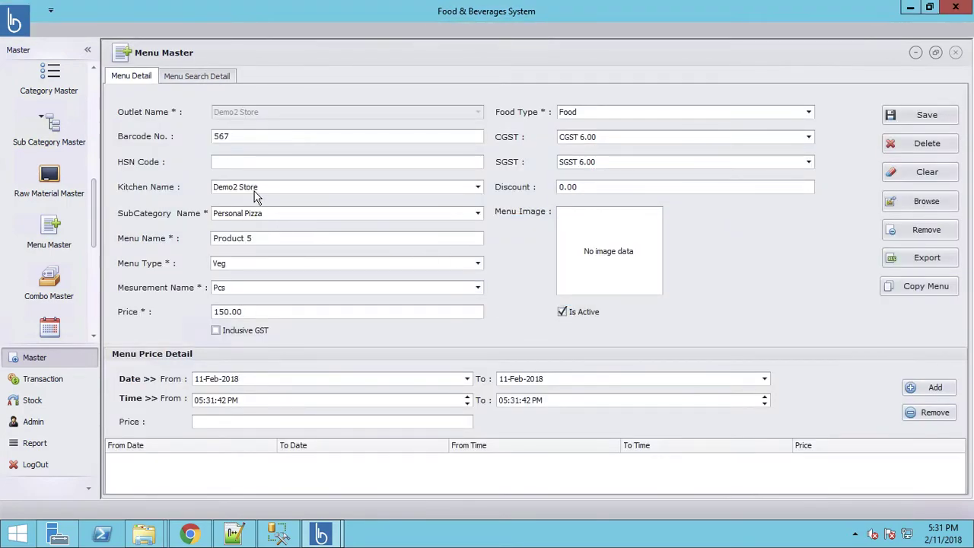
click(254, 216)
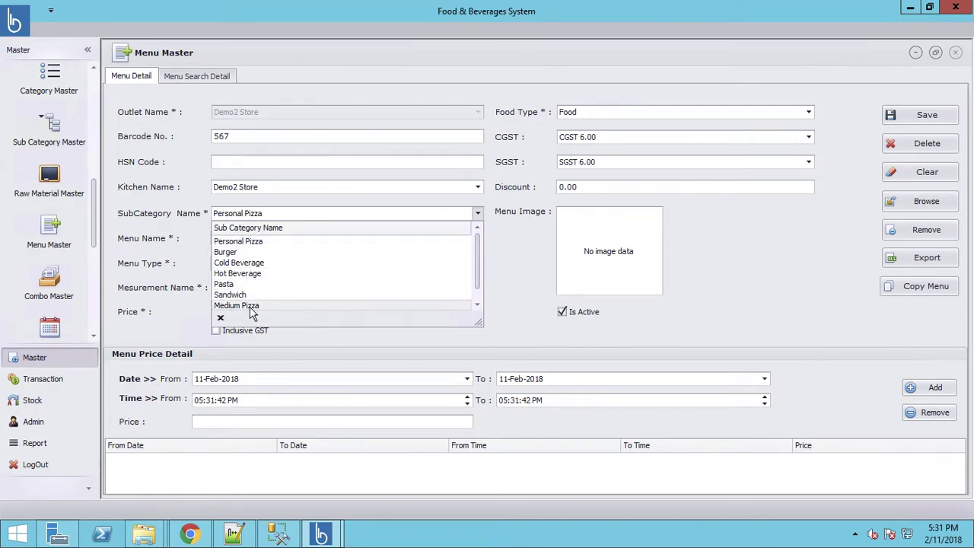
click(250, 307)
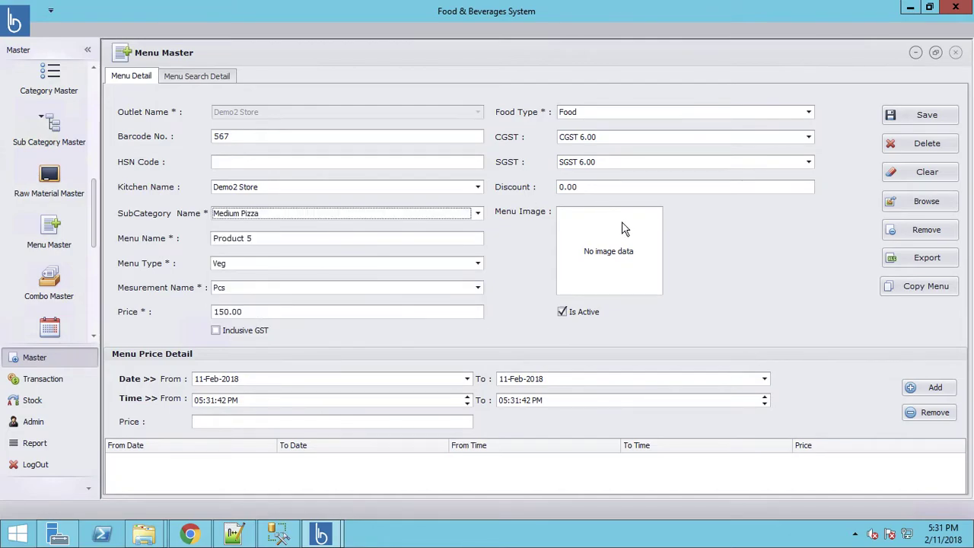
Set Product 5's menu image to the pizza picture and save the item
click(926, 206)
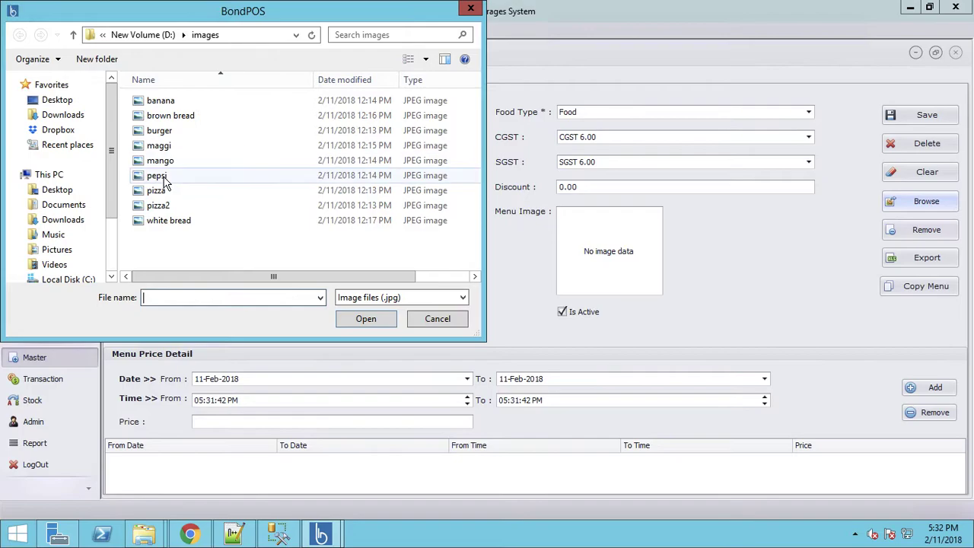
click(162, 176)
double_click(161, 177)
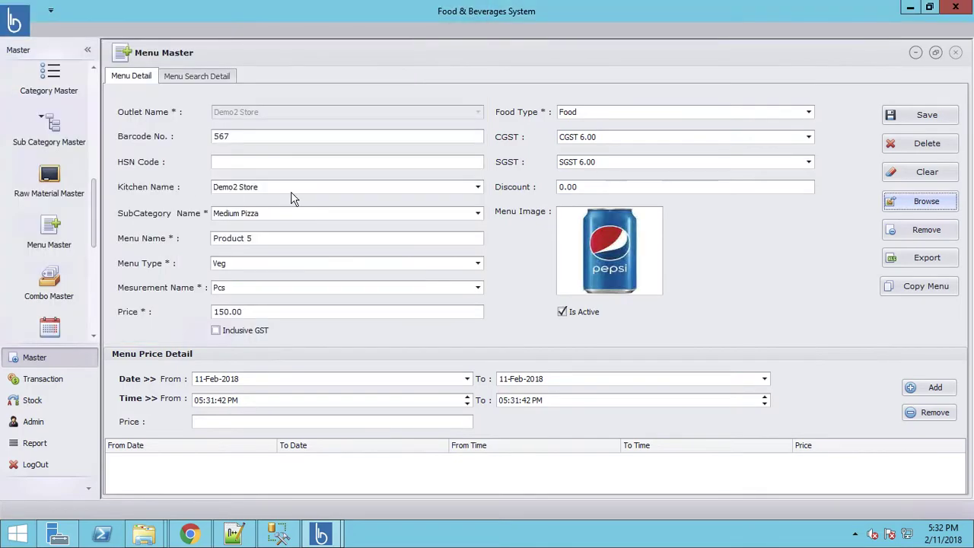
click(926, 202)
double_click(159, 191)
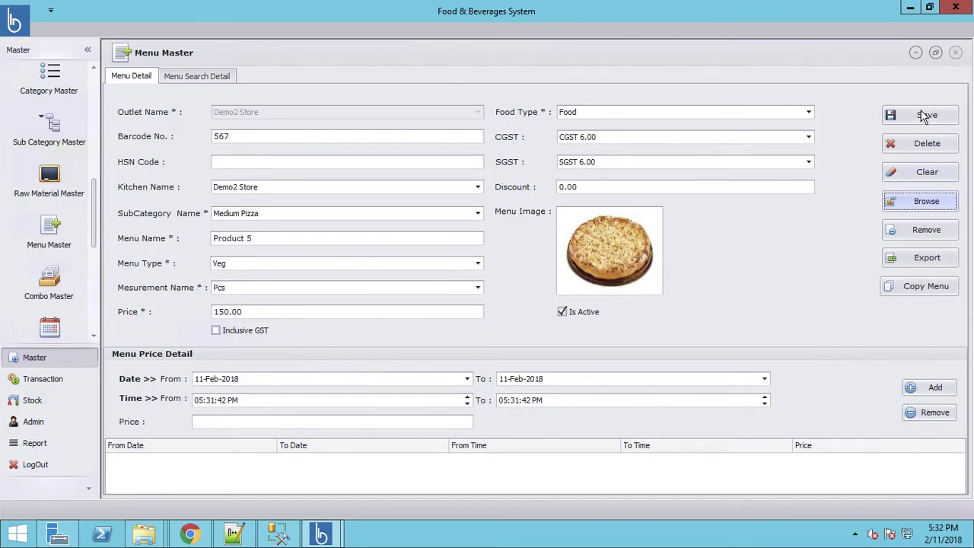
click(923, 115)
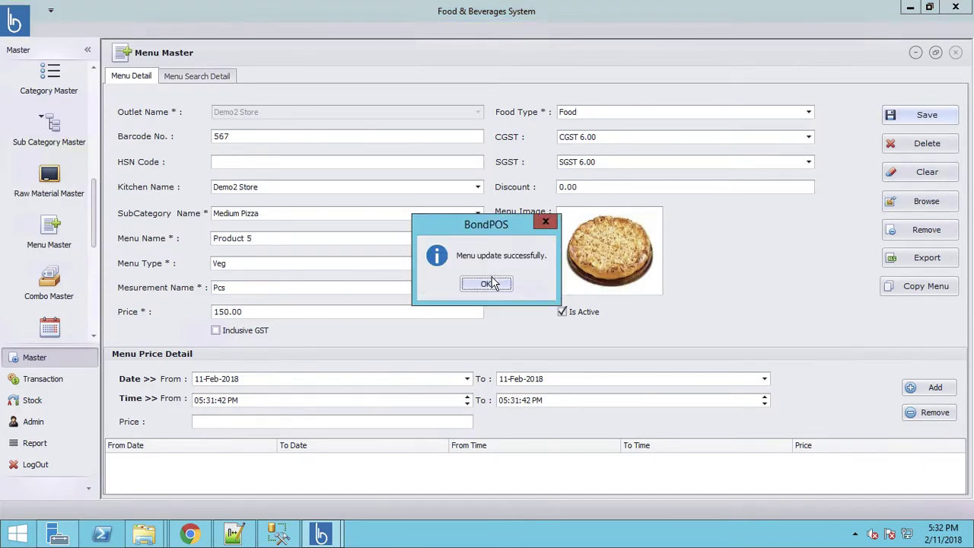
click(486, 284)
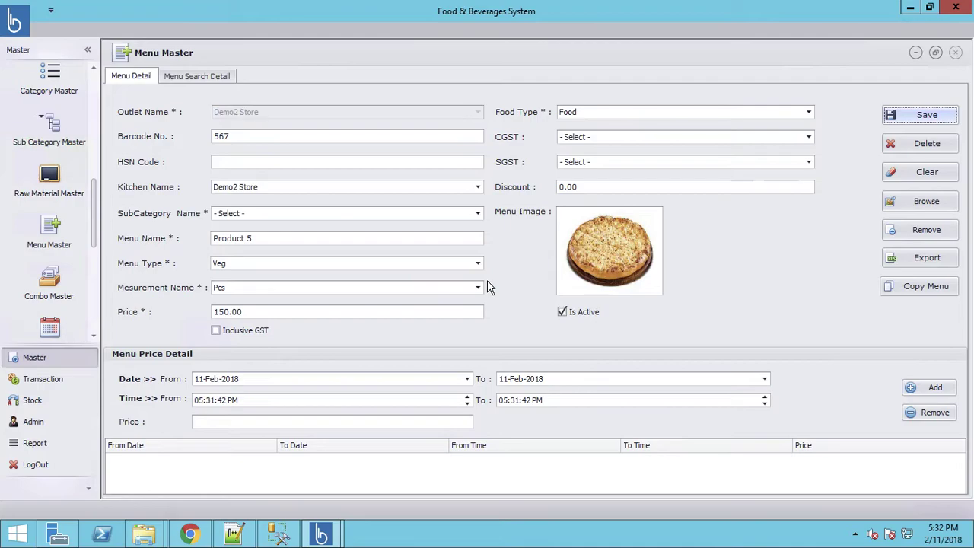
Load Product 6 and give it the pizza2 picture as its menu image
click(194, 77)
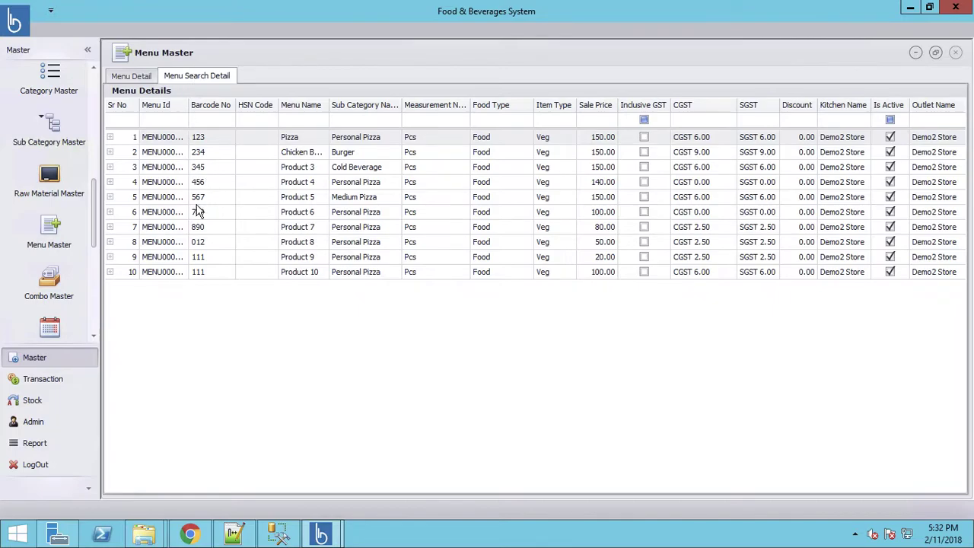
double_click(167, 217)
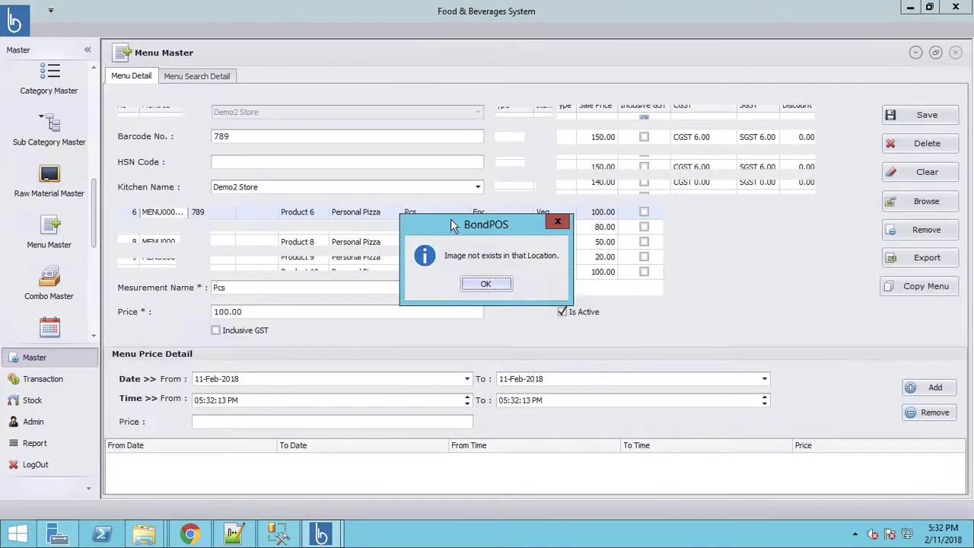
click(500, 285)
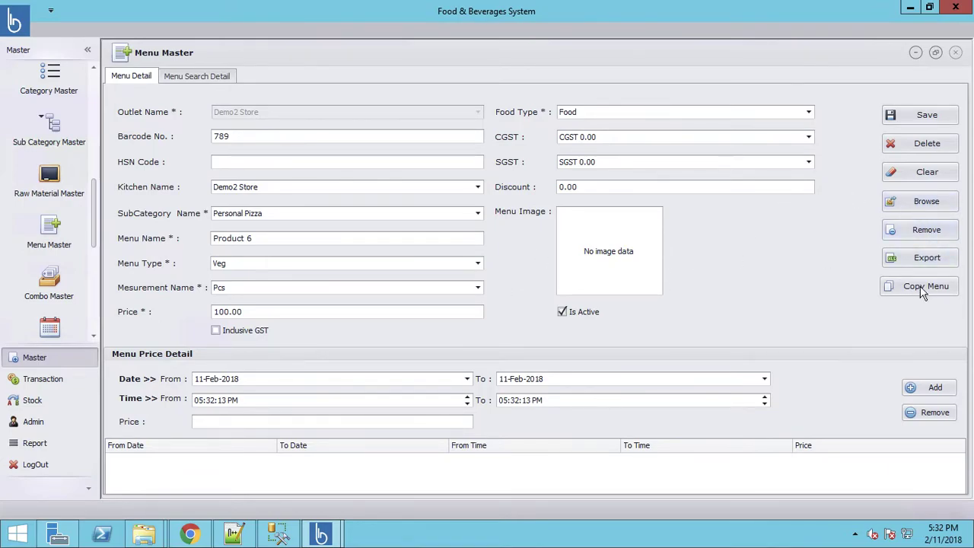
click(917, 204)
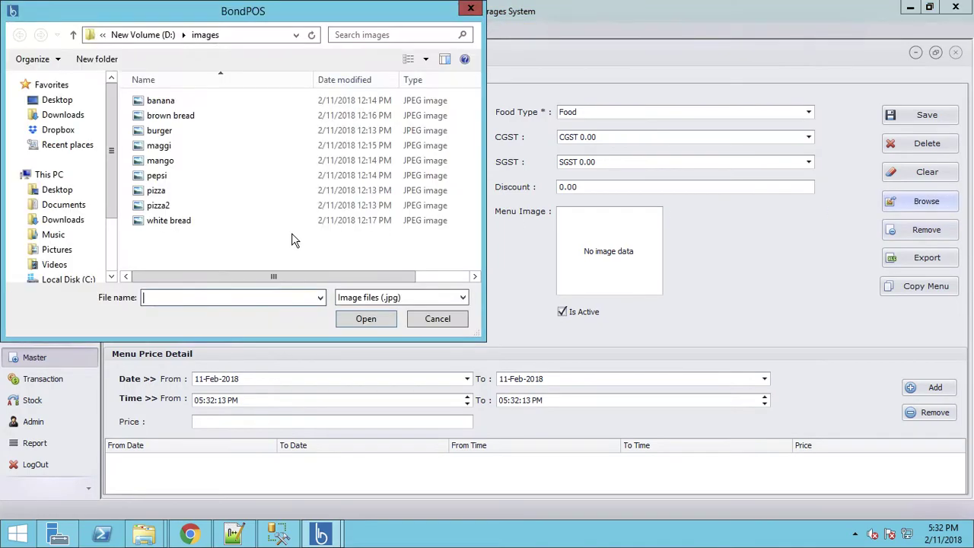
click(160, 207)
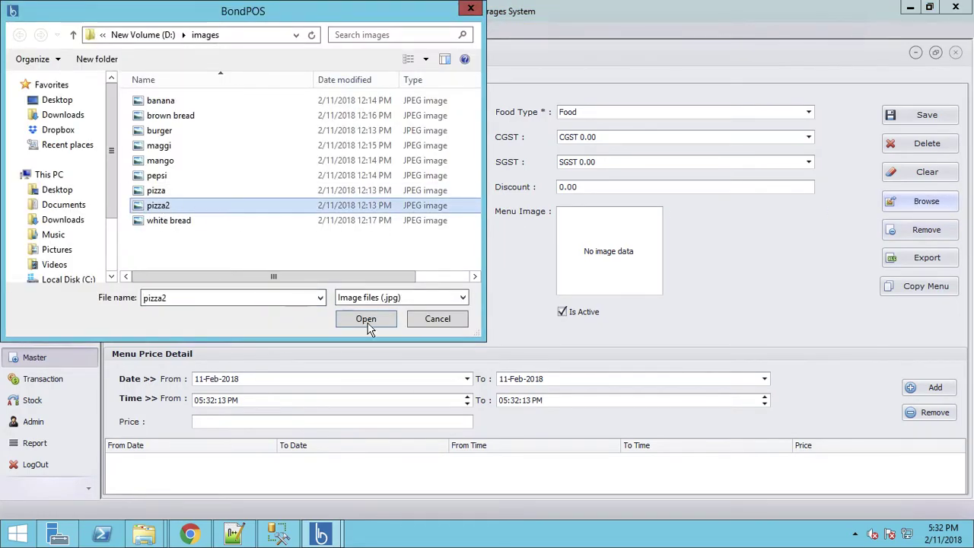
click(366, 320)
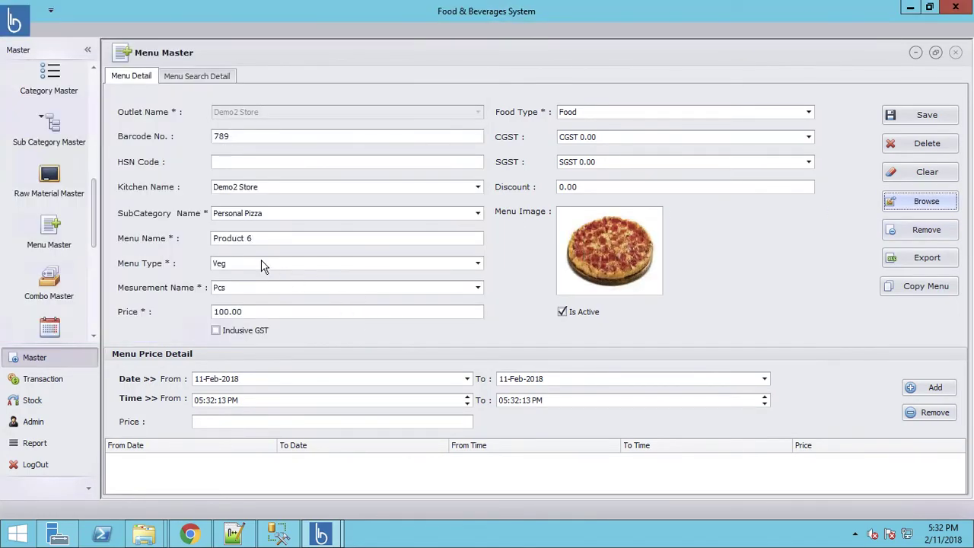
Set Product 6 to subcategory Medium Pizza and menu type Non-Veg, then save
click(242, 216)
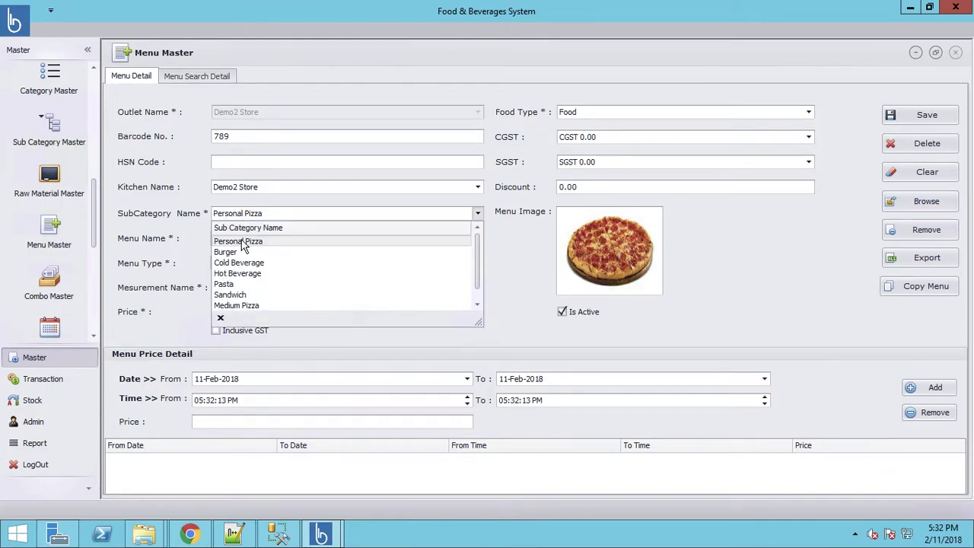
click(242, 305)
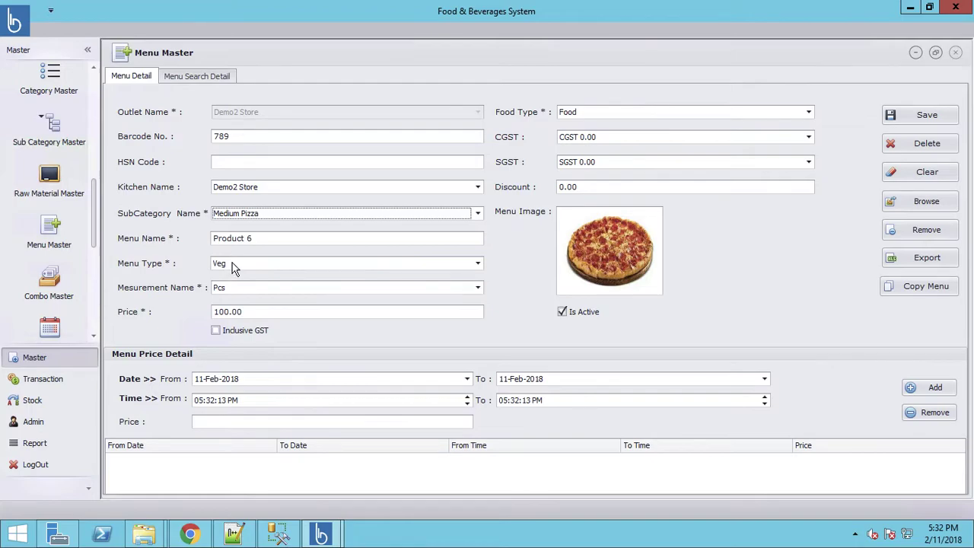
click(232, 263)
click(233, 289)
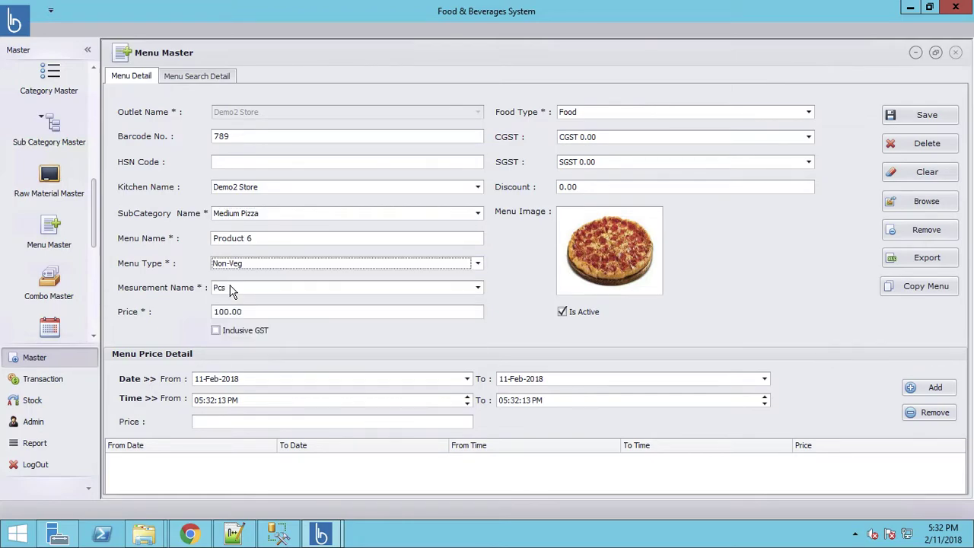
click(919, 115)
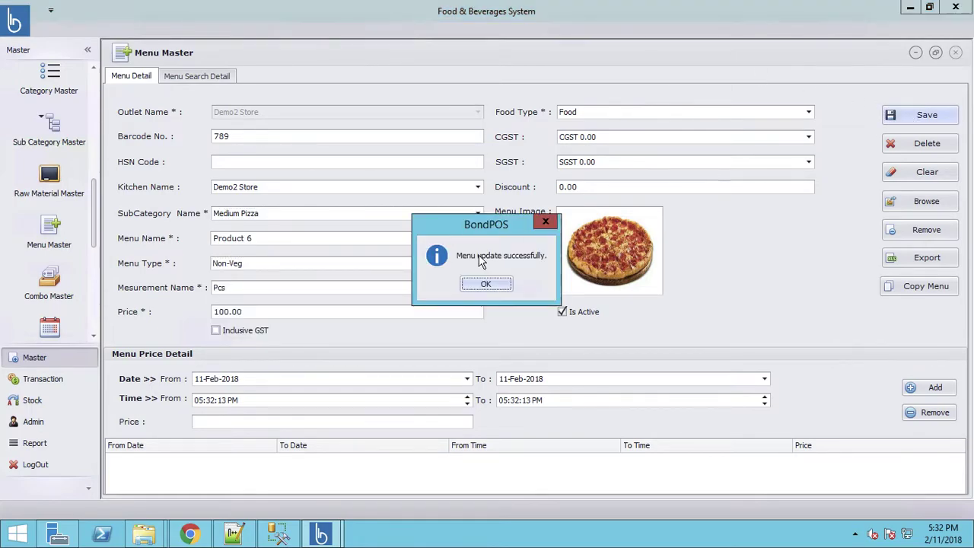
click(495, 287)
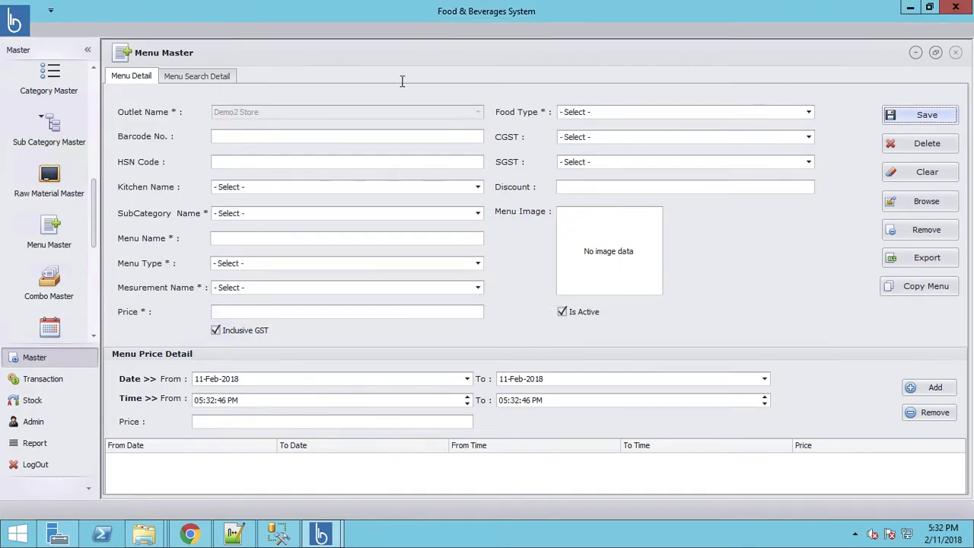
Open menu item Product 7 for editing from the full menu item list
click(192, 78)
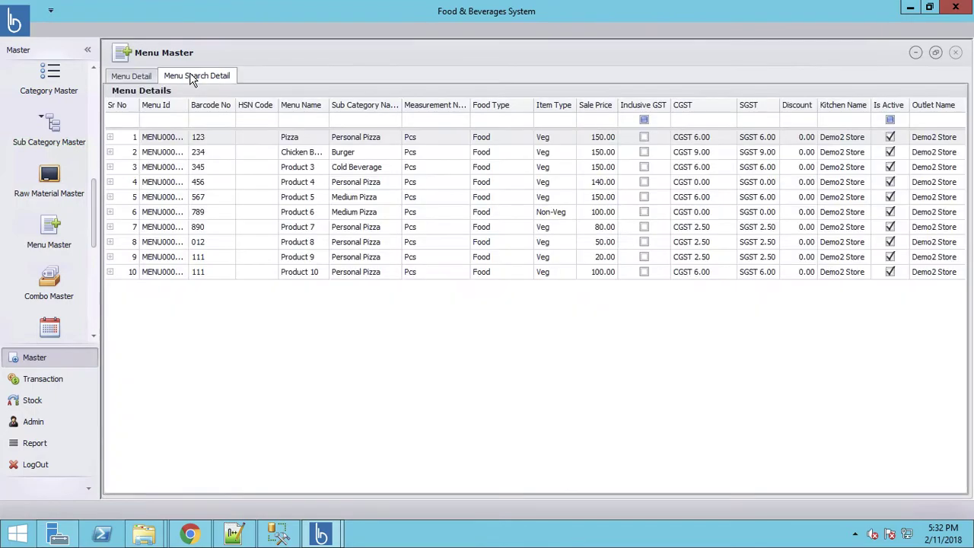
double_click(166, 228)
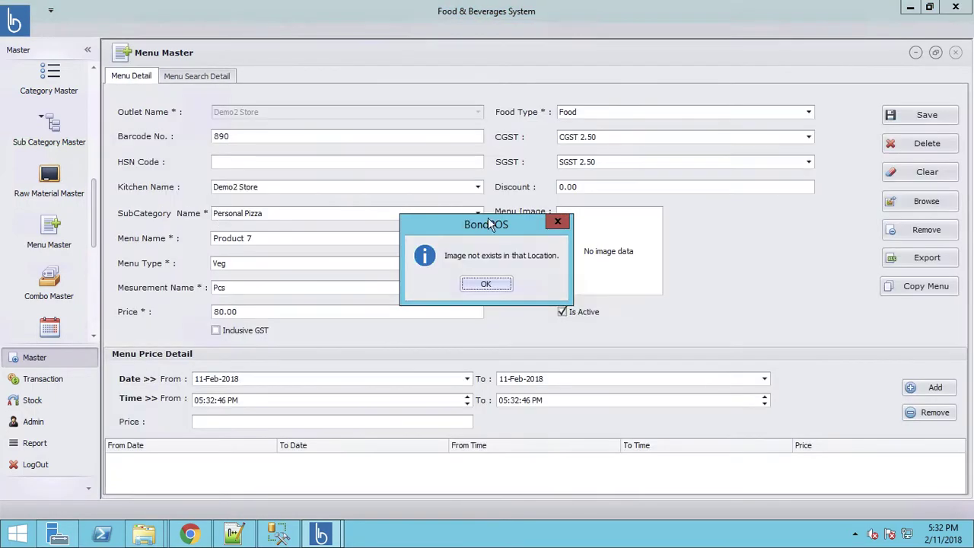
click(487, 284)
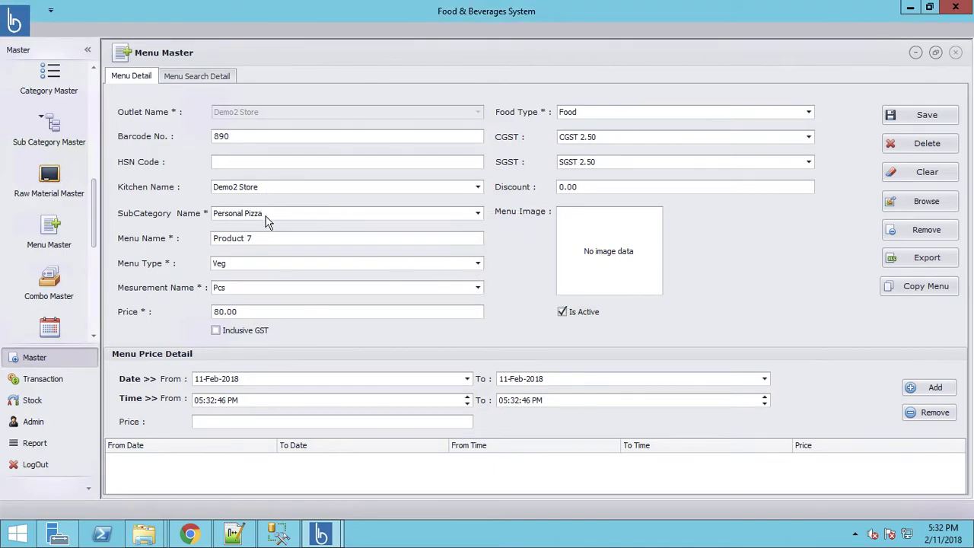
Rename it to Veg Pizza, attach the pizza photo, and save the change
drag(249, 238, 190, 242)
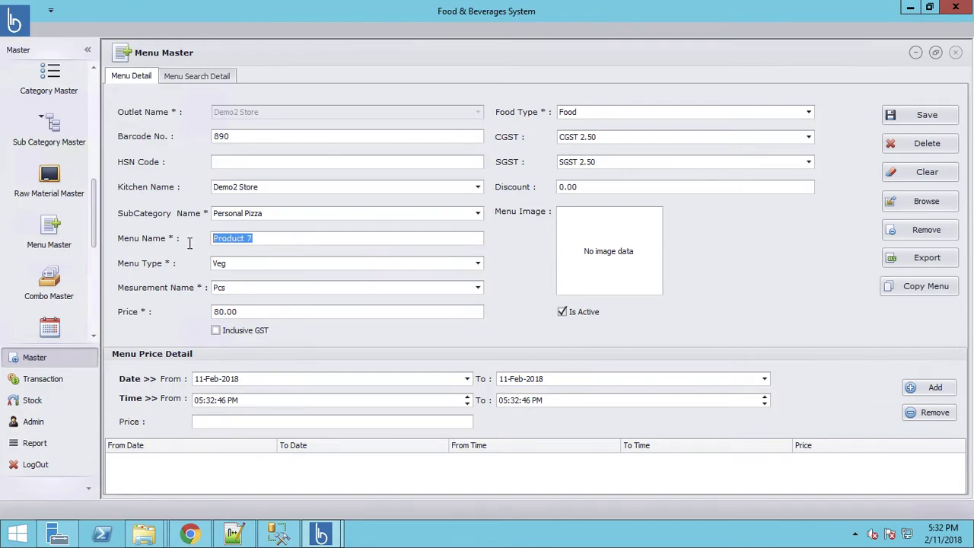
text(Pizza)
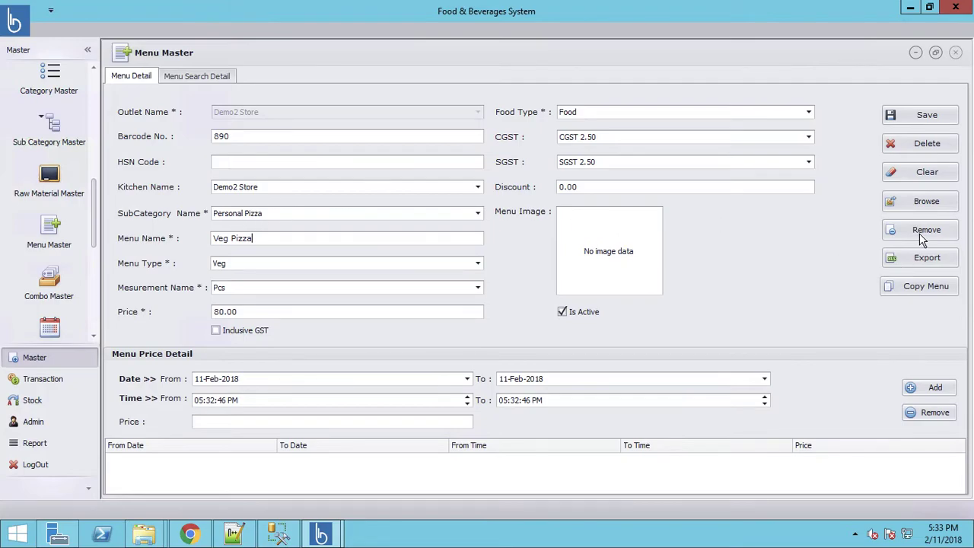
click(927, 205)
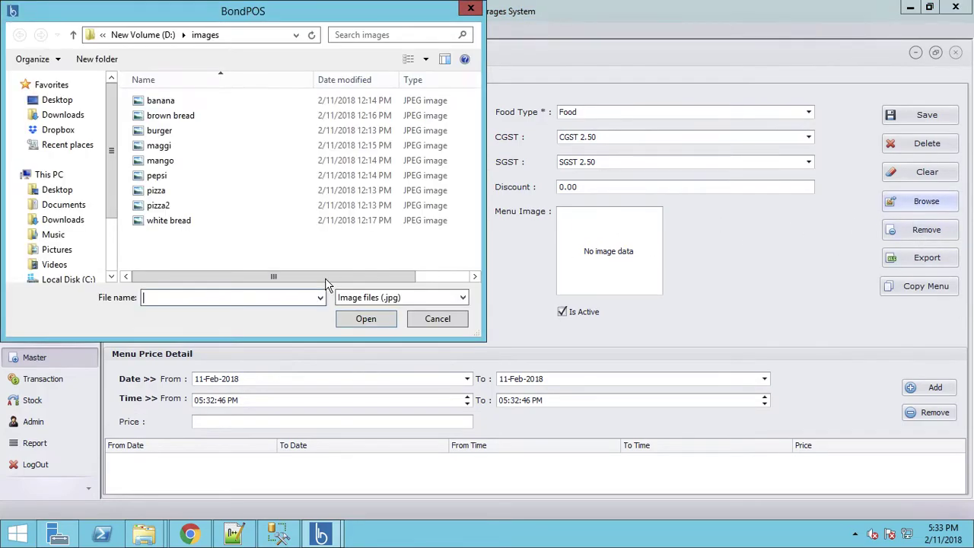
double_click(156, 192)
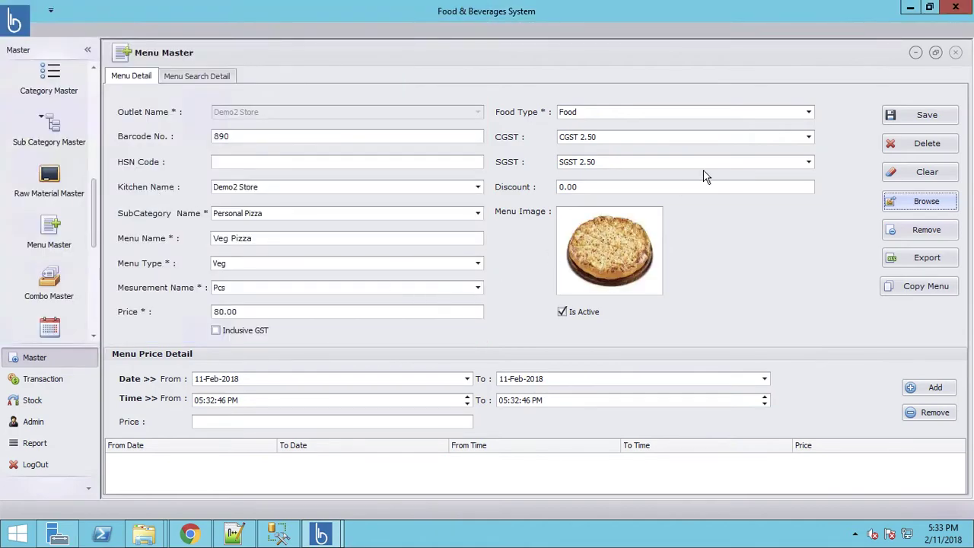
click(925, 118)
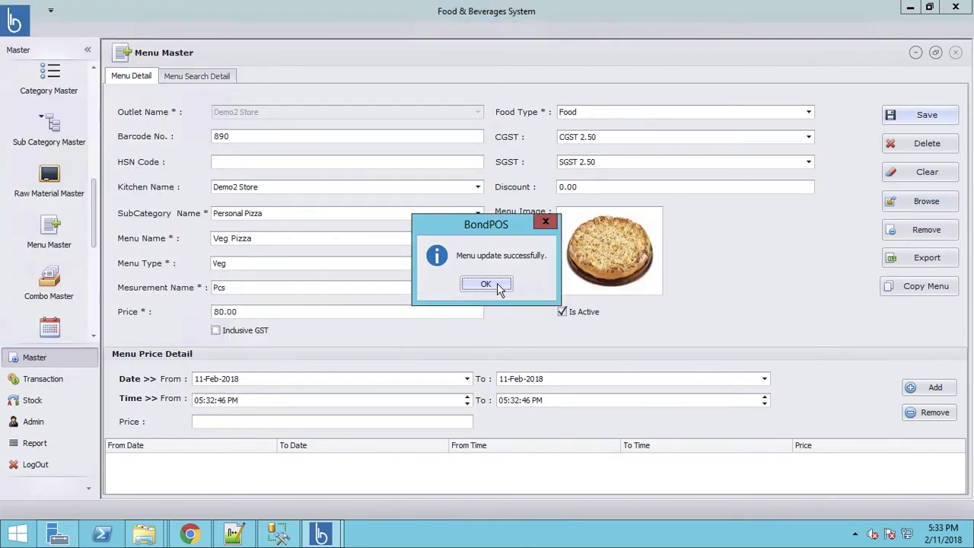
click(485, 285)
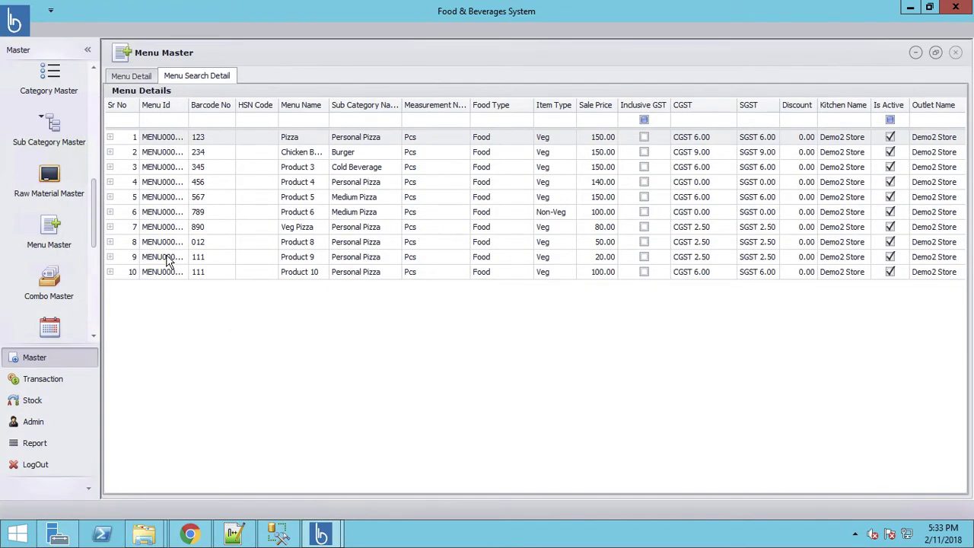
Open Product 9, rename it Non Veg Pizza, and set Menu Type to Non-Veg
double_click(169, 259)
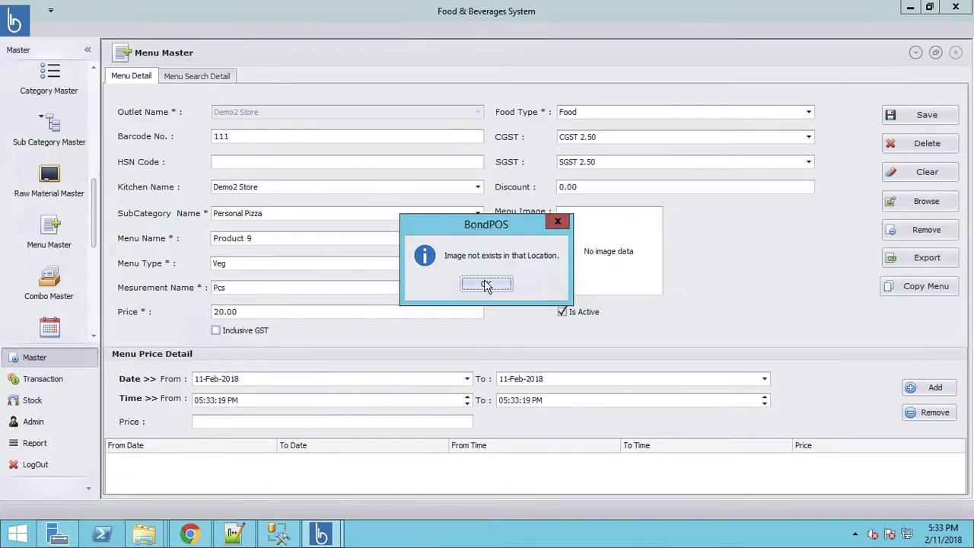
click(486, 285)
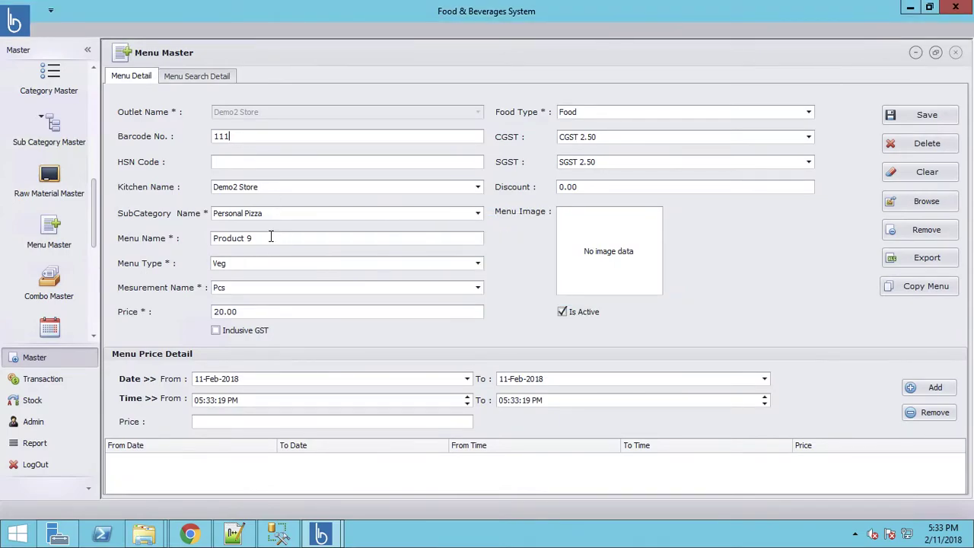
click(163, 237)
text(Non Veg Pizza)
click(240, 268)
click(236, 289)
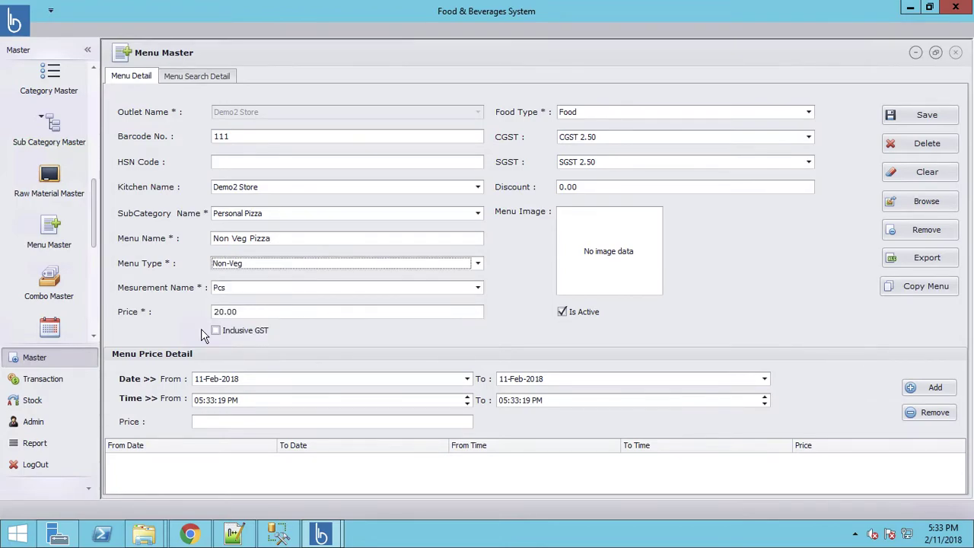
Set the price to 120 and attach the pepperoni pizza image
click(216, 311)
text(1)
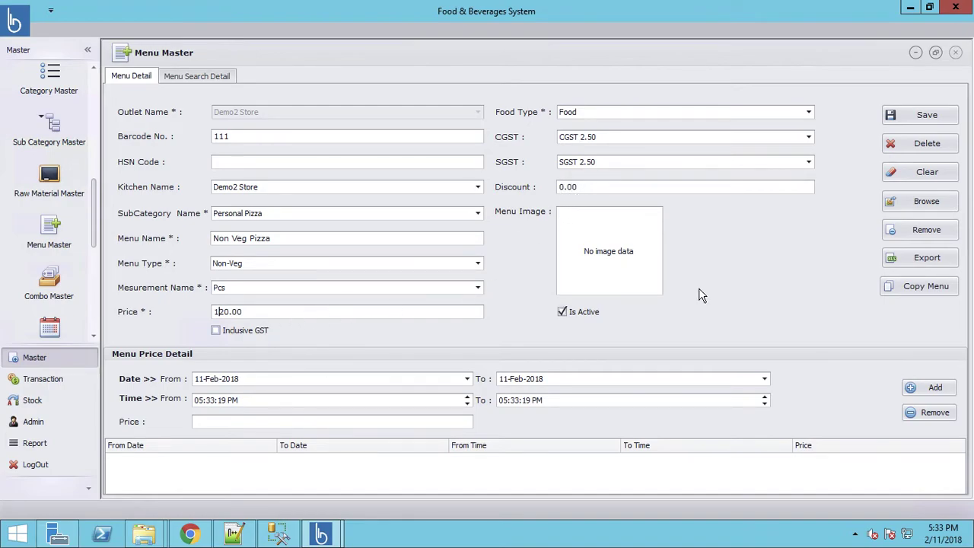
click(926, 202)
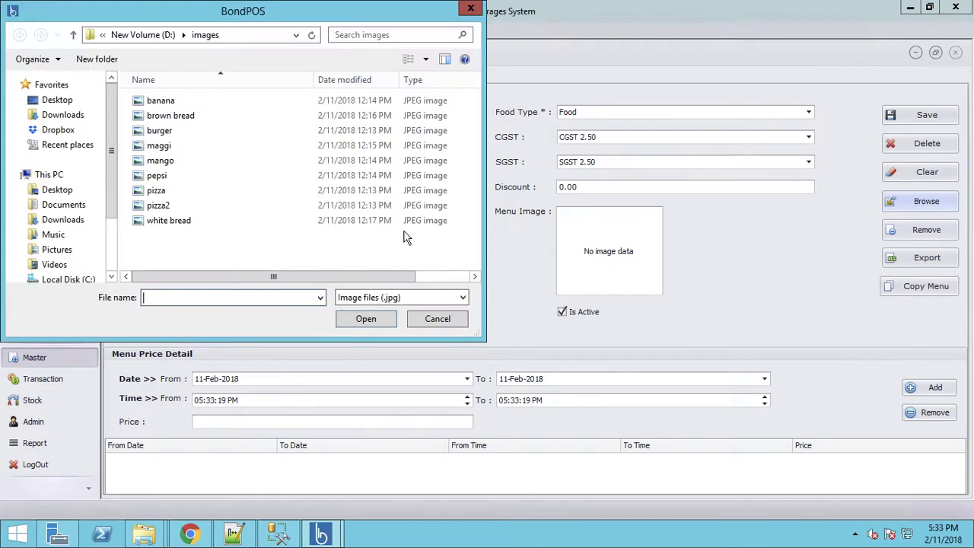
double_click(158, 207)
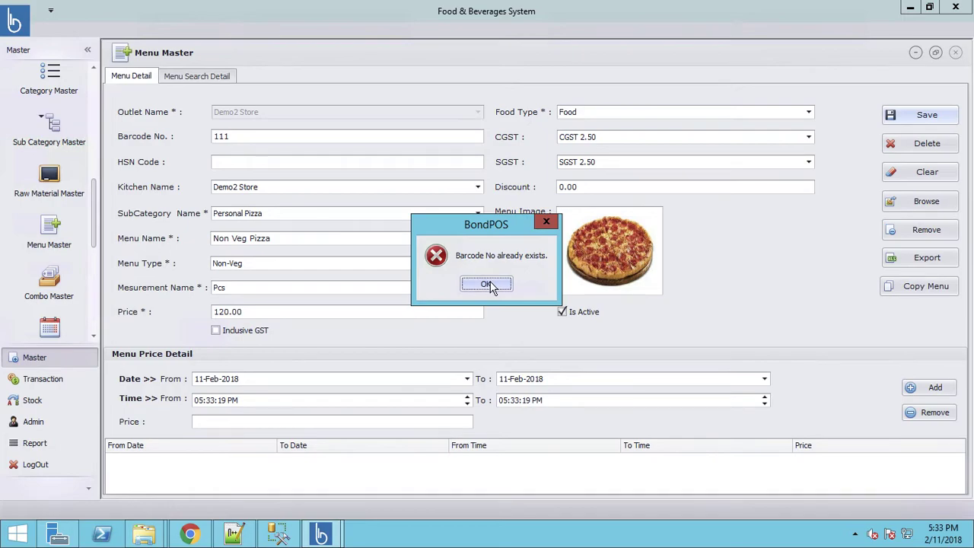
Correct the duplicate barcode to 1112 and save the menu item
click(487, 284)
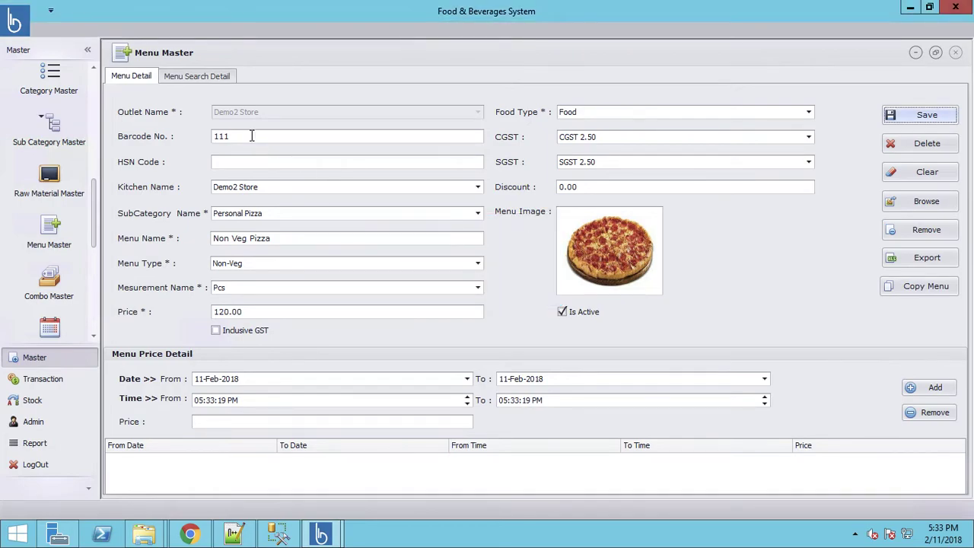
click(252, 136)
text(2)
click(917, 122)
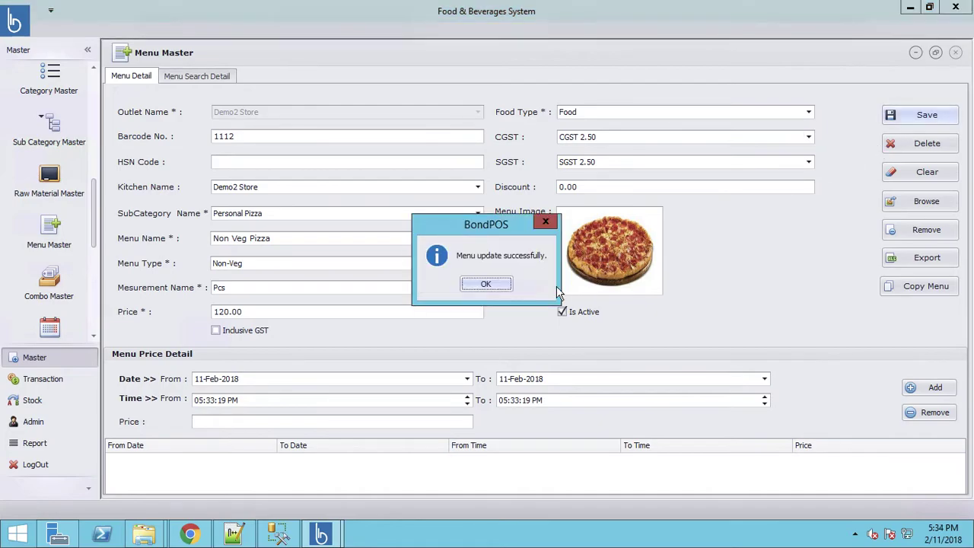
click(482, 283)
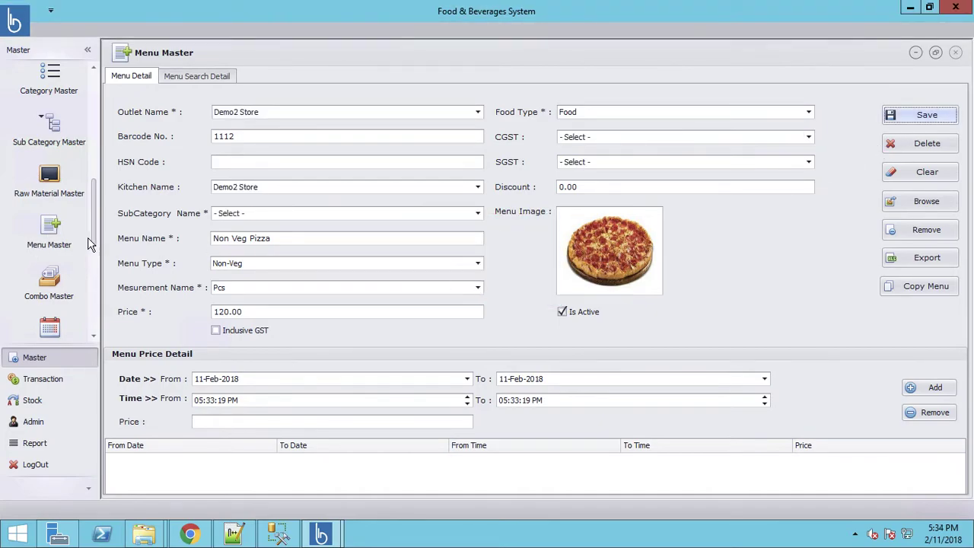
Open Combo Master and enter Combo1 as the combo name, replacing 'Valentines Combo'
click(50, 283)
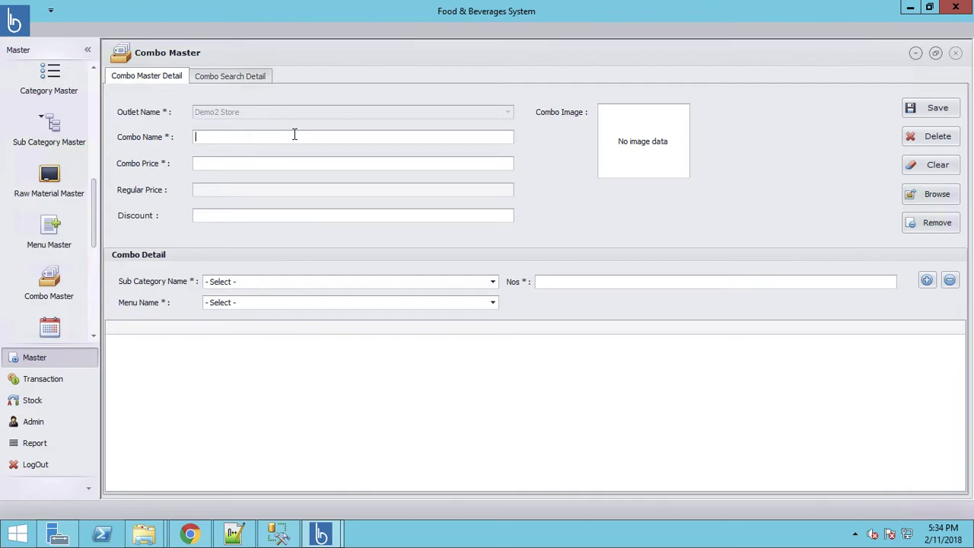
text(Valentines Combo)
key(shift+Home)
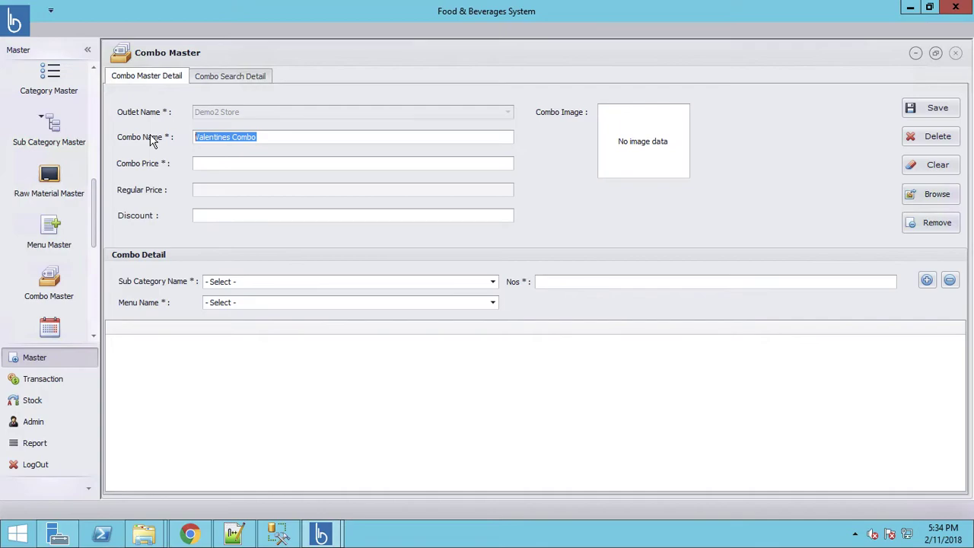
text(Combo1)
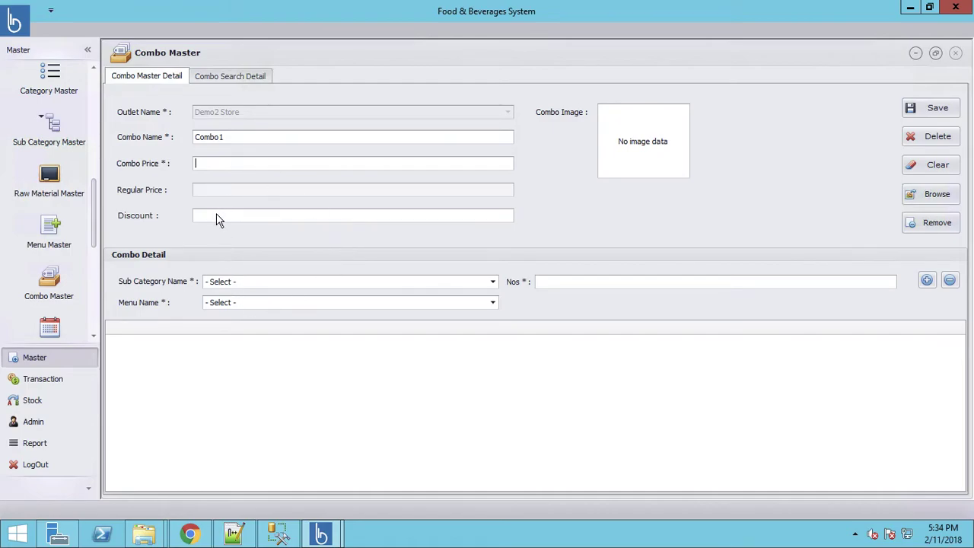
Add one Chicken Burger from the Burger sub category to Combo1
click(329, 288)
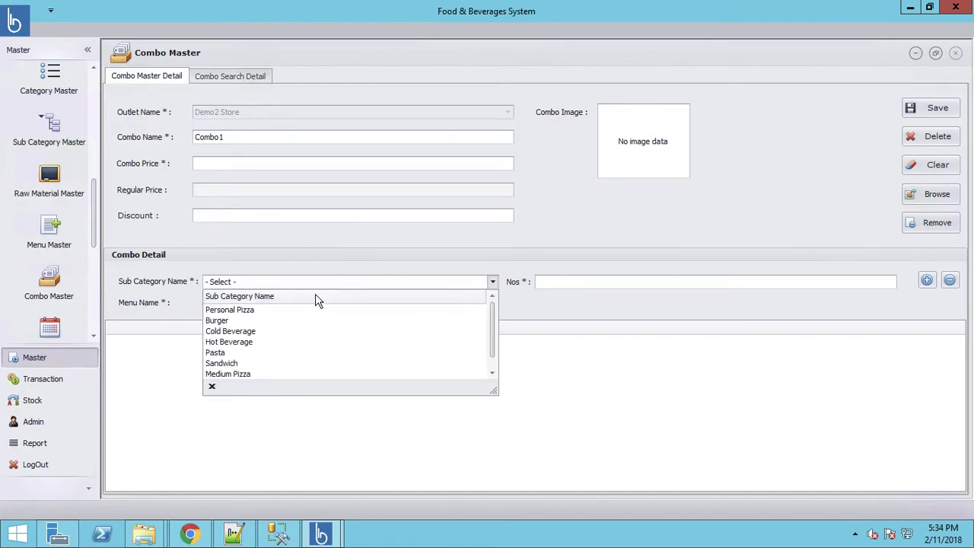
click(227, 323)
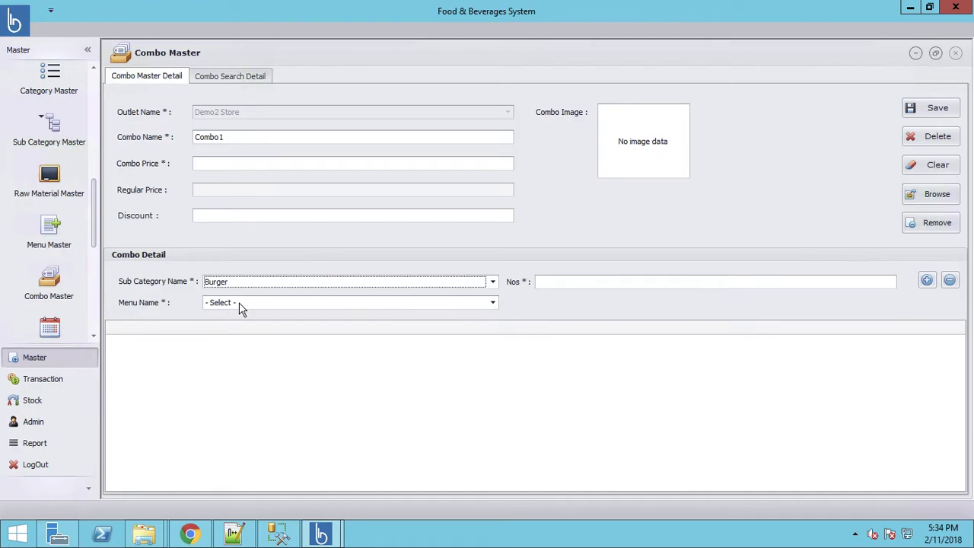
click(240, 304)
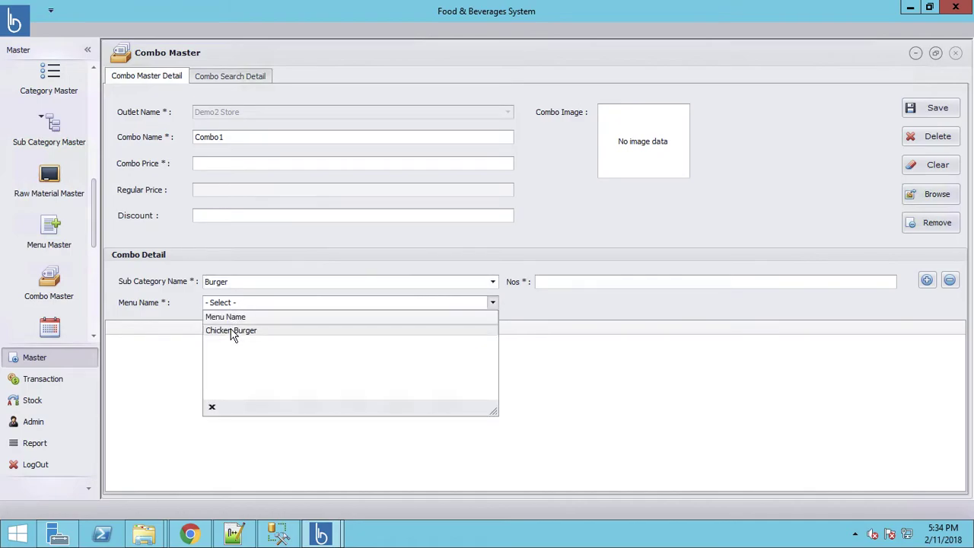
click(233, 331)
click(587, 282)
text(1)
click(927, 282)
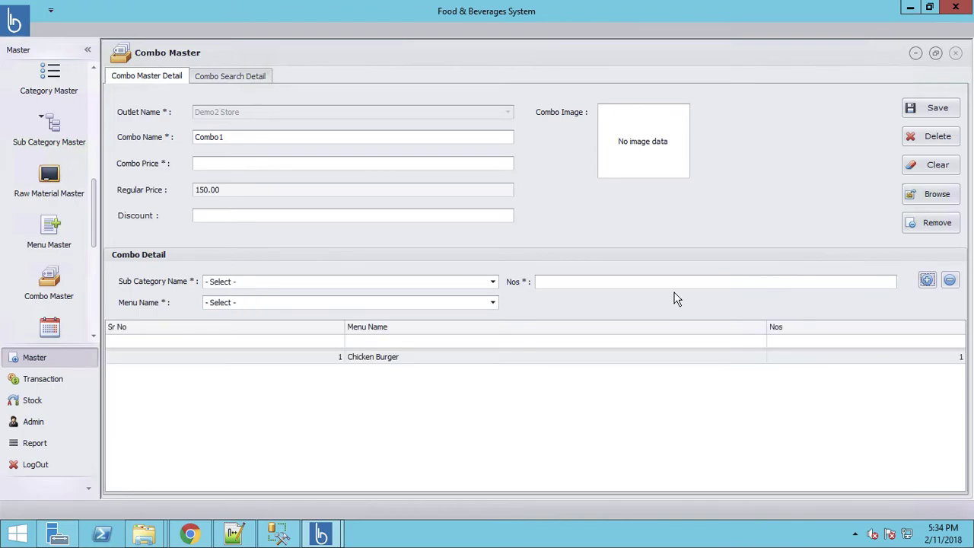
Add one Product 3 from the Cold Beverage sub category to the combo
click(304, 283)
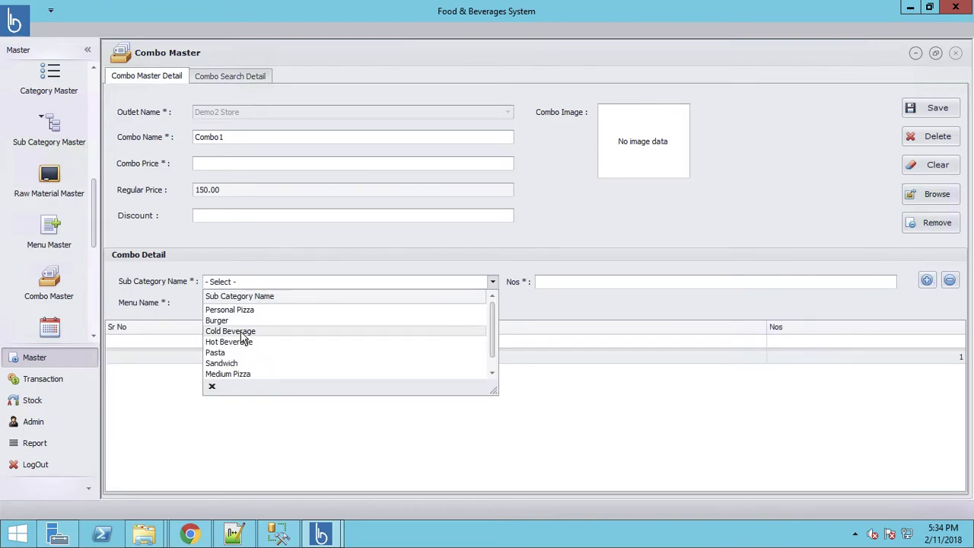
click(242, 332)
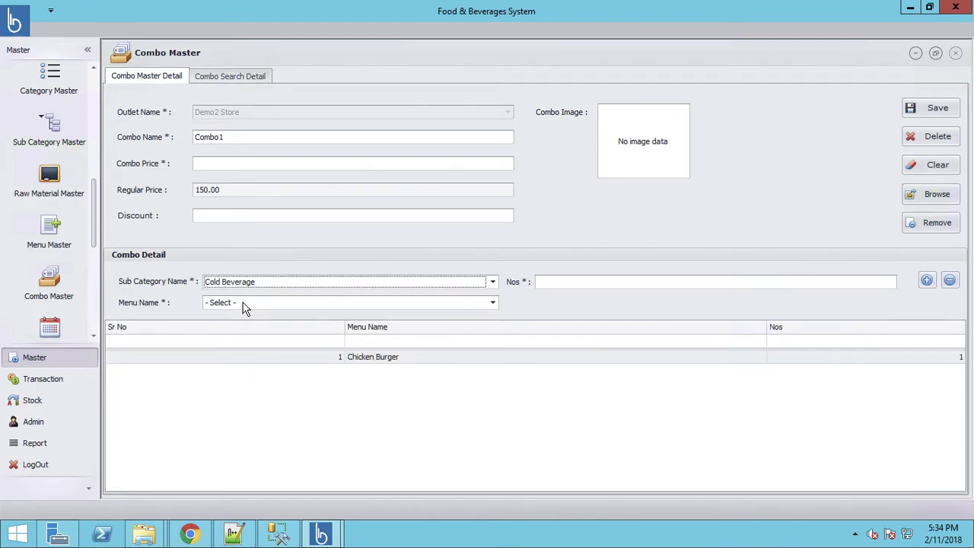
click(244, 304)
click(233, 331)
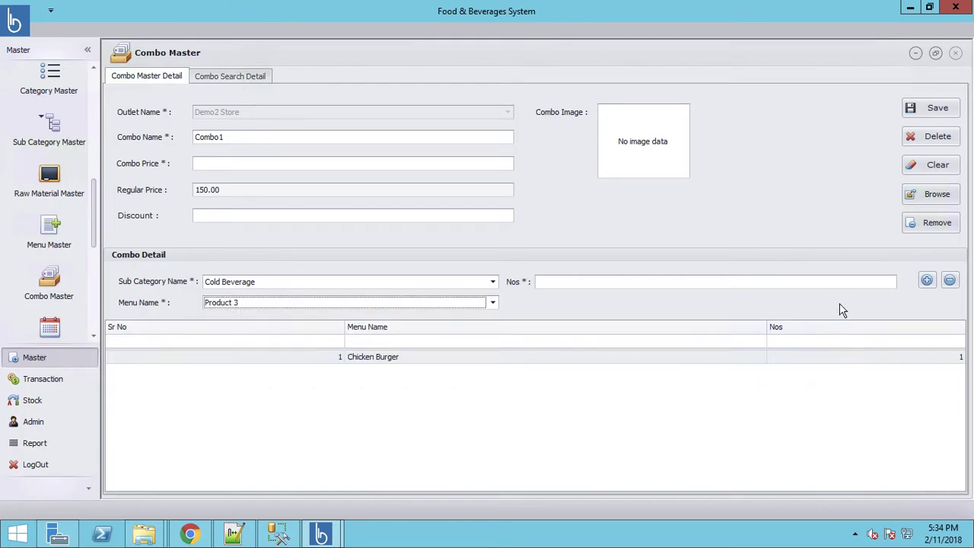
click(831, 281)
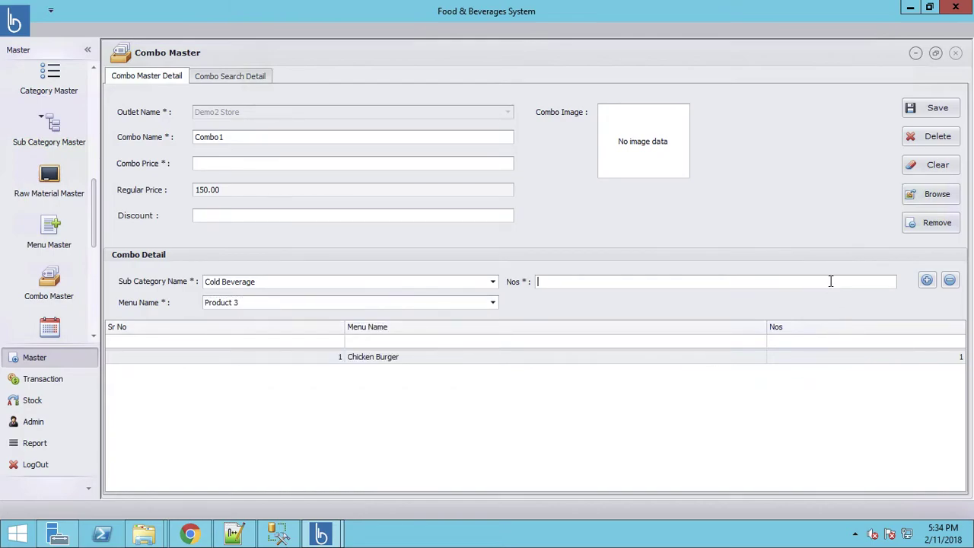
click(928, 280)
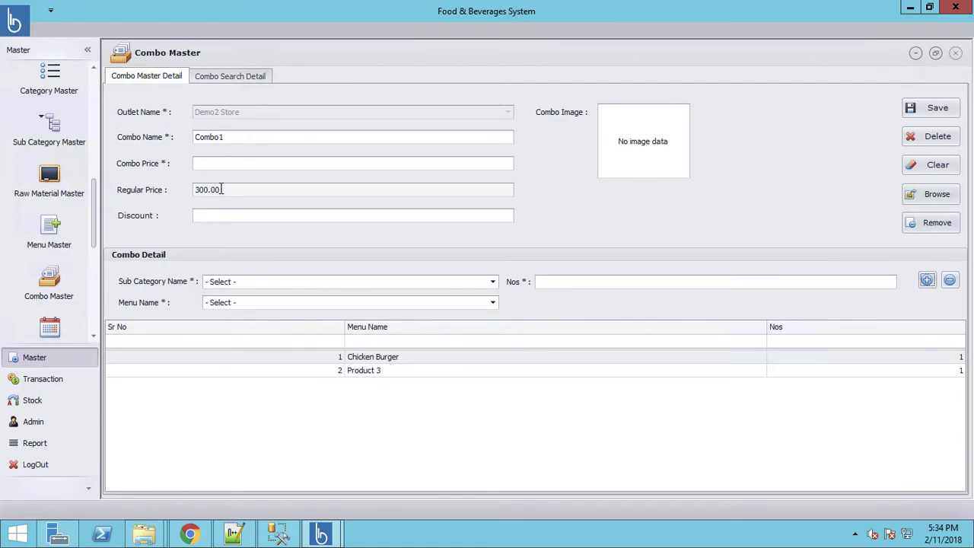
Set the combo price to 250, attach the burger image, and save Combo1
click(214, 165)
text(250)
click(936, 195)
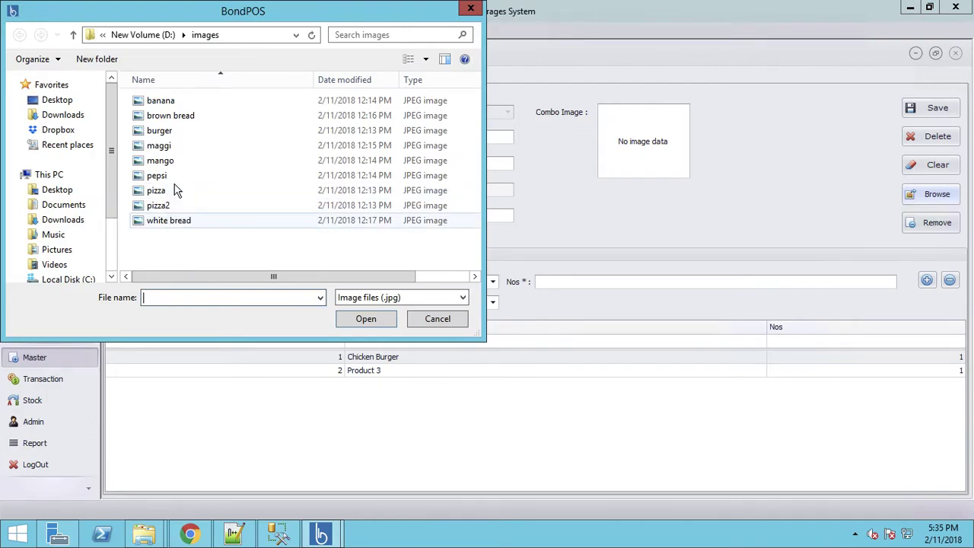
double_click(167, 134)
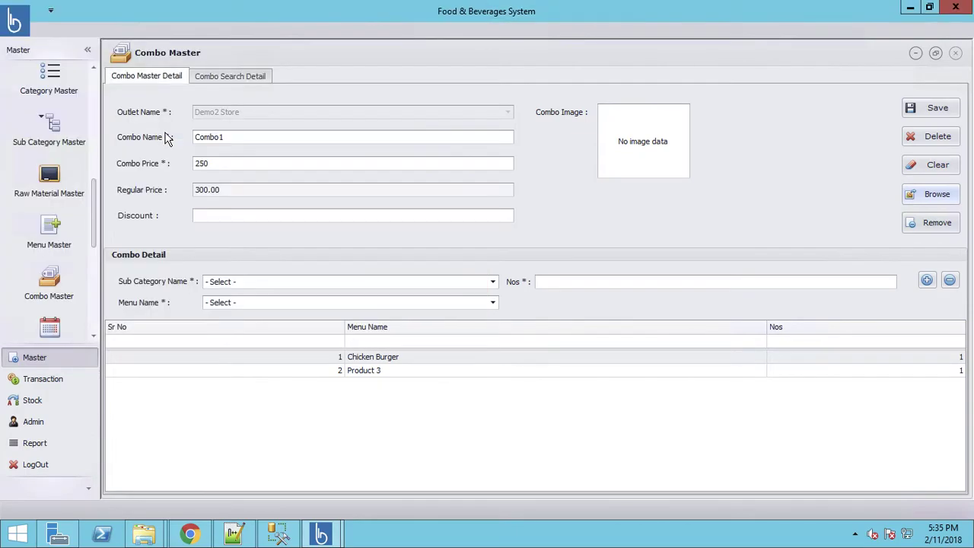
click(941, 109)
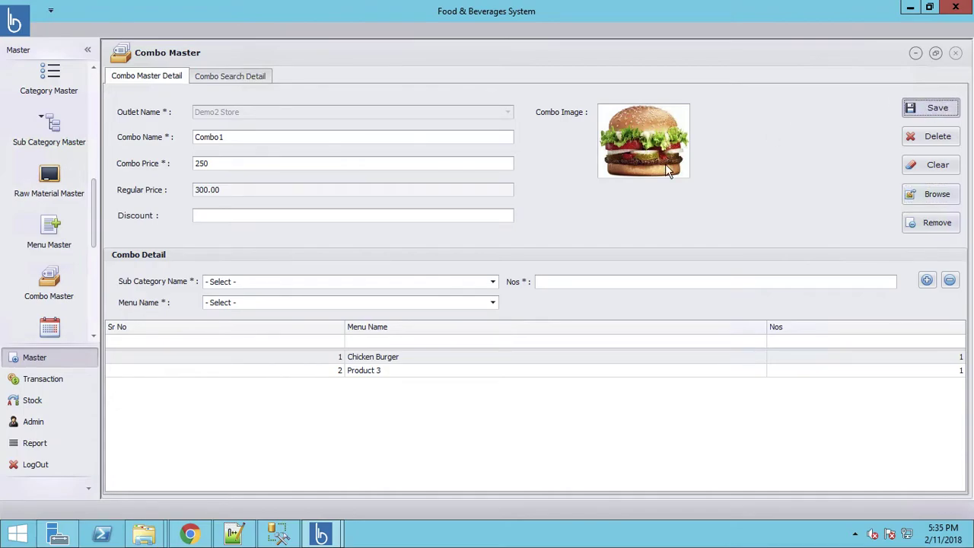
click(495, 285)
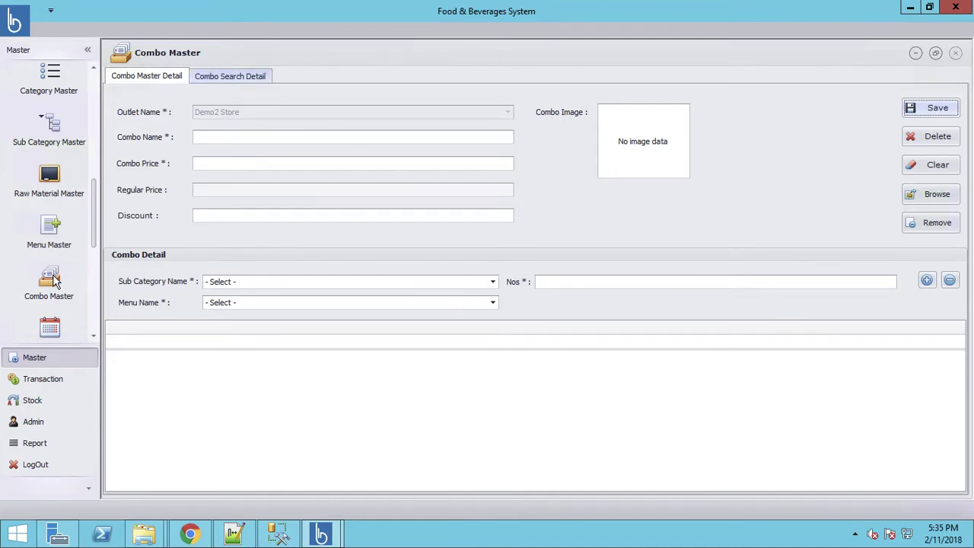
Open the Item Requisition Calendar and choose the Vegetables sub category
scroll(94, 271, down, 3)
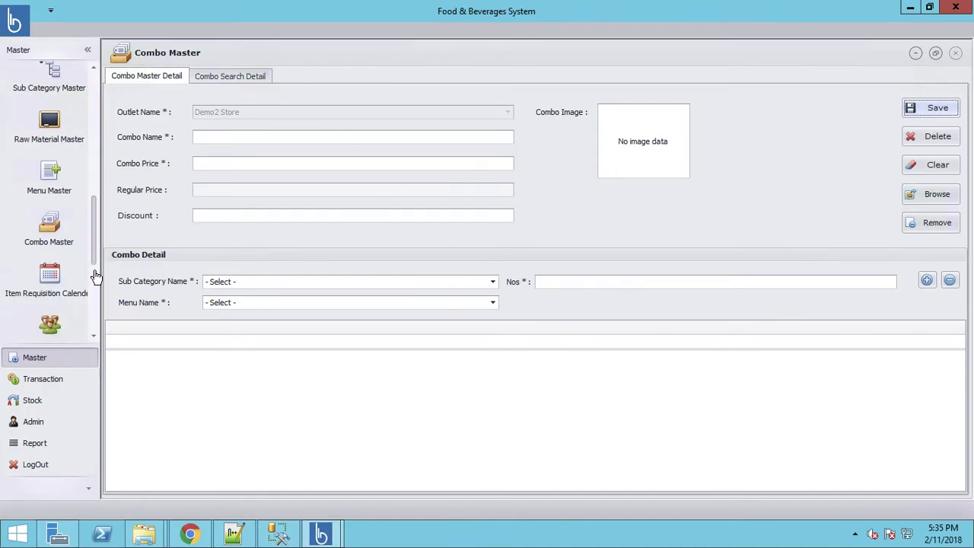
click(49, 205)
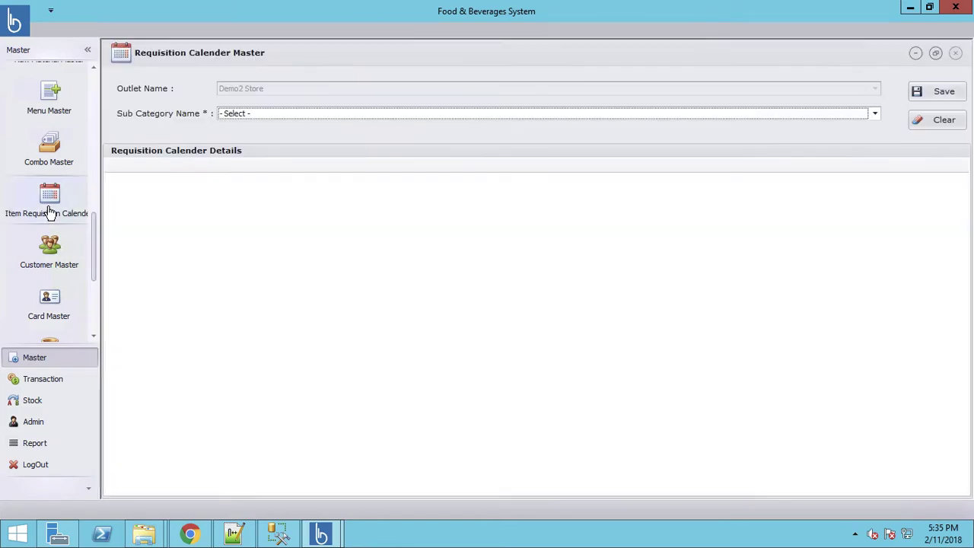
click(320, 112)
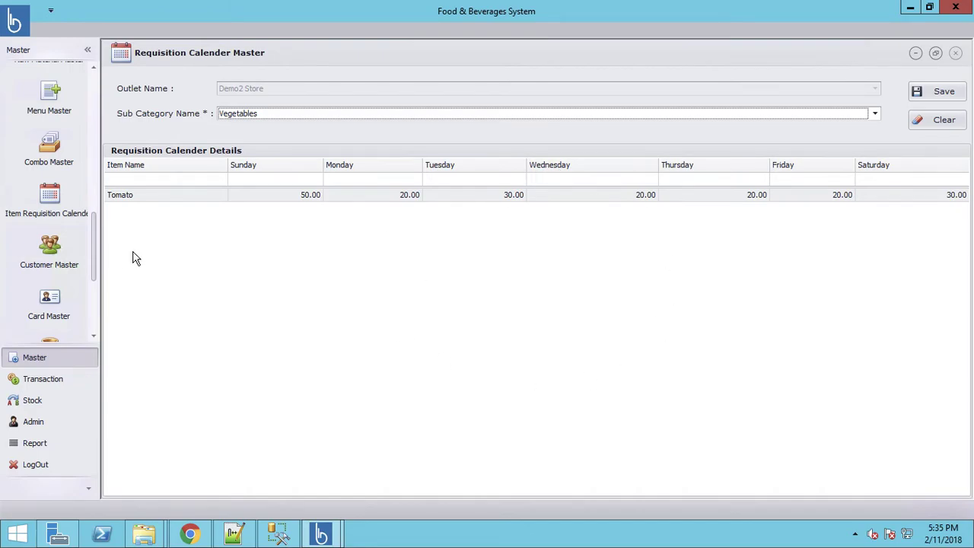
Review the Customer Master records, then bring up the blank Card Master form
click(63, 258)
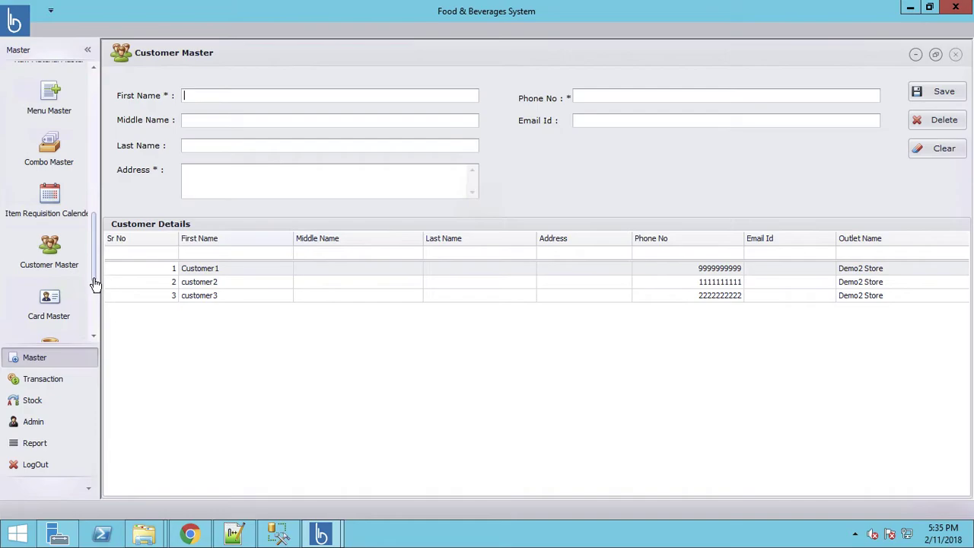
scroll(94, 279, down, 3)
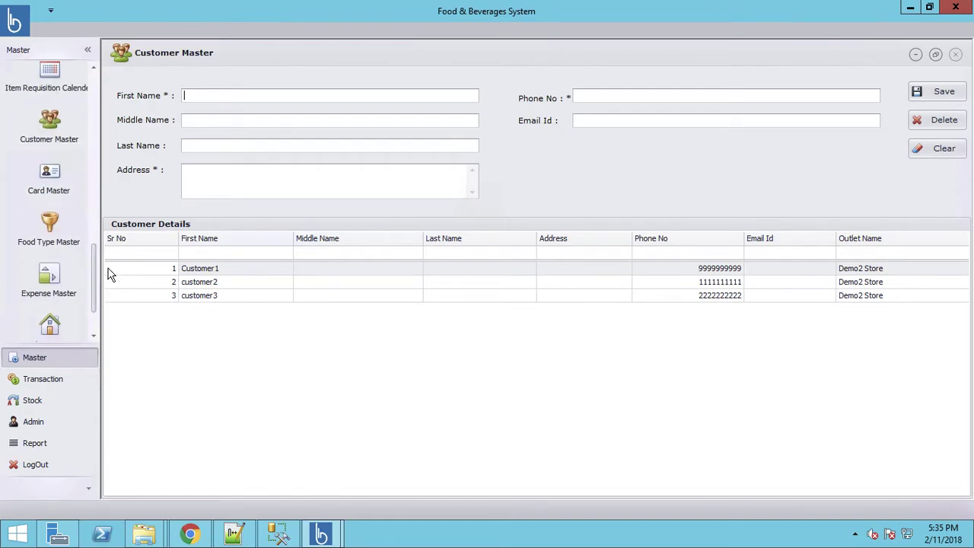
click(54, 182)
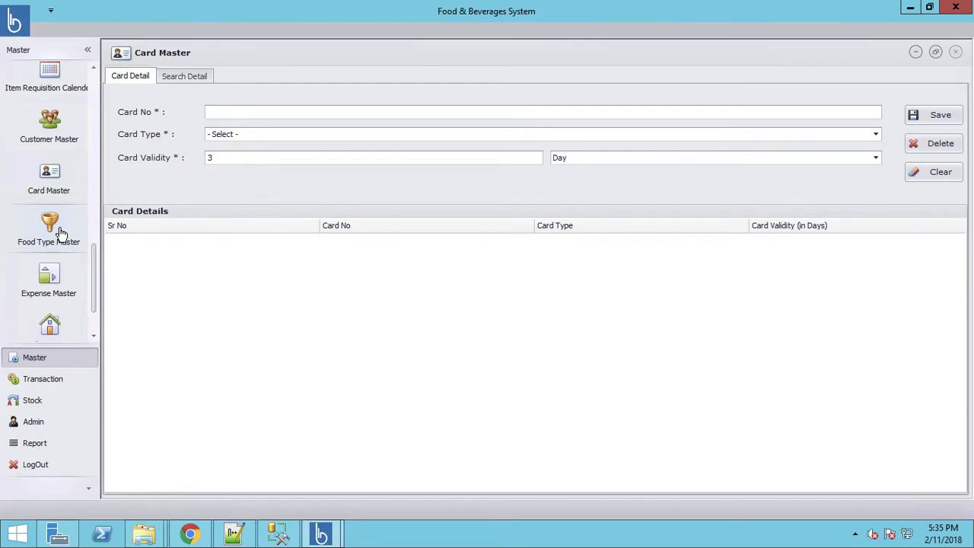
Create and save a Beverage food type in Food Type Master
click(61, 233)
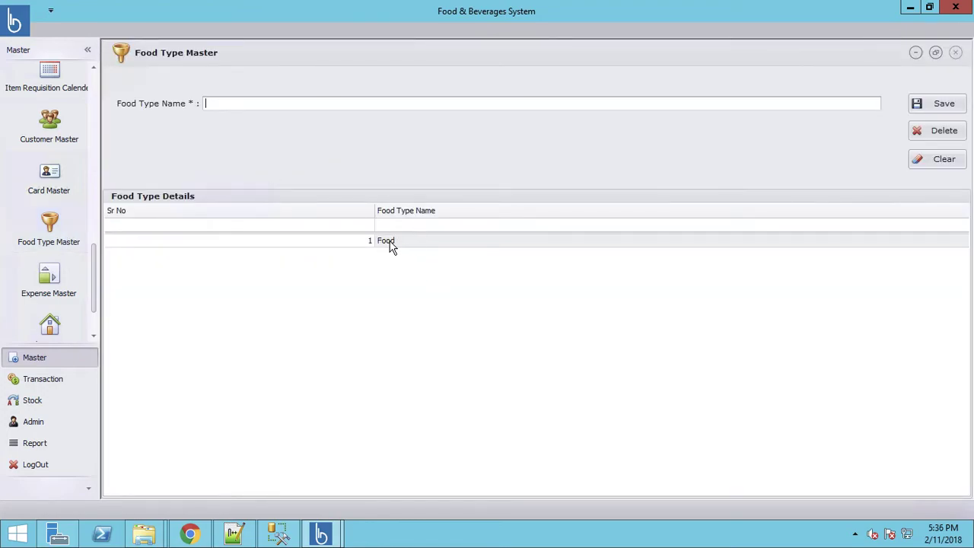
text(Beverage)
click(176, 106)
click(942, 104)
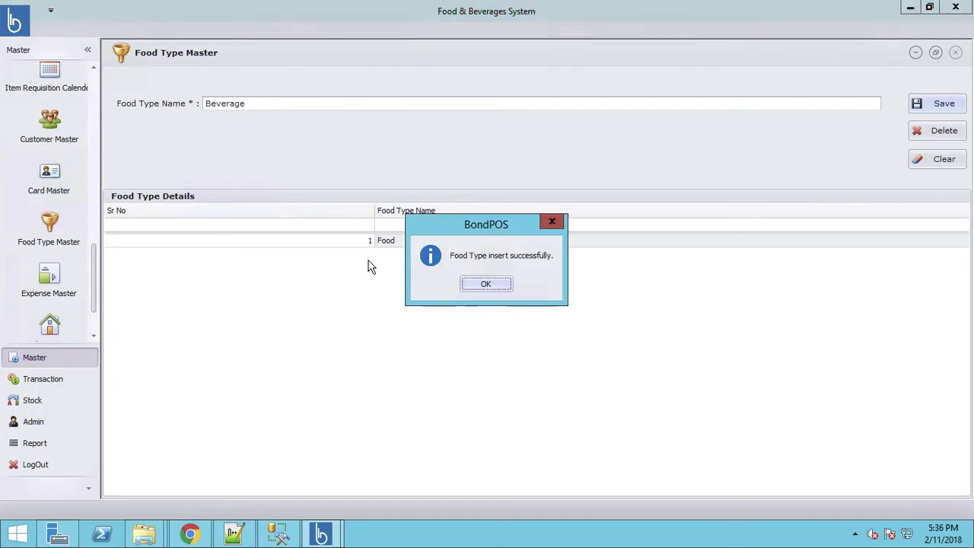
click(487, 285)
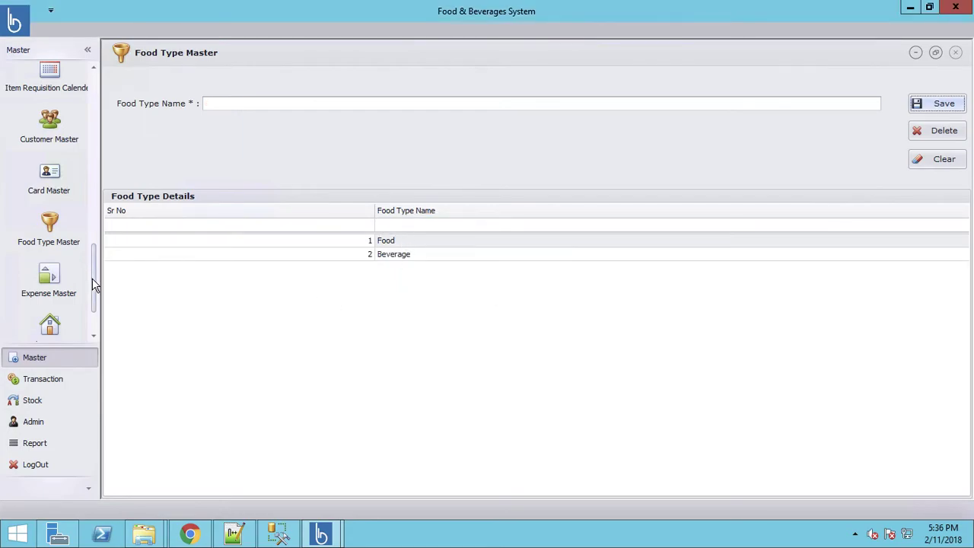
scroll(96, 266, down, 1)
Open menu item Product 3 for editing from the Menu Master item list
scroll(76, 228, up, 5)
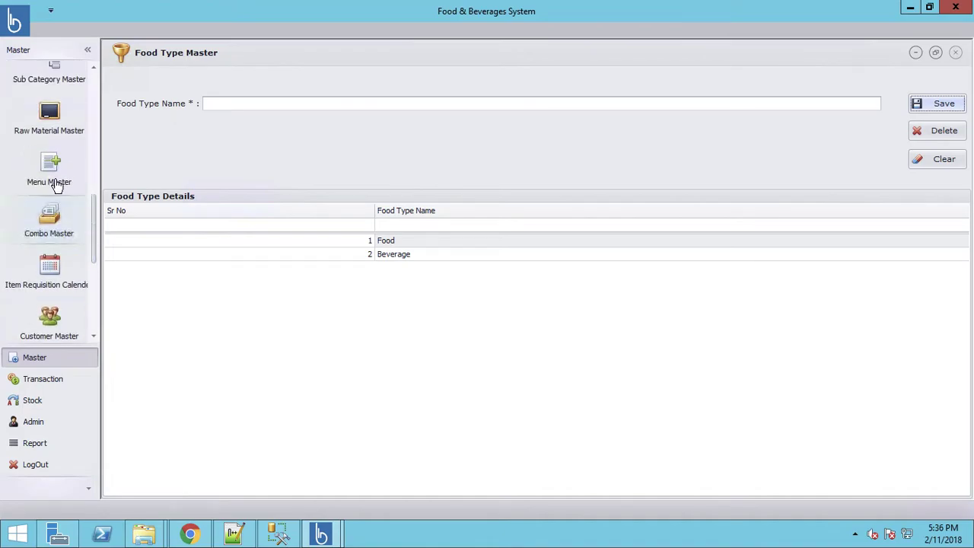
click(52, 181)
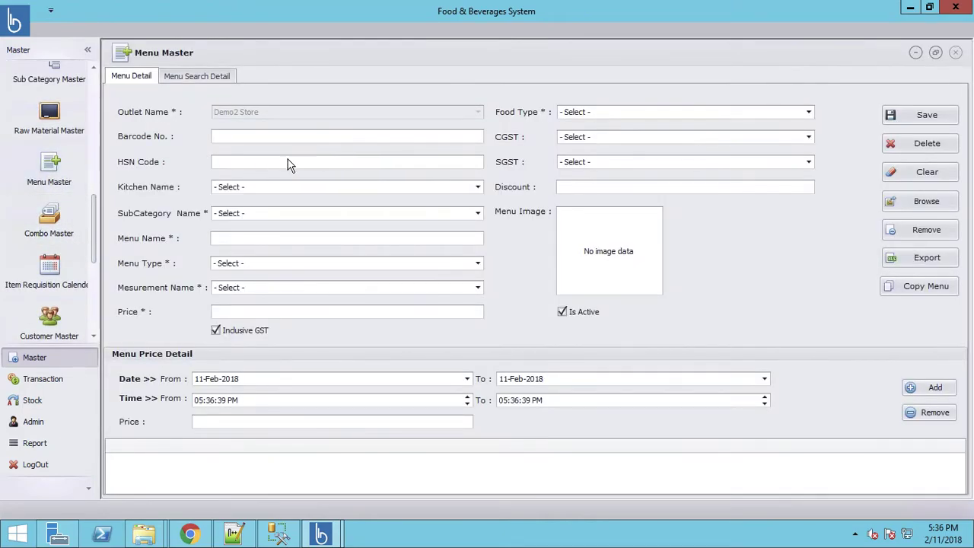
click(199, 76)
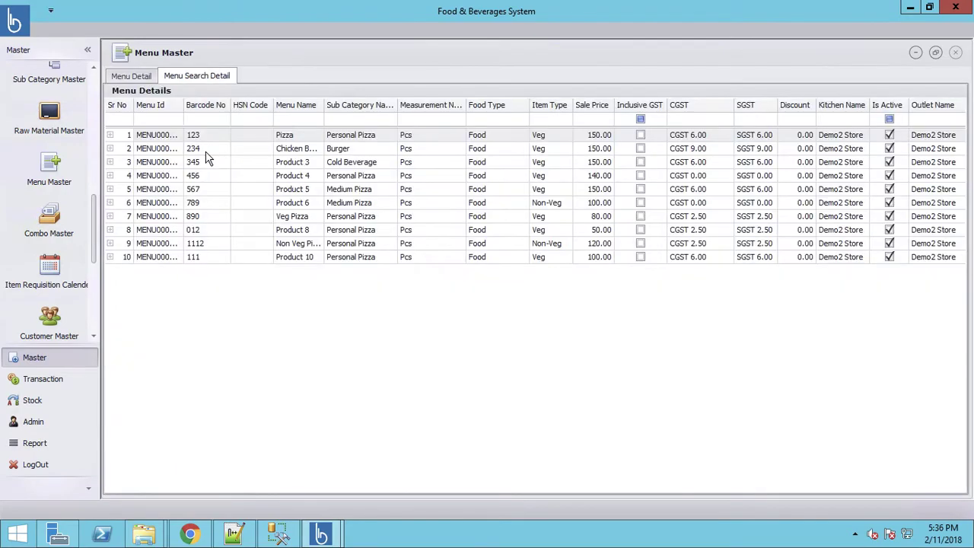
double_click(157, 163)
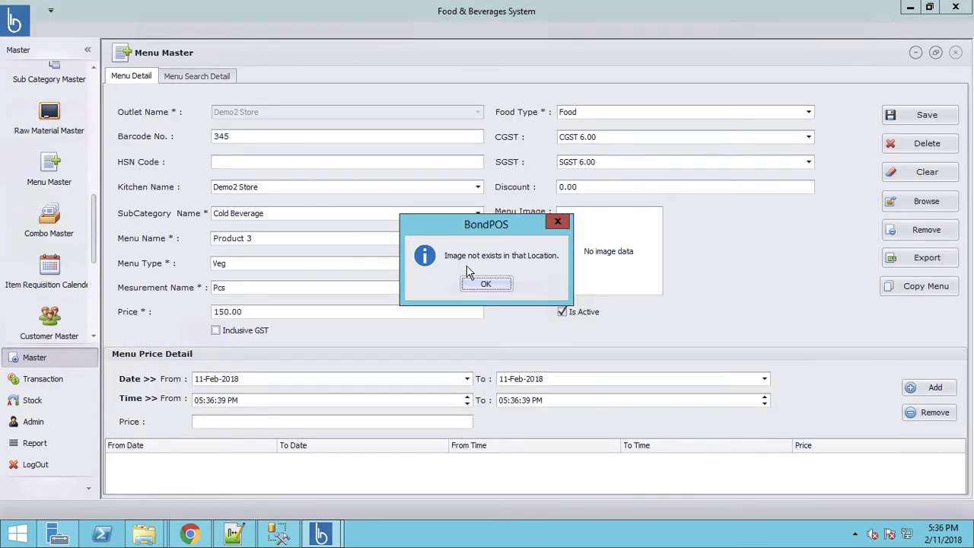
click(481, 285)
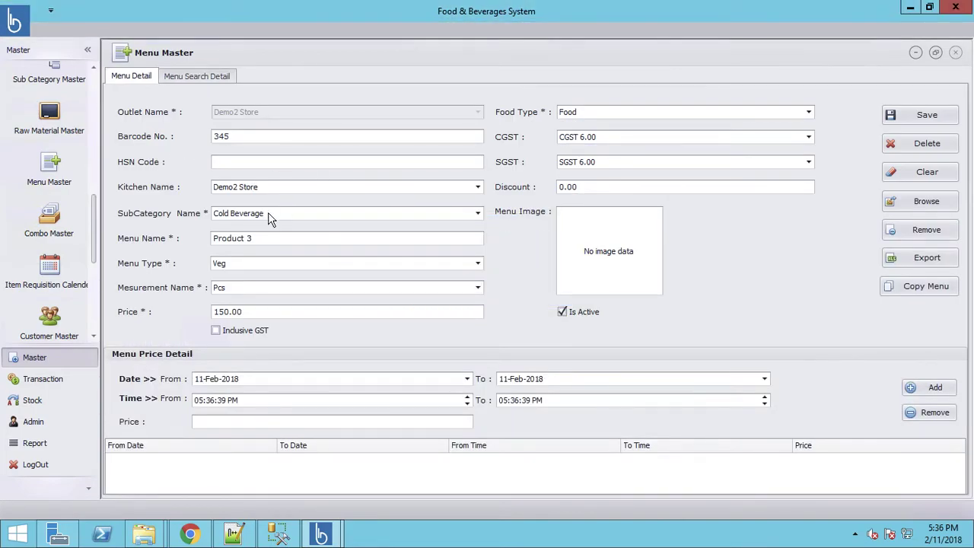
Rename it Pepsi, attach the Pepsi image, set food type Beverage, and save
drag(262, 239, 177, 242)
text(Pepsi)
click(910, 205)
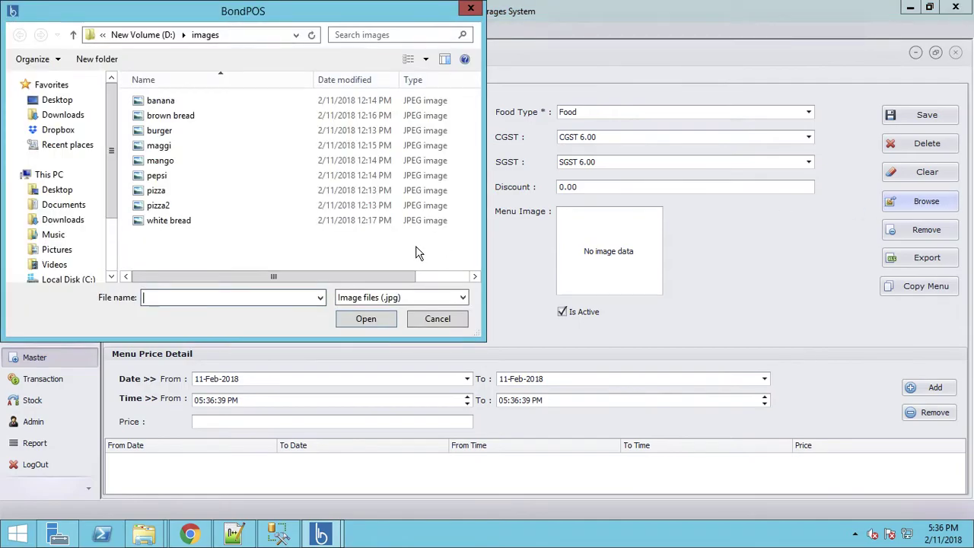
double_click(158, 179)
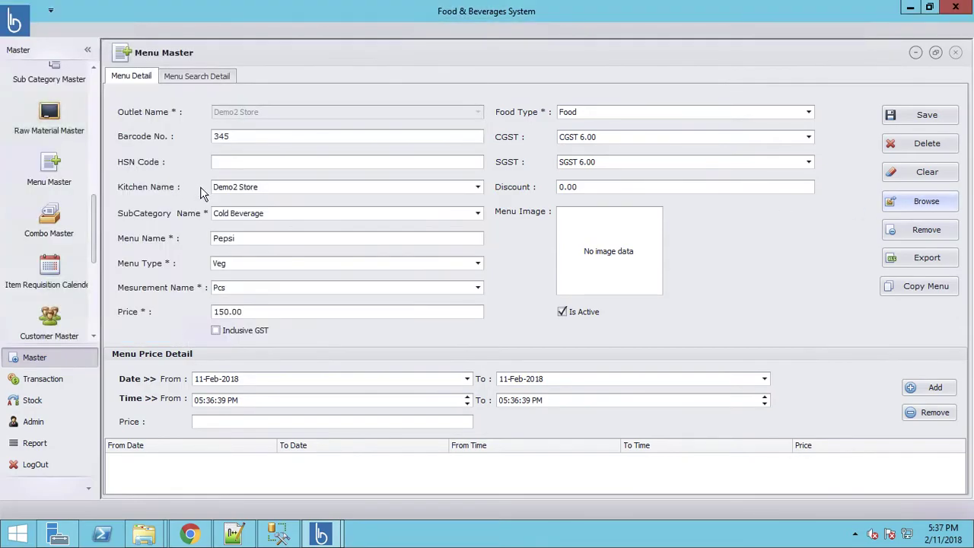
click(586, 115)
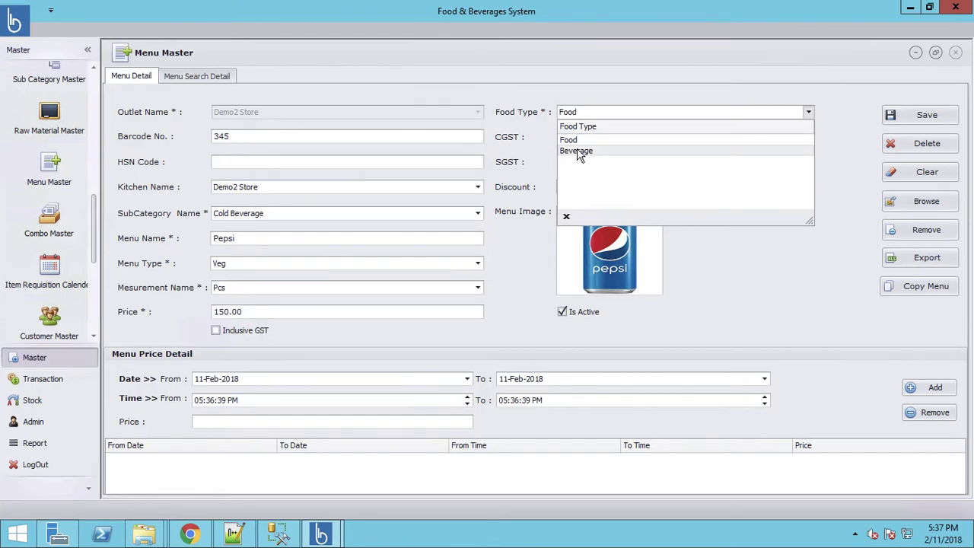
click(578, 153)
click(920, 116)
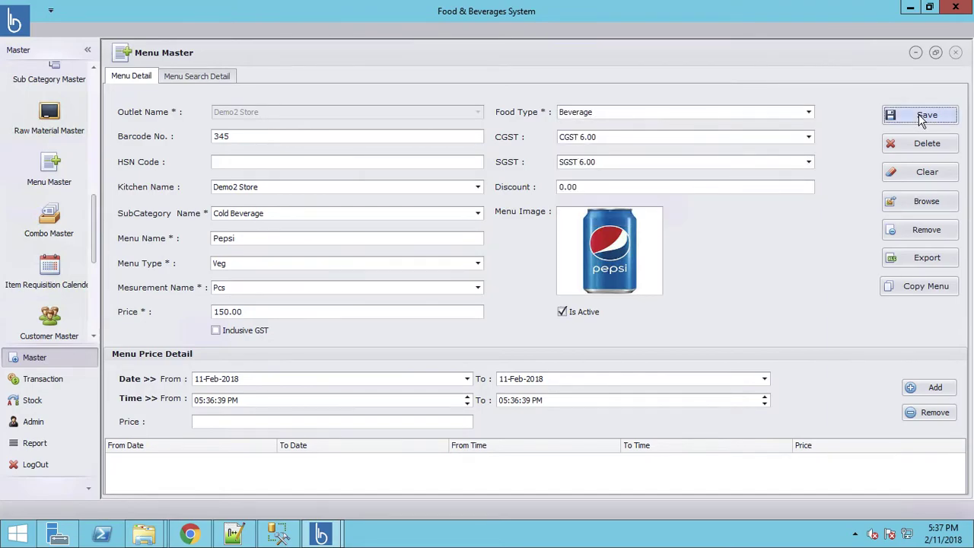
click(489, 291)
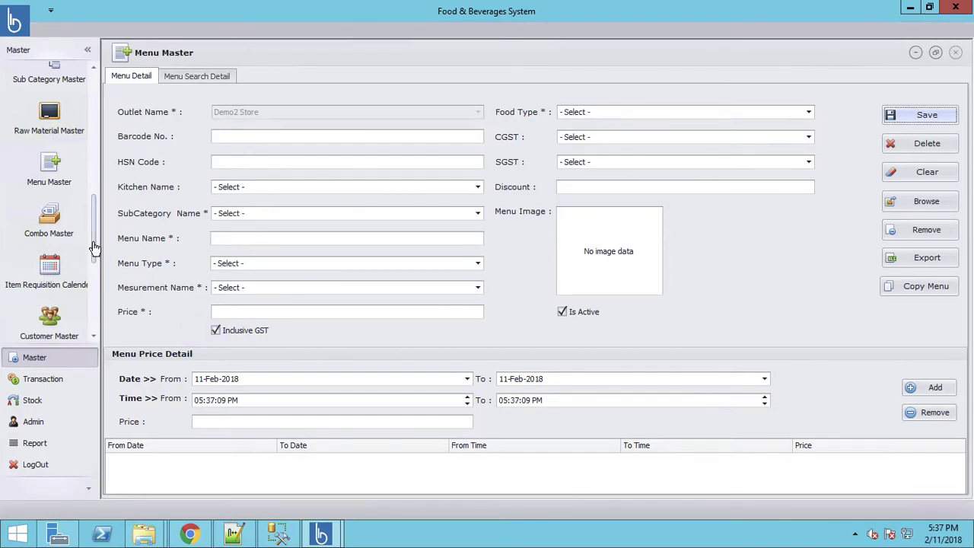
Enter a 150 expense described as 'Bread 2 Packs' in Expense Master
drag(94, 261, 97, 315)
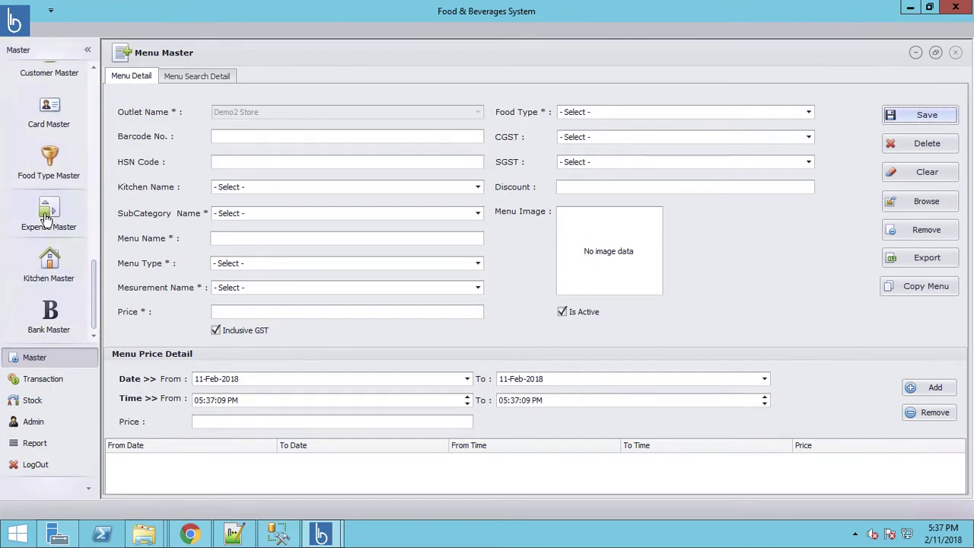
click(45, 217)
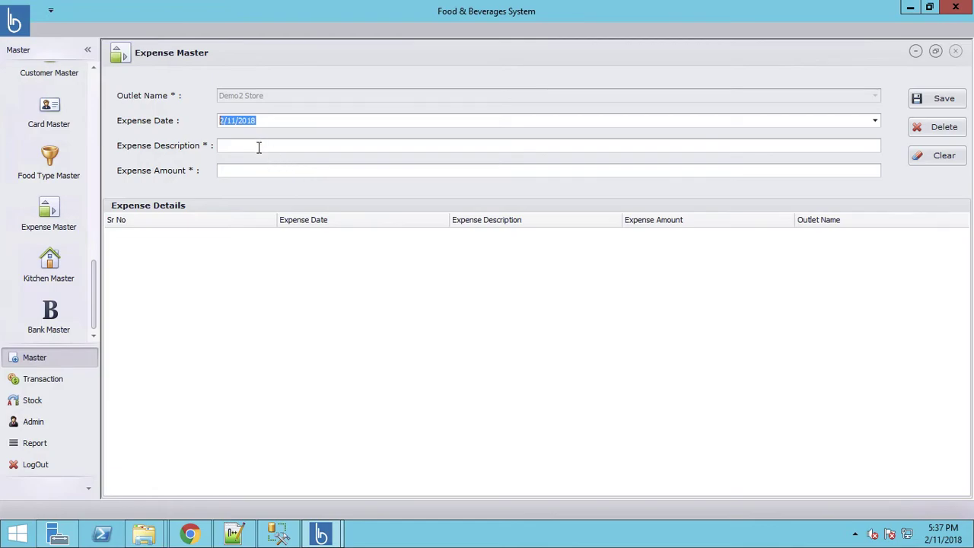
click(259, 148)
text(Bre)
text(ad 2 Packs)
click(266, 170)
text(150)
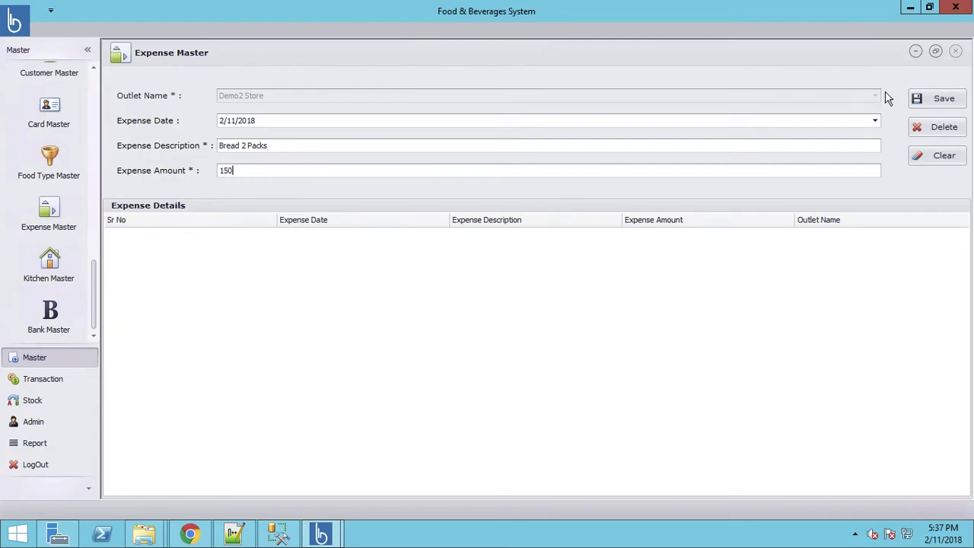
Save the expense and bring up the Kitchen Master form
click(936, 103)
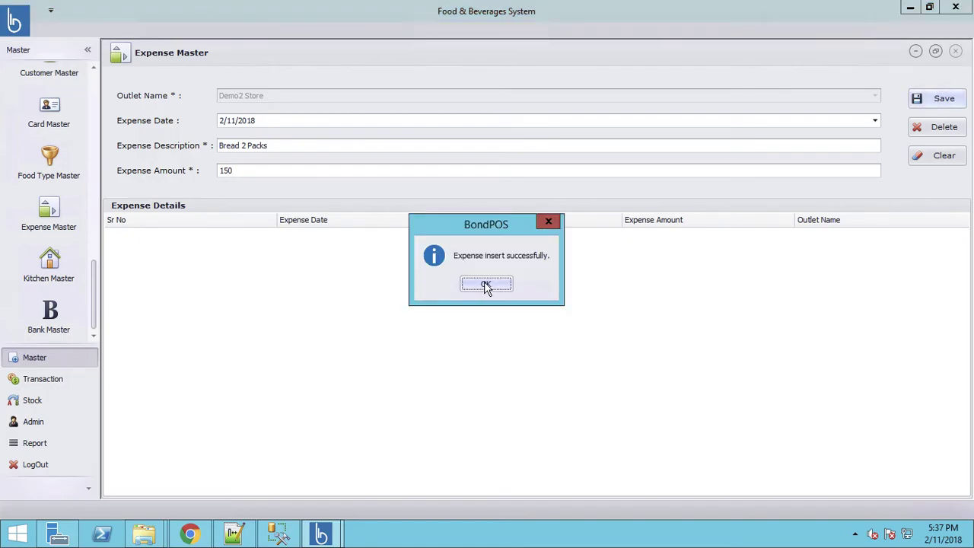
click(487, 286)
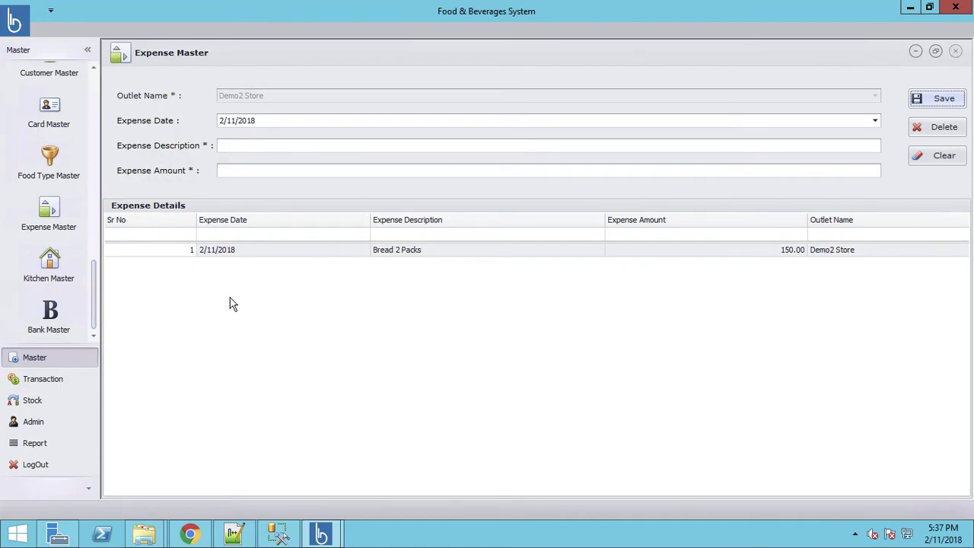
click(58, 270)
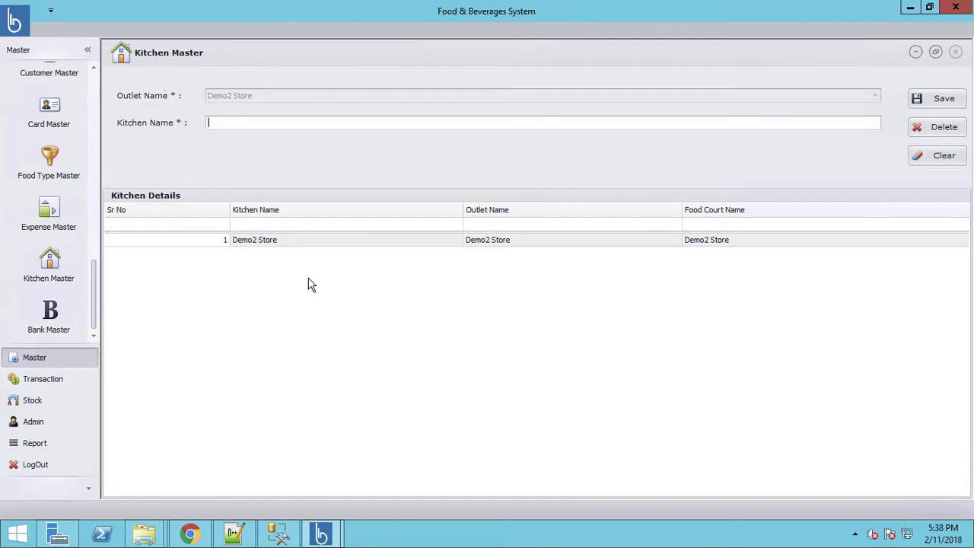
Save the Non Veg kitchen for Demo2 Store, then open the empty Bank Master page
text(Non Veg)
click(934, 99)
click(491, 284)
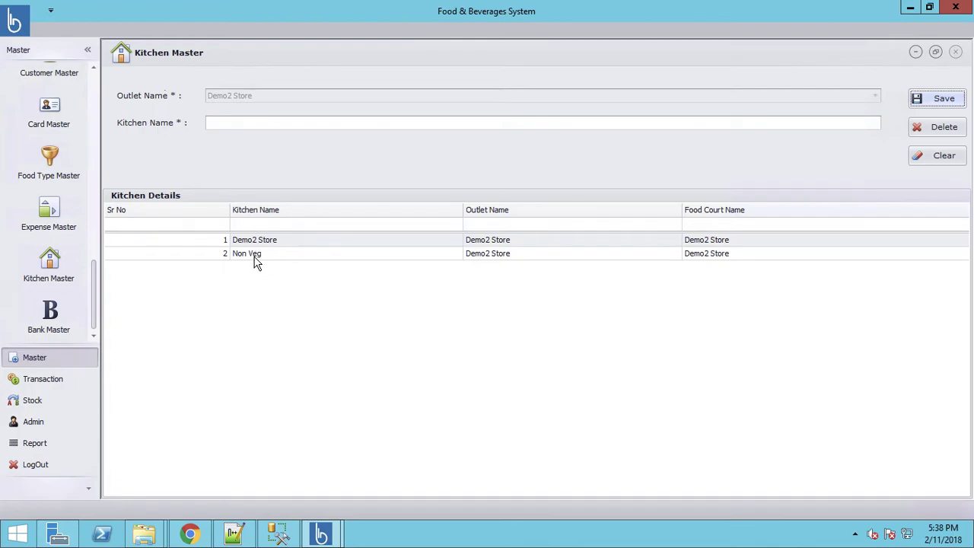
click(63, 327)
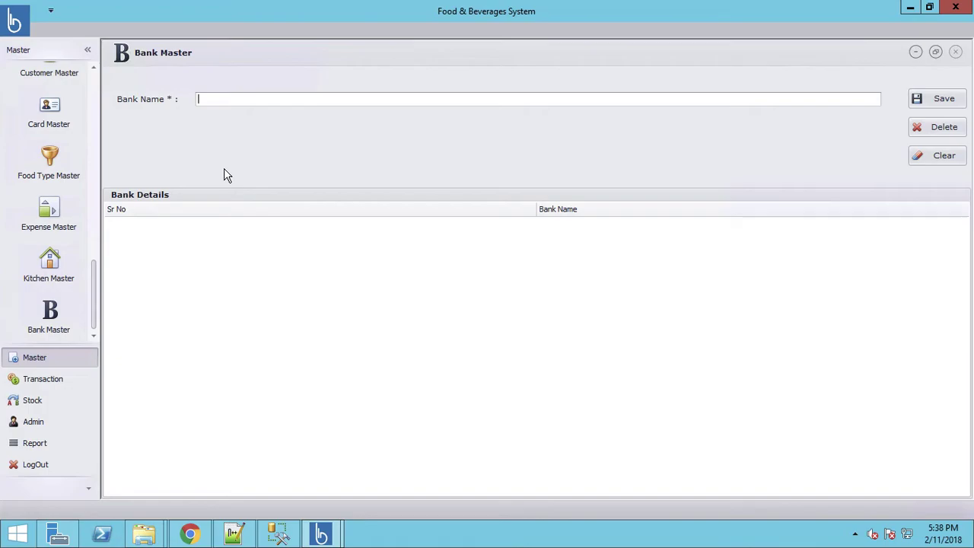
click(47, 386)
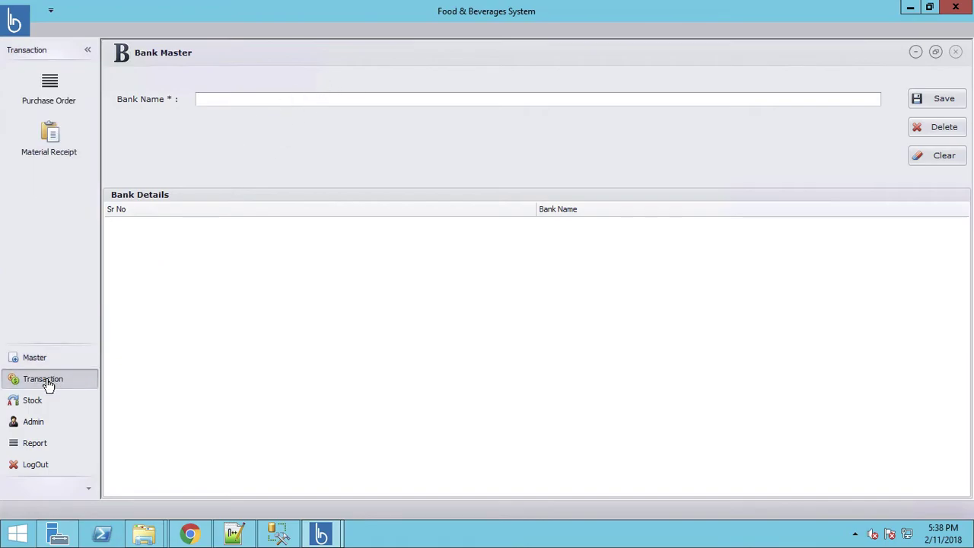
Start a new purchase order from Vendor1 with '30 Days' terms
click(49, 83)
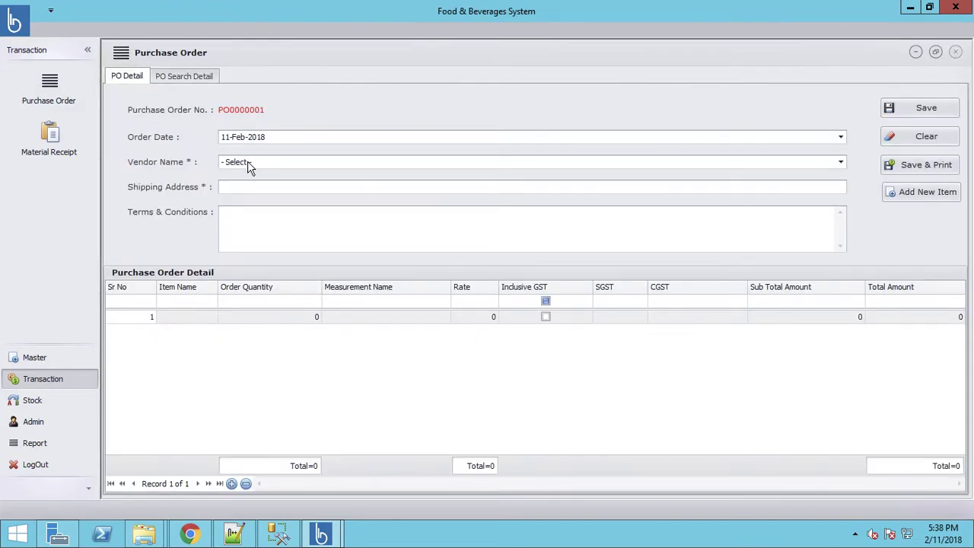
click(248, 163)
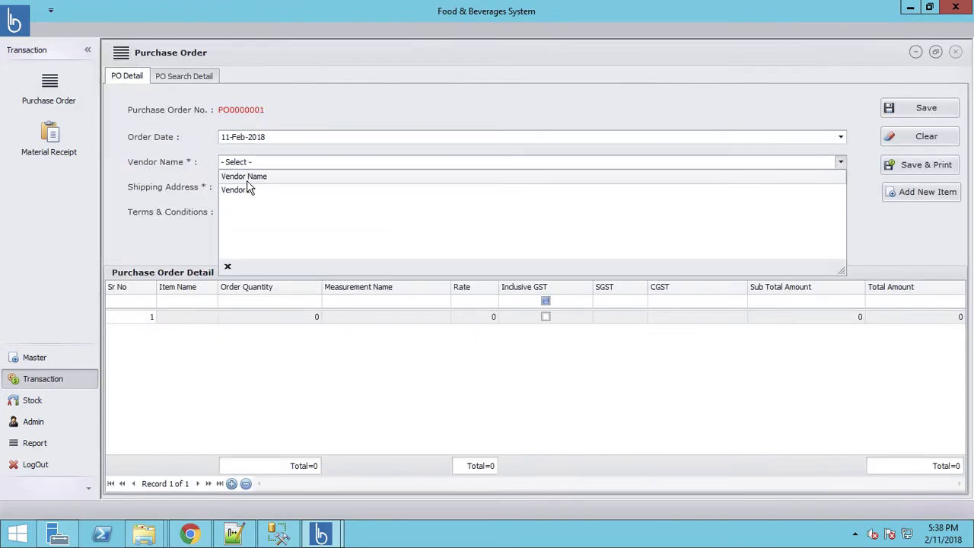
click(247, 188)
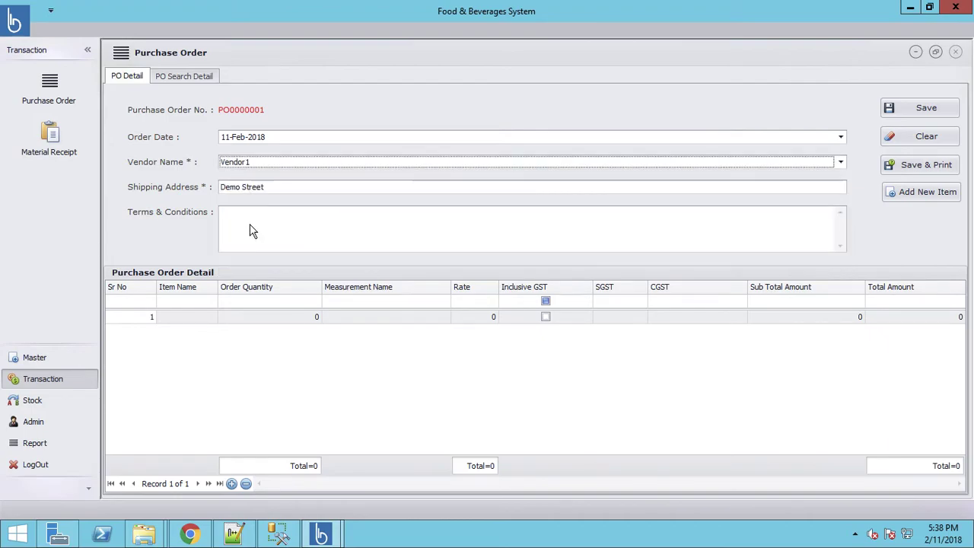
click(255, 219)
text(3)
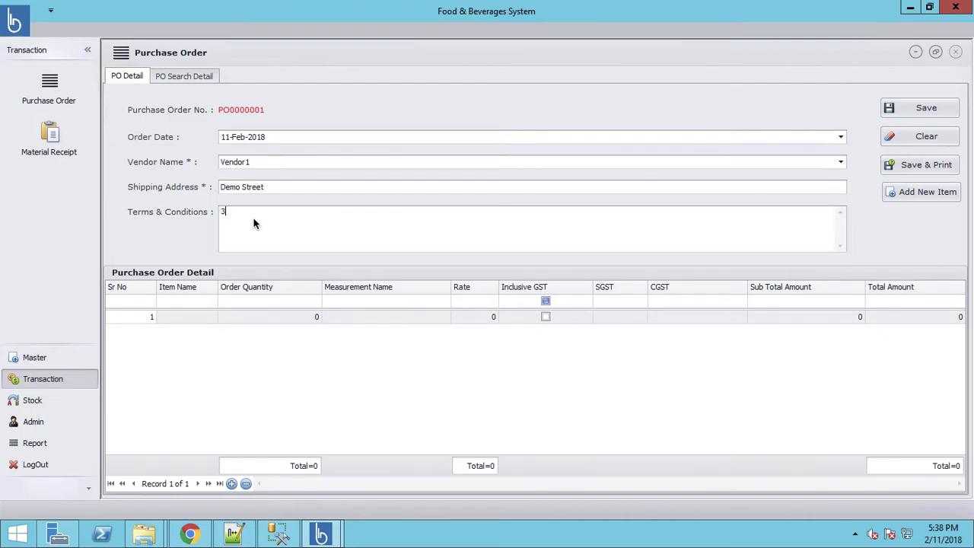
text(0 Days)
Add a Tomato order line with quantity 100
click(176, 319)
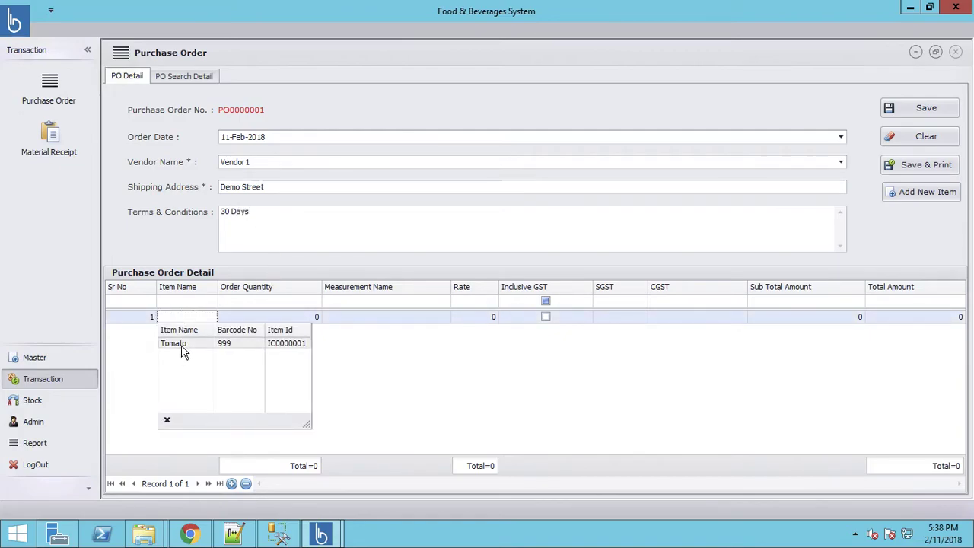
click(183, 344)
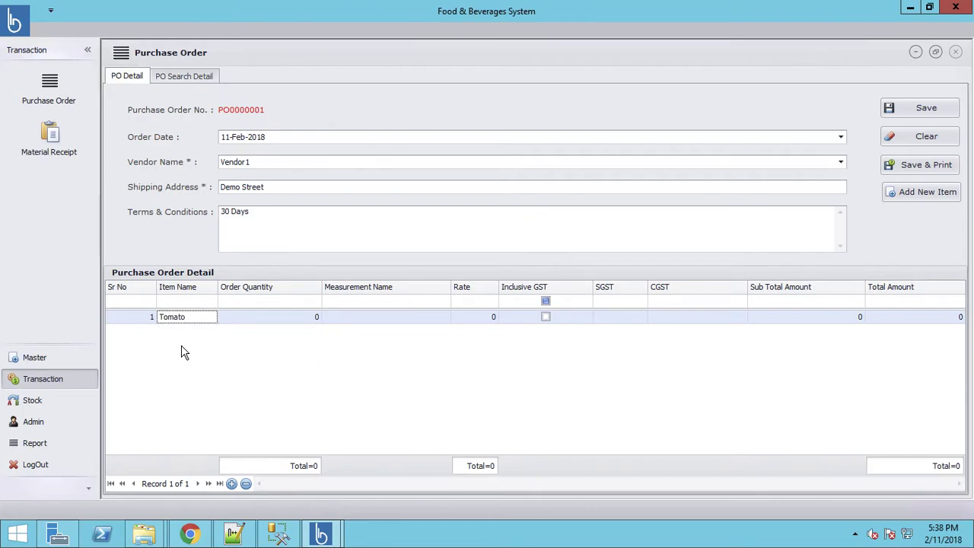
key(Tab)
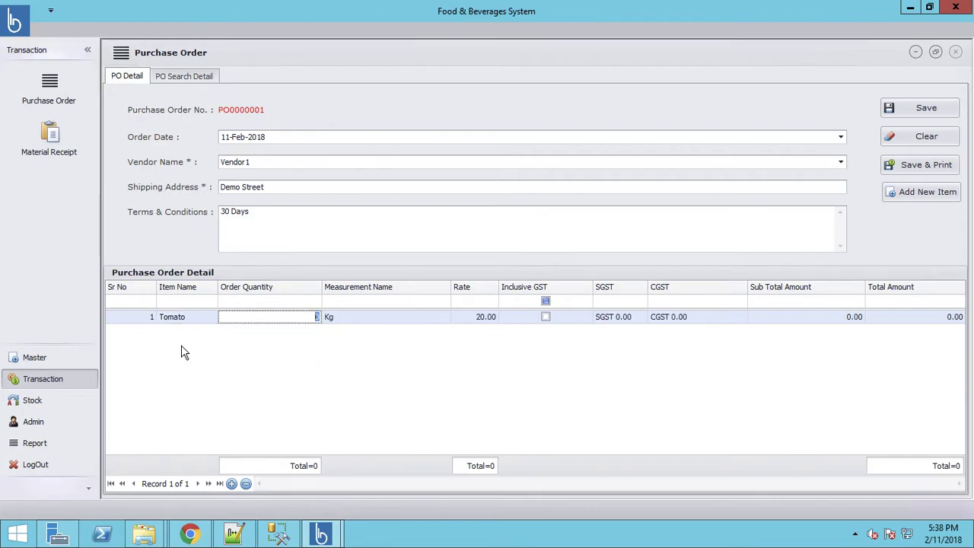
key(Tab)
key(shift+Tab)
text(100)
key(Tab)
key(Tab)
key(Tab)
key(Tab)
key(Tab)
key(Tab)
key(Tab)
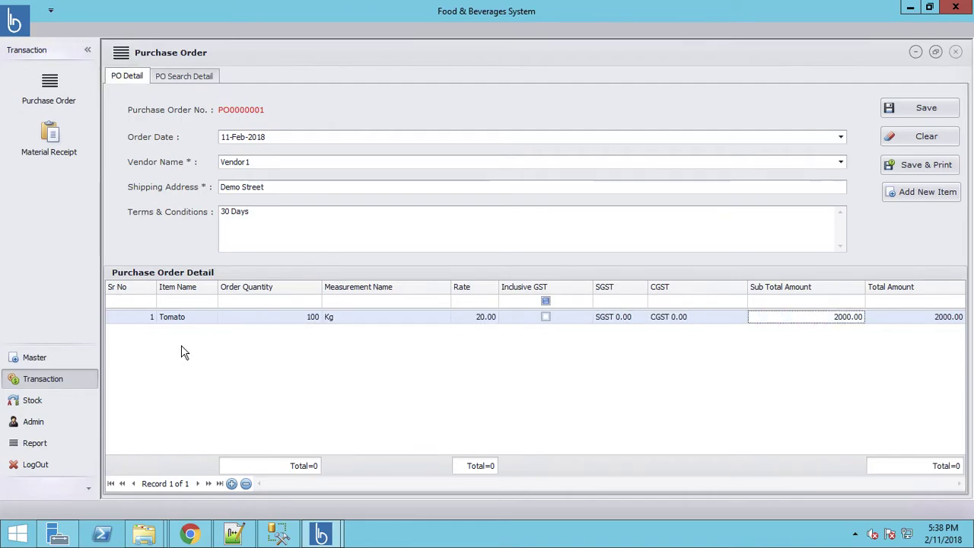
key(Tab)
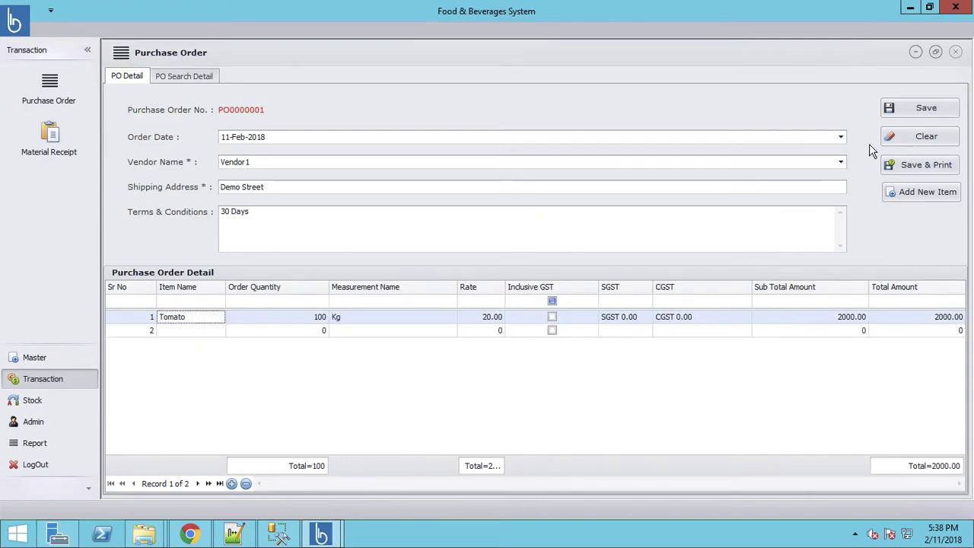
Delete the empty second row and save purchase order PO0000001
click(920, 111)
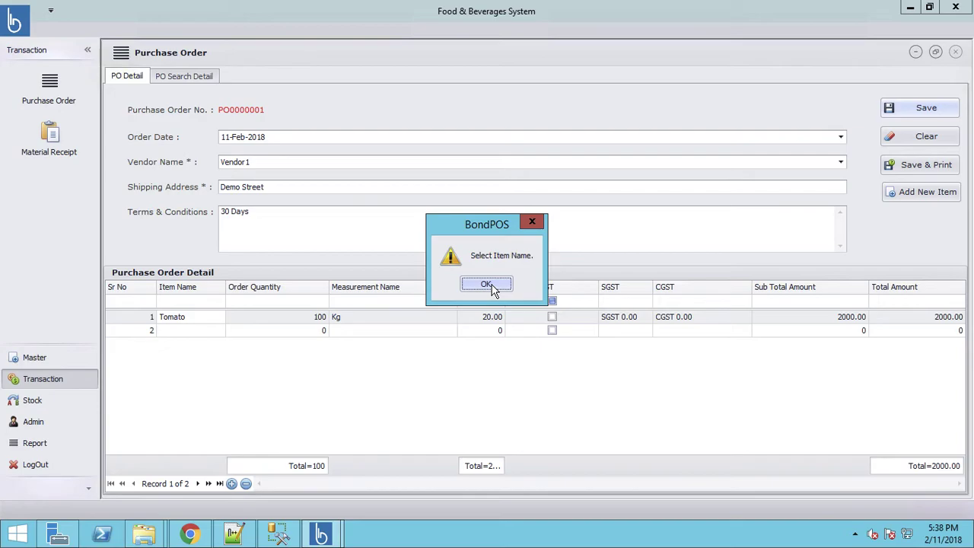
click(487, 284)
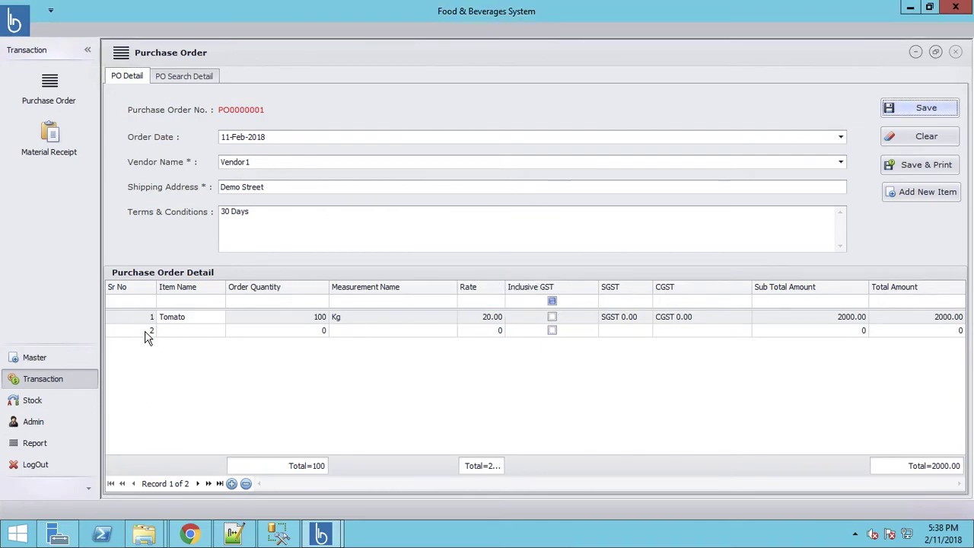
click(245, 484)
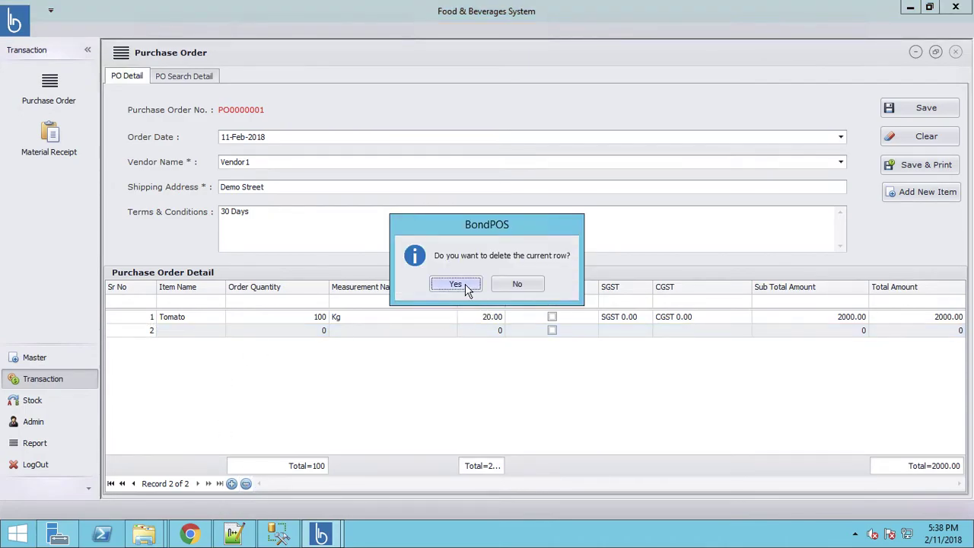
click(465, 283)
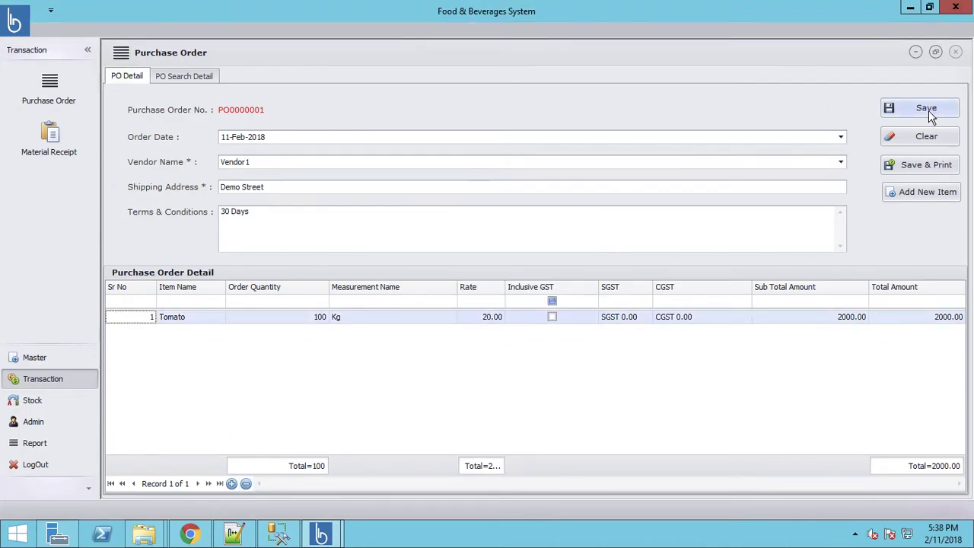
click(923, 112)
click(487, 283)
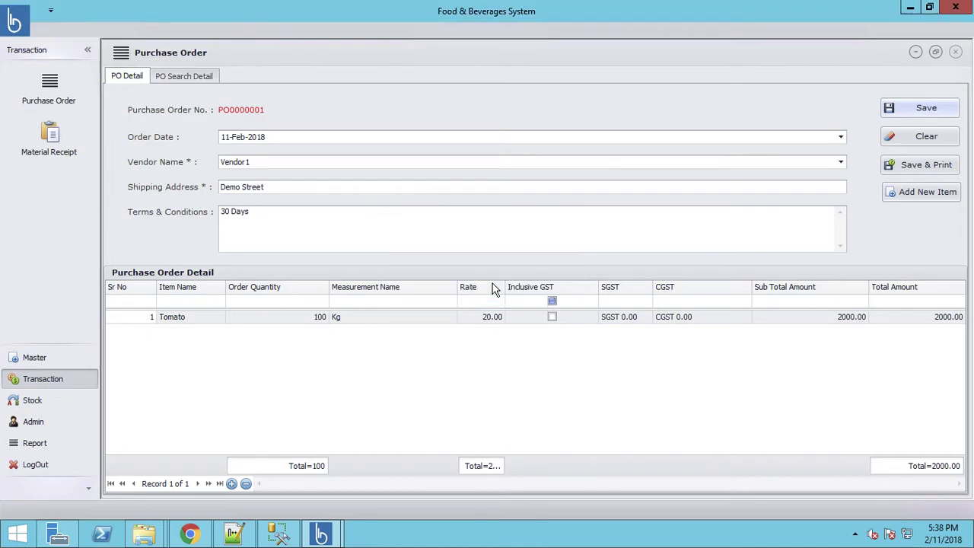
click(50, 135)
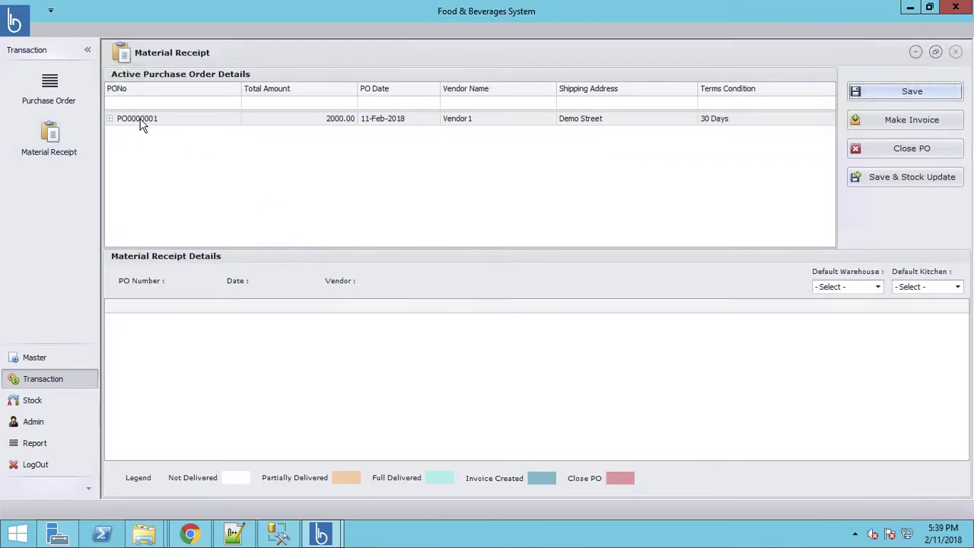
Receive 90 Tomato on PO0000001 into Demo2 Store warehouse and Non Veg kitchen, then make the invoice
click(139, 121)
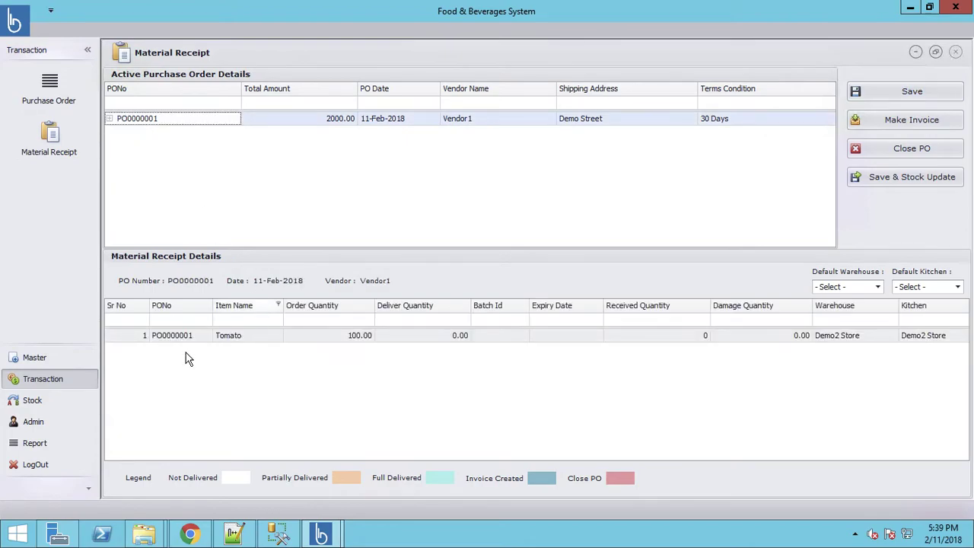
click(451, 336)
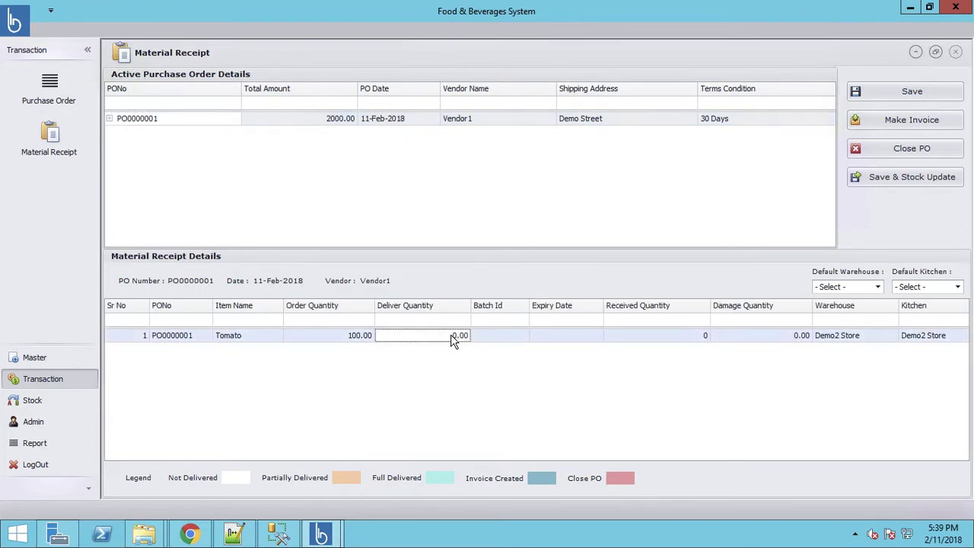
click(674, 336)
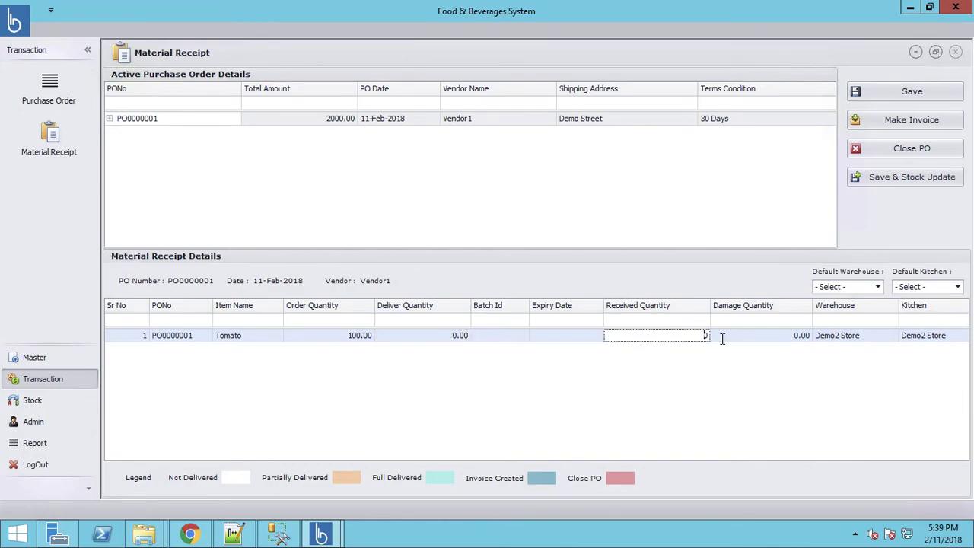
text(90)
click(857, 292)
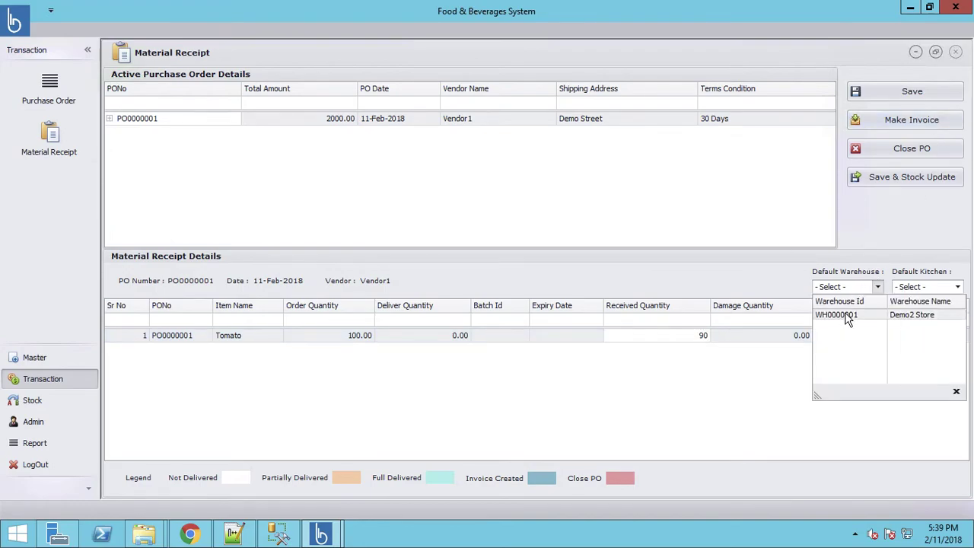
click(849, 319)
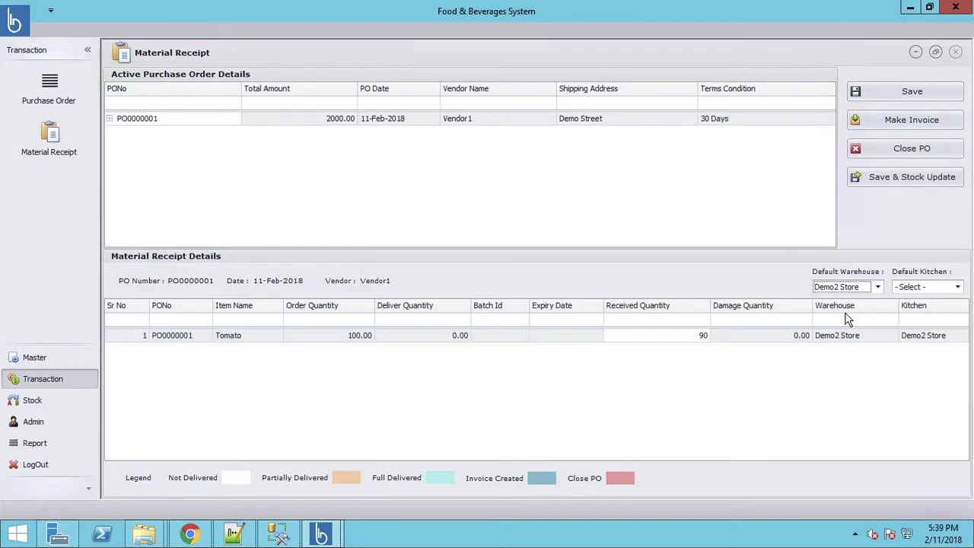
click(951, 289)
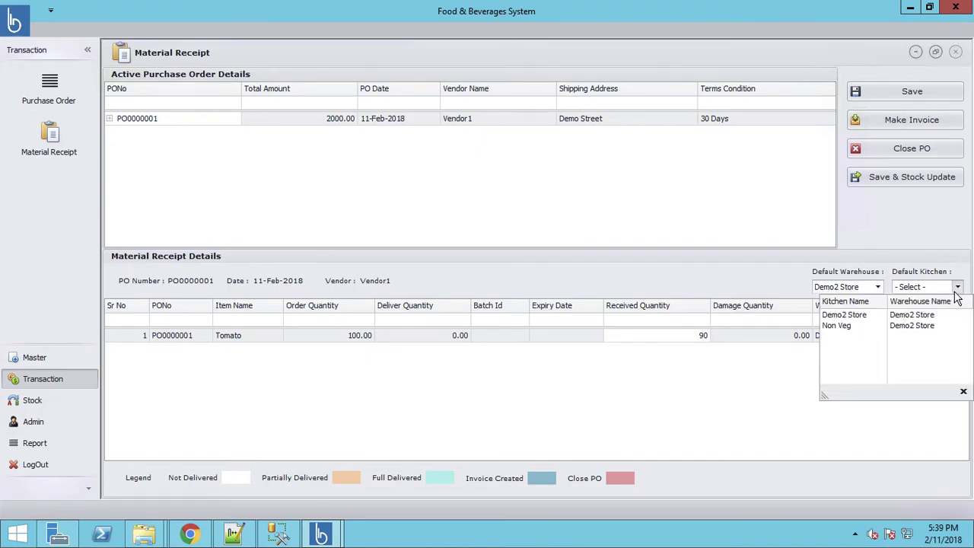
click(914, 328)
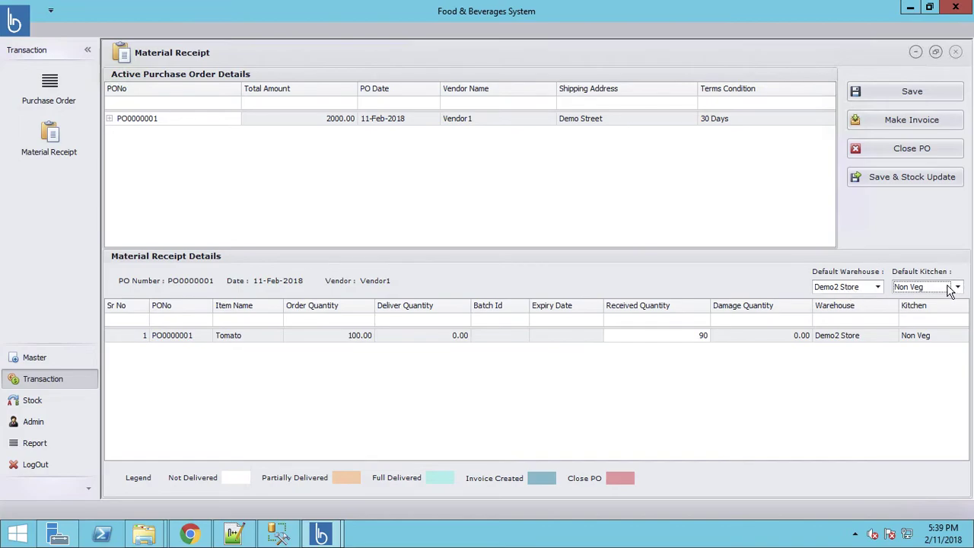
click(915, 123)
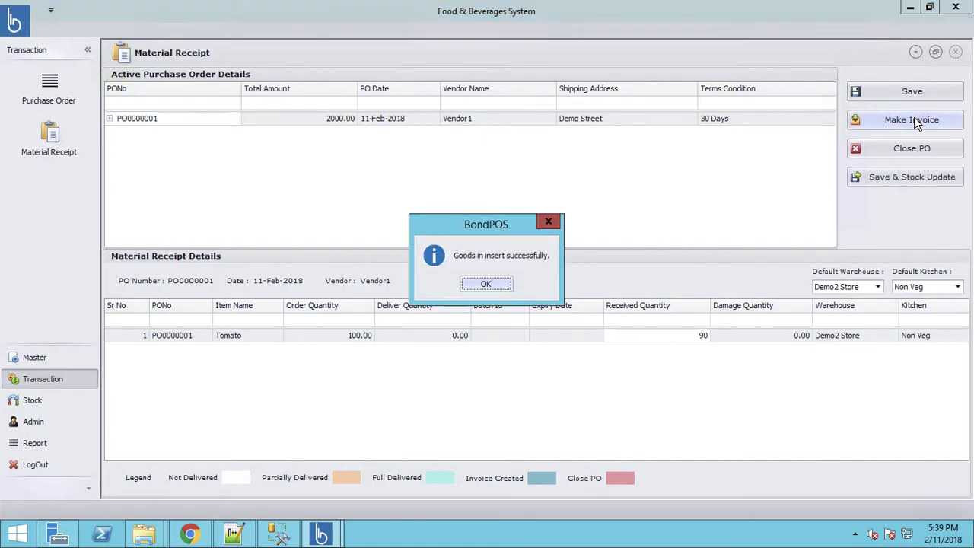
Save purchase invoice IN0000001 for the received Tomato, totalling 2000.00
click(486, 284)
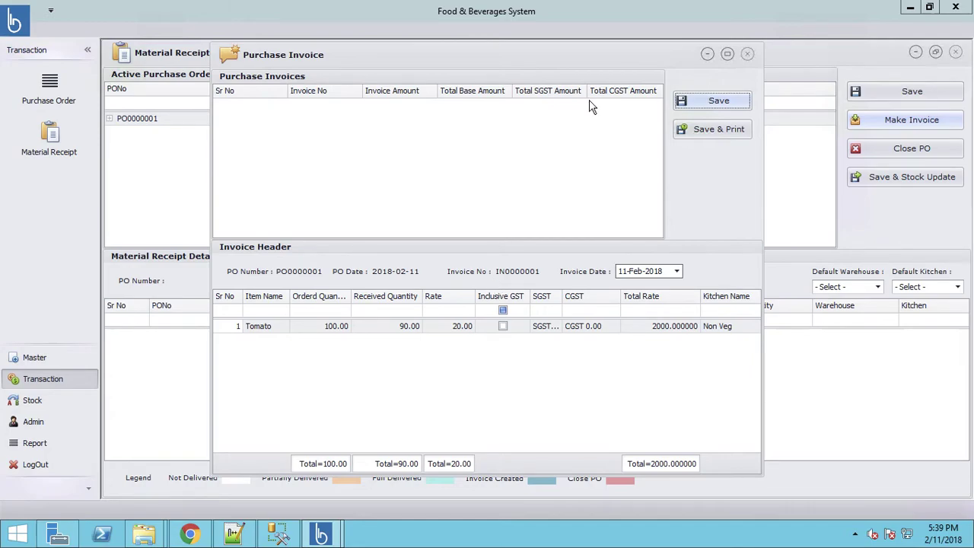
click(319, 329)
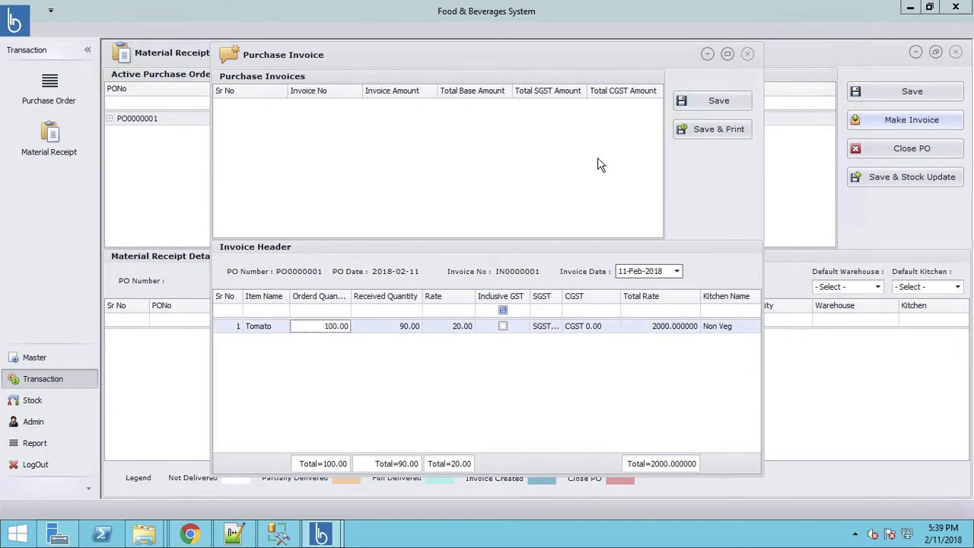
click(713, 106)
click(484, 288)
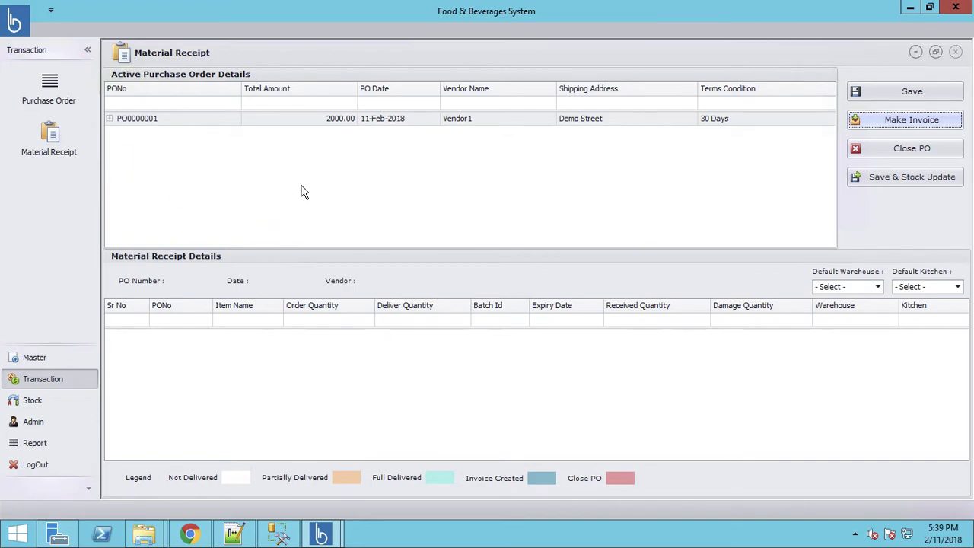
click(23, 404)
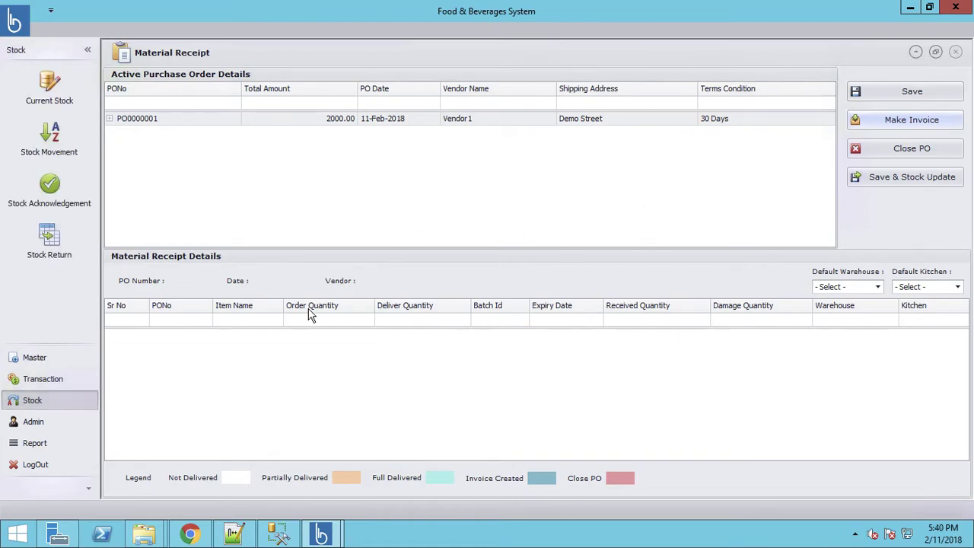
Filter Current Stock to the Pizza category in the Non Veg kitchen
click(49, 90)
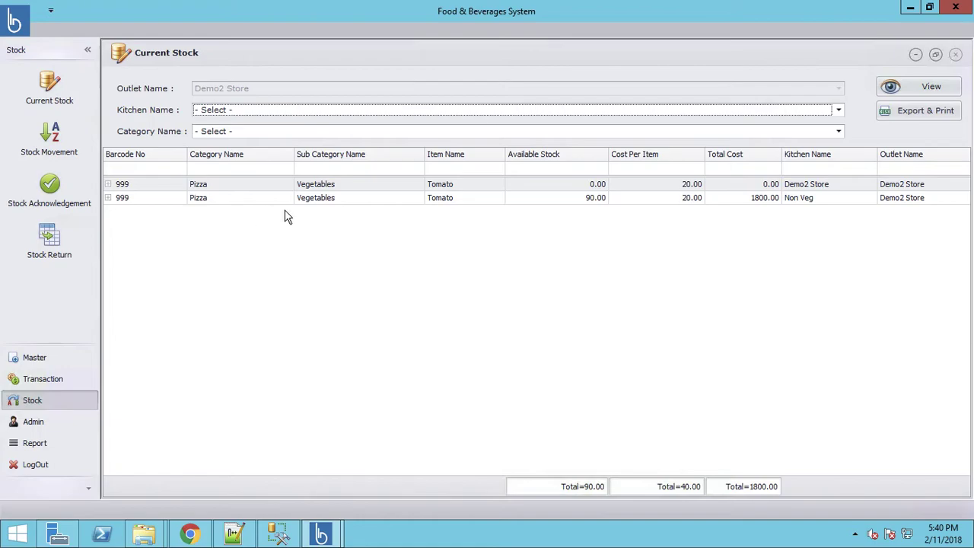
click(363, 201)
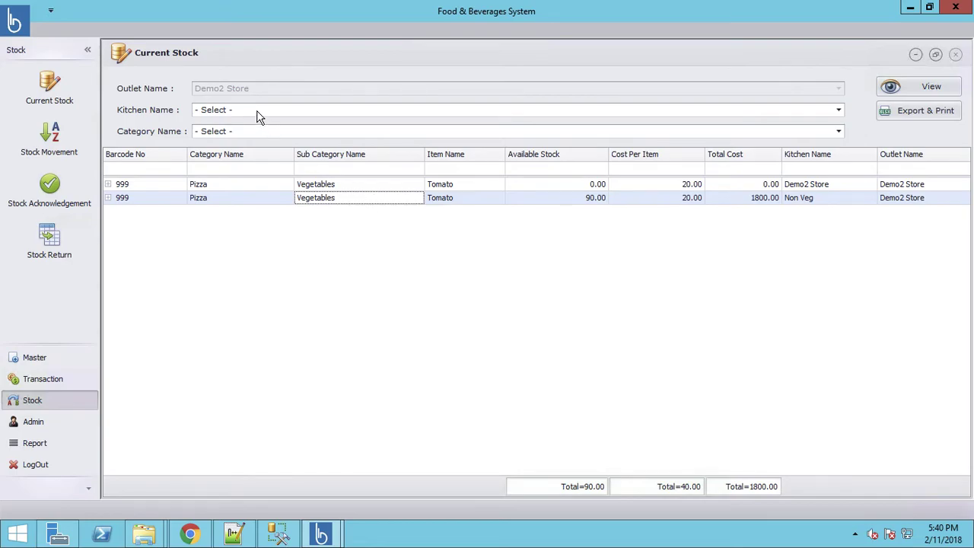
click(421, 113)
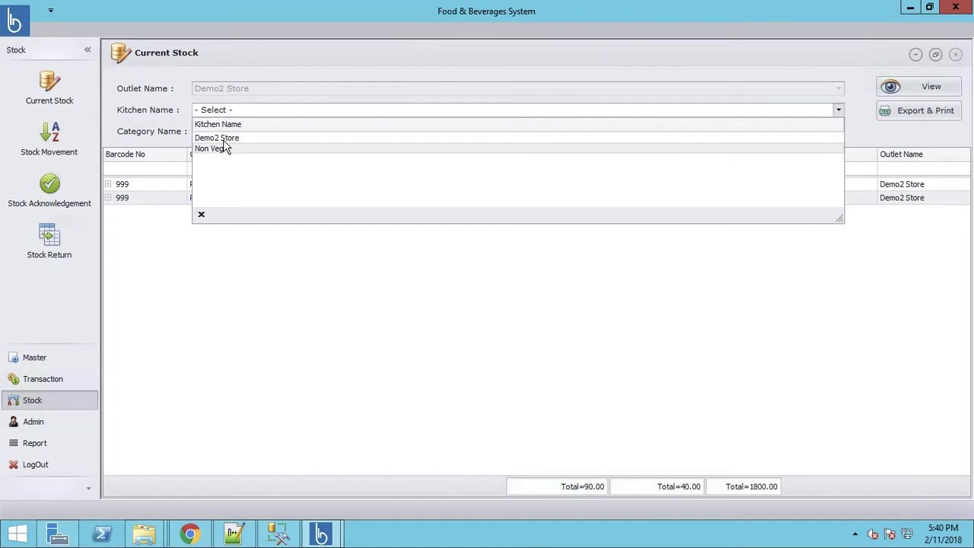
click(165, 131)
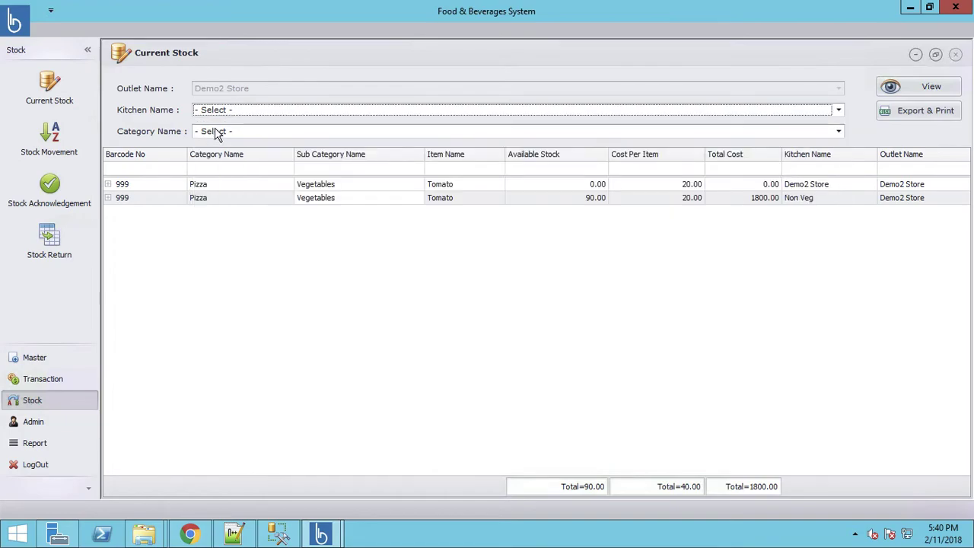
click(219, 133)
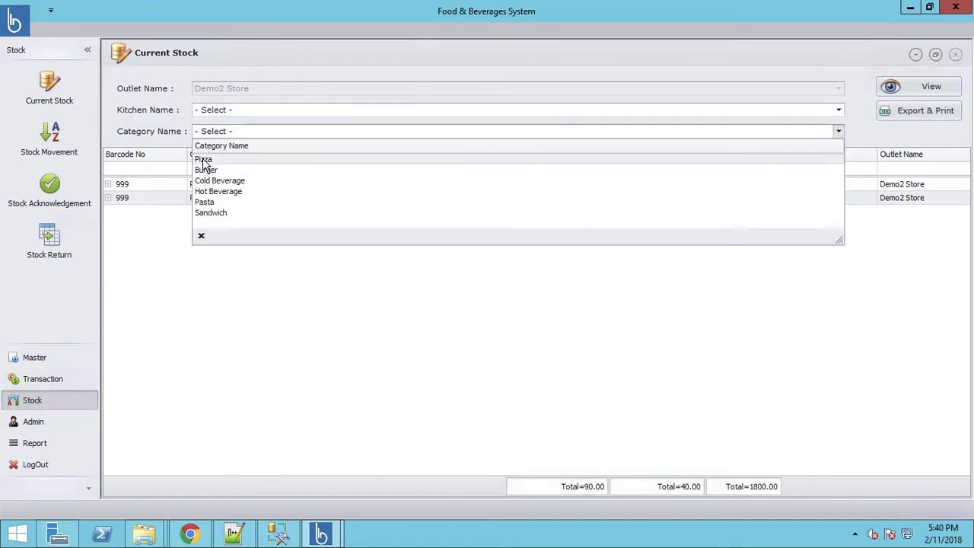
click(207, 160)
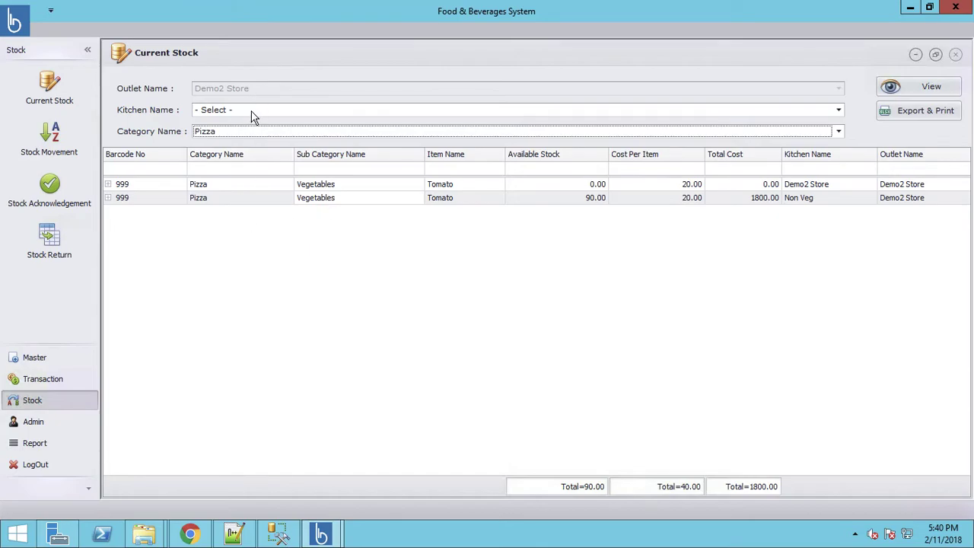
click(253, 113)
click(244, 150)
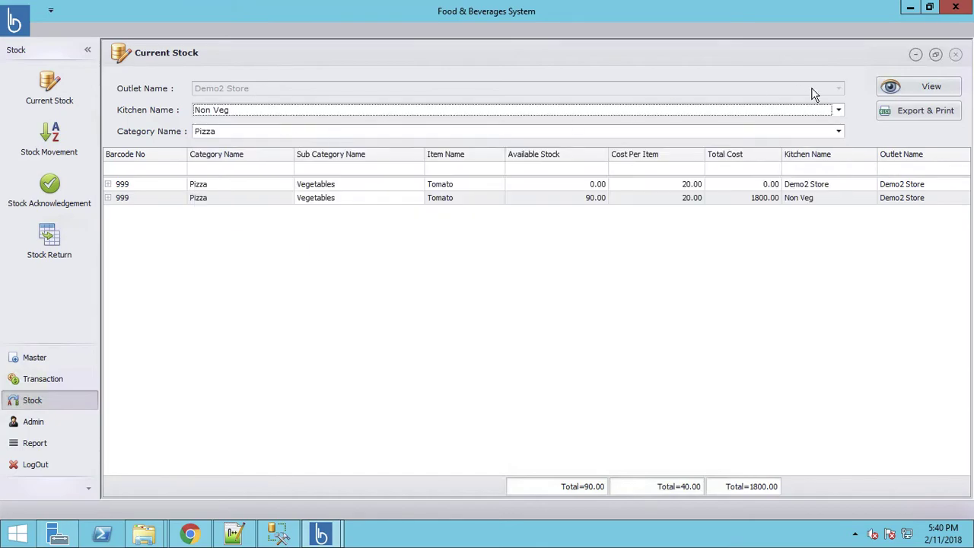
click(930, 90)
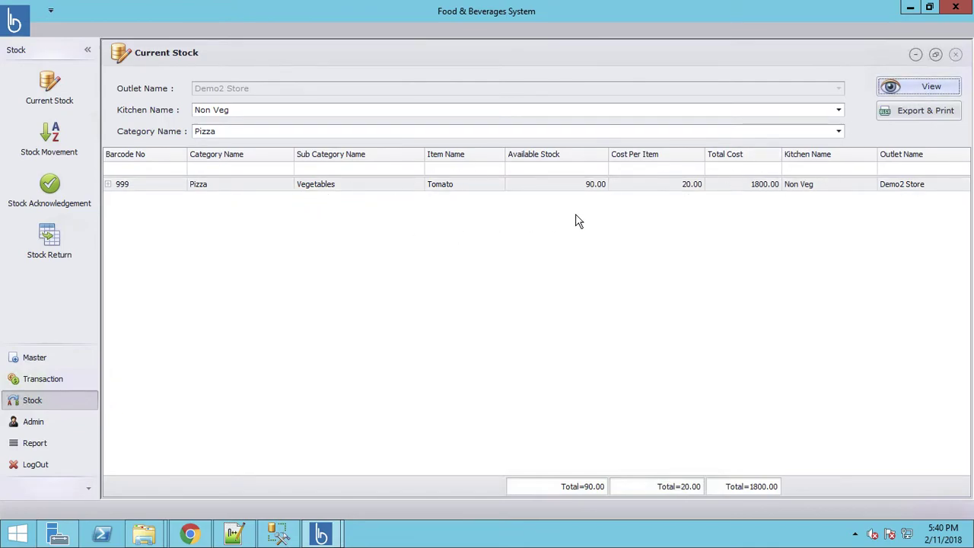
Check the Demo2 Store kitchen's stock, then return to Non Veg showing 90 Tomato
click(291, 114)
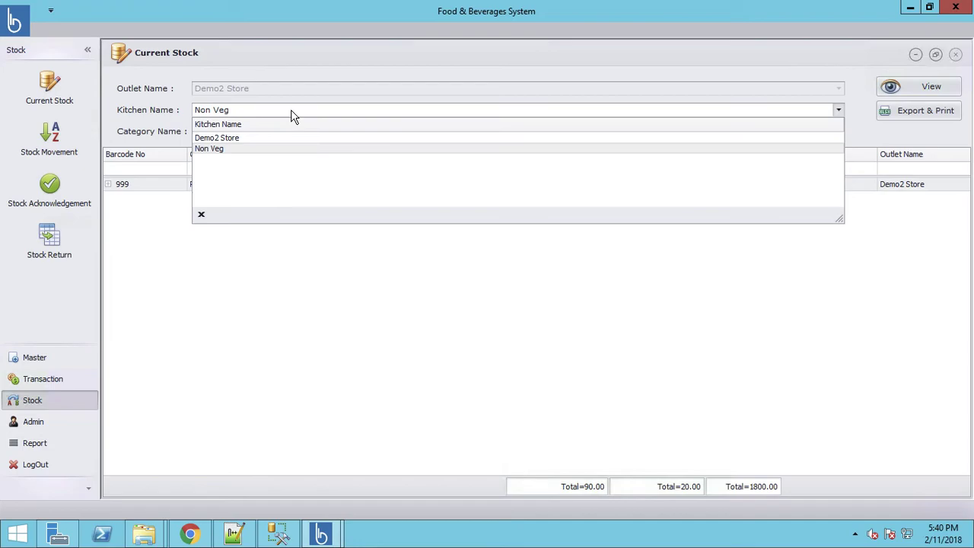
click(230, 139)
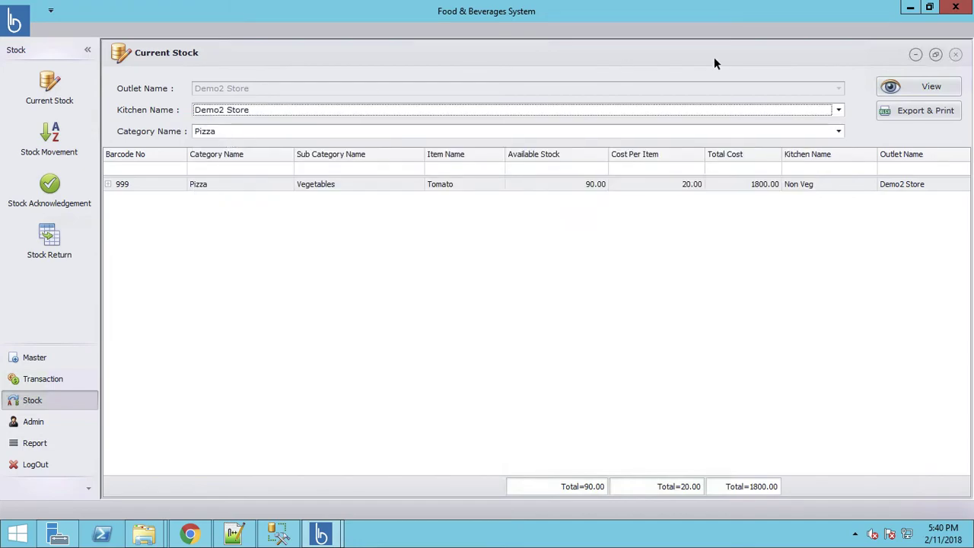
click(925, 88)
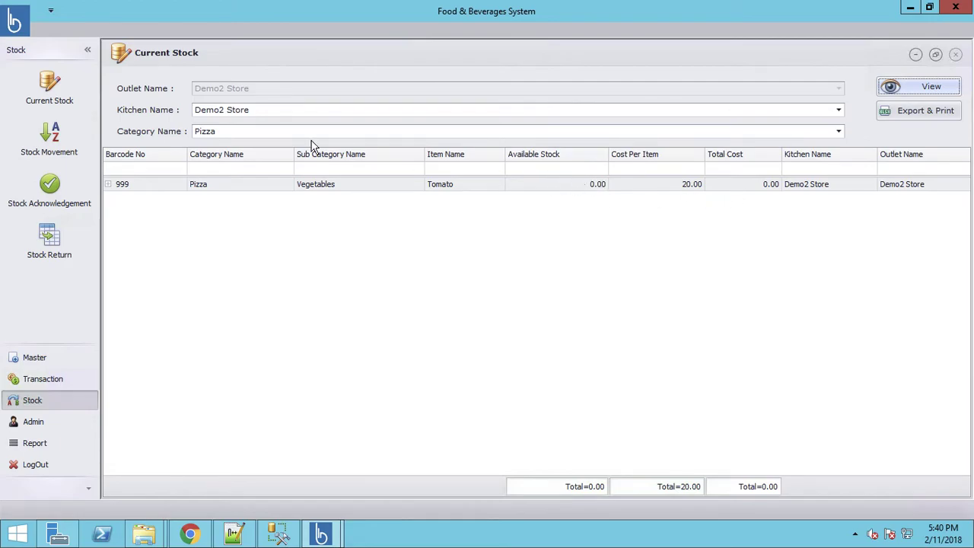
click(259, 115)
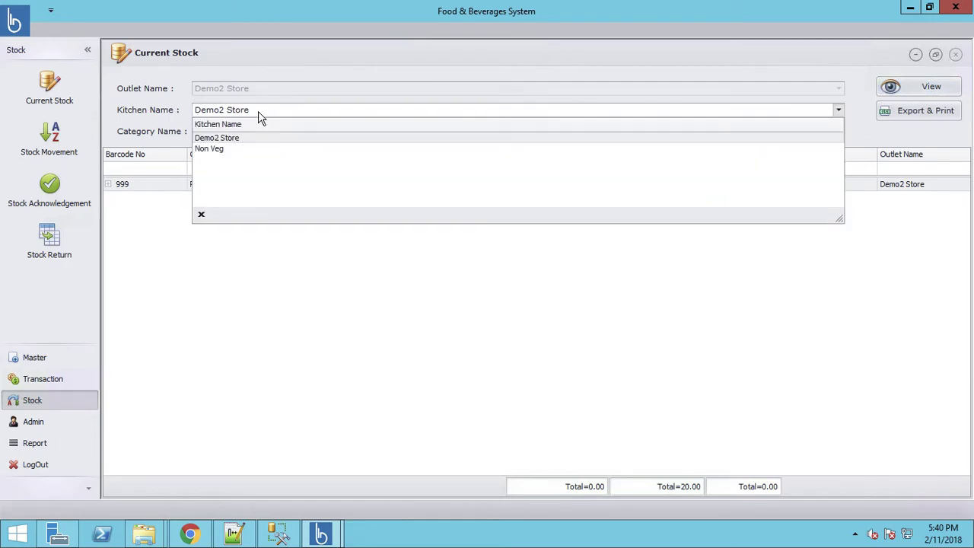
click(236, 149)
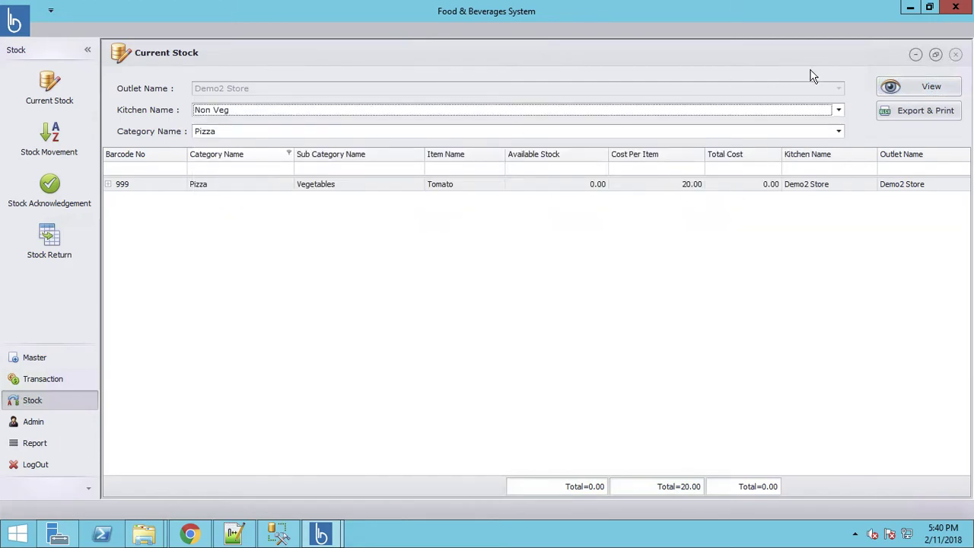
click(930, 90)
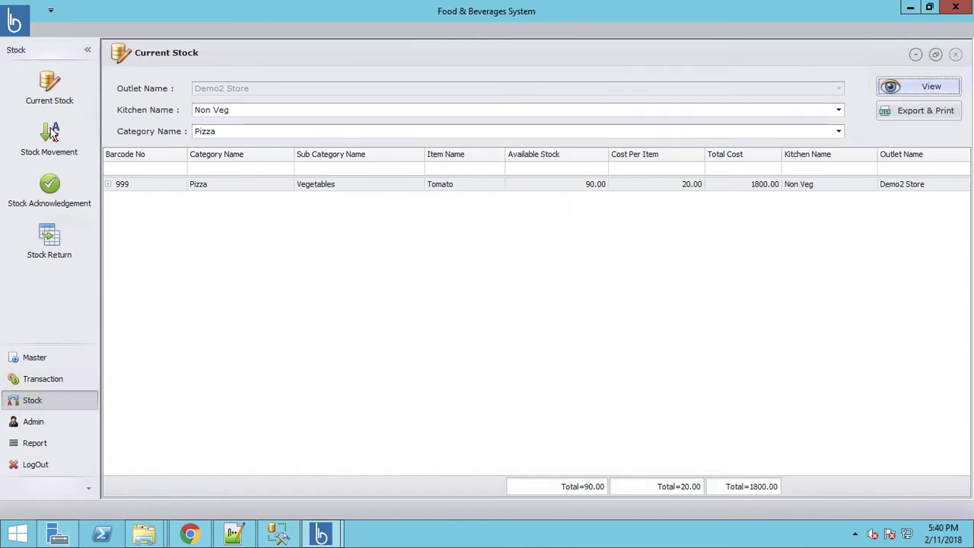
click(44, 149)
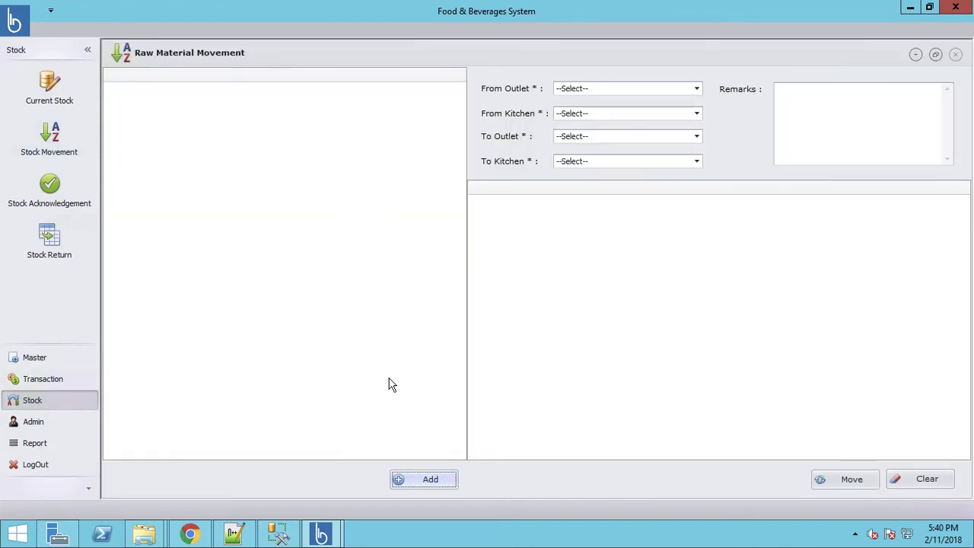
Set the transfer from Demo2 Store/Non Veg to the Demo2 Store outlet and kitchen
click(605, 90)
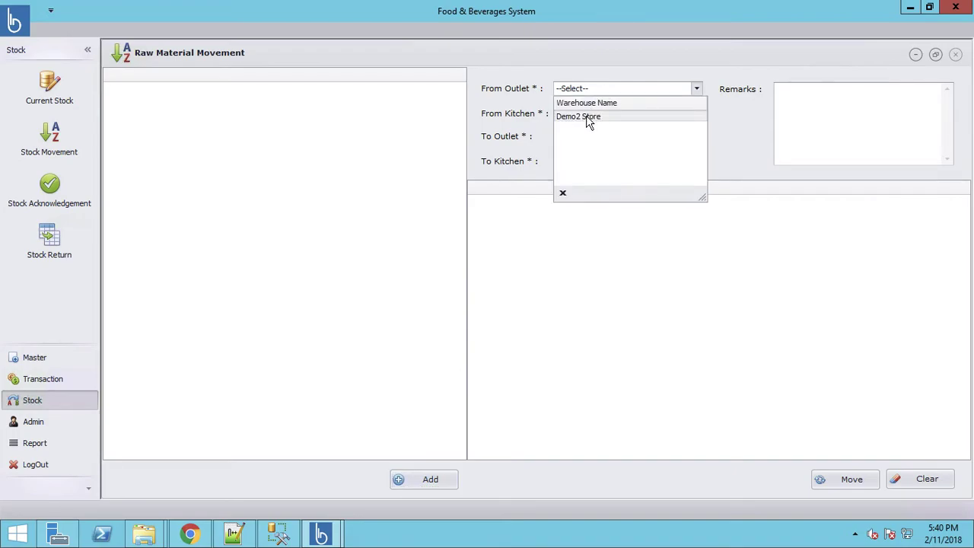
click(587, 118)
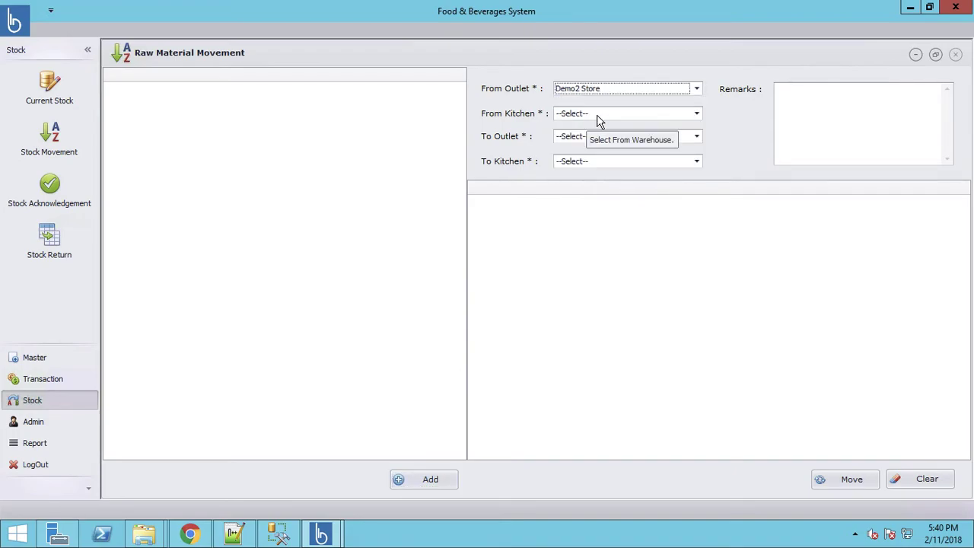
click(597, 116)
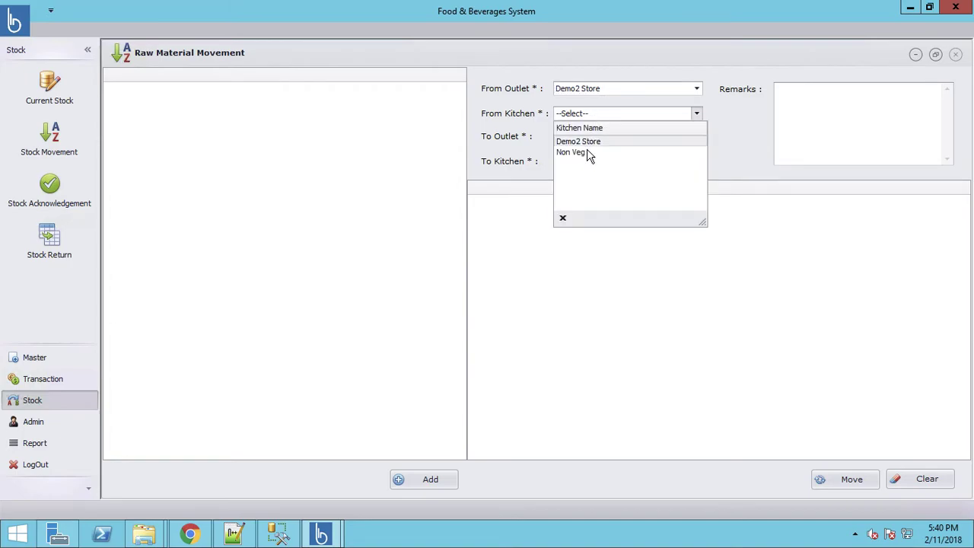
click(587, 153)
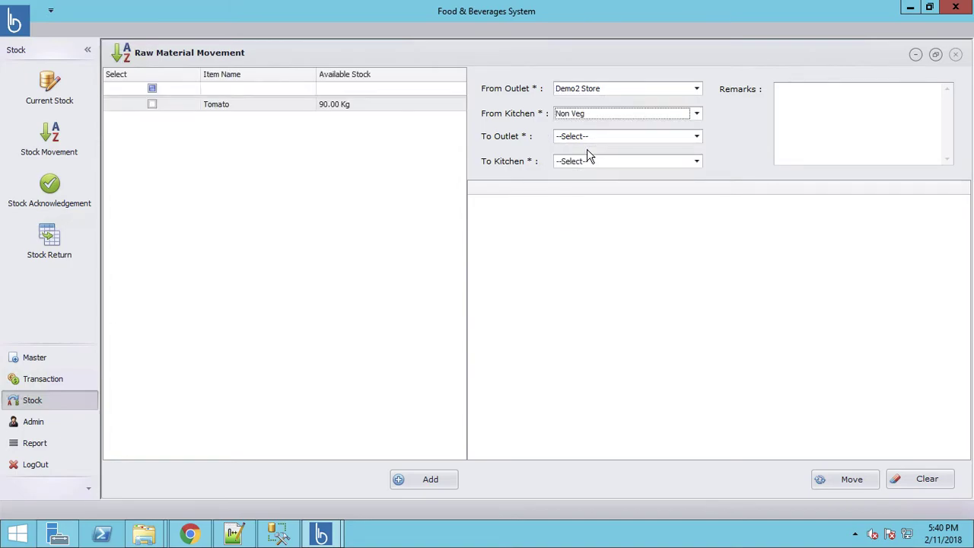
click(697, 89)
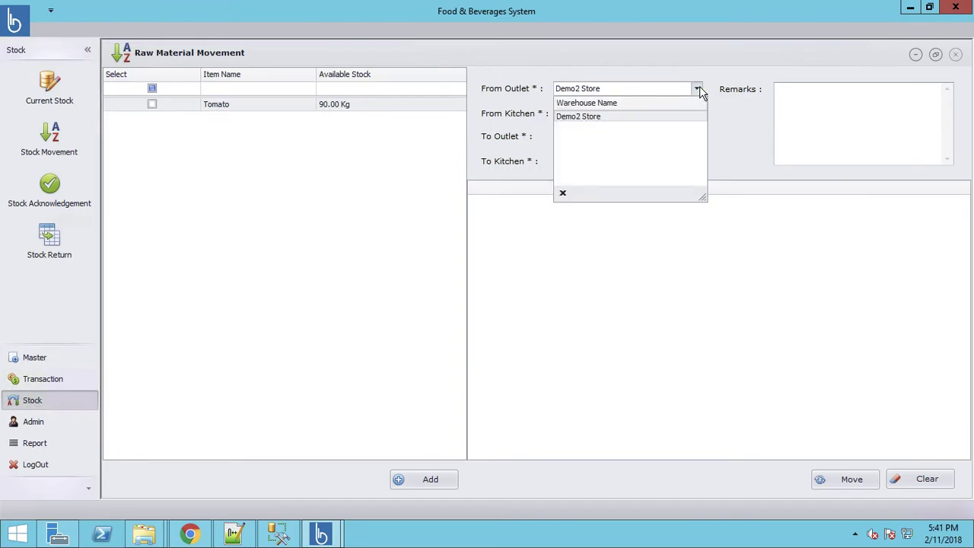
click(700, 91)
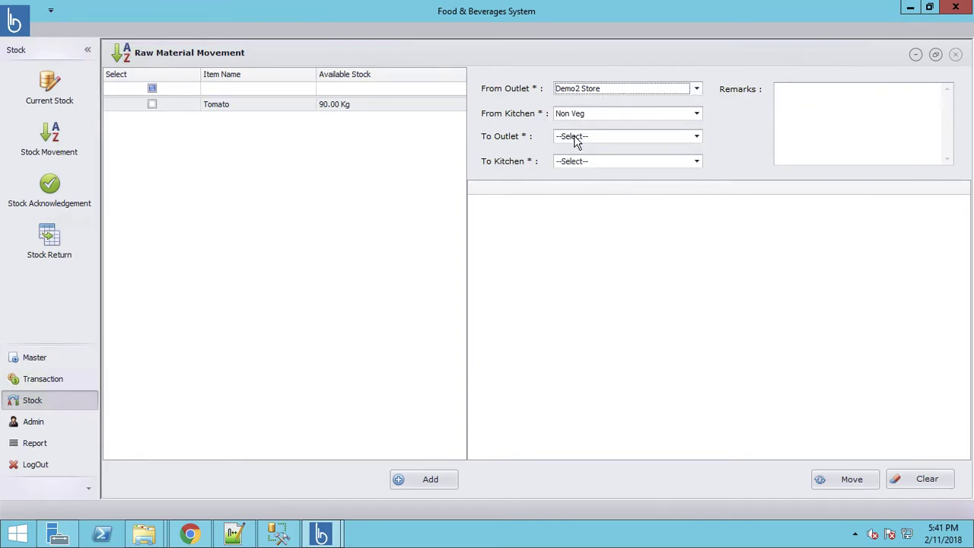
click(575, 138)
click(582, 164)
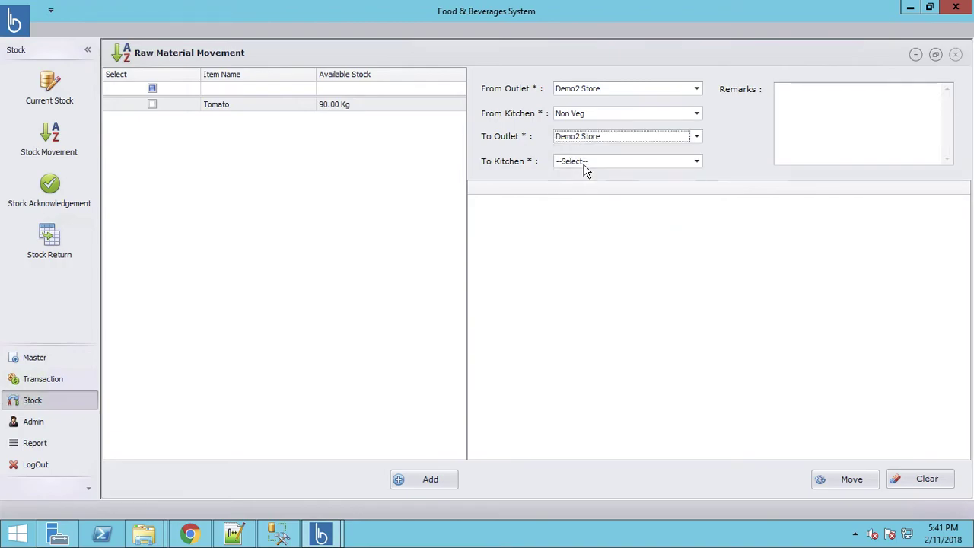
click(589, 162)
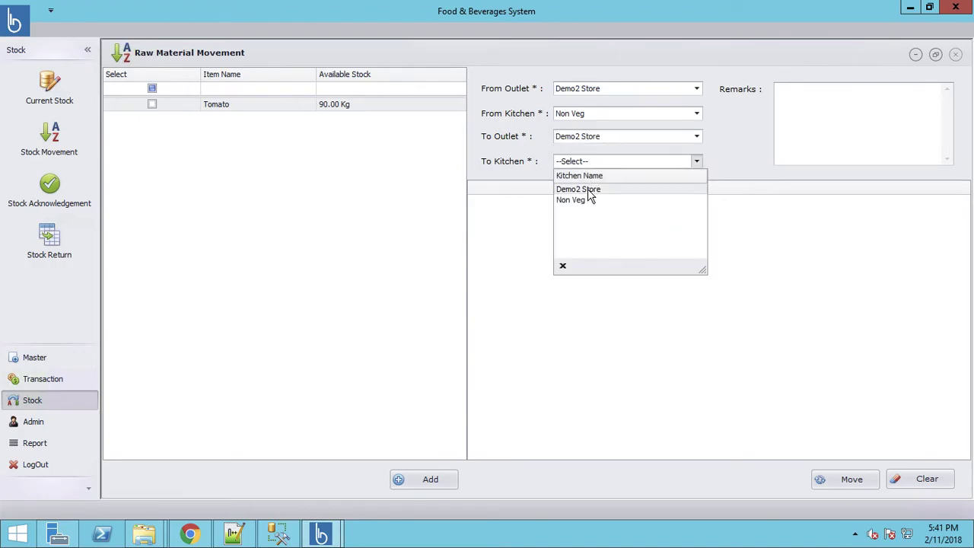
click(588, 190)
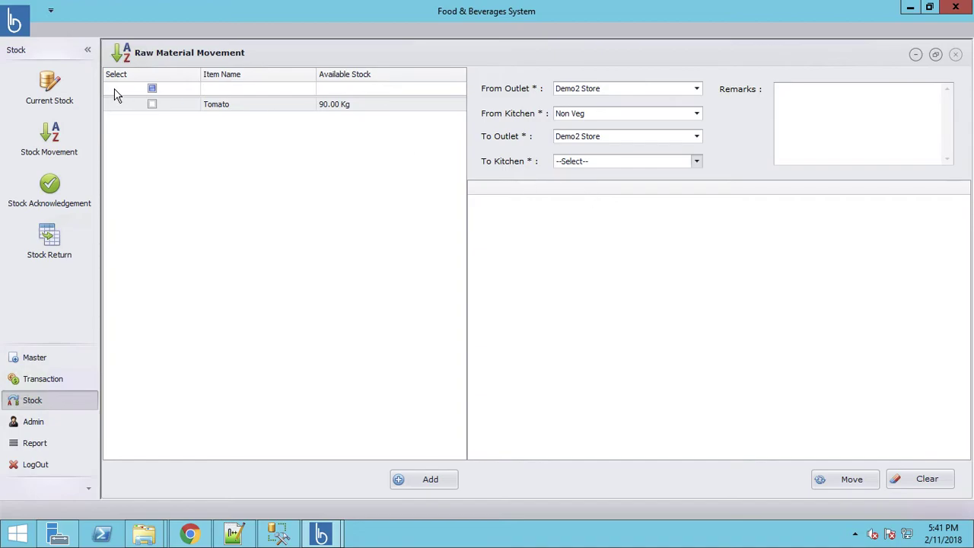
Add Tomato to the transfer list with quantity 40 and move it
click(152, 107)
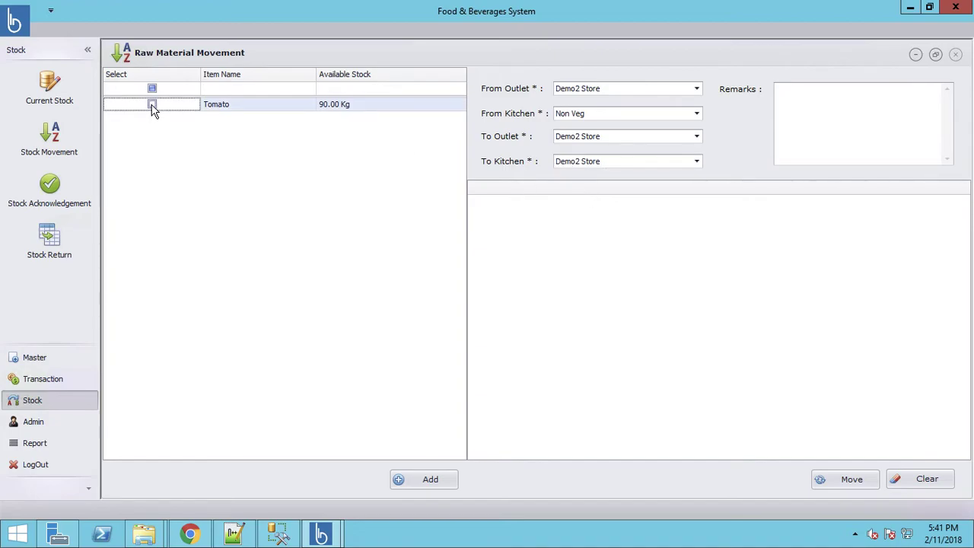
click(446, 485)
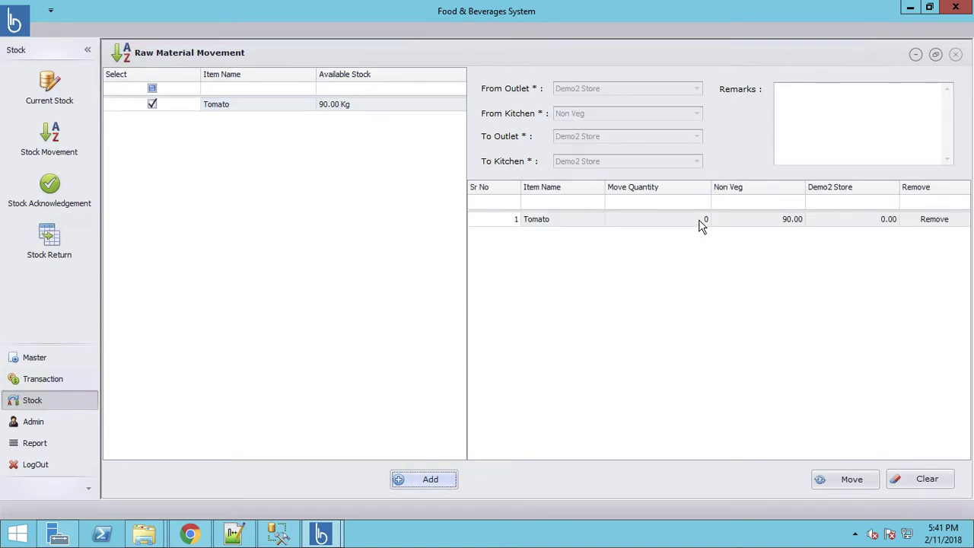
click(698, 220)
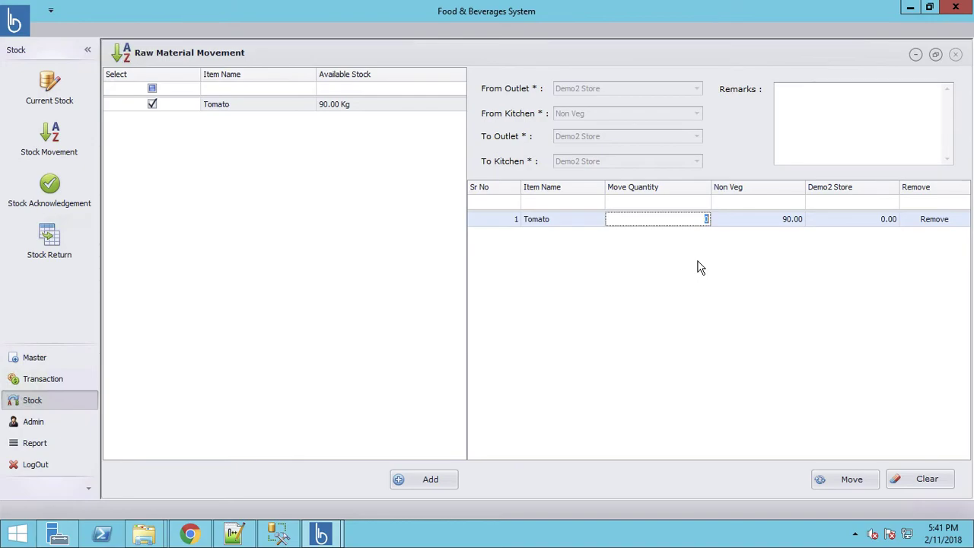
text(40)
key(Tab)
key(Tab)
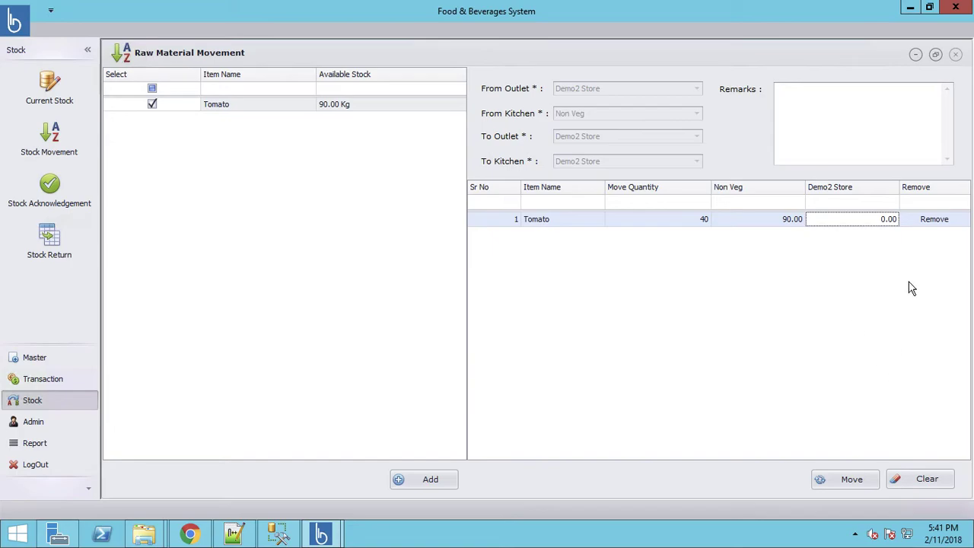
click(843, 479)
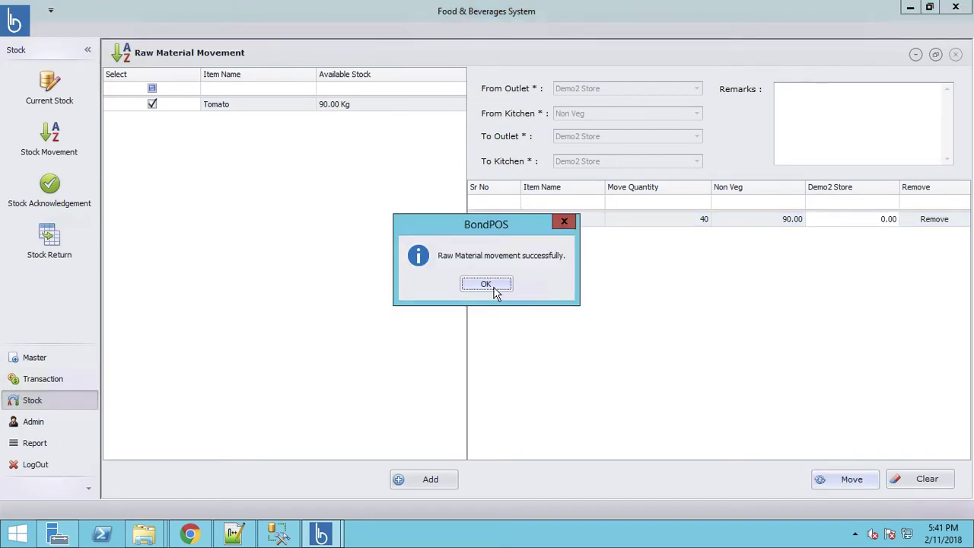
click(494, 287)
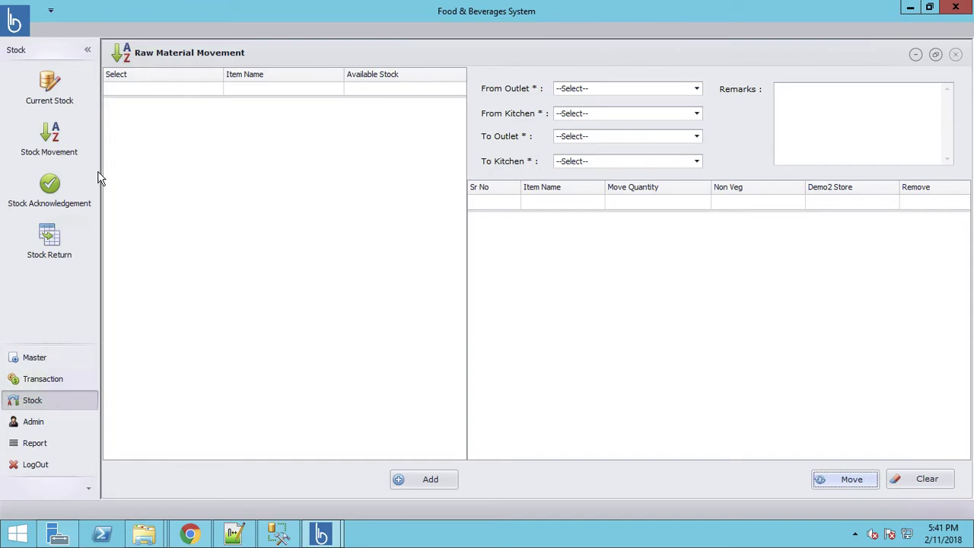
View Current Stock filtered to the Demo2 Store kitchen and Pizza category, showing Tomato at 0.00
click(48, 94)
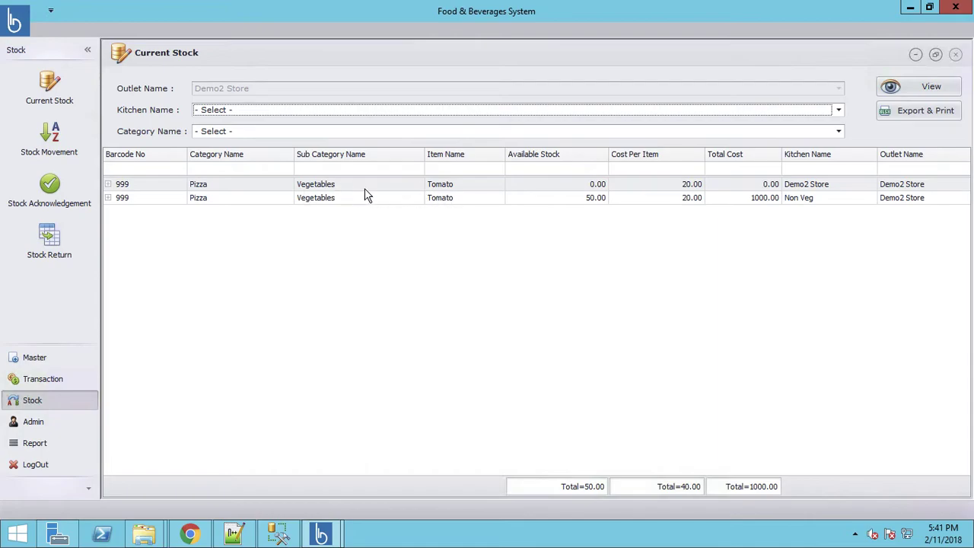
click(302, 118)
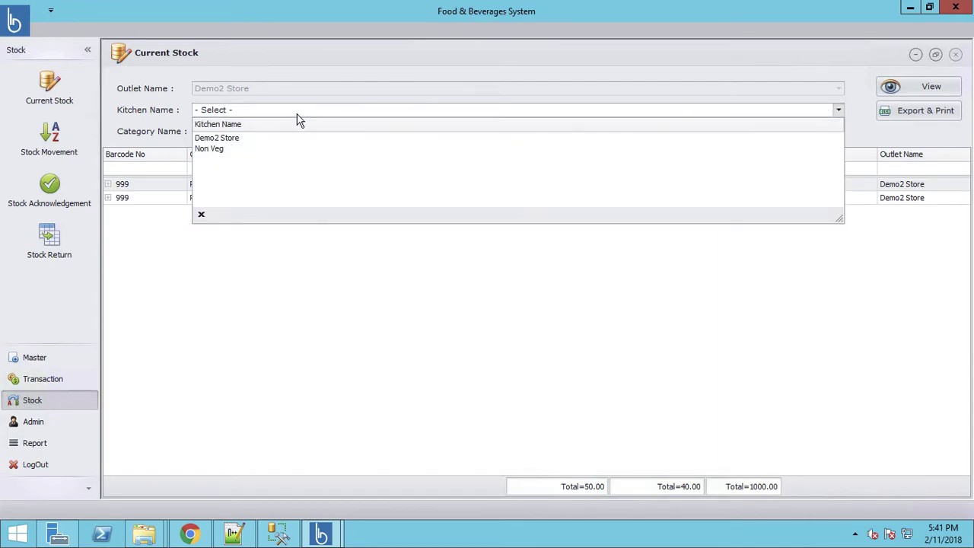
click(258, 140)
click(264, 132)
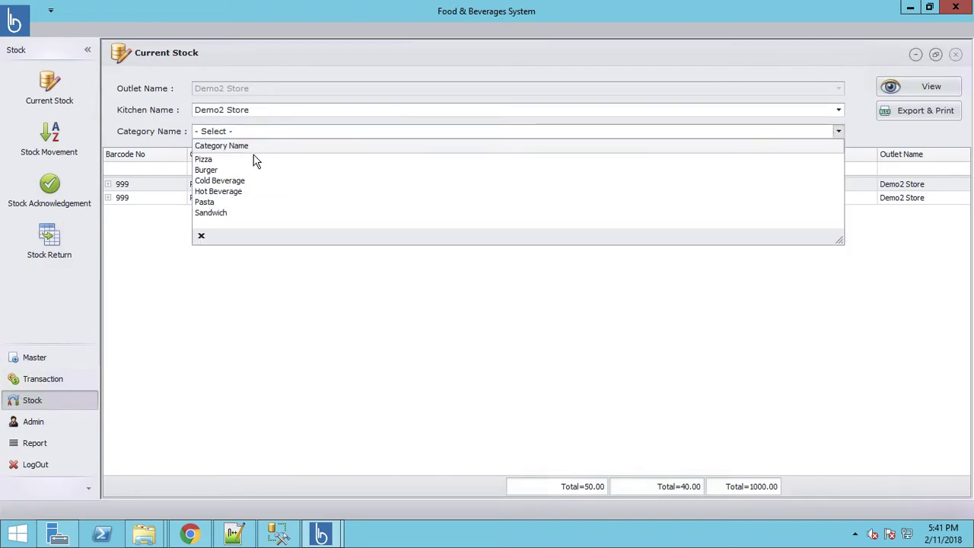
click(256, 159)
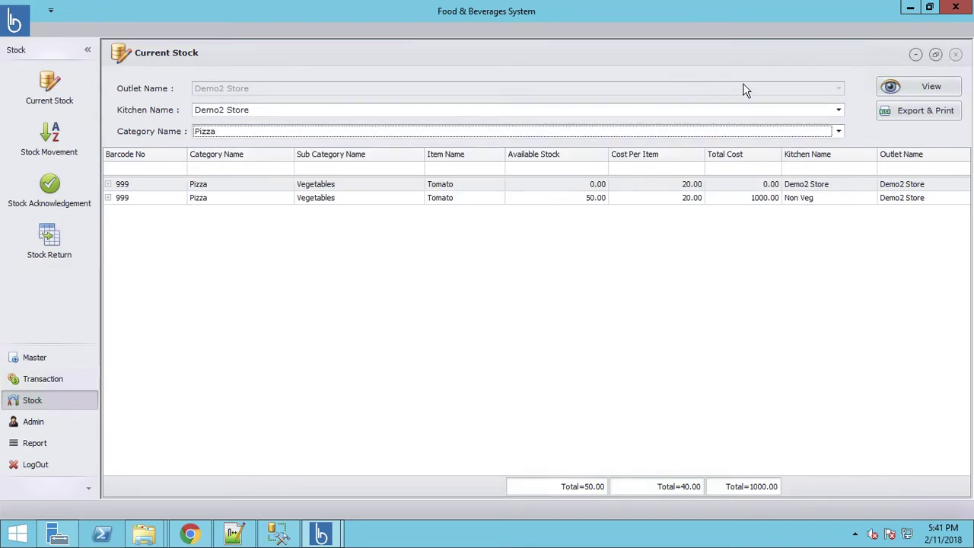
click(931, 86)
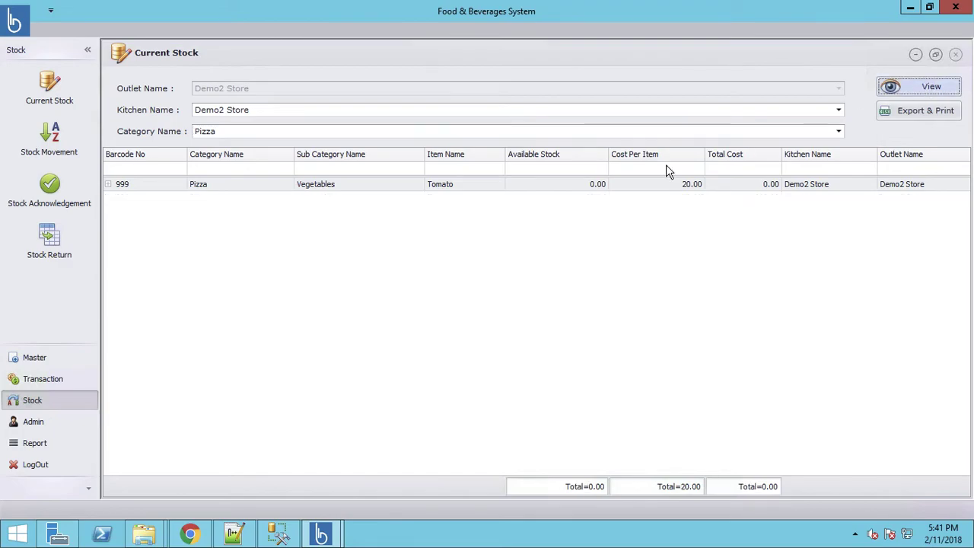
Acknowledge transfer MV0000001 of 40 Tomato with Manager as the acknowledger
click(51, 195)
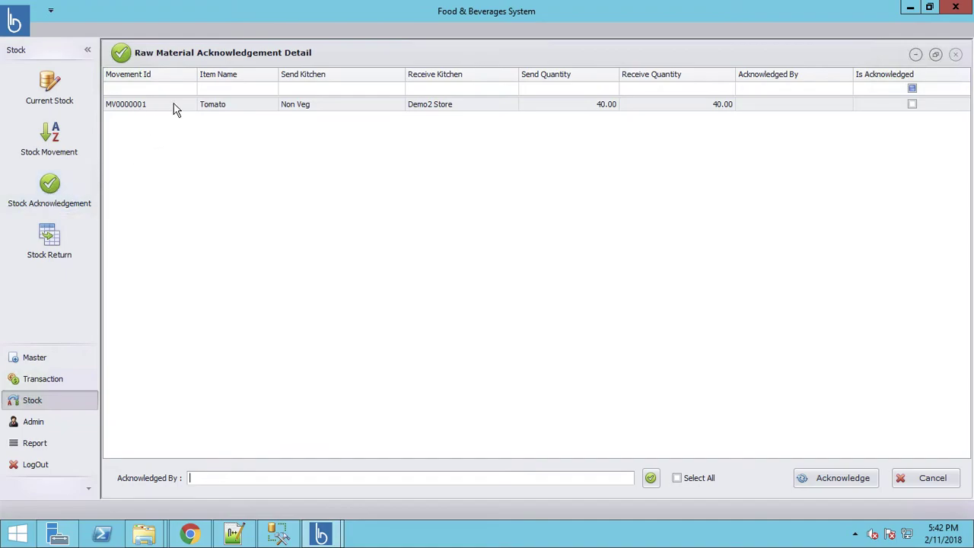
click(238, 111)
click(912, 104)
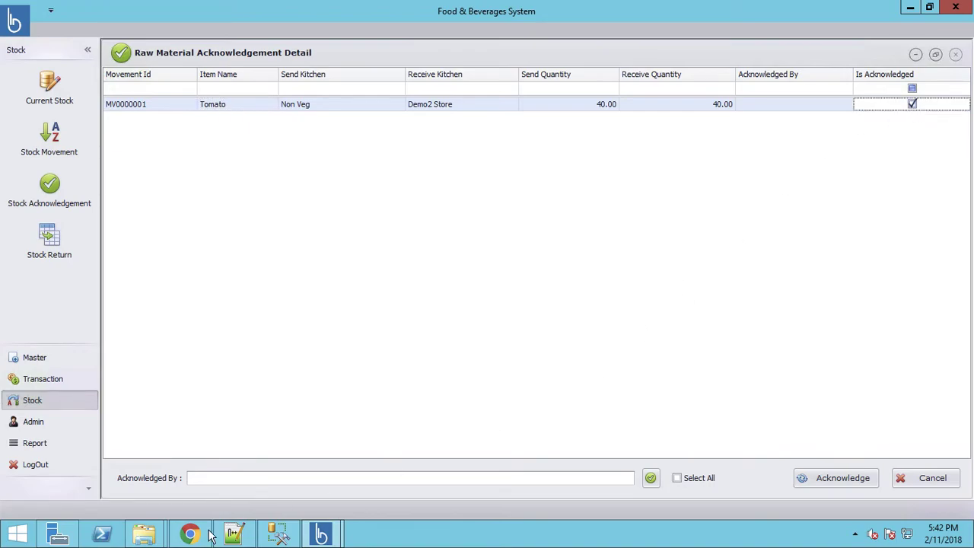
click(273, 478)
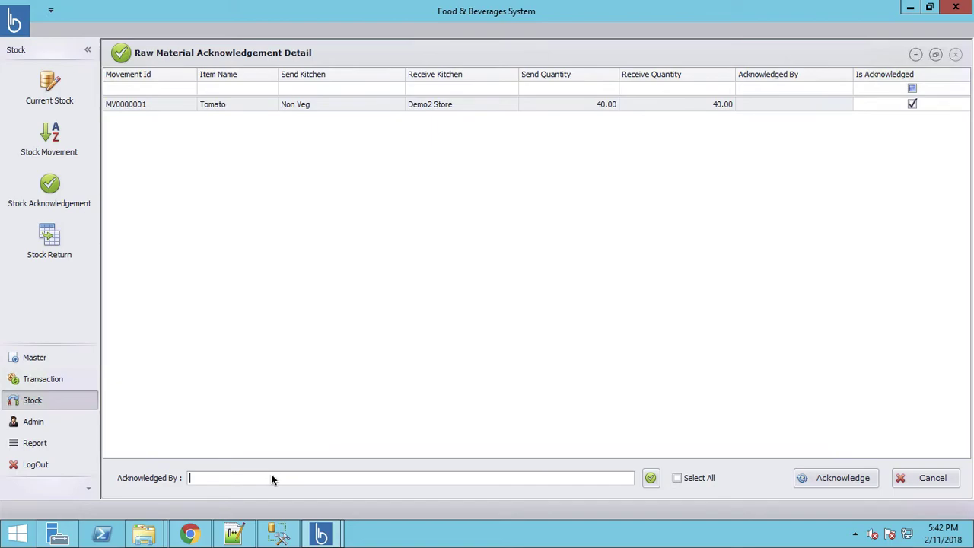
text(Manager)
click(651, 478)
click(827, 477)
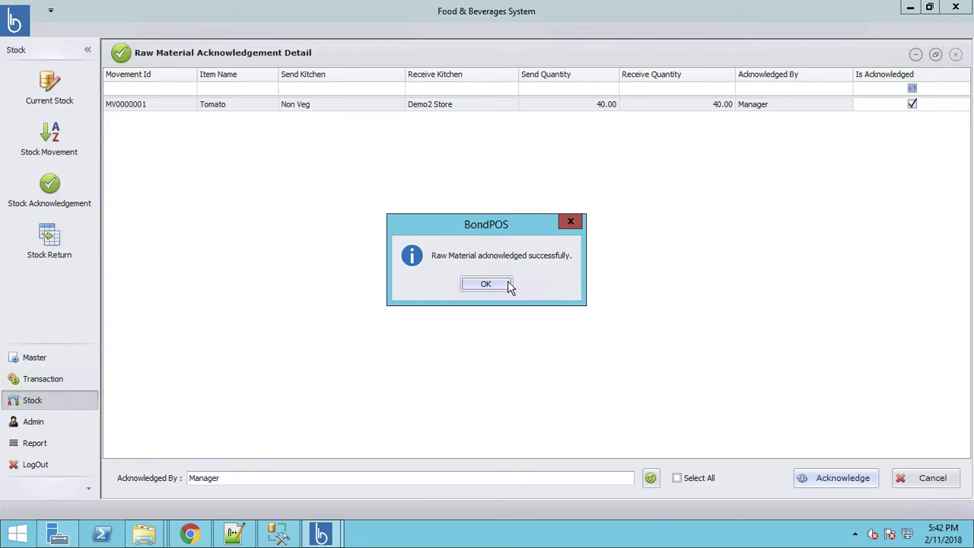
click(503, 286)
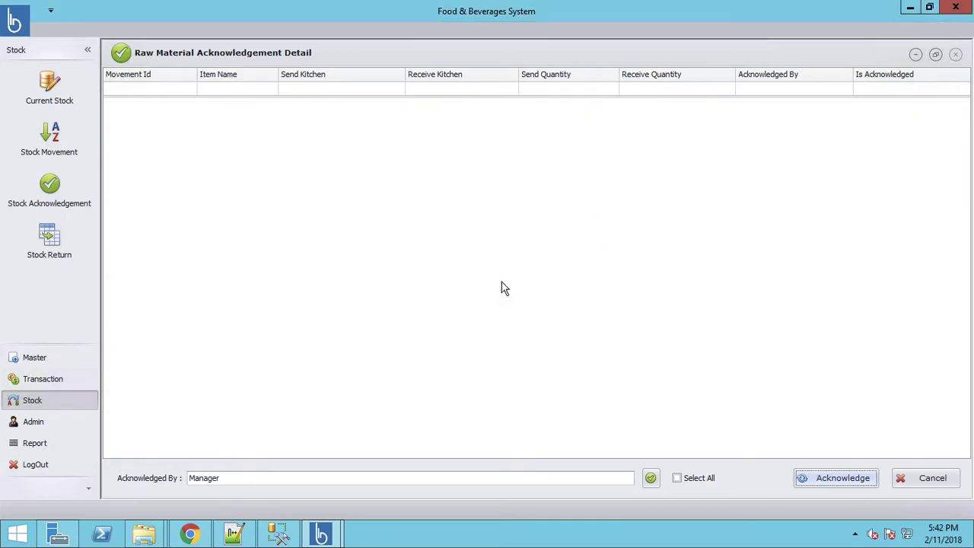
Open Current Stock to see 40 Tomato in Demo2 Store and 50 in Non Veg
click(58, 89)
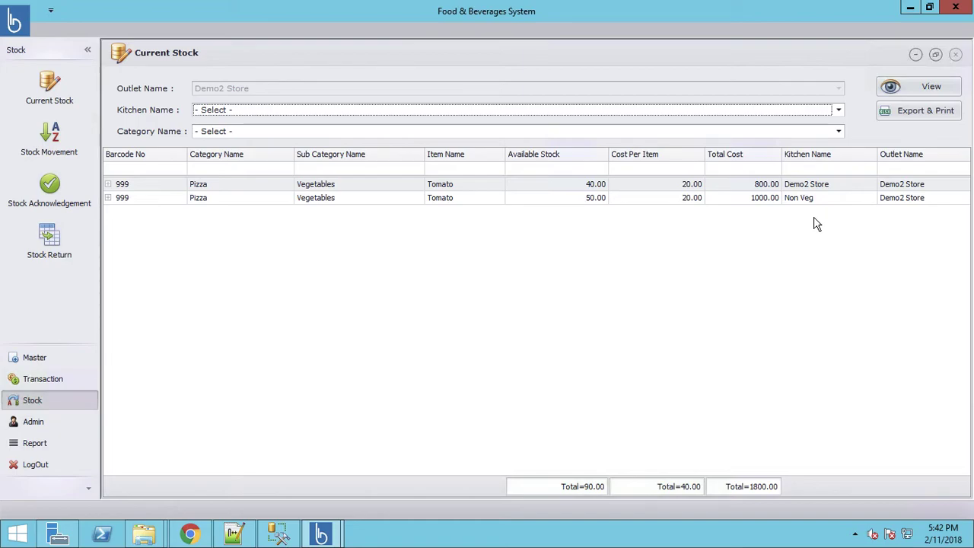
Bring up the empty Stock Return transfer detail page and show the Admin options
click(47, 240)
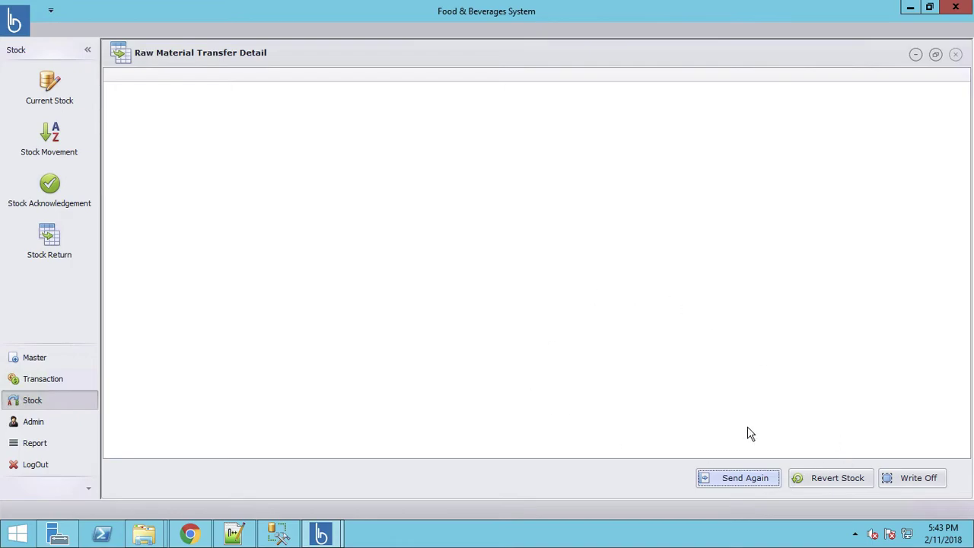
click(47, 190)
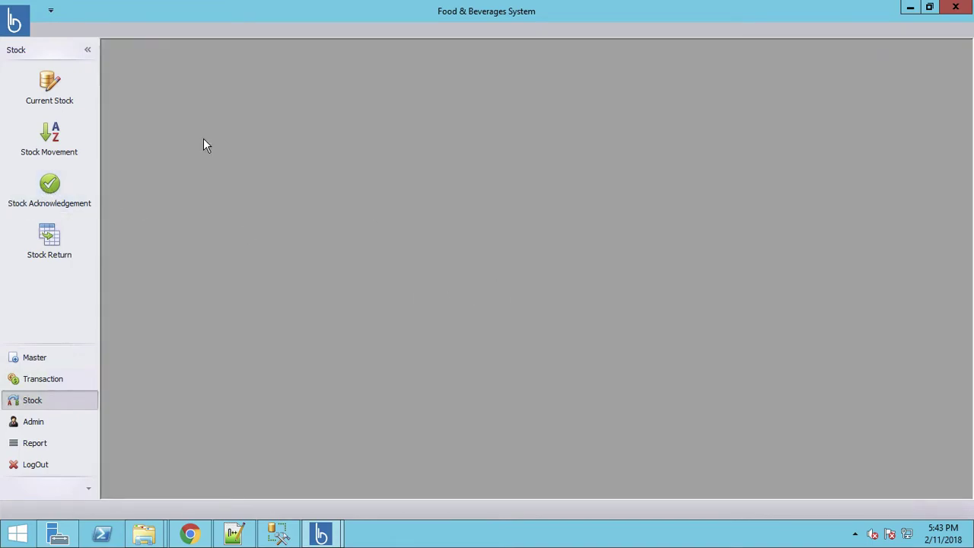
click(46, 150)
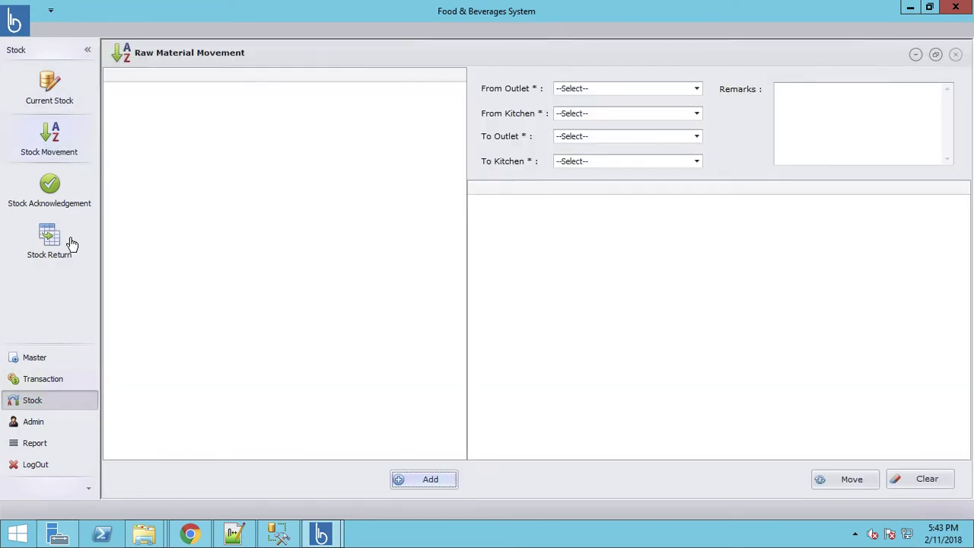
click(47, 242)
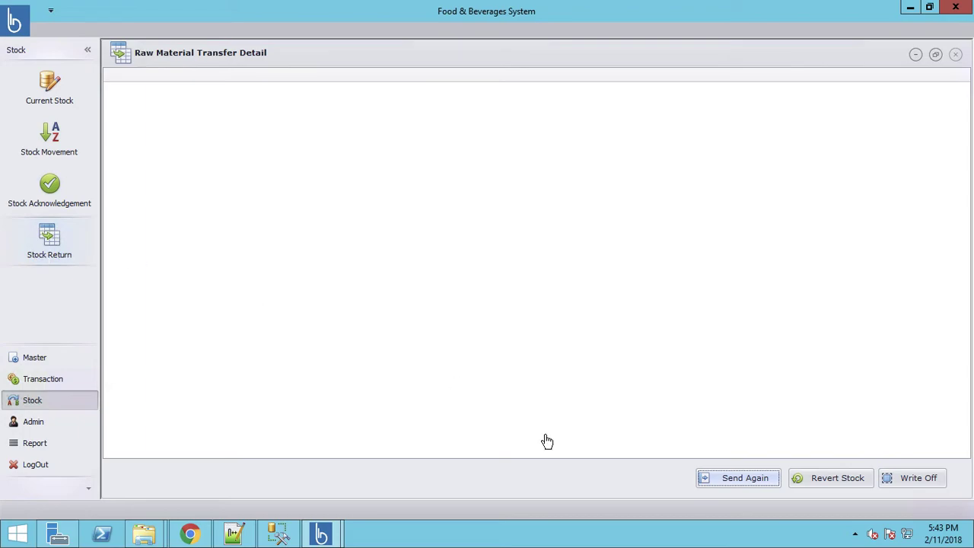
click(36, 430)
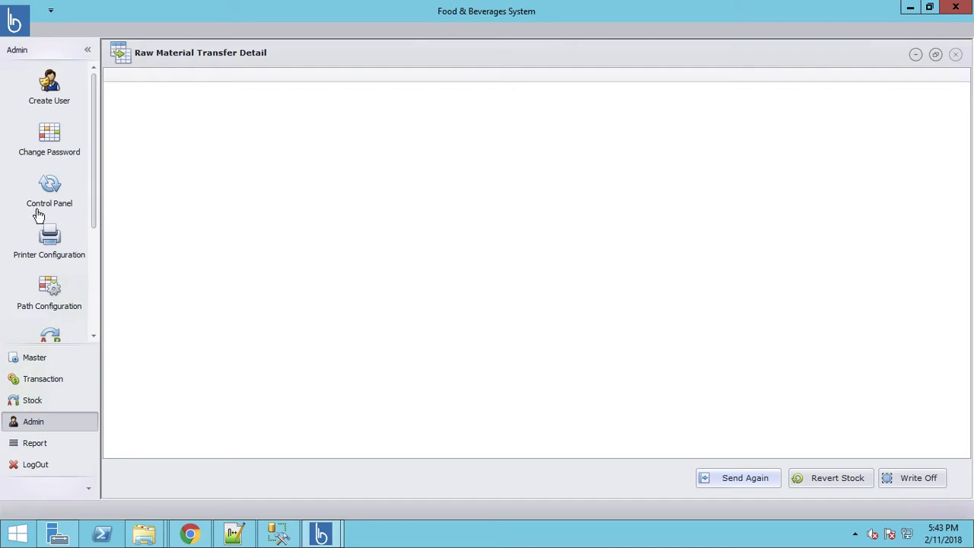
In Create User, enter user name KOT with a password and its confirmation
click(48, 96)
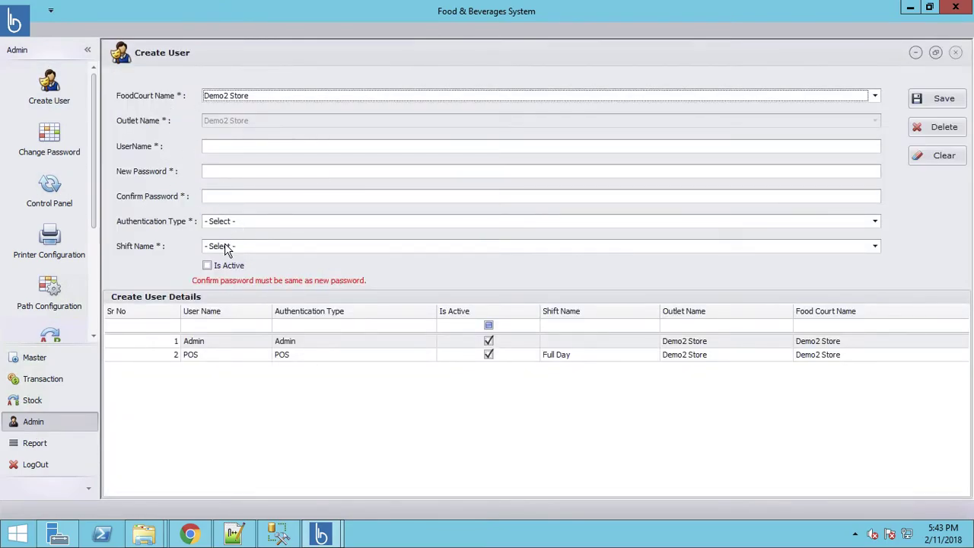
click(226, 247)
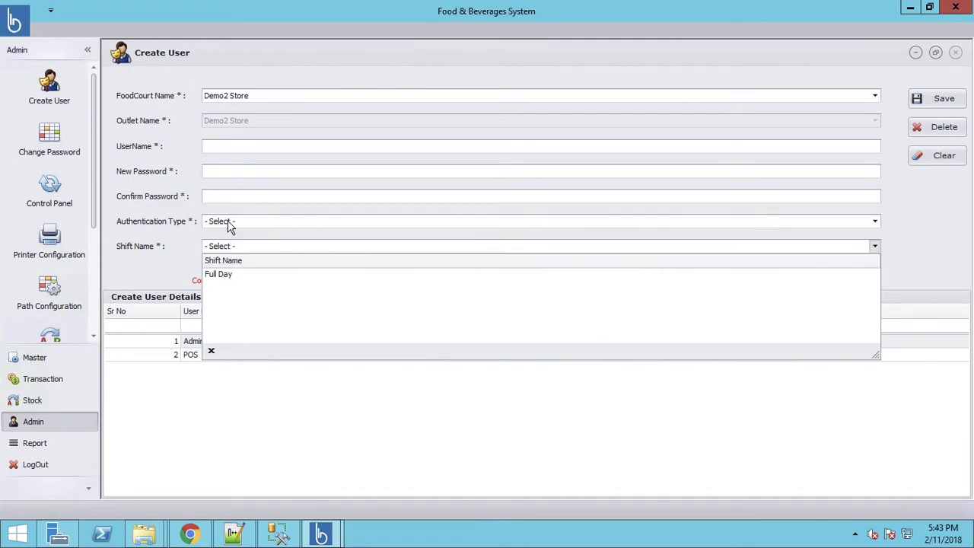
click(228, 223)
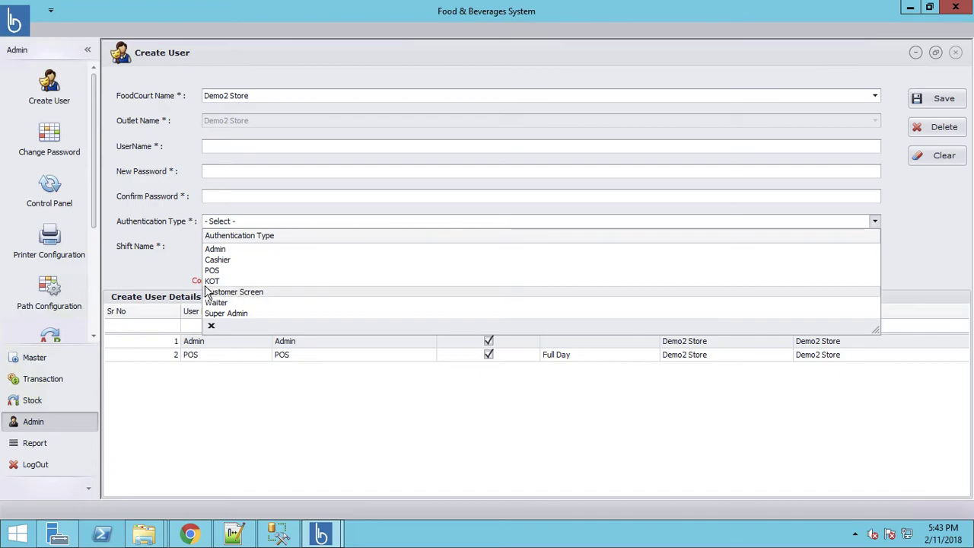
click(220, 148)
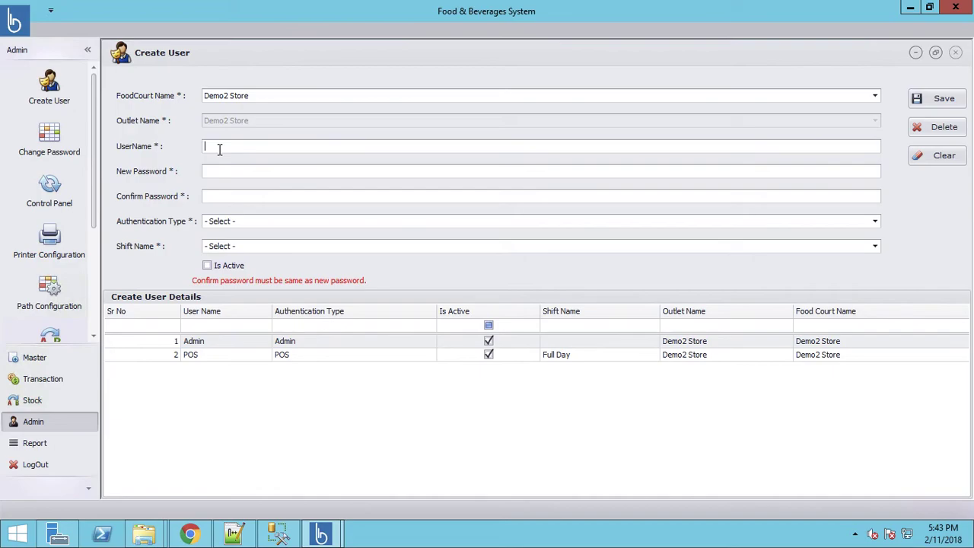
text(KOT)
key(Tab)
text(****)
key(Tab)
text(****)
Set the authentication type to KOT, mark the user active, and save it
click(241, 222)
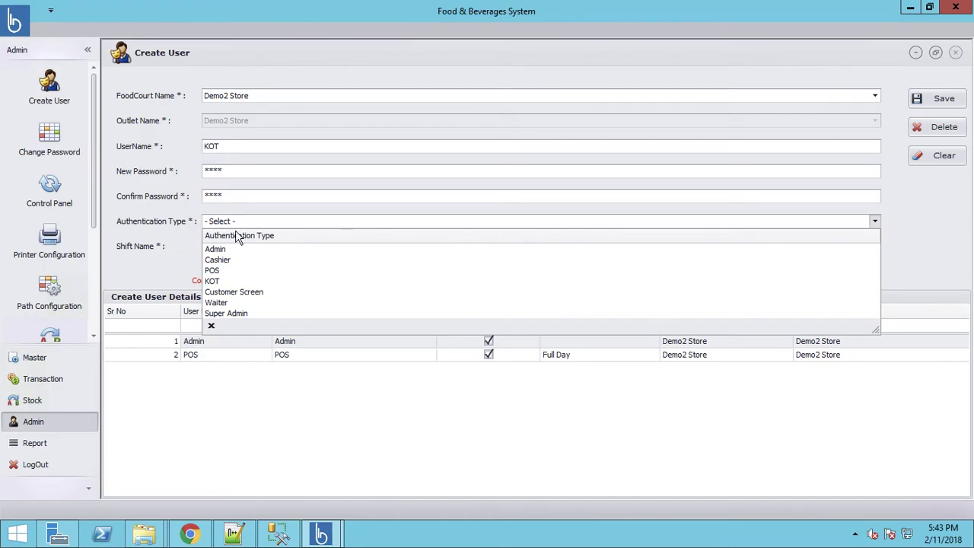
click(216, 281)
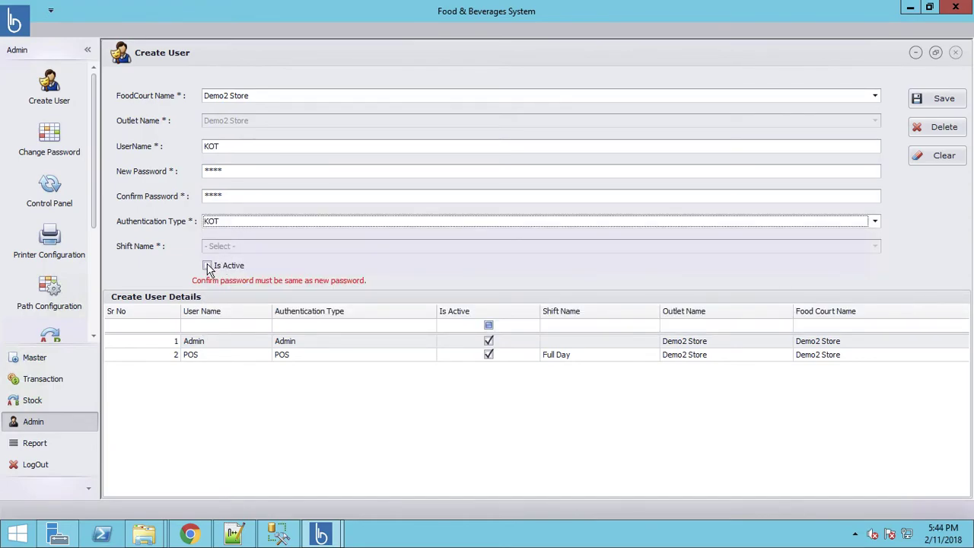
click(208, 265)
click(937, 100)
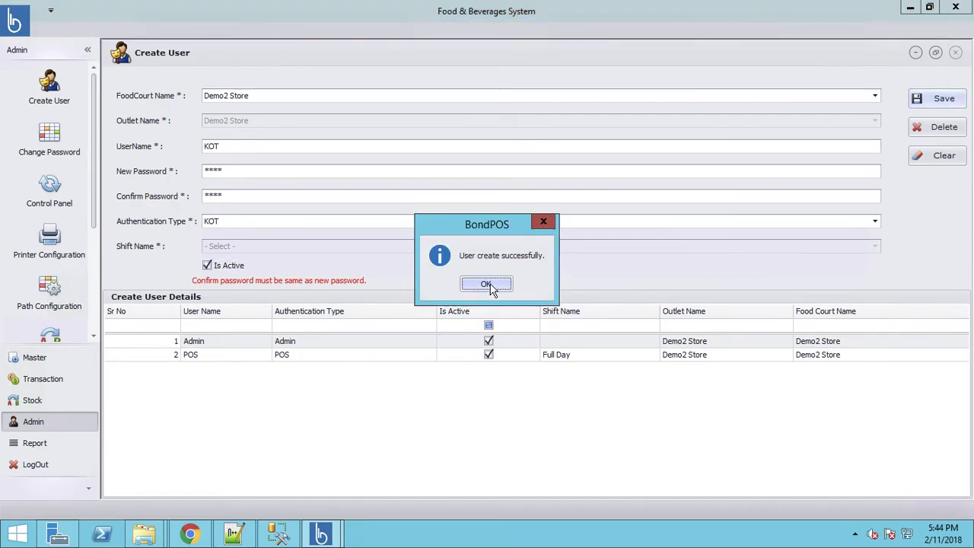
click(487, 285)
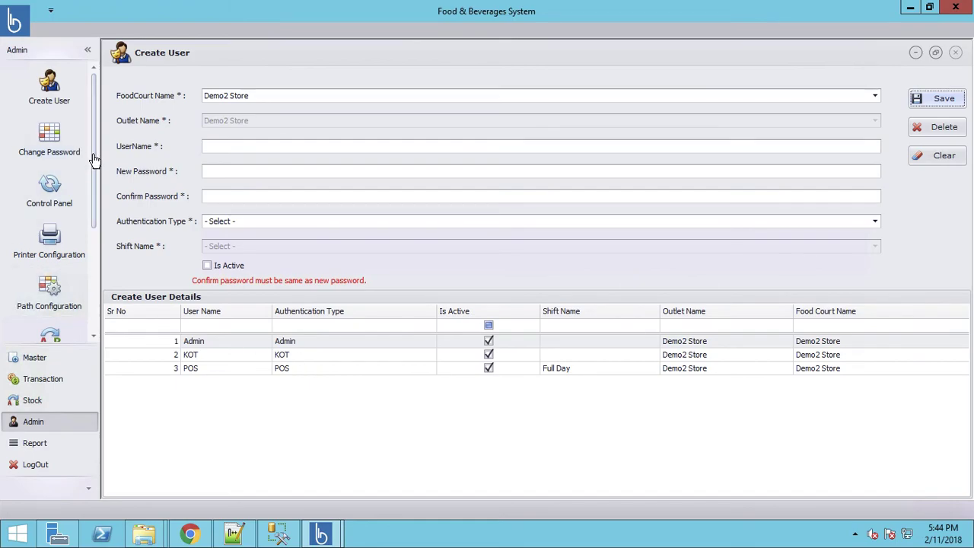
Create an active Cashier user with Cashier authentication and save it
drag(94, 158, 93, 178)
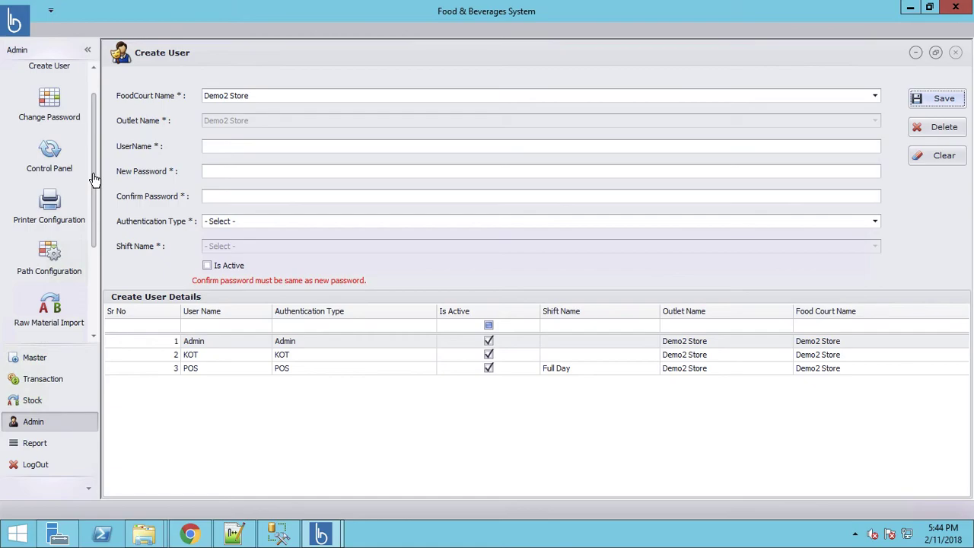
click(239, 147)
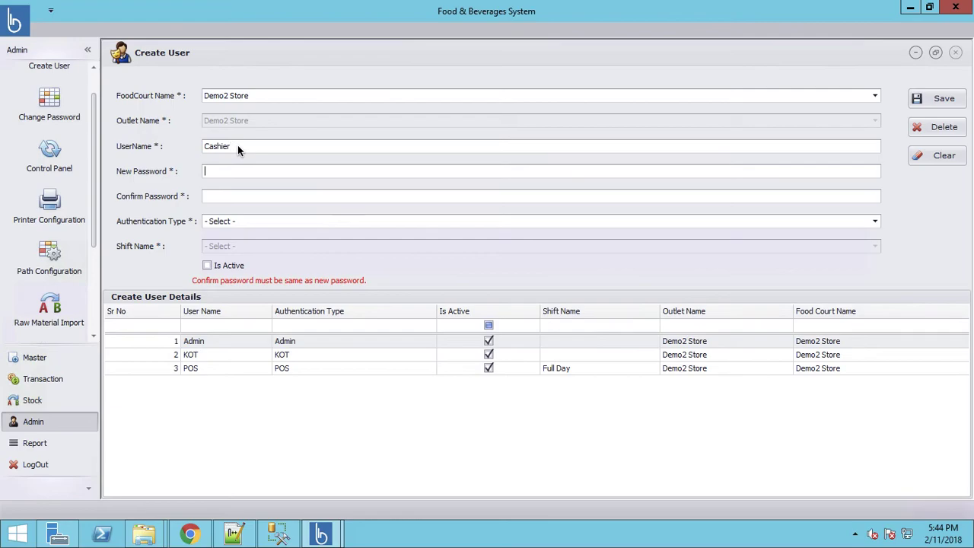
text(****)
click(258, 222)
click(218, 260)
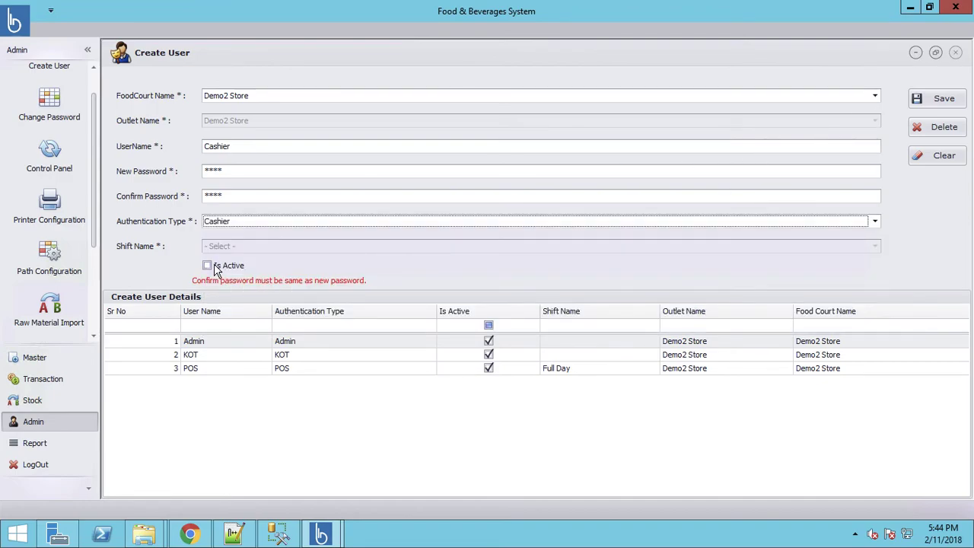
click(214, 265)
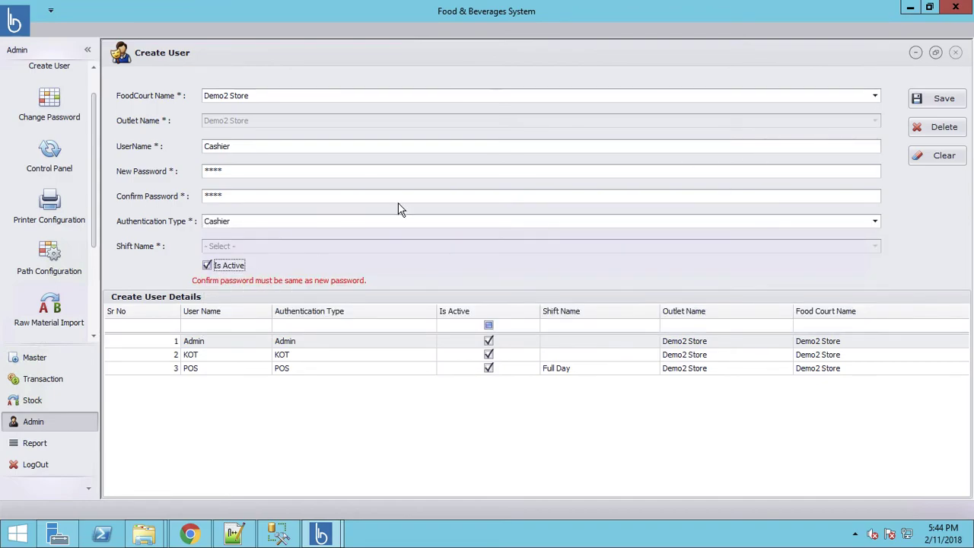
click(944, 100)
click(499, 283)
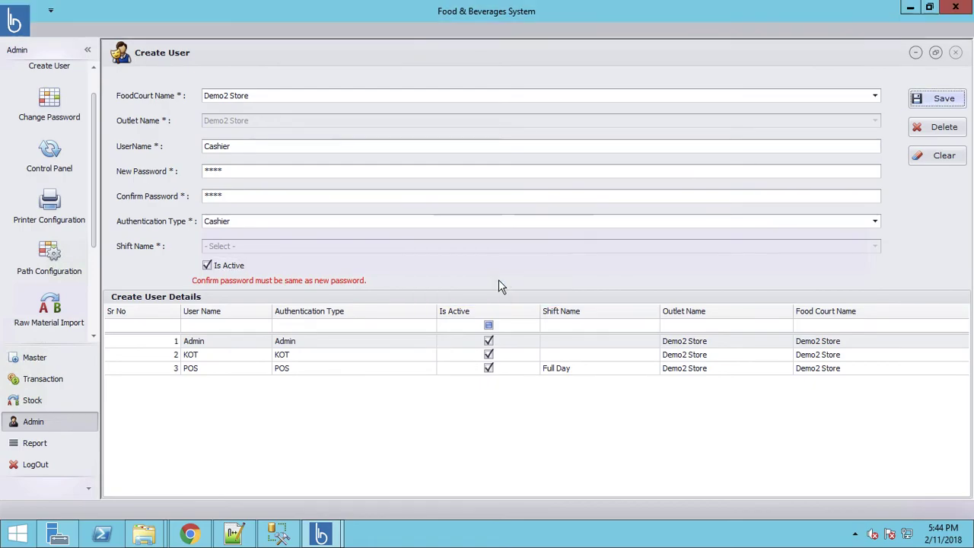
Open Printer Configuration and then the Control Panel rules from the sidebar
scroll(93, 242, down, 2)
click(48, 149)
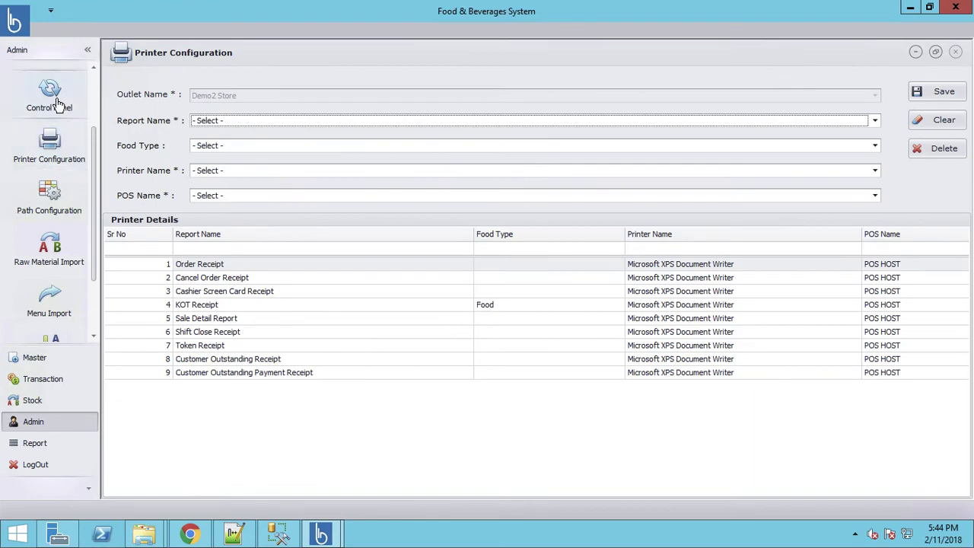
click(59, 104)
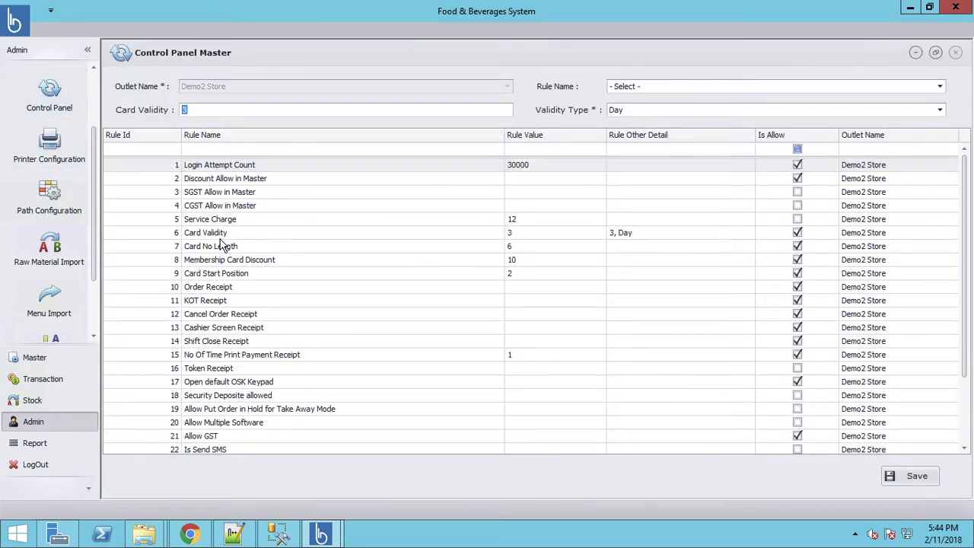
click(213, 449)
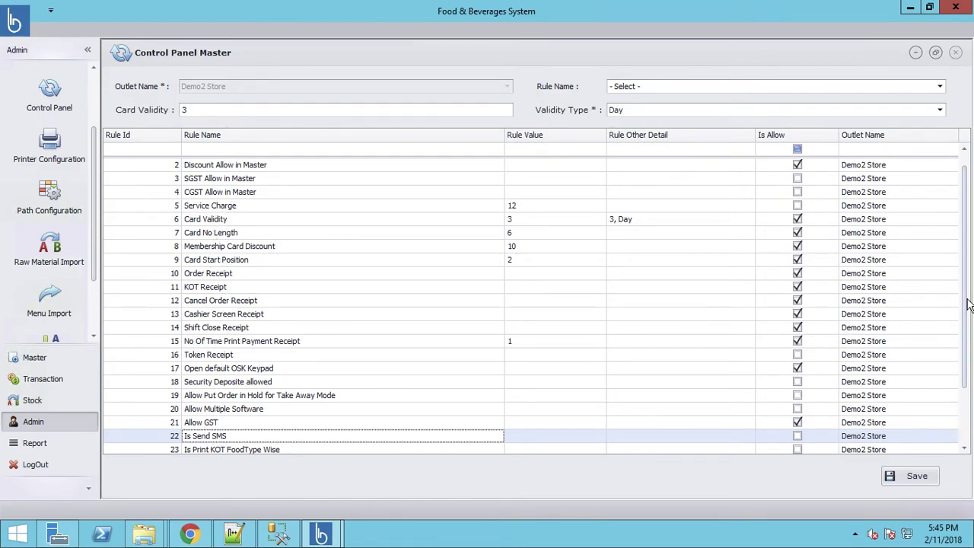
scroll(962, 375, down, 2)
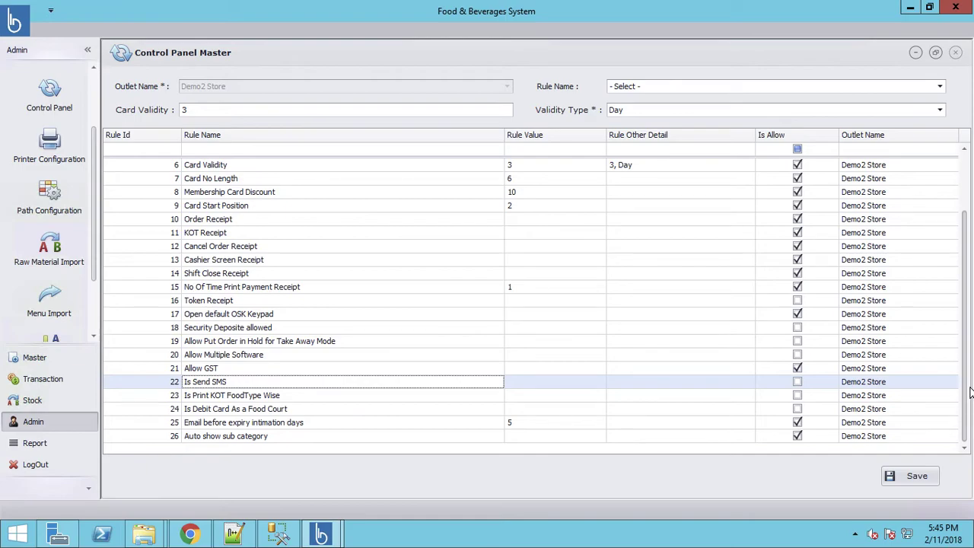
scroll(963, 304, up, 2)
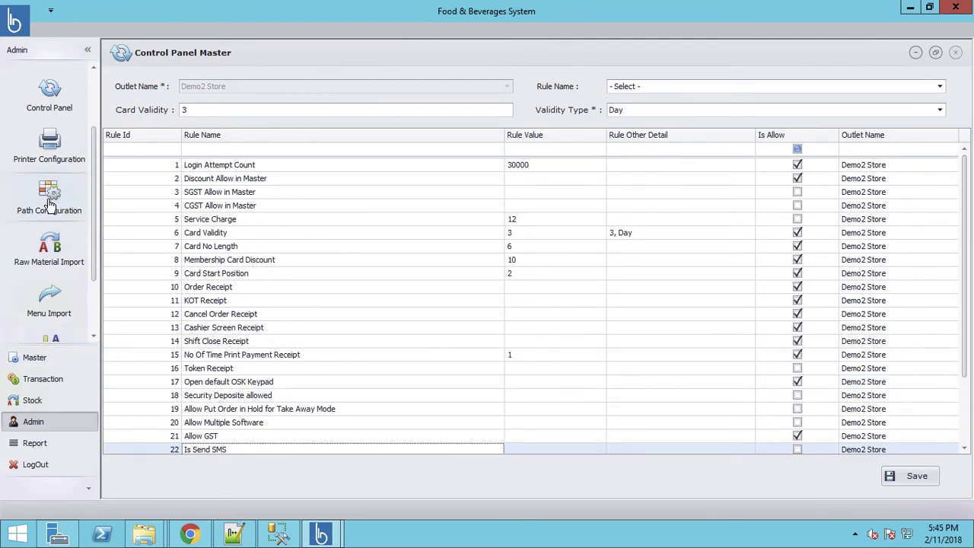
View the Tomato raw material record (barcode 999, Vegetables, 20.00 per Kg), then open Menu Master
click(53, 262)
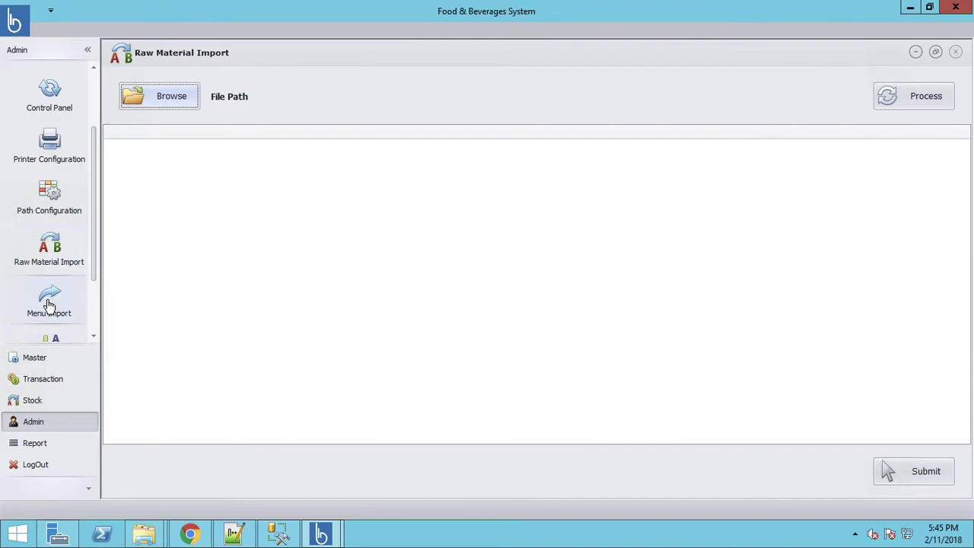
click(32, 365)
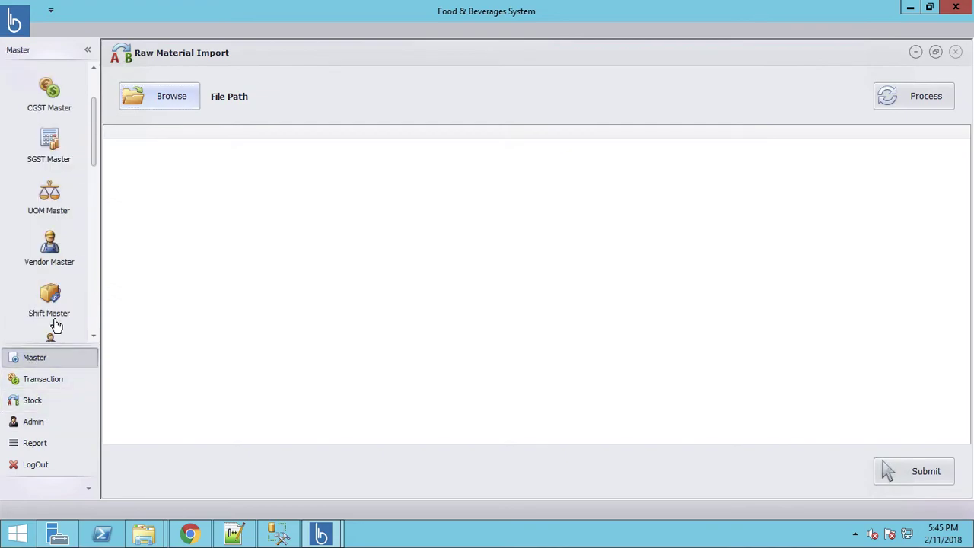
scroll(94, 229, down, 10)
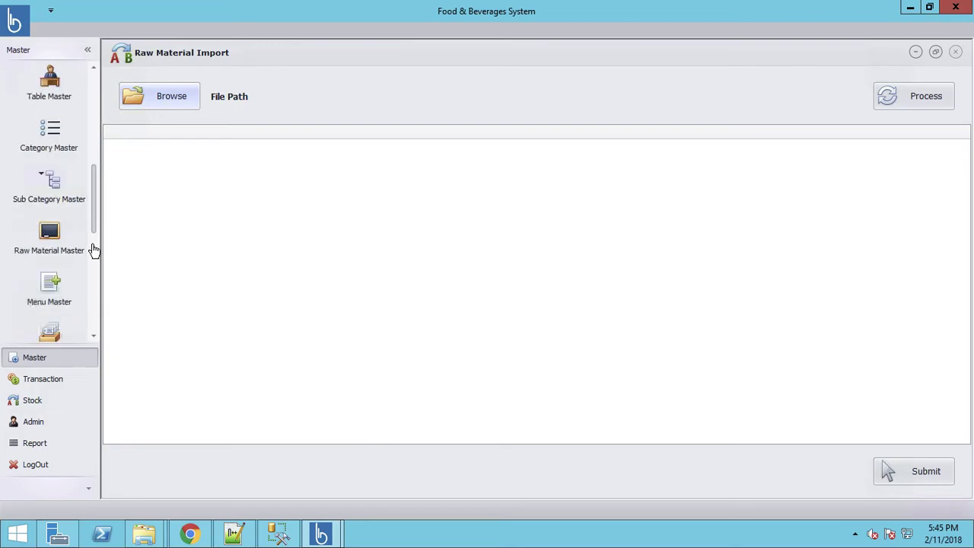
click(48, 141)
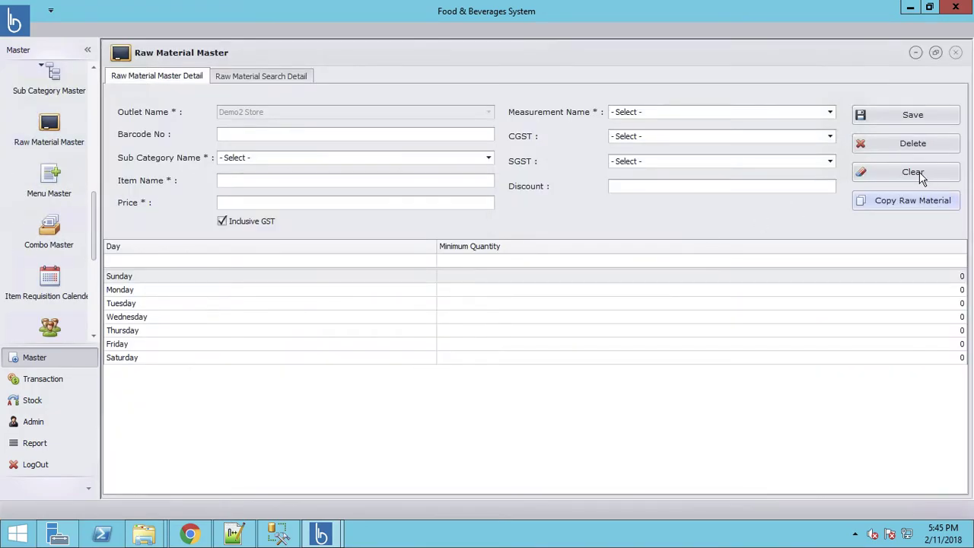
click(255, 81)
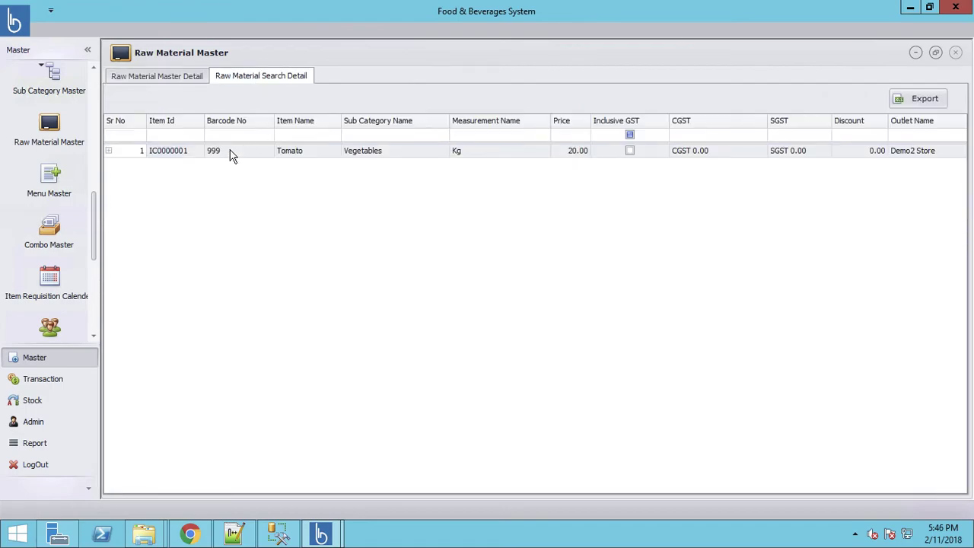
double_click(232, 152)
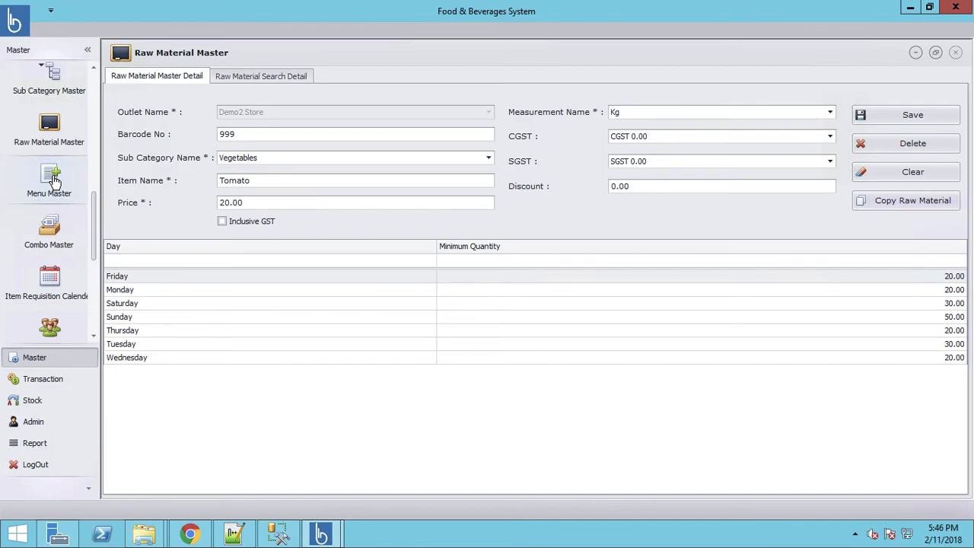
click(54, 179)
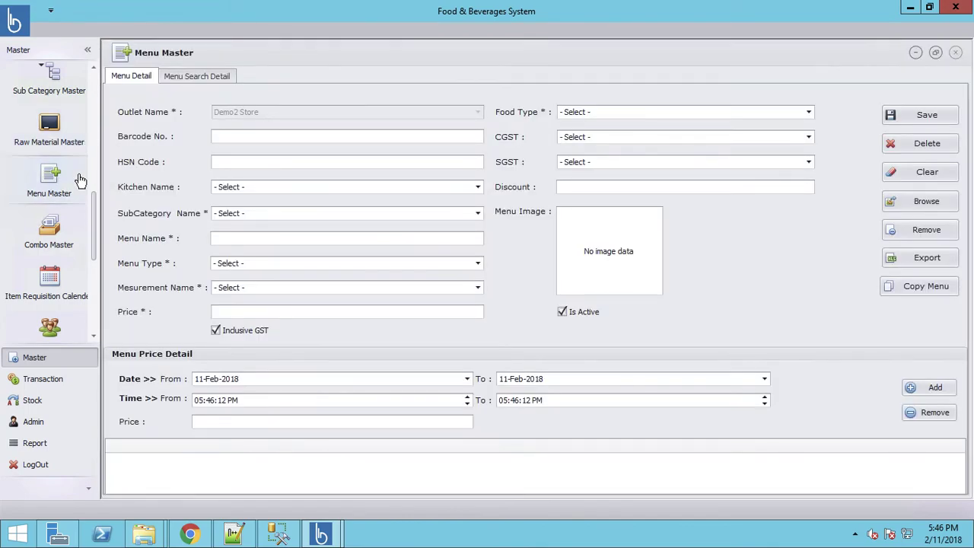
Export the menu list as 'menu' to New Volume (D:), then go to Admin
click(927, 258)
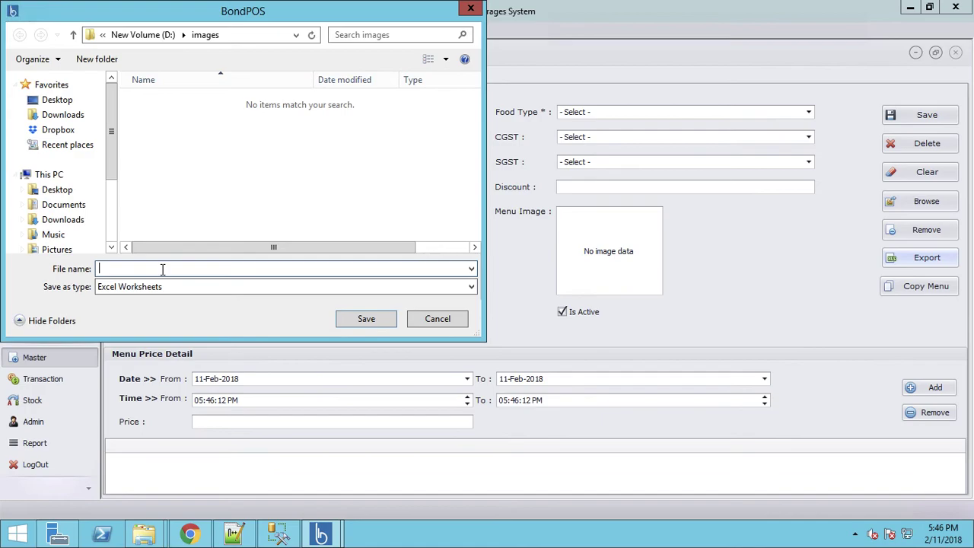
text(menu)
click(143, 35)
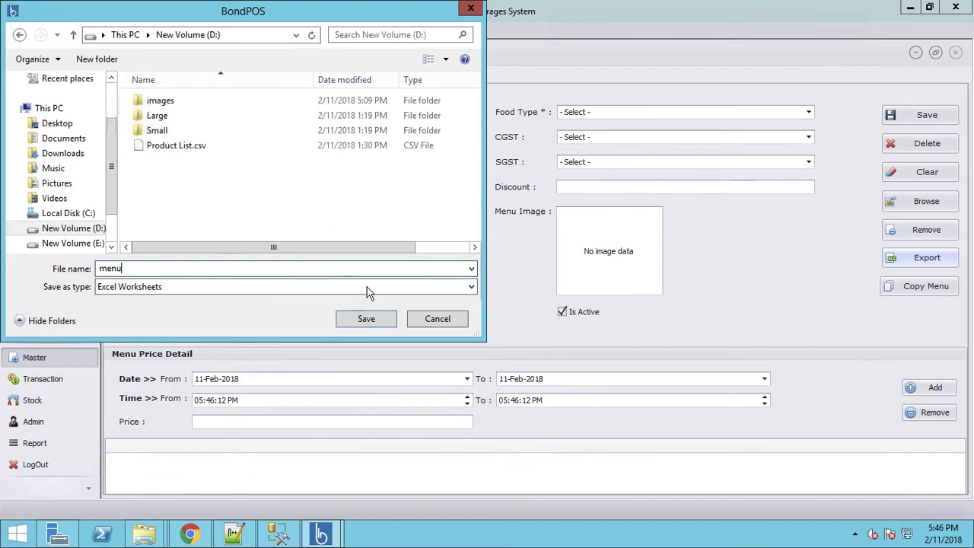
click(366, 319)
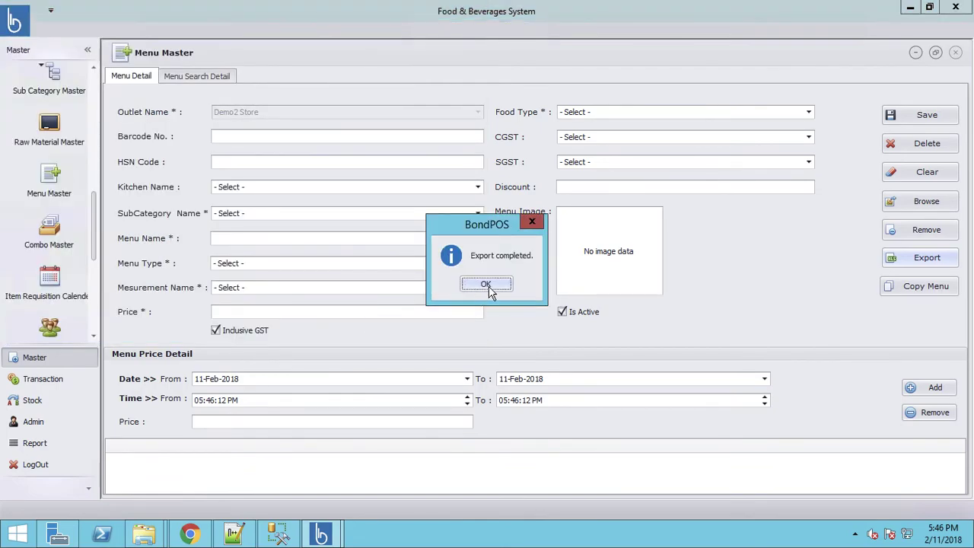
click(486, 284)
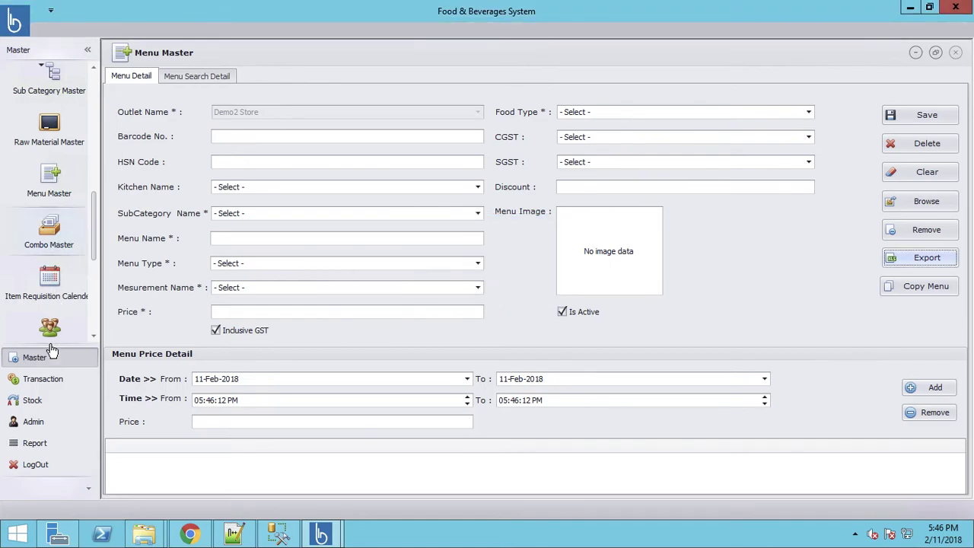
click(31, 426)
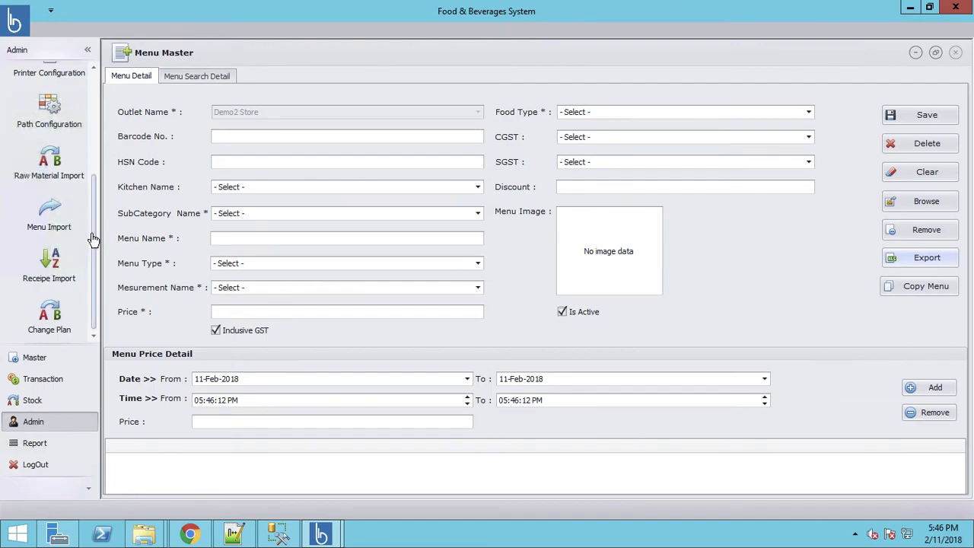
Load D:\menu.csv in Menu Import and process its ten menu items into the grid
click(43, 227)
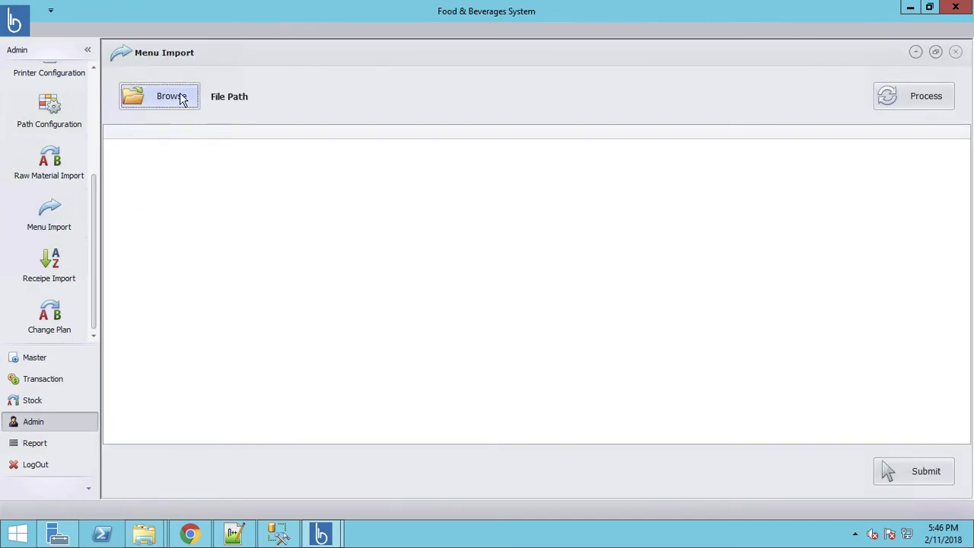
click(172, 97)
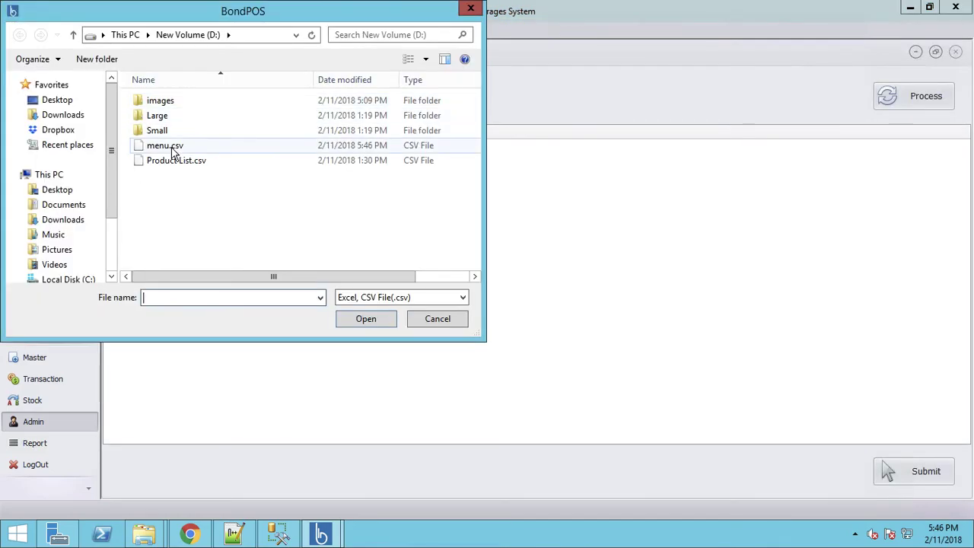
double_click(172, 148)
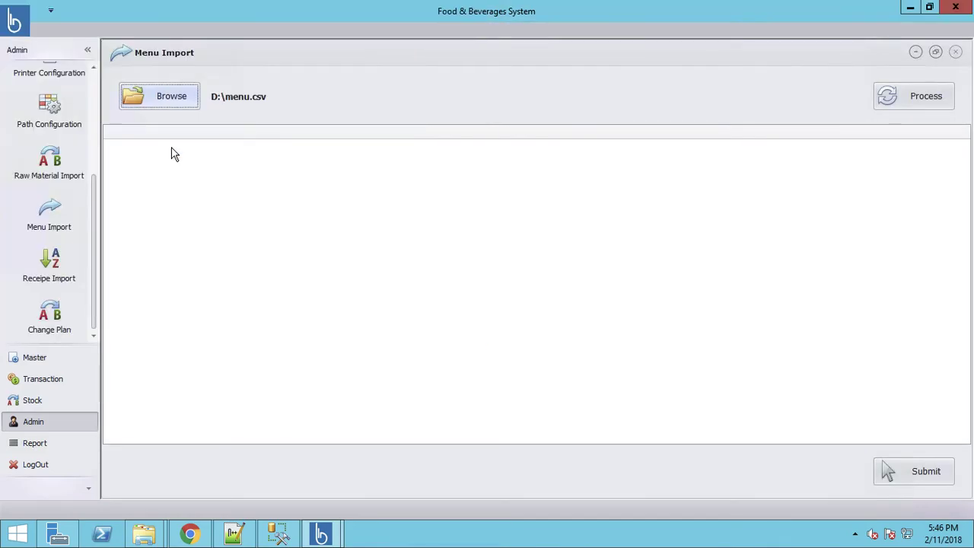
click(951, 101)
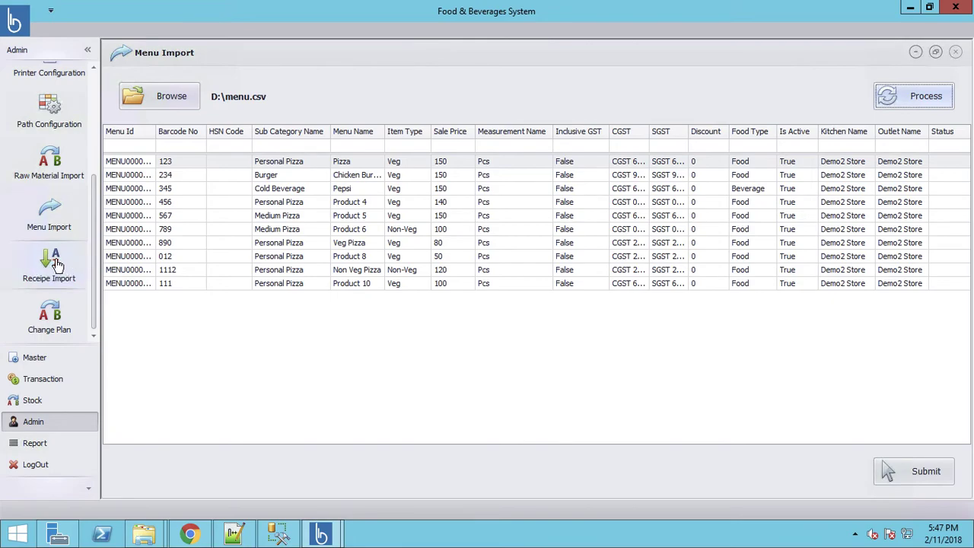
Review the plan details and the sales Dashboard (Cash 2284.50, OnAccount 1122.50), then minimize BondPOS
click(62, 331)
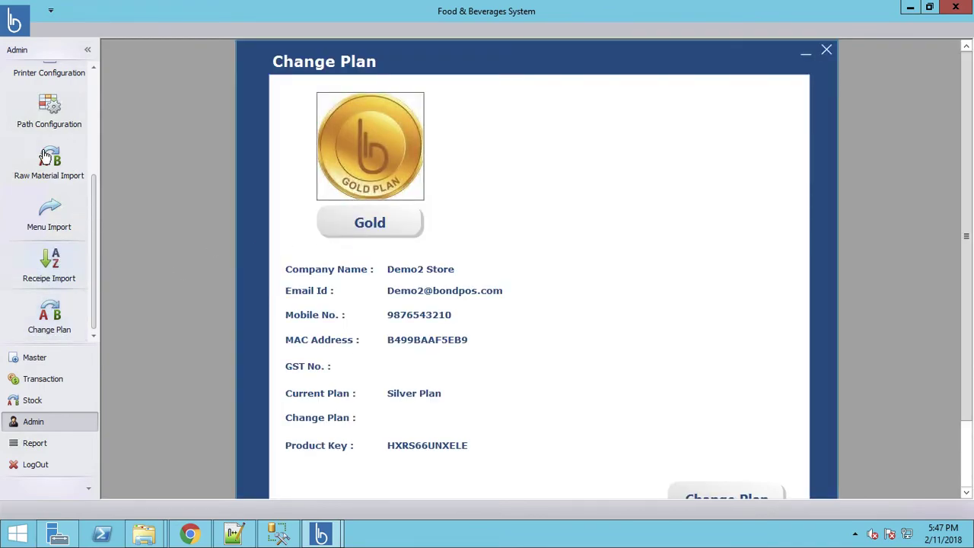
click(827, 51)
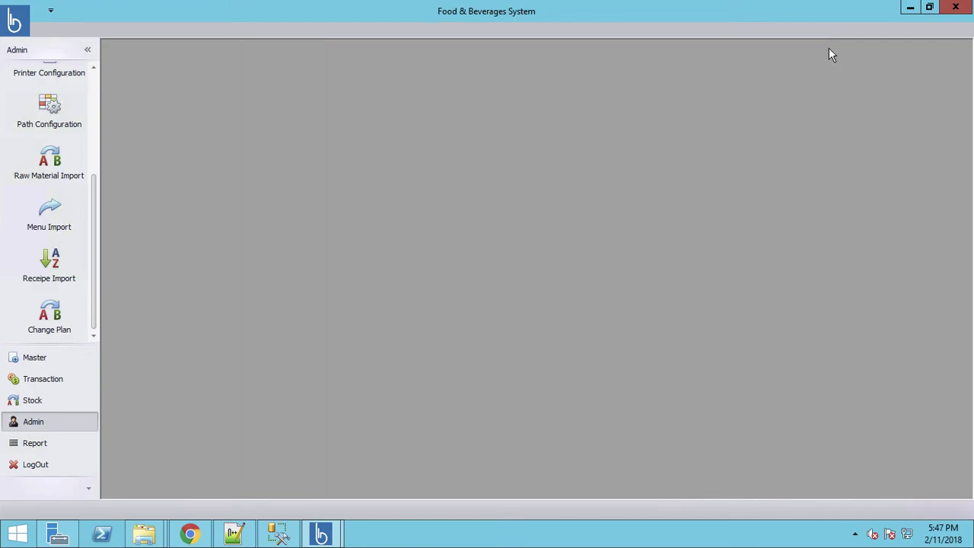
click(34, 445)
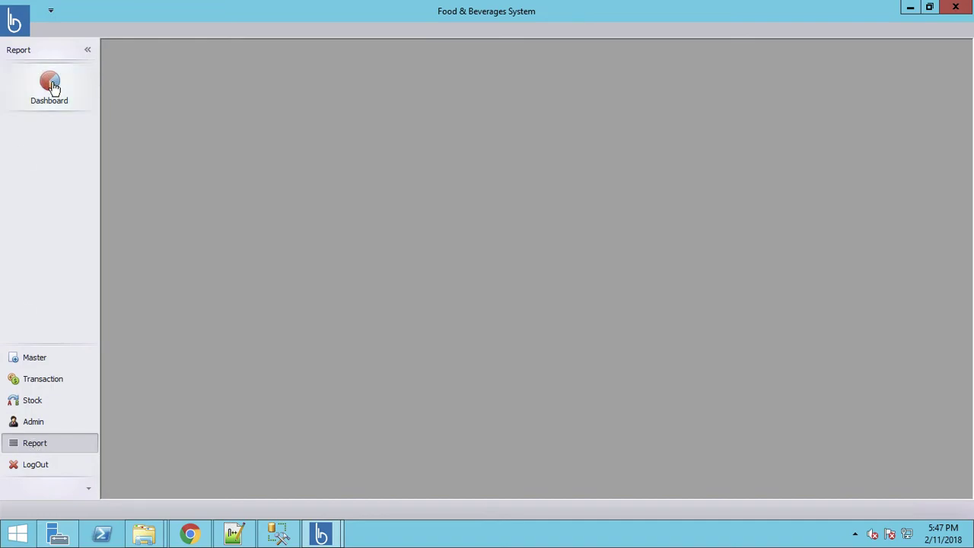
click(49, 86)
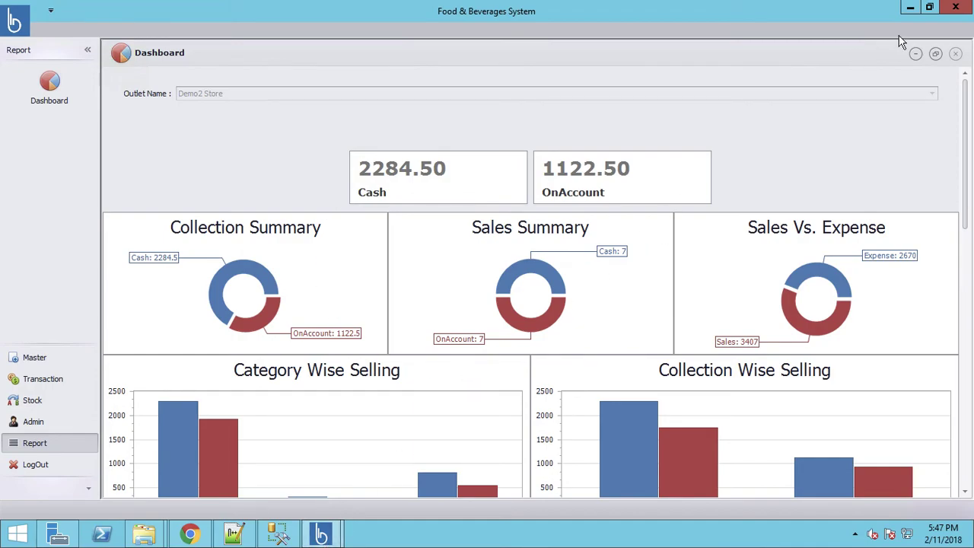
click(912, 9)
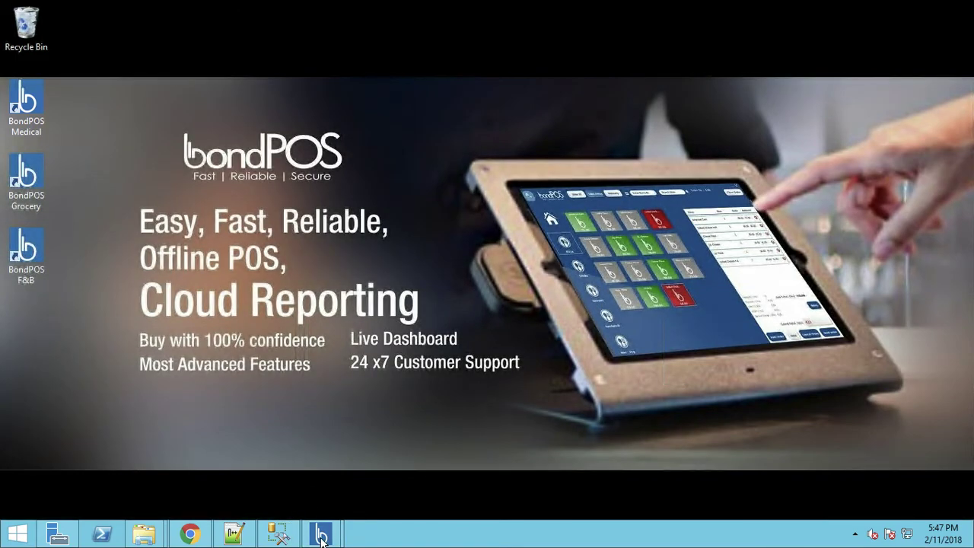
click(321, 536)
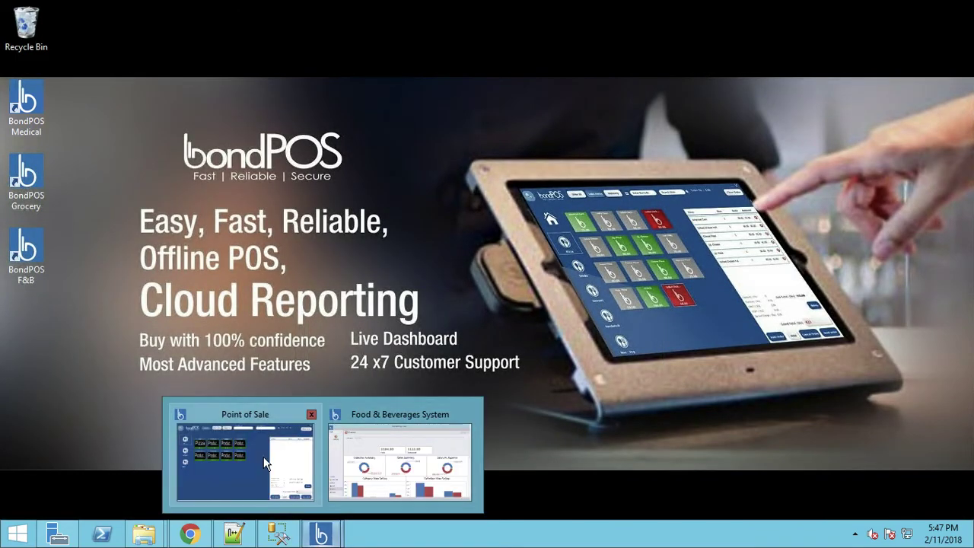
Switch to the Point of Sale window and refresh products from the back office
click(265, 462)
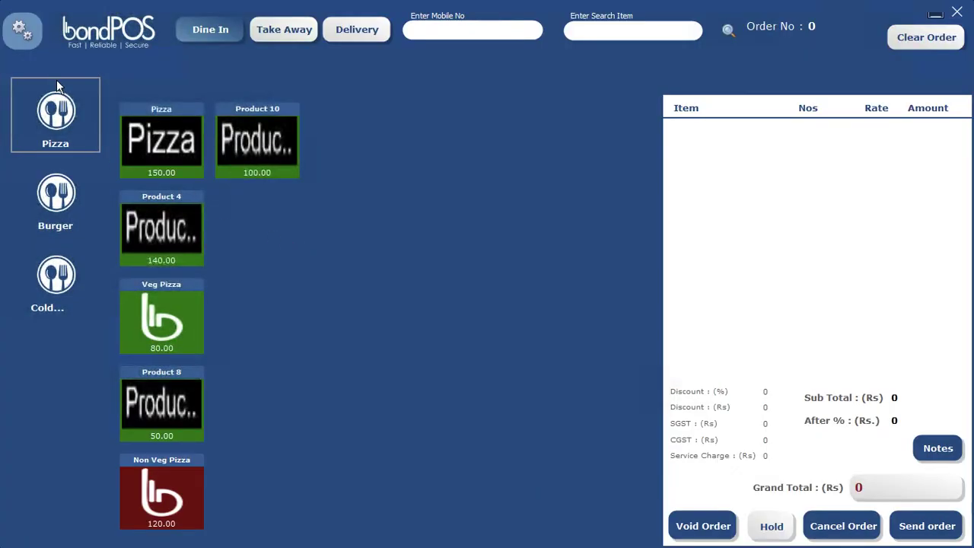
click(21, 29)
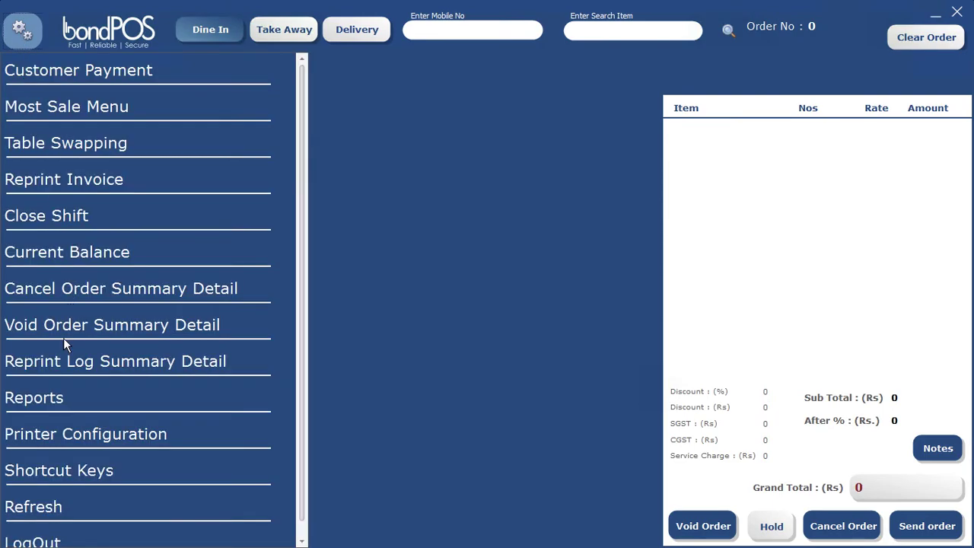
click(37, 501)
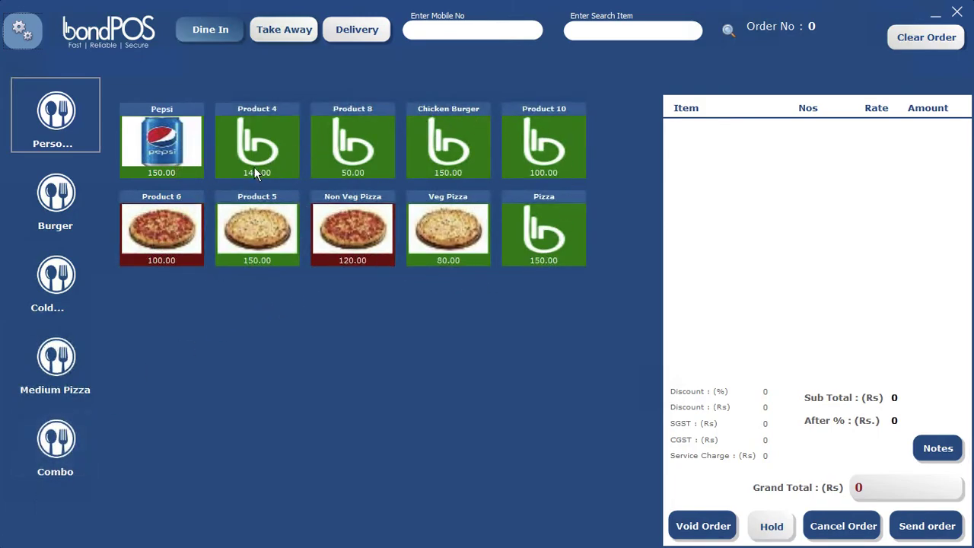
Browse the Burger, cold drinks, Medium Pizza and Combo categories and add Combo1
click(50, 217)
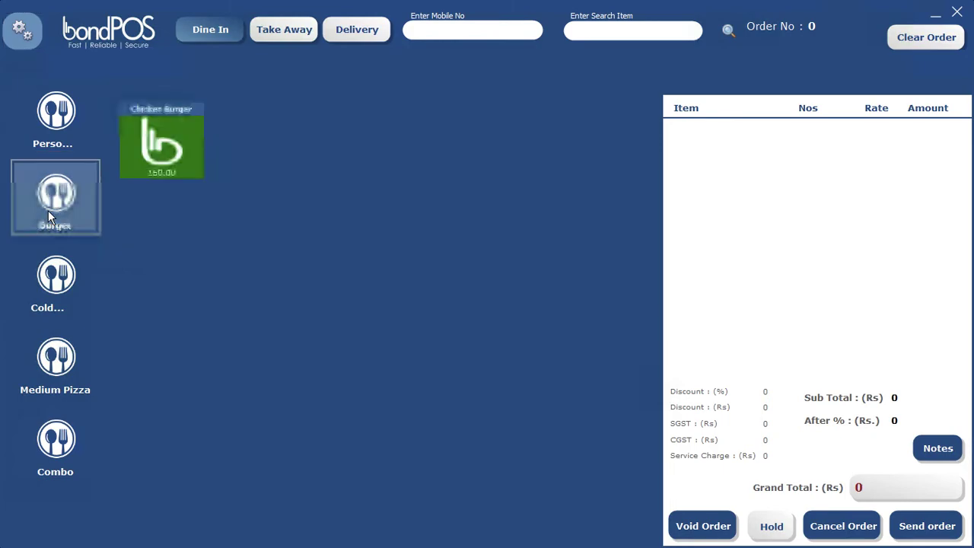
click(63, 281)
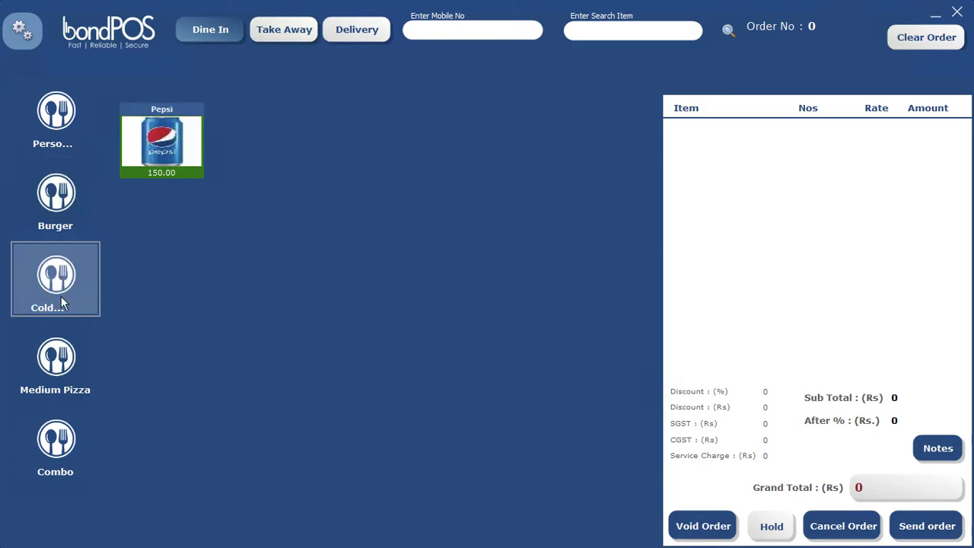
click(63, 361)
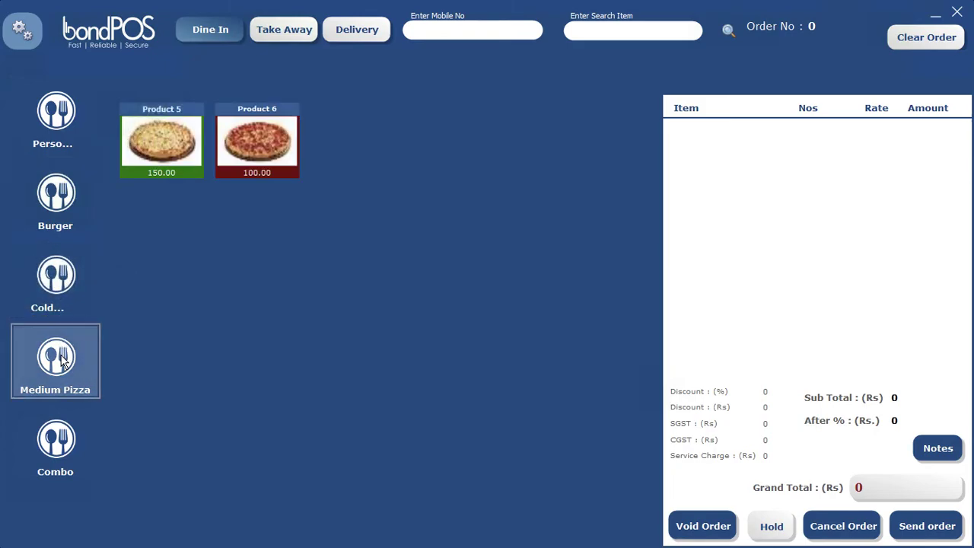
click(66, 449)
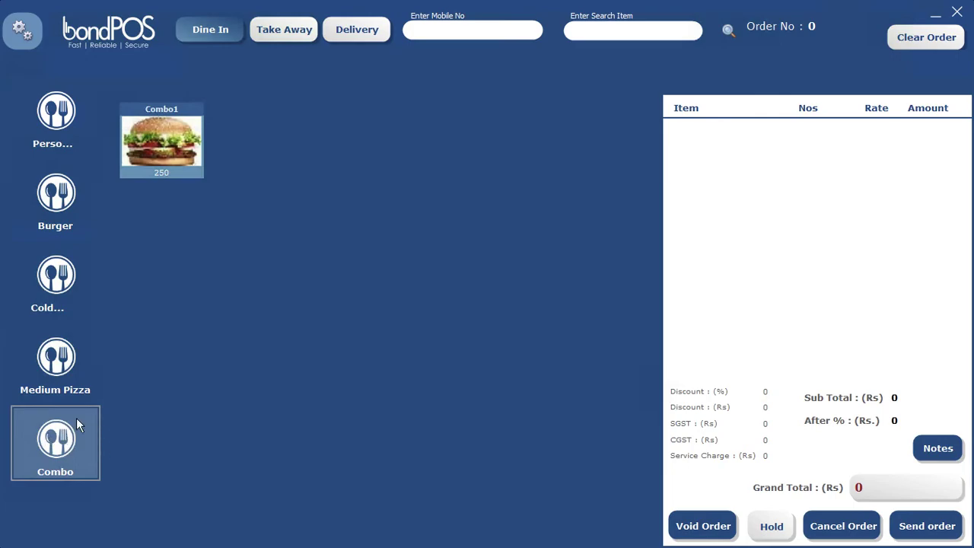
click(61, 457)
click(165, 145)
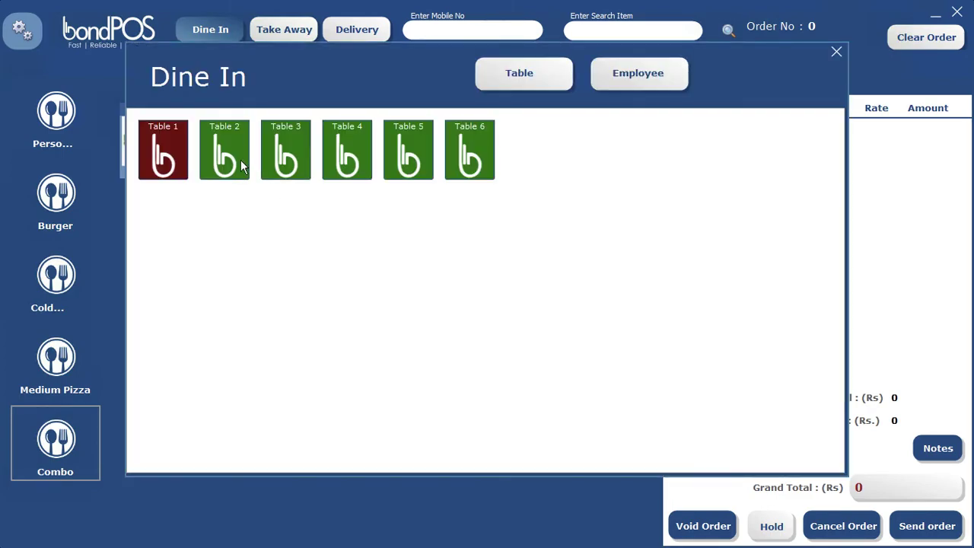
Skip table selection, switch to a Take Away order, and show the pizza items
click(836, 52)
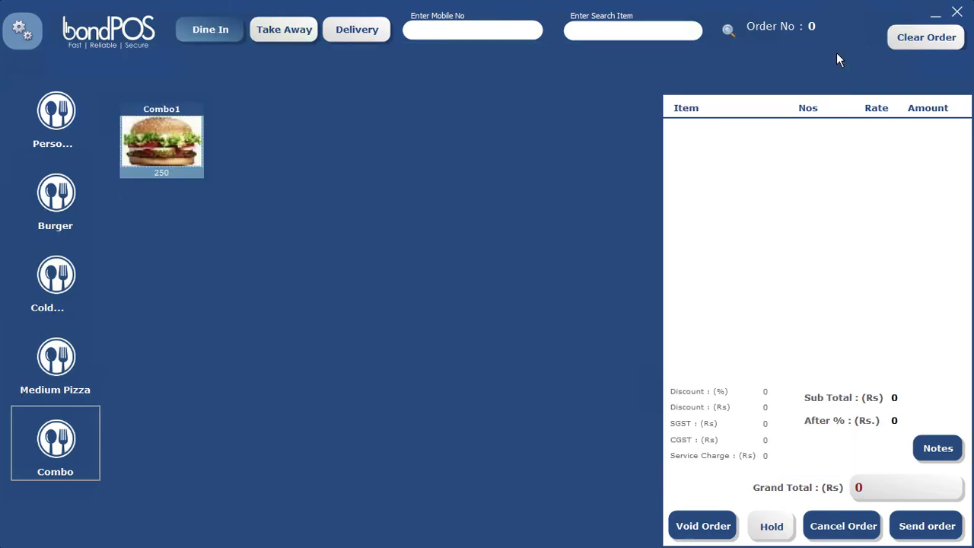
click(290, 29)
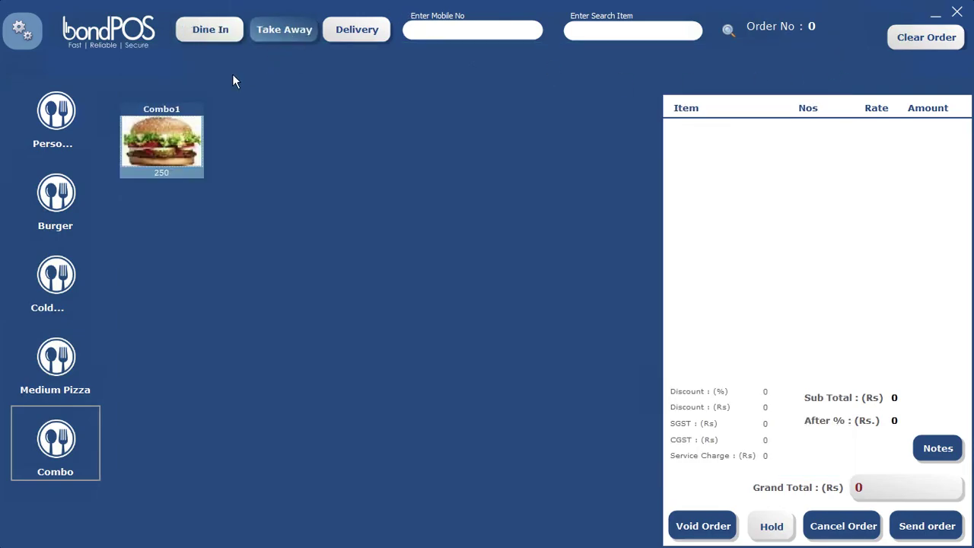
click(54, 116)
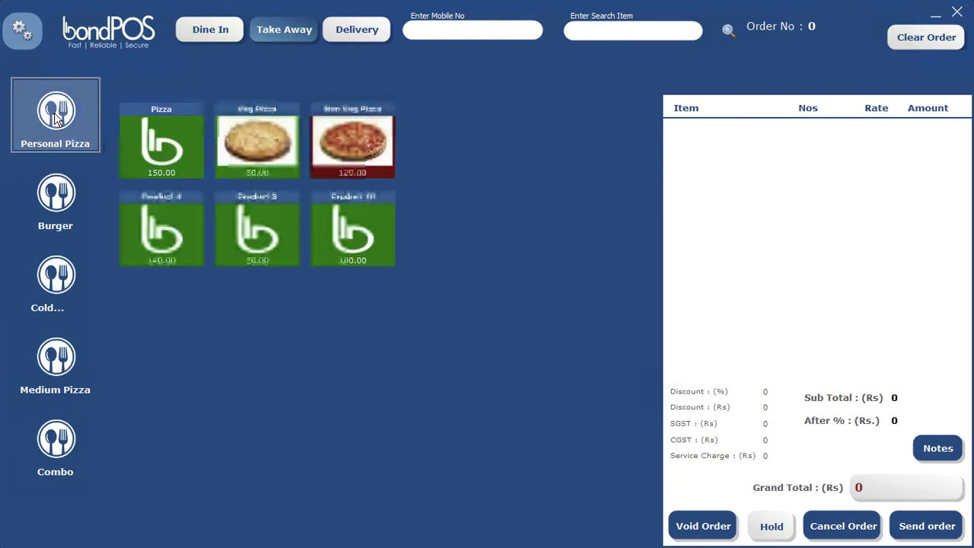
Add Non Veg Pizza and register a new customer with name and mobile number
click(347, 141)
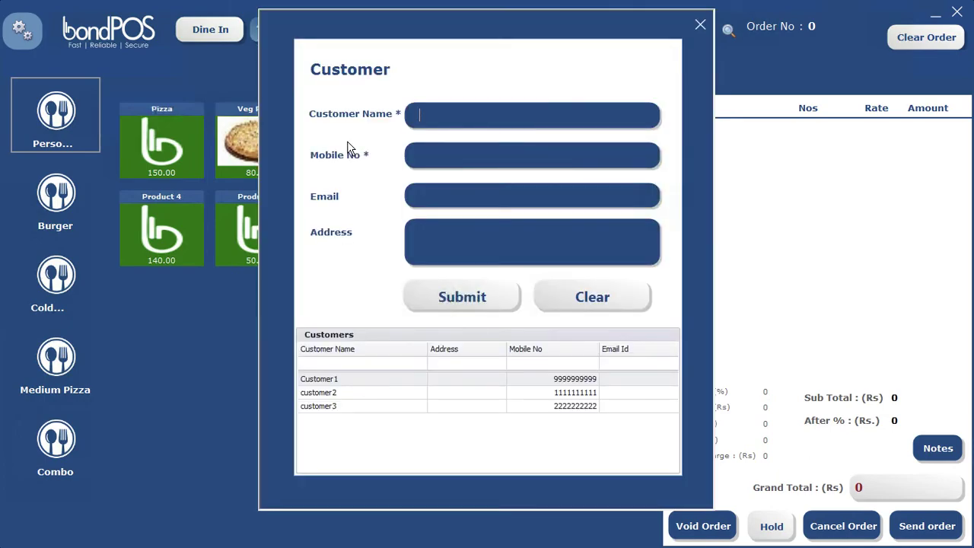
text(custome)
text(1212121212)
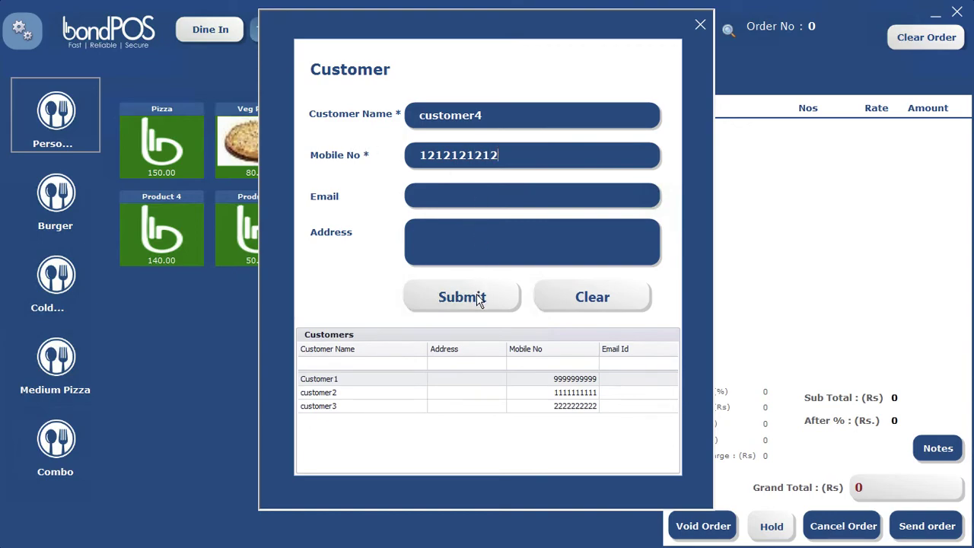
click(478, 294)
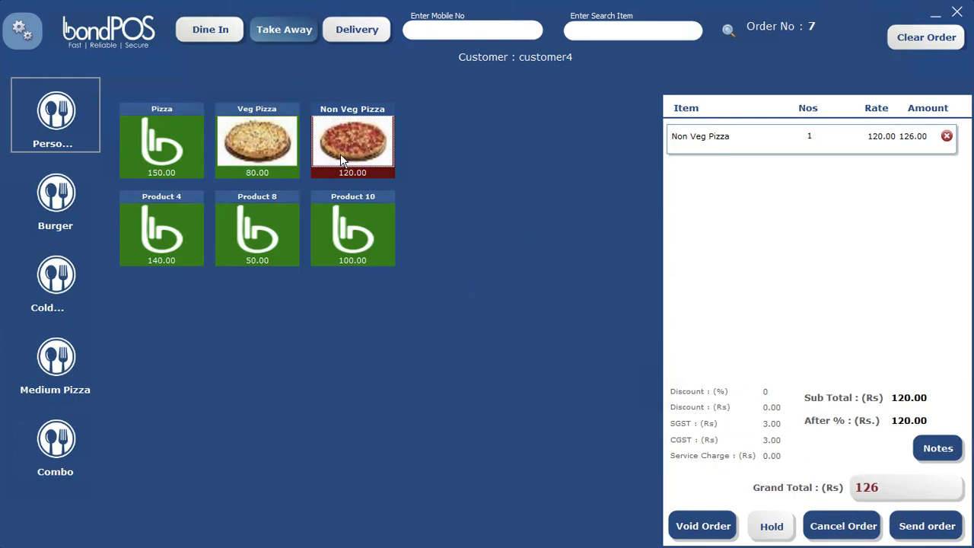
Add Chicken Burger and Product 5, bringing order 7 to a total of 471
click(55, 201)
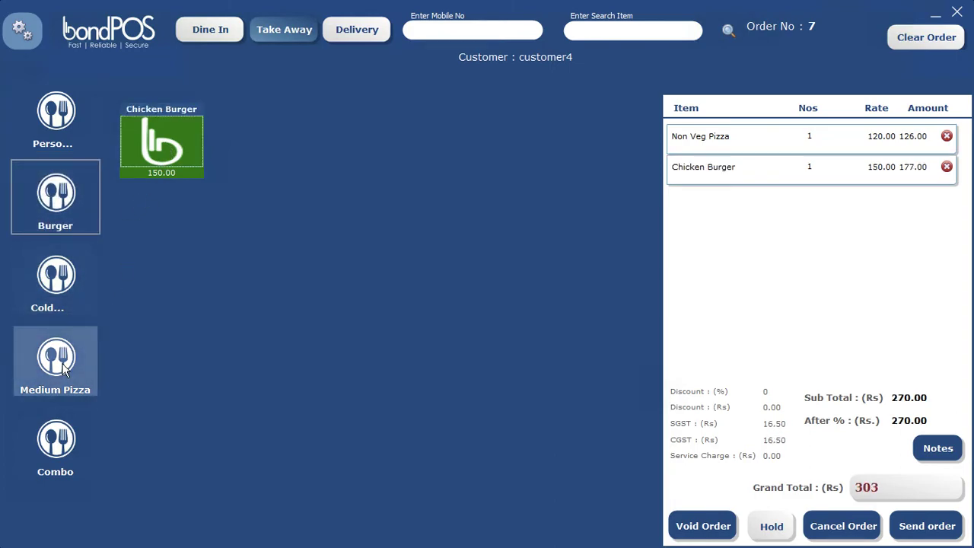
click(55, 359)
click(163, 140)
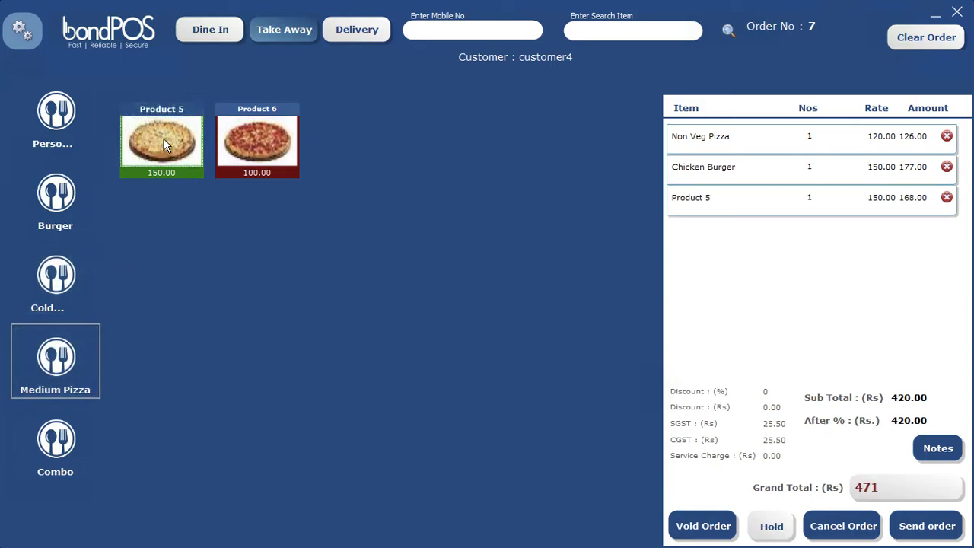
Send order 7 to payment and pay it on credit
click(941, 531)
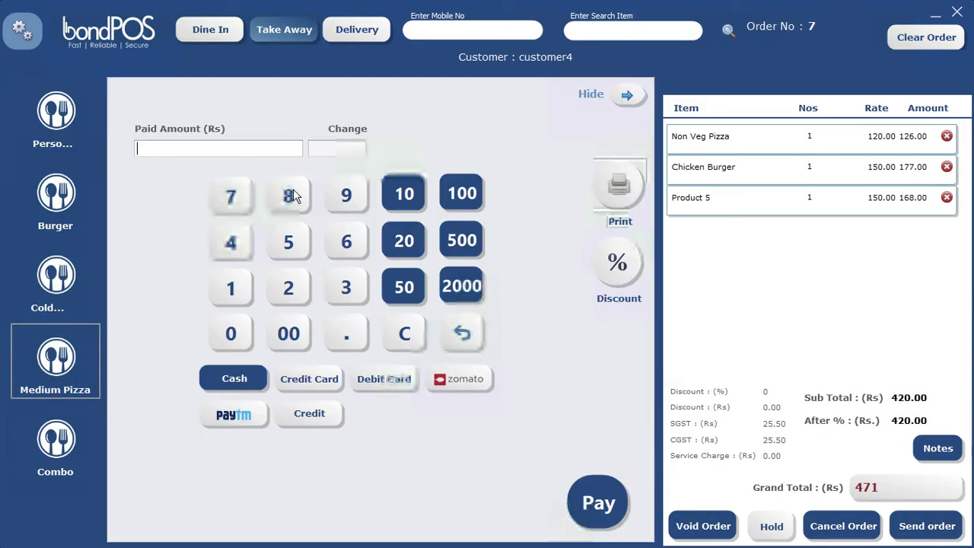
click(308, 384)
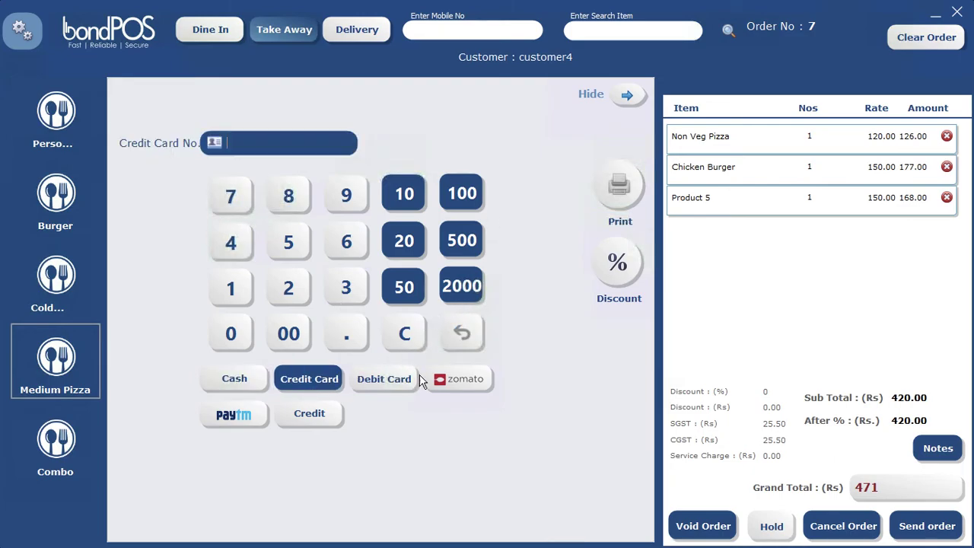
click(312, 421)
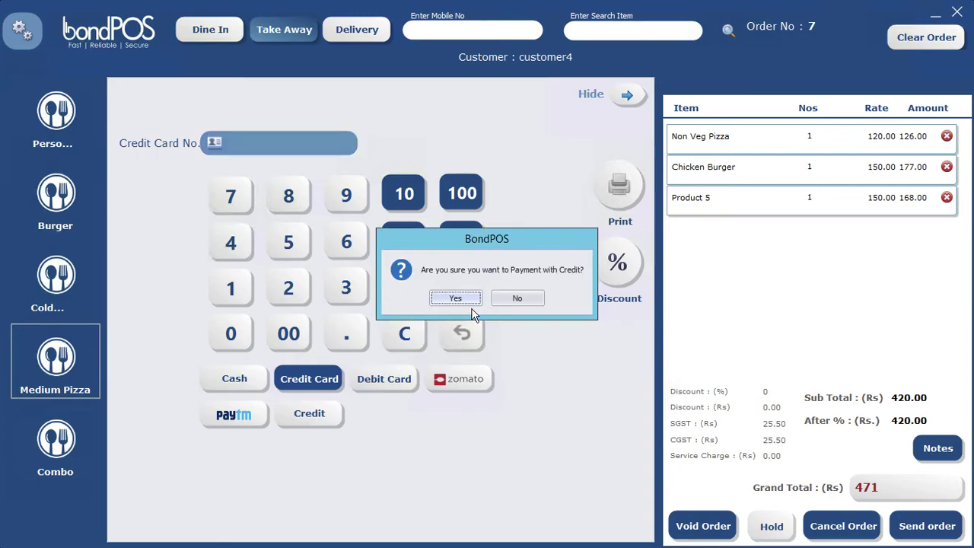
click(465, 299)
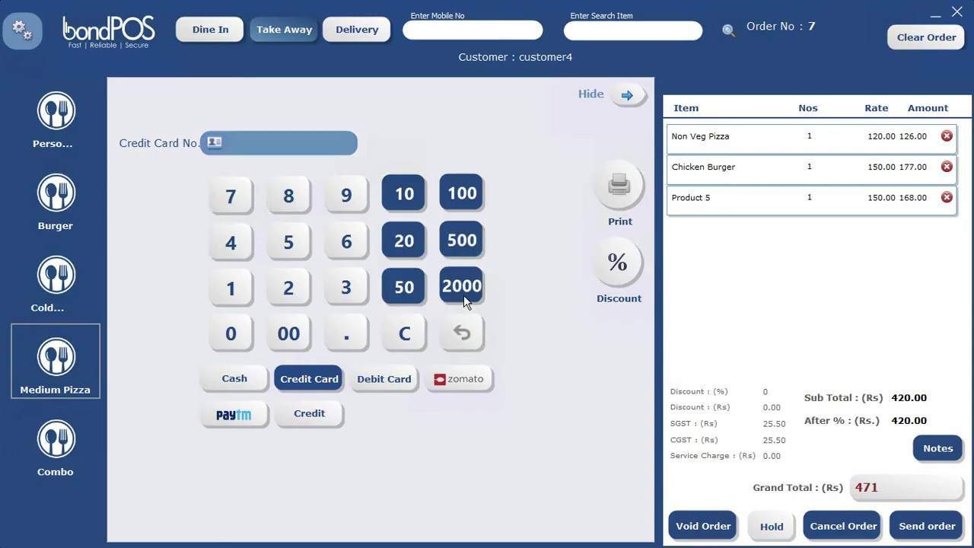
click(314, 415)
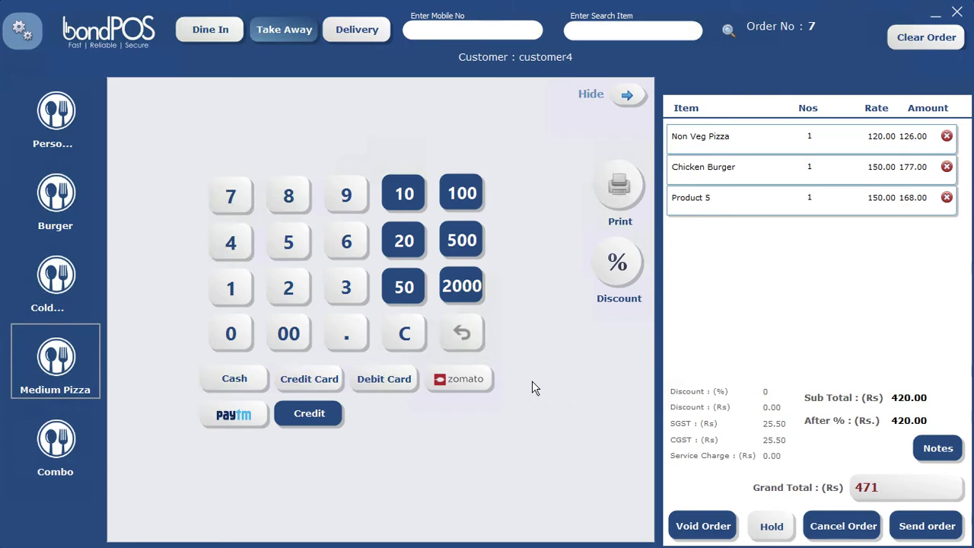
click(618, 267)
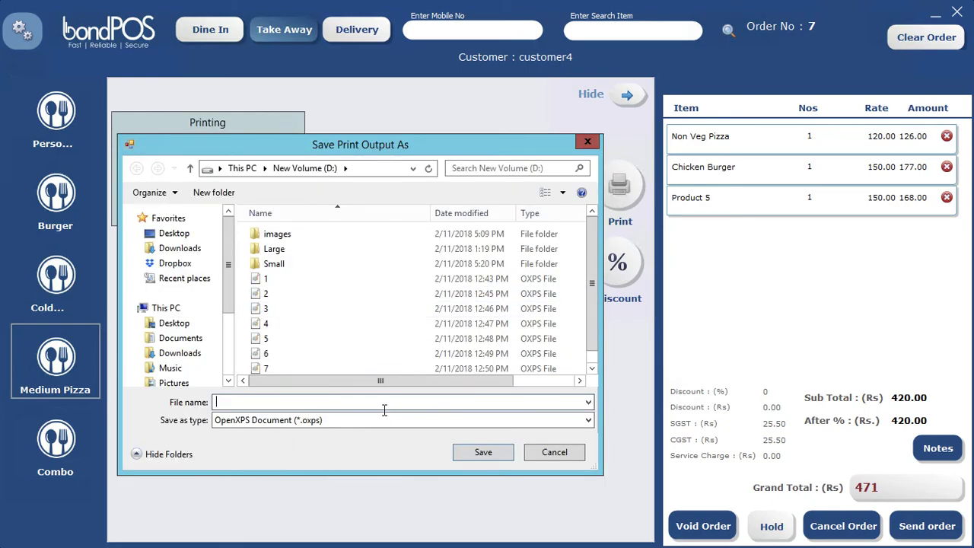
Save the printed KOT output as file 15
text(5)
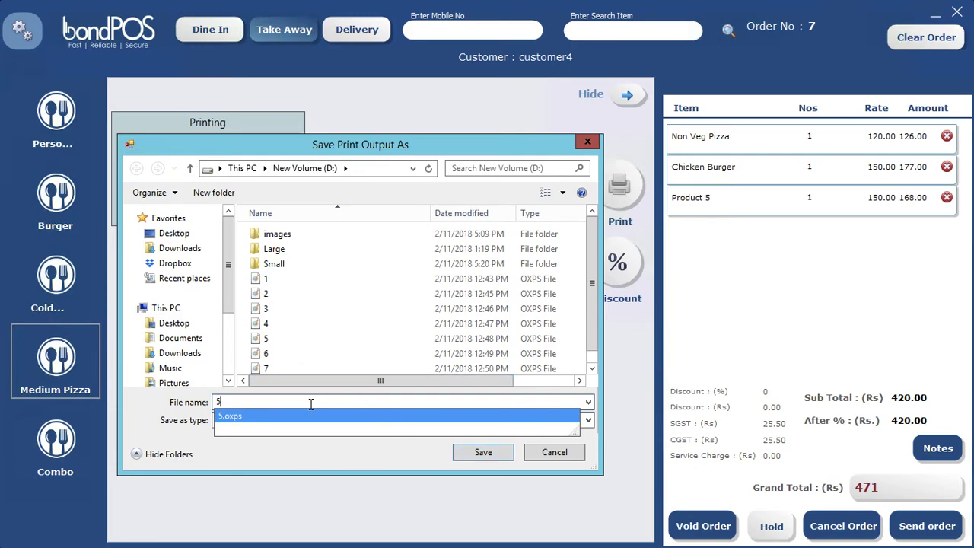
key(BackSpace)
text(15)
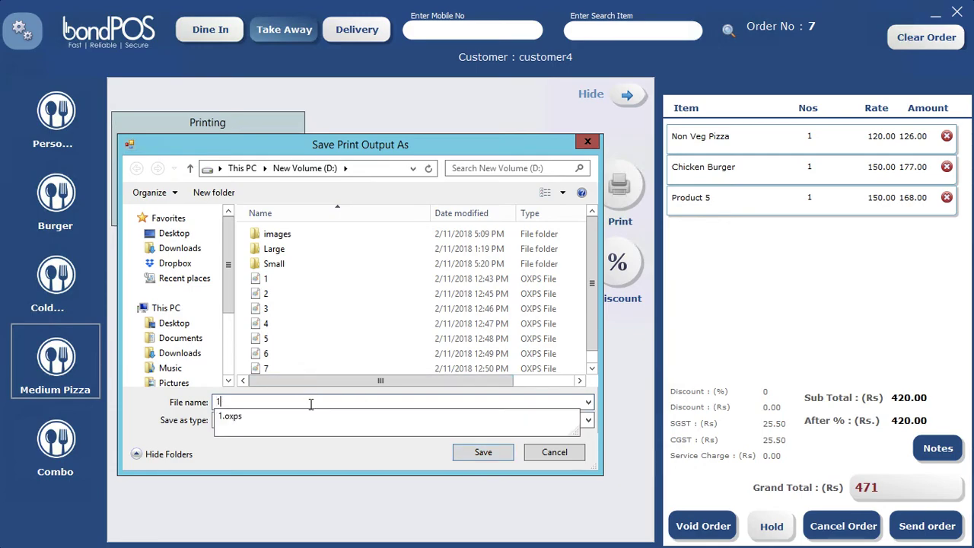
click(495, 454)
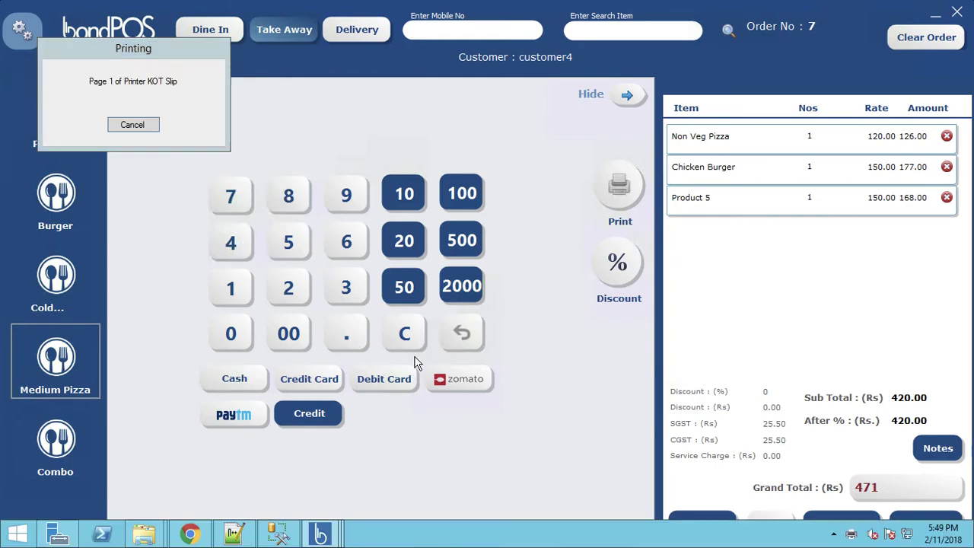
Save the second printout as file 14
click(266, 348)
click(269, 348)
text(14)
click(411, 376)
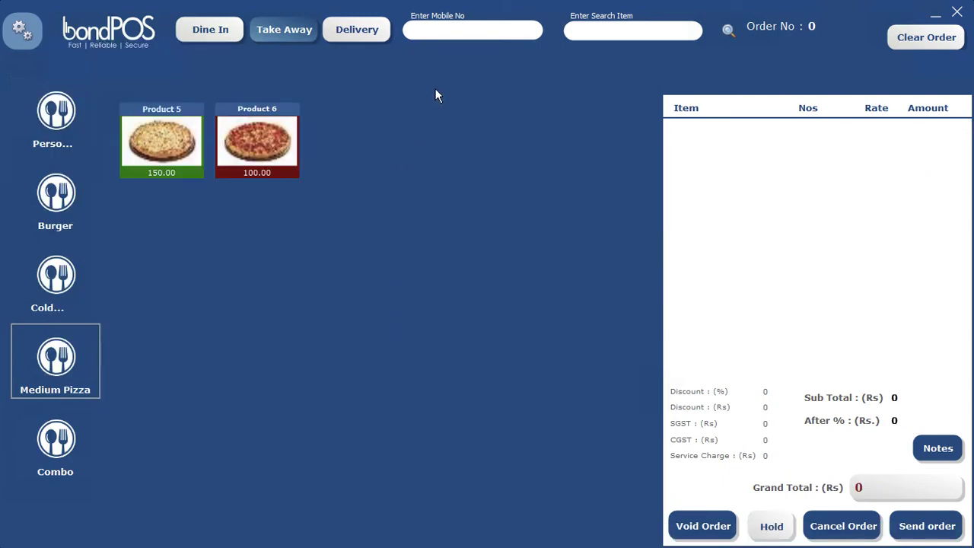
Use Table Swapping to move the Table 1 order to Table 5
click(21, 34)
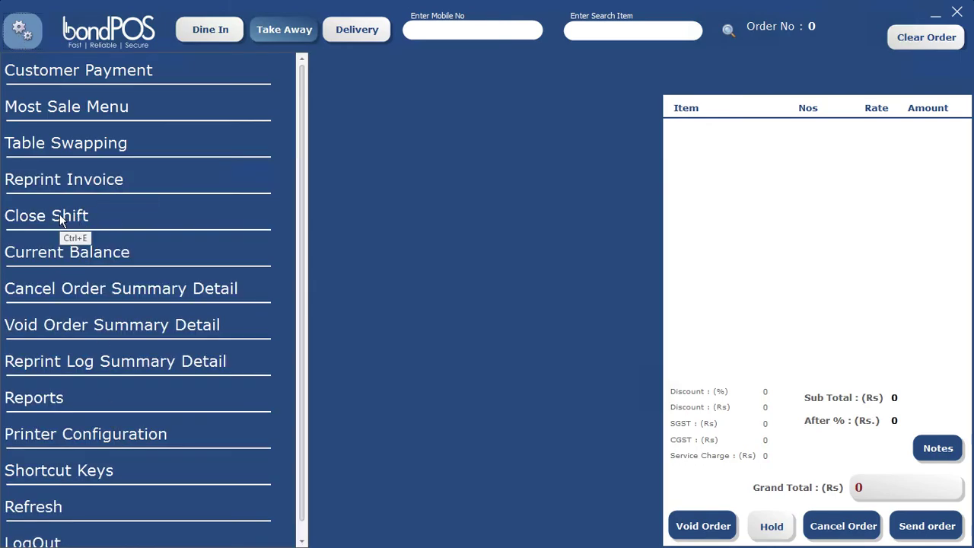
click(80, 148)
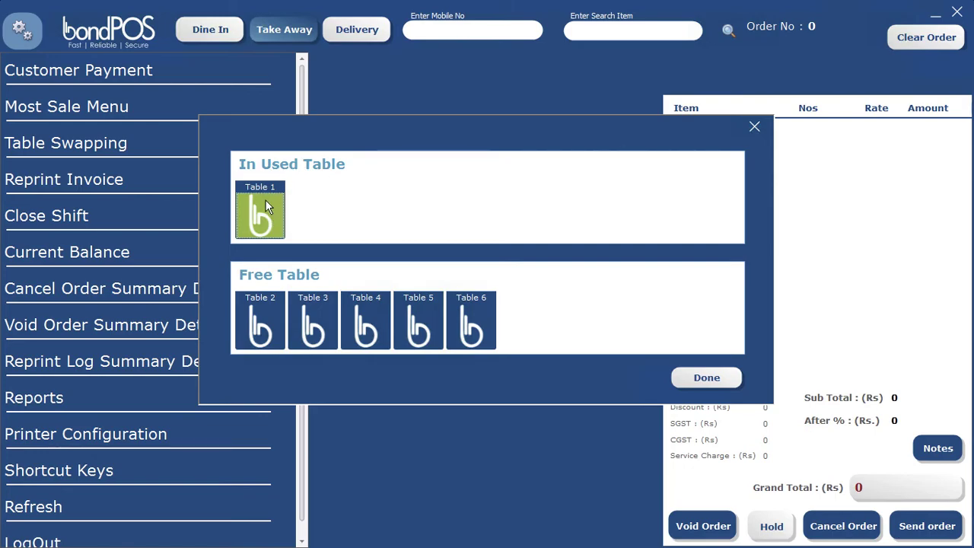
click(416, 316)
click(699, 384)
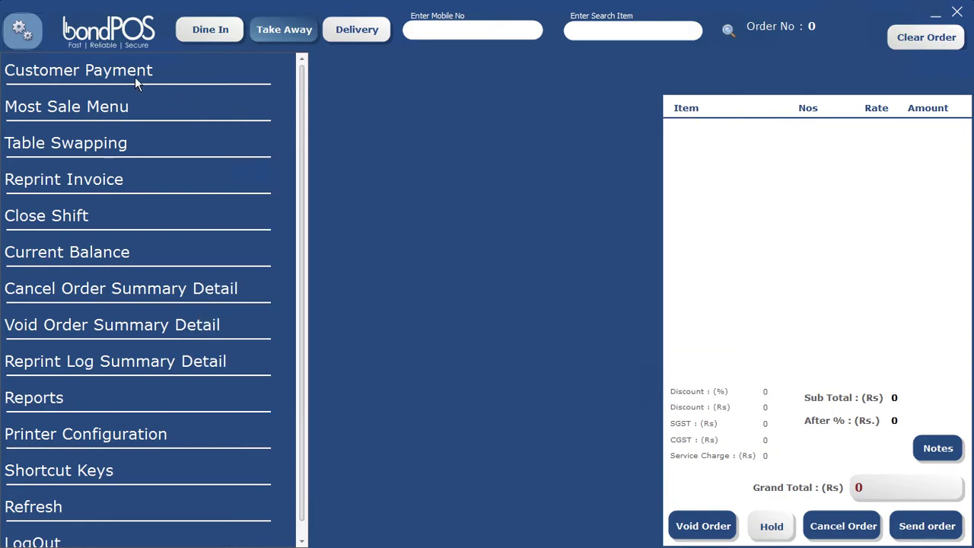
Check the Dine In table overview to confirm the swap
click(19, 29)
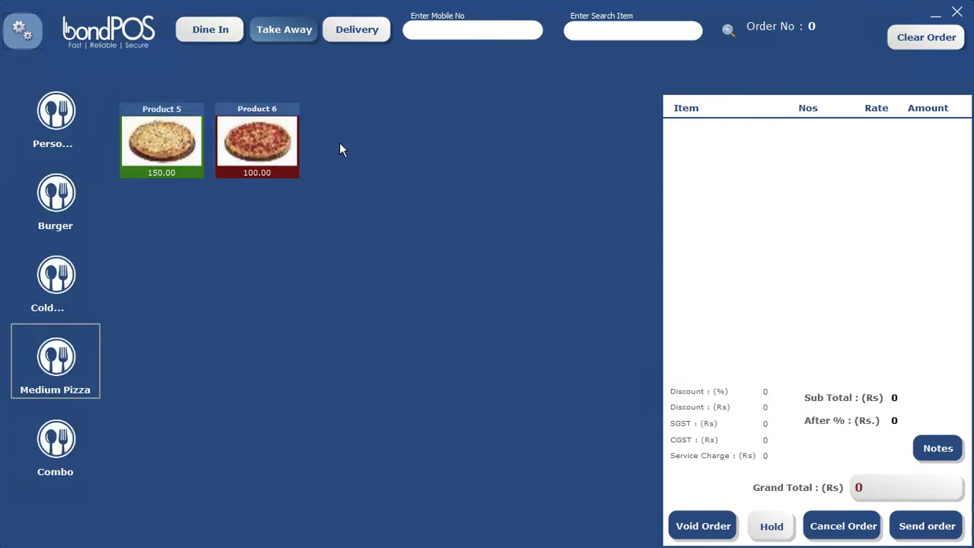
click(204, 32)
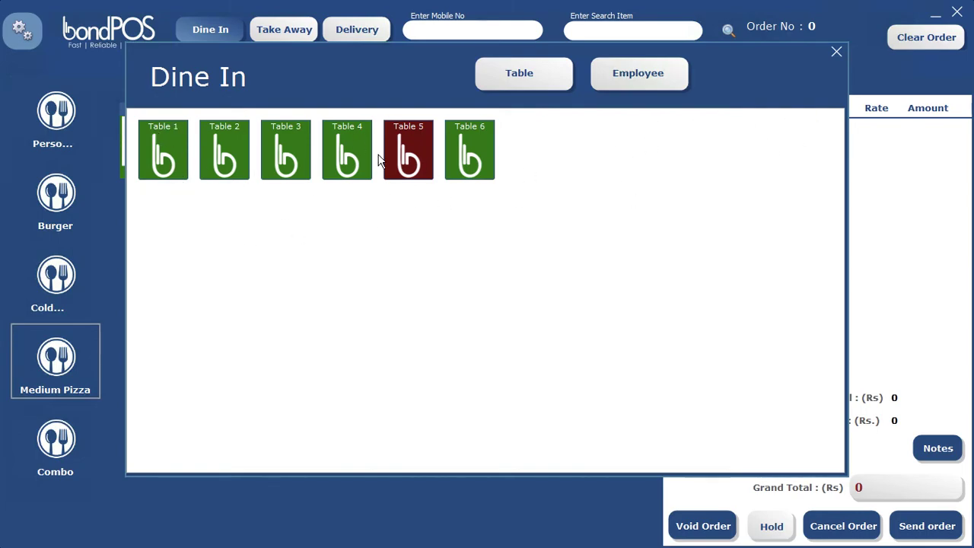
click(837, 54)
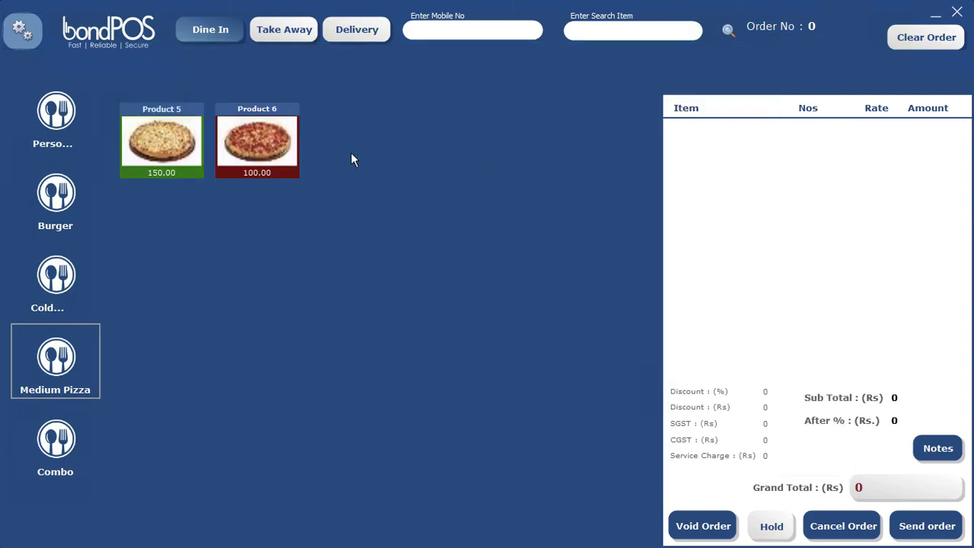
Check the current cash balance of 3175.00 against 1500 opening cash, then close the summary
click(22, 32)
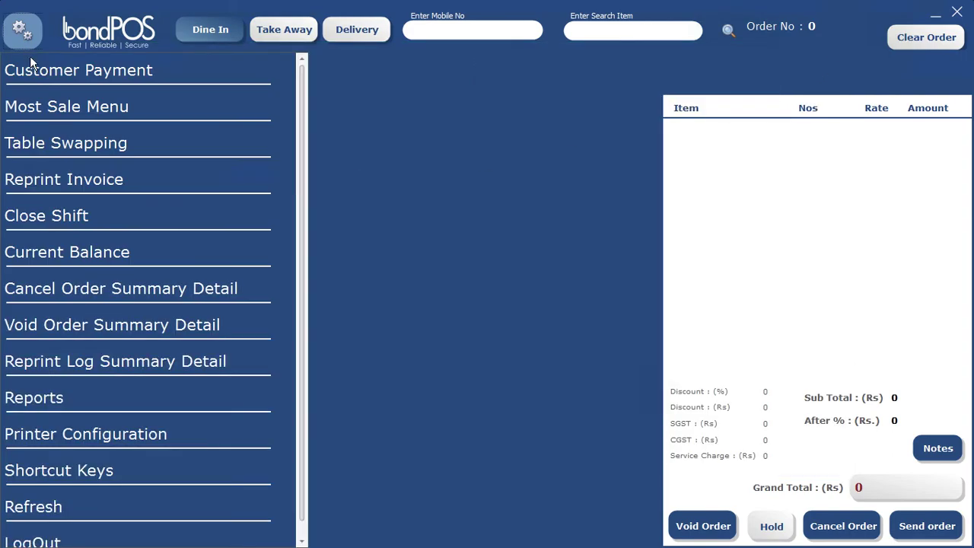
click(78, 254)
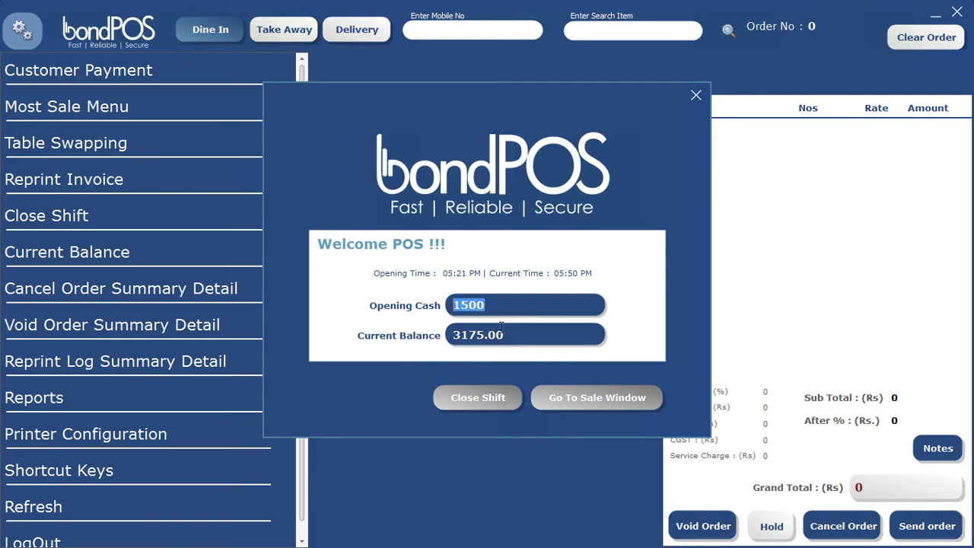
click(695, 95)
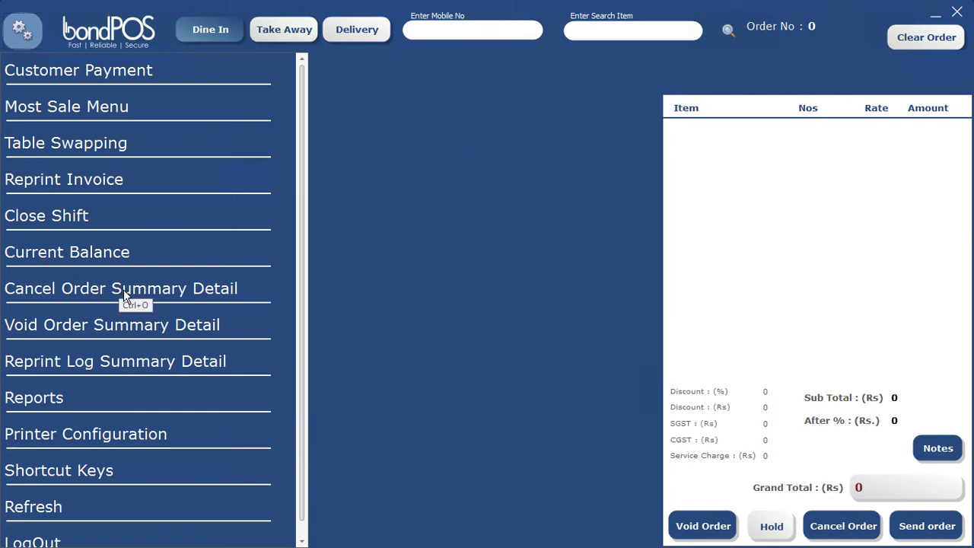
click(34, 397)
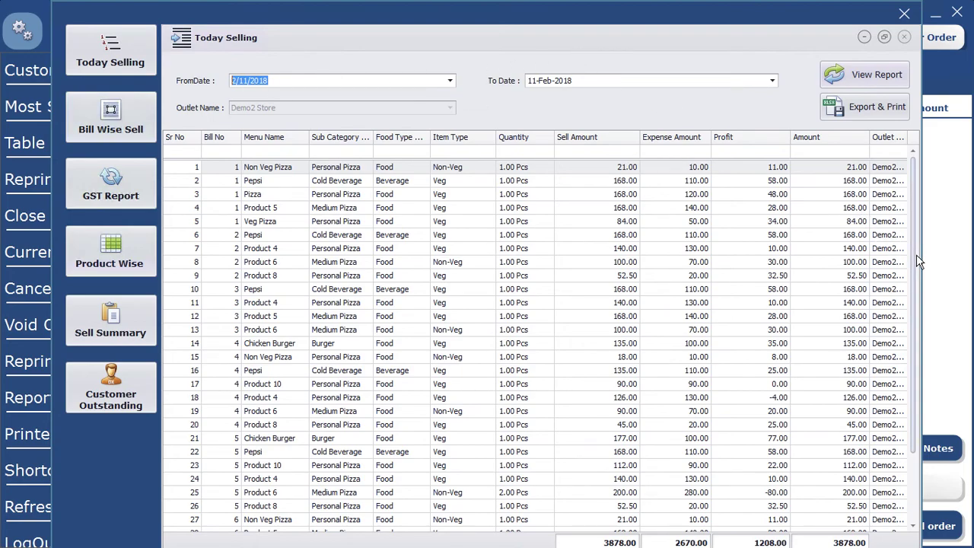
scroll(917, 264, down, 2)
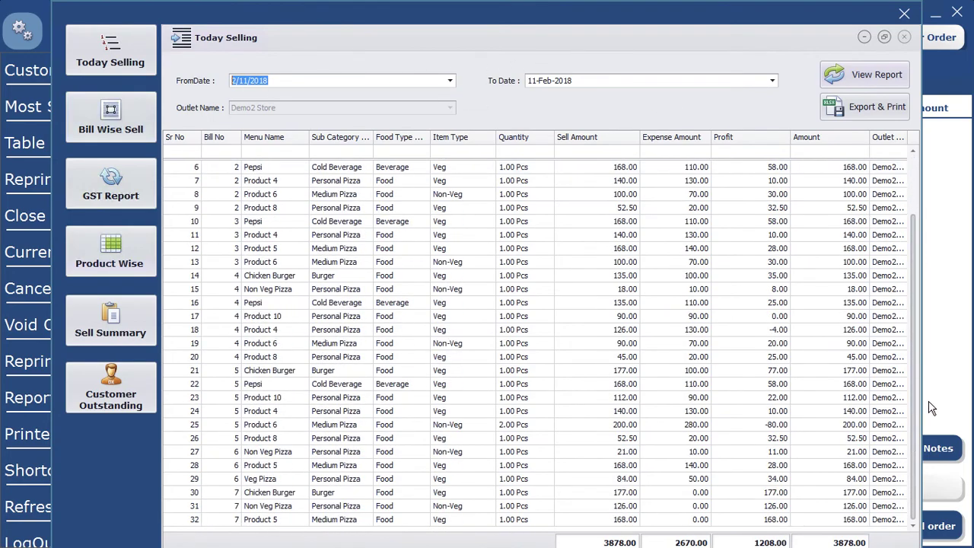
scroll(927, 328, up, 2)
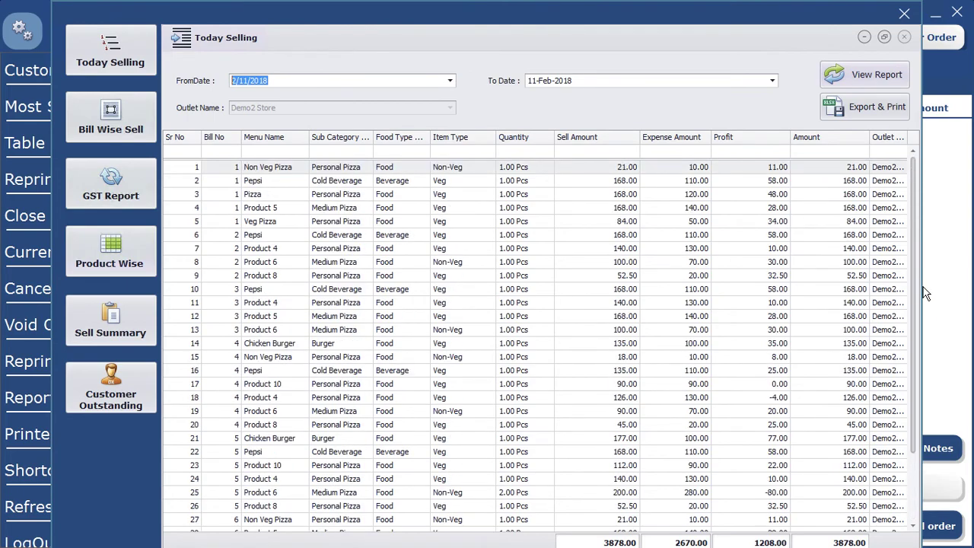
scroll(929, 350, down, 2)
scroll(936, 196, up, 2)
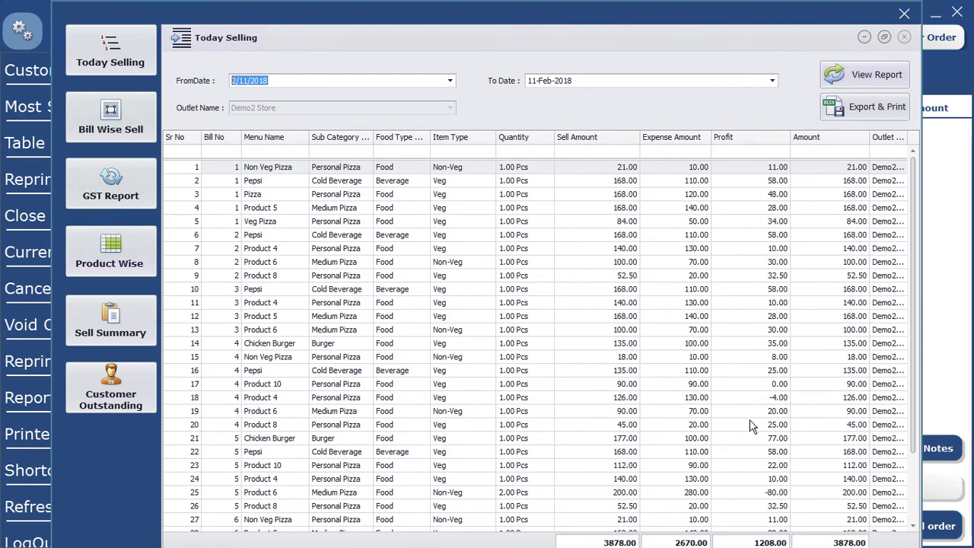
click(879, 109)
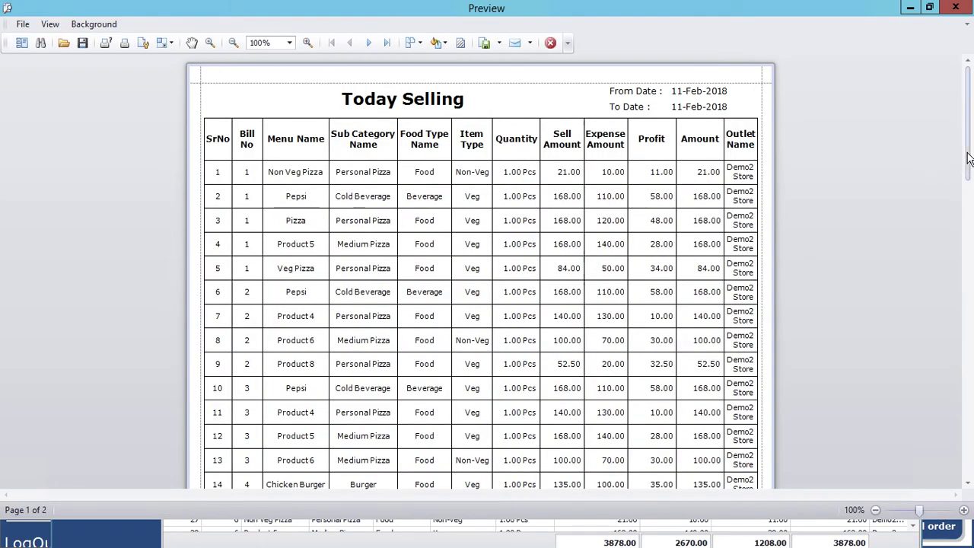
mouse_move(968, 158)
mouse_down()
mouse_move(971, 441)
mouse_move(970, 176)
mouse_up()
key(Escape)
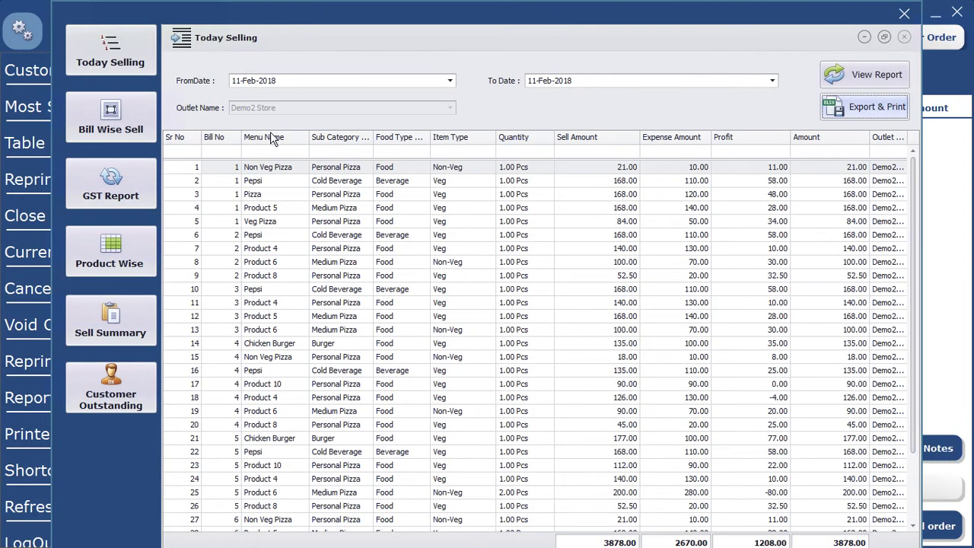
click(111, 122)
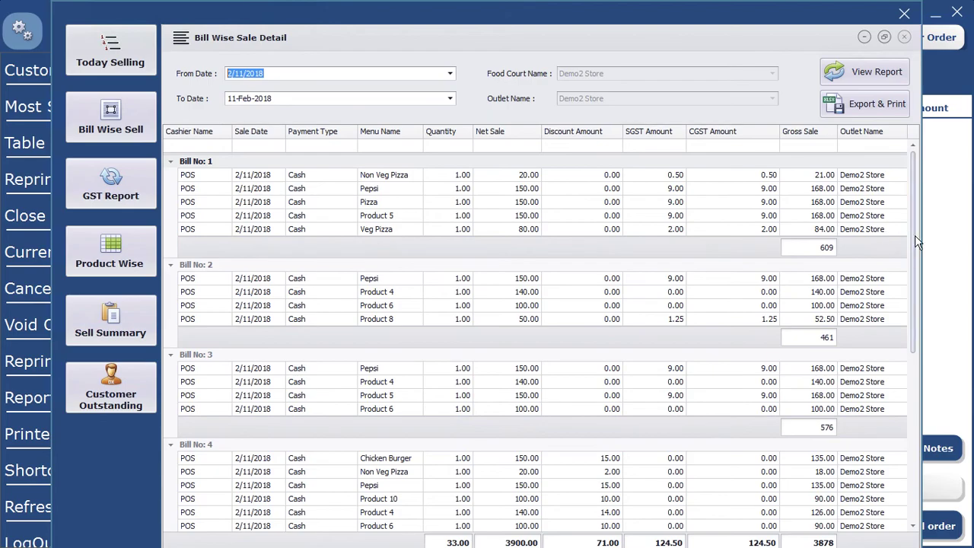
Scroll the bill list, then view Demo2 Store's GST report: 147.00 output, 0.00 input
drag(913, 244, 936, 447)
drag(937, 363, 919, 228)
click(106, 187)
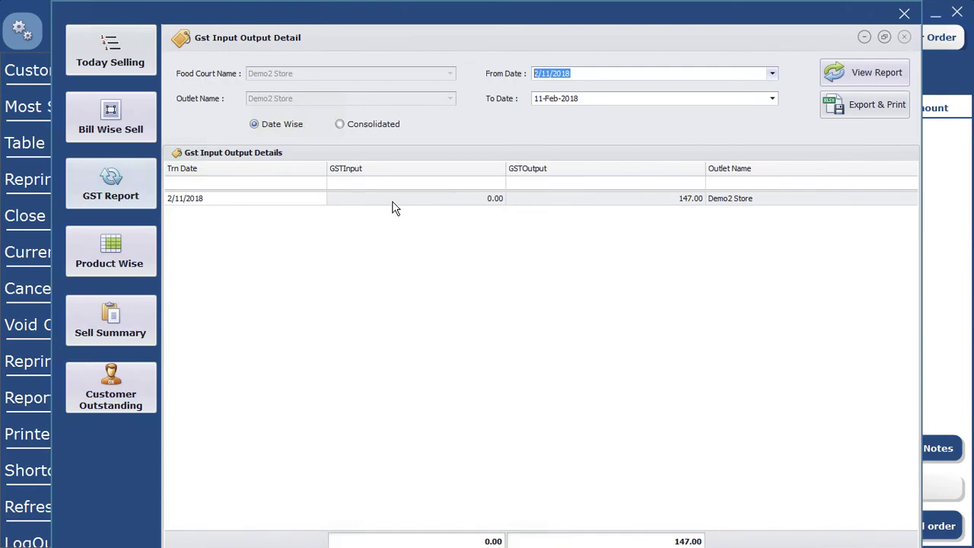
click(866, 76)
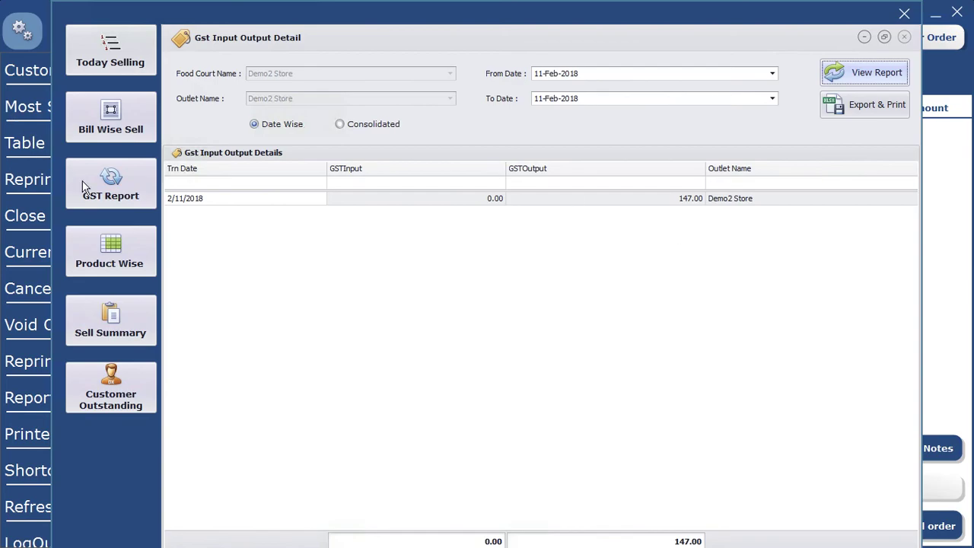
click(113, 258)
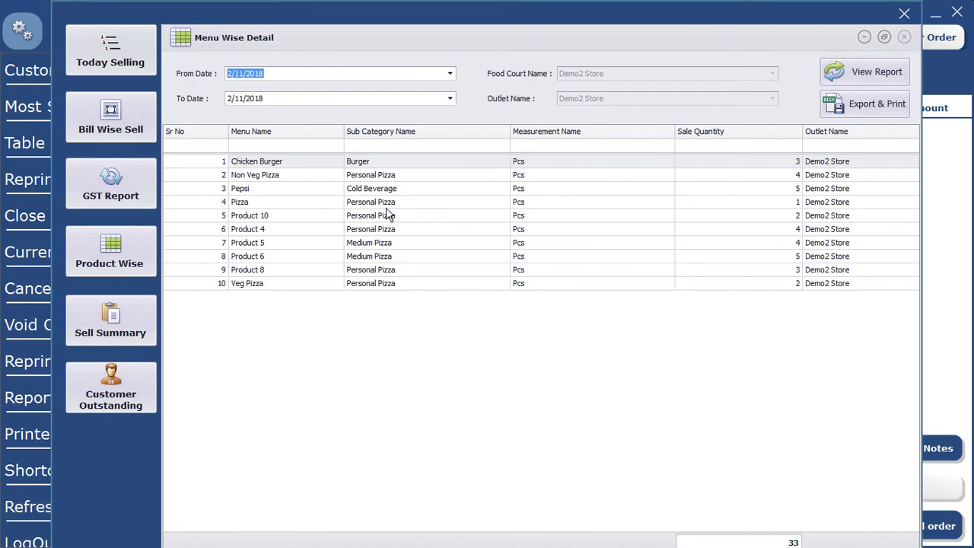
Sort the product-wise sales report by Sale Quantity, highest first, with Product 6 on top
click(746, 138)
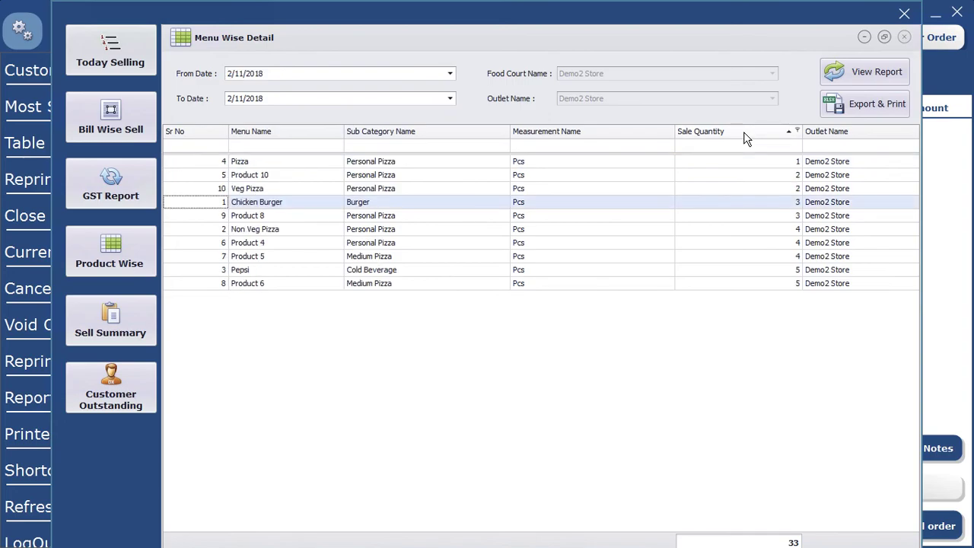
click(745, 138)
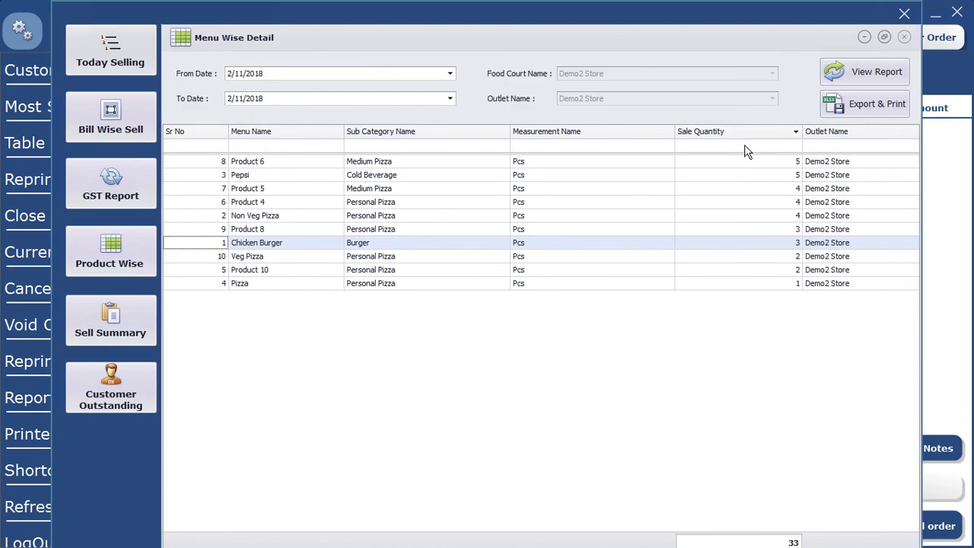
click(108, 334)
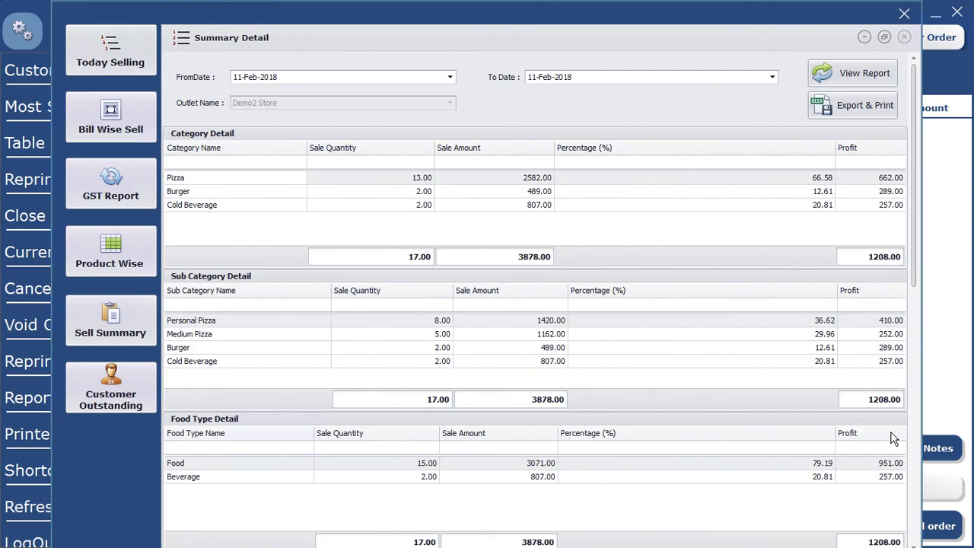
Review customer outstanding totalling 1094.00, then close the reports window
click(100, 374)
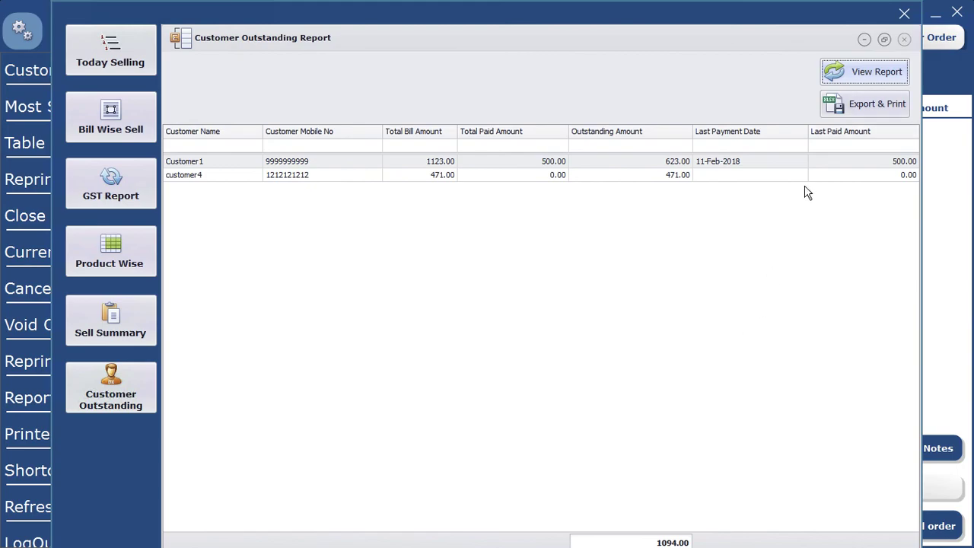
click(904, 16)
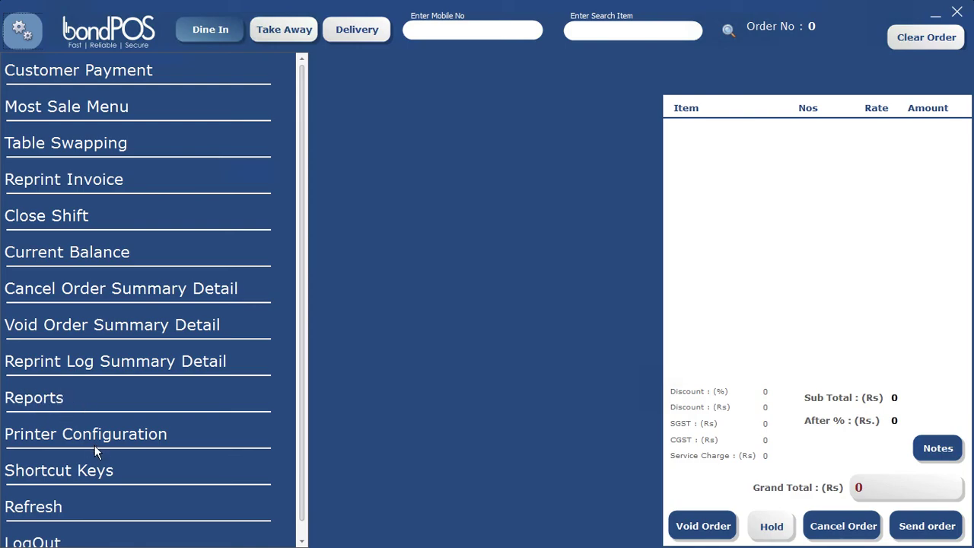
In Printer Configuration, choose KOT Receipt as the report with food type Food
click(33, 433)
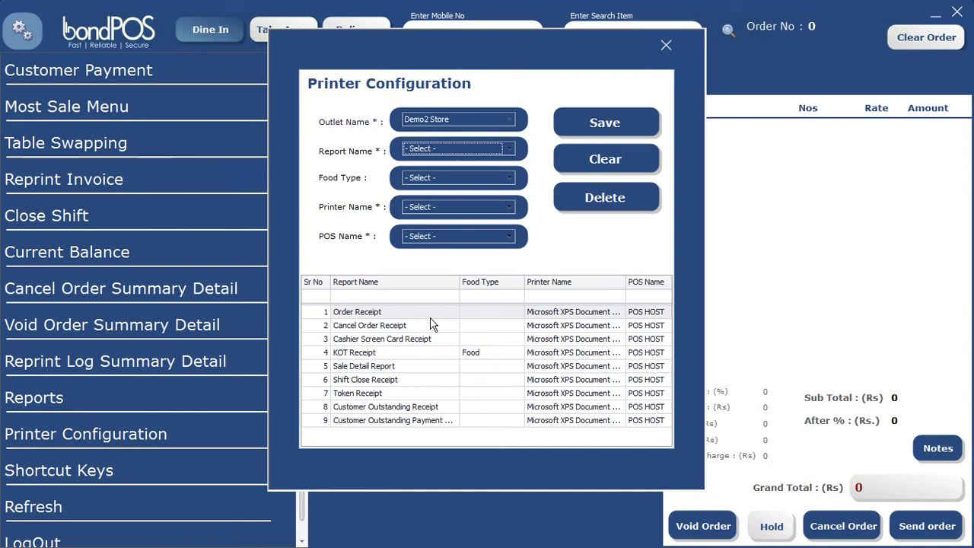
click(451, 149)
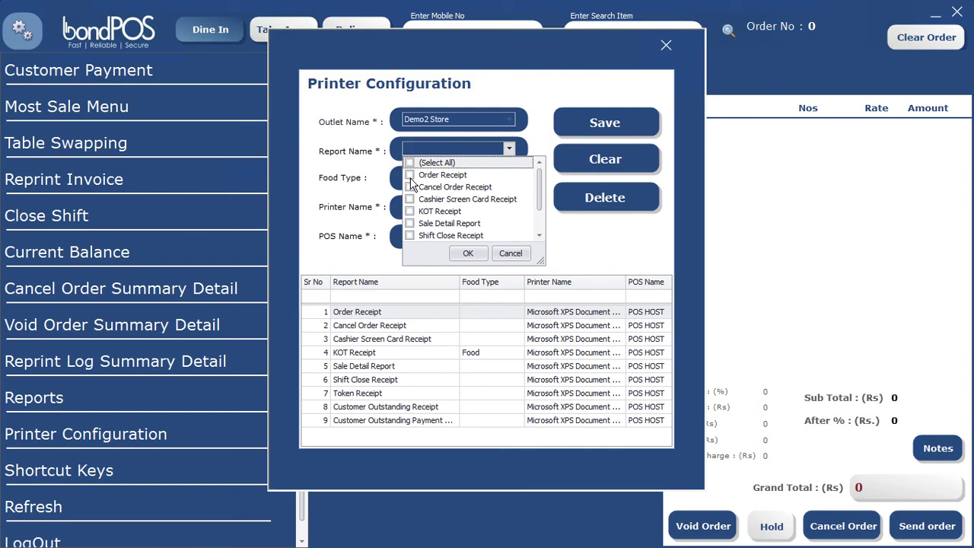
click(411, 212)
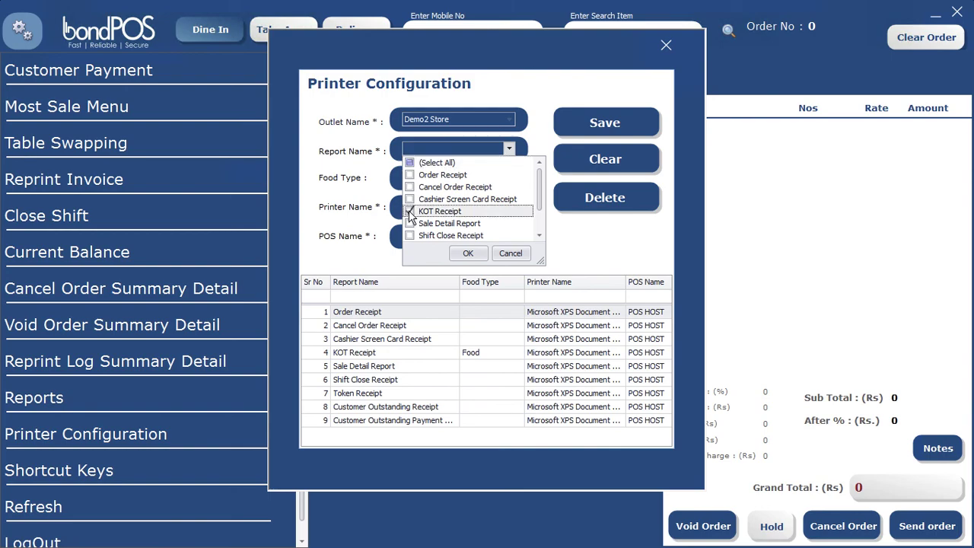
click(404, 196)
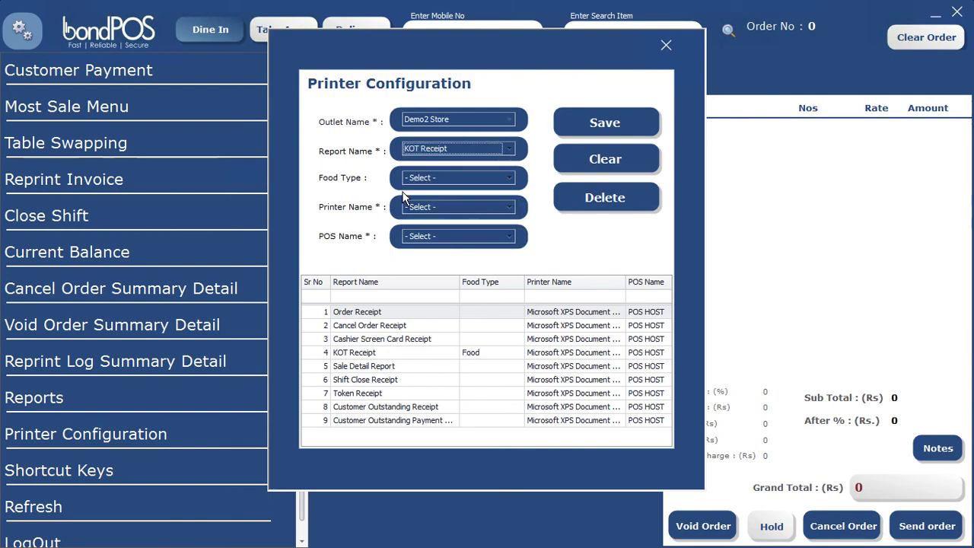
click(450, 178)
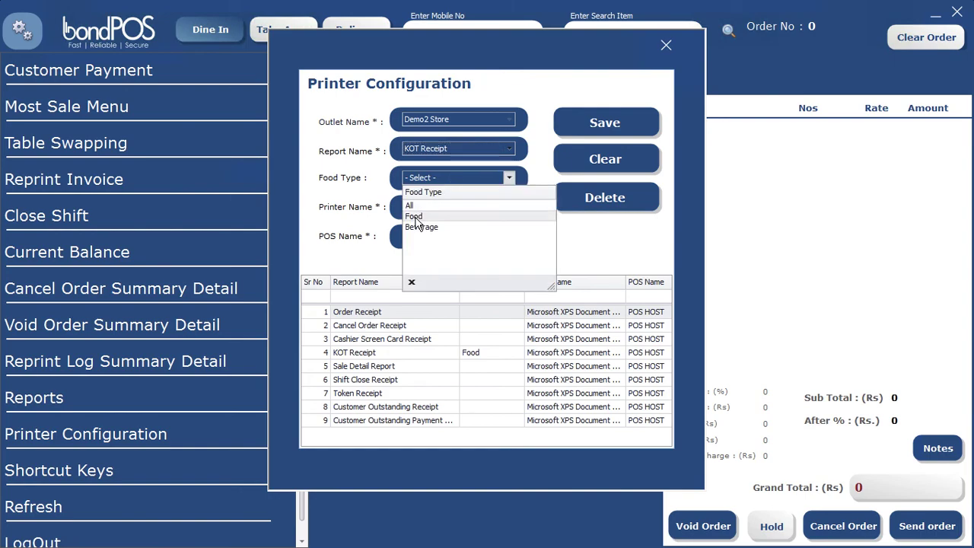
click(415, 217)
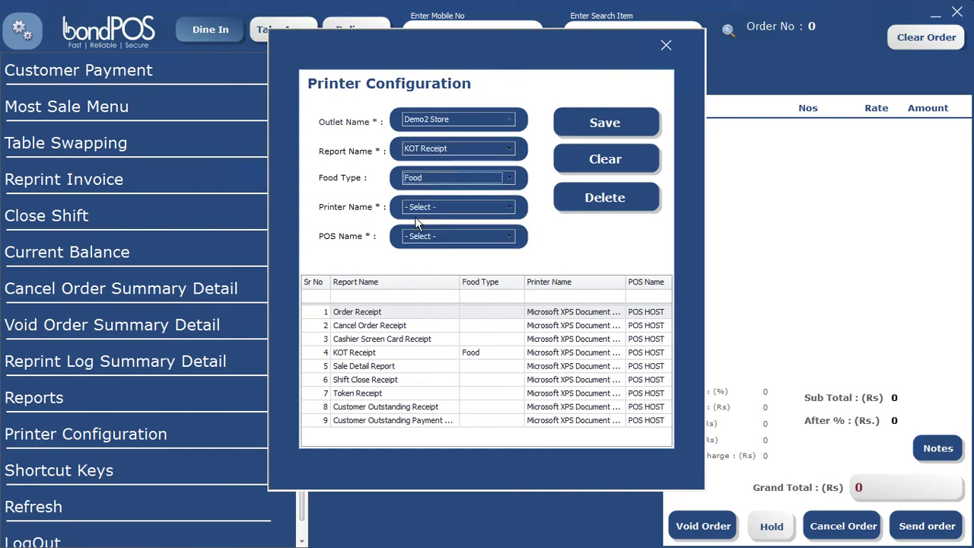
Assign the entry to POS HOST and change food type to Beverage, leaving the printer unset
click(509, 209)
click(509, 208)
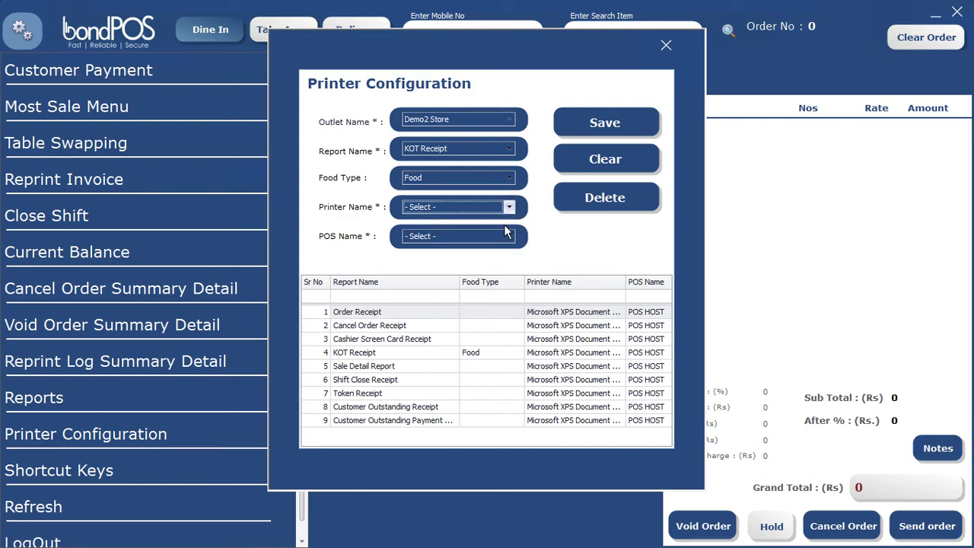
click(509, 236)
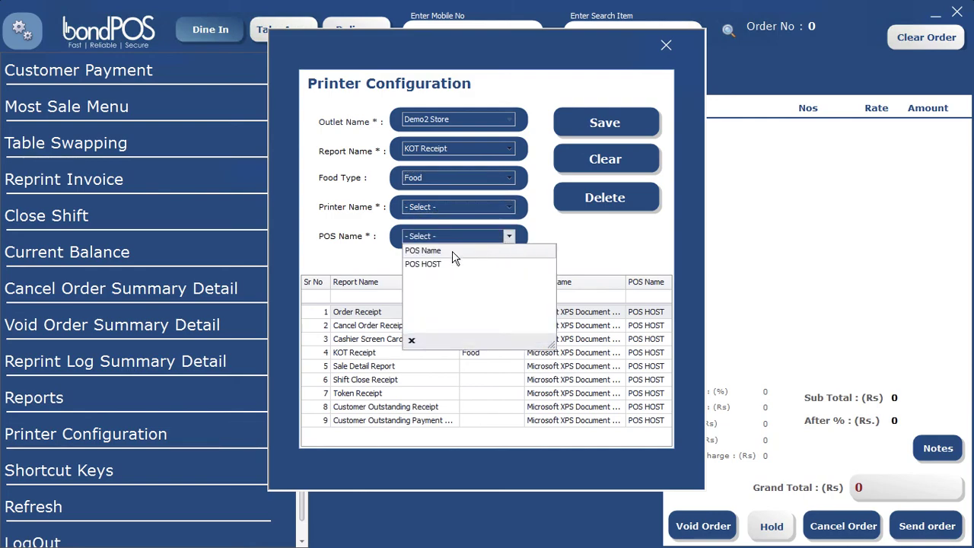
click(426, 264)
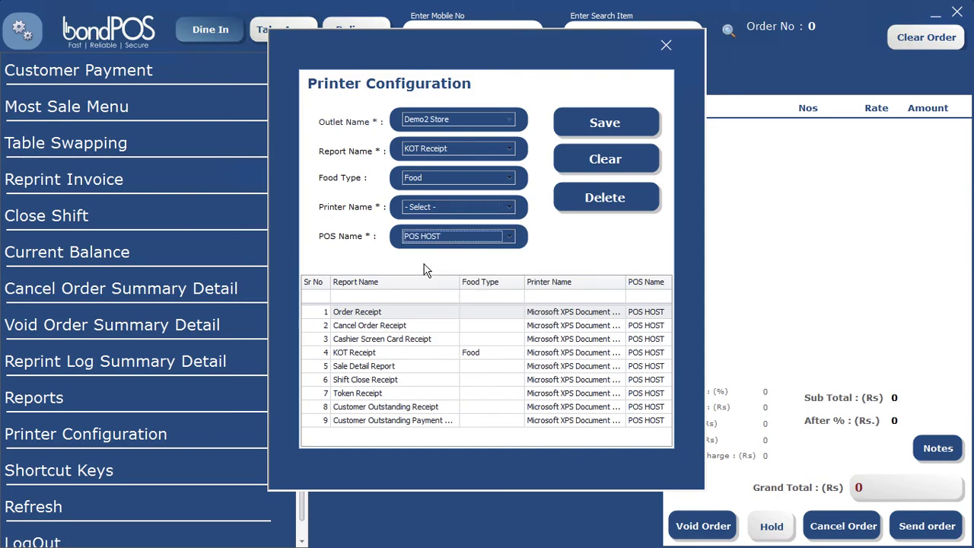
click(428, 207)
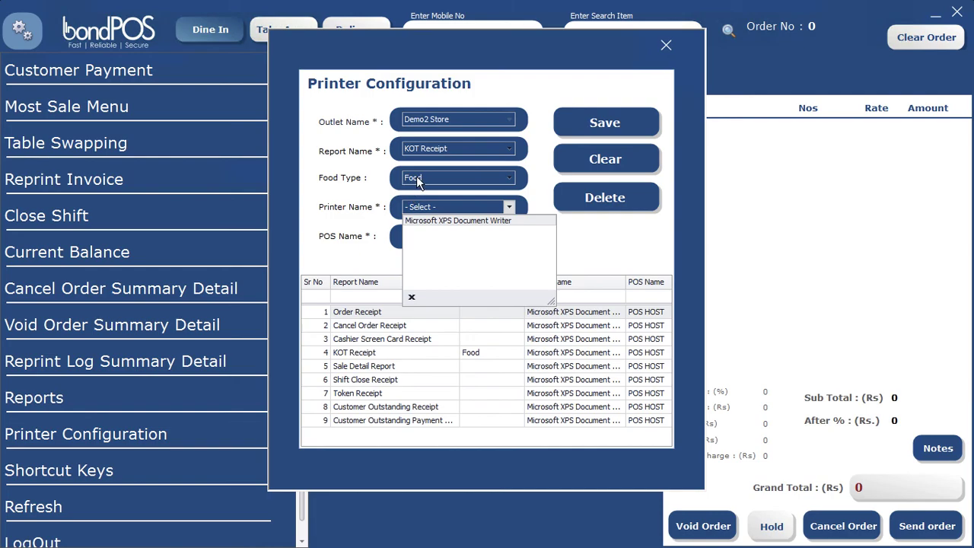
click(417, 180)
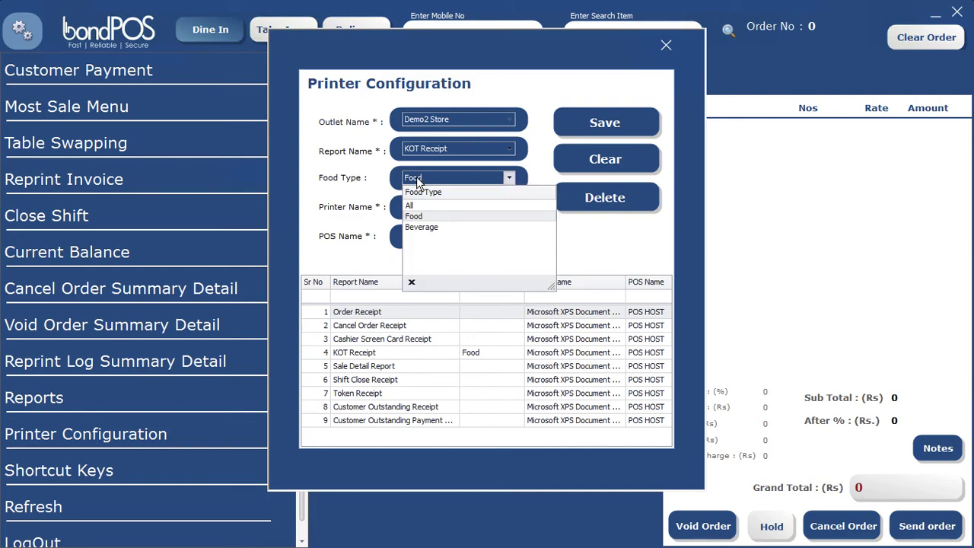
click(417, 229)
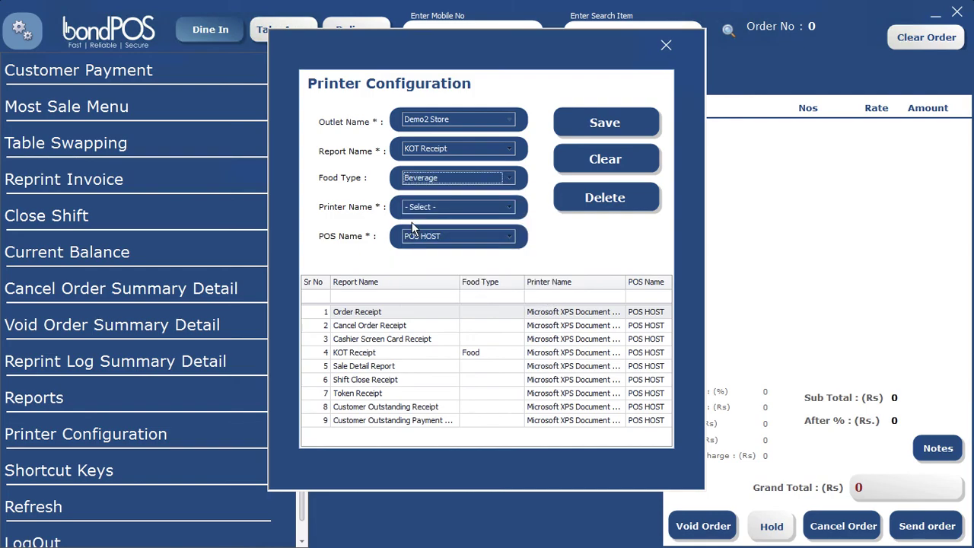
click(427, 218)
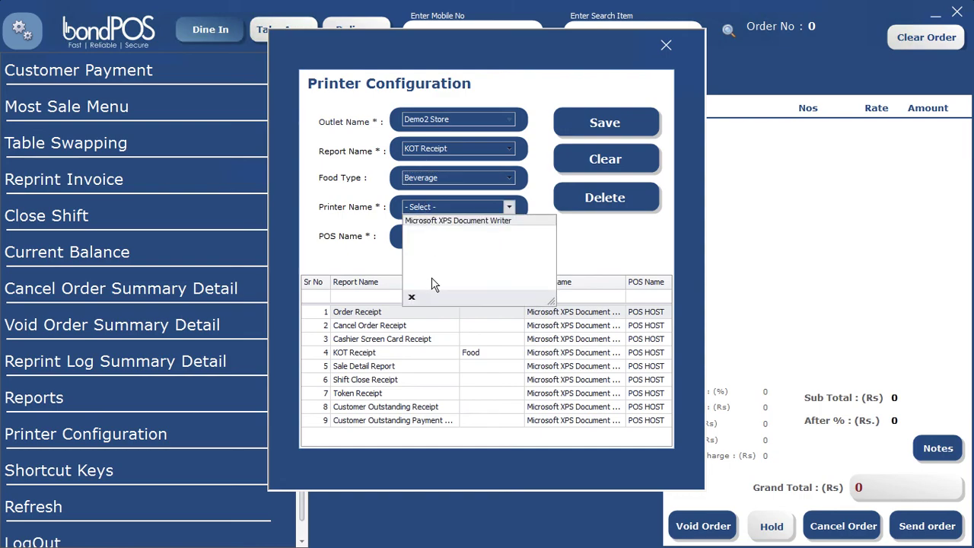
click(346, 214)
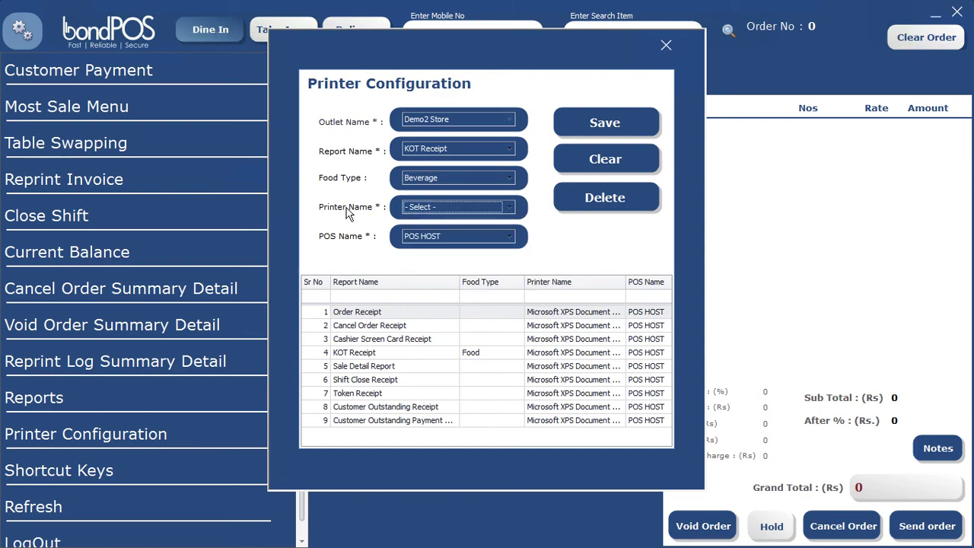